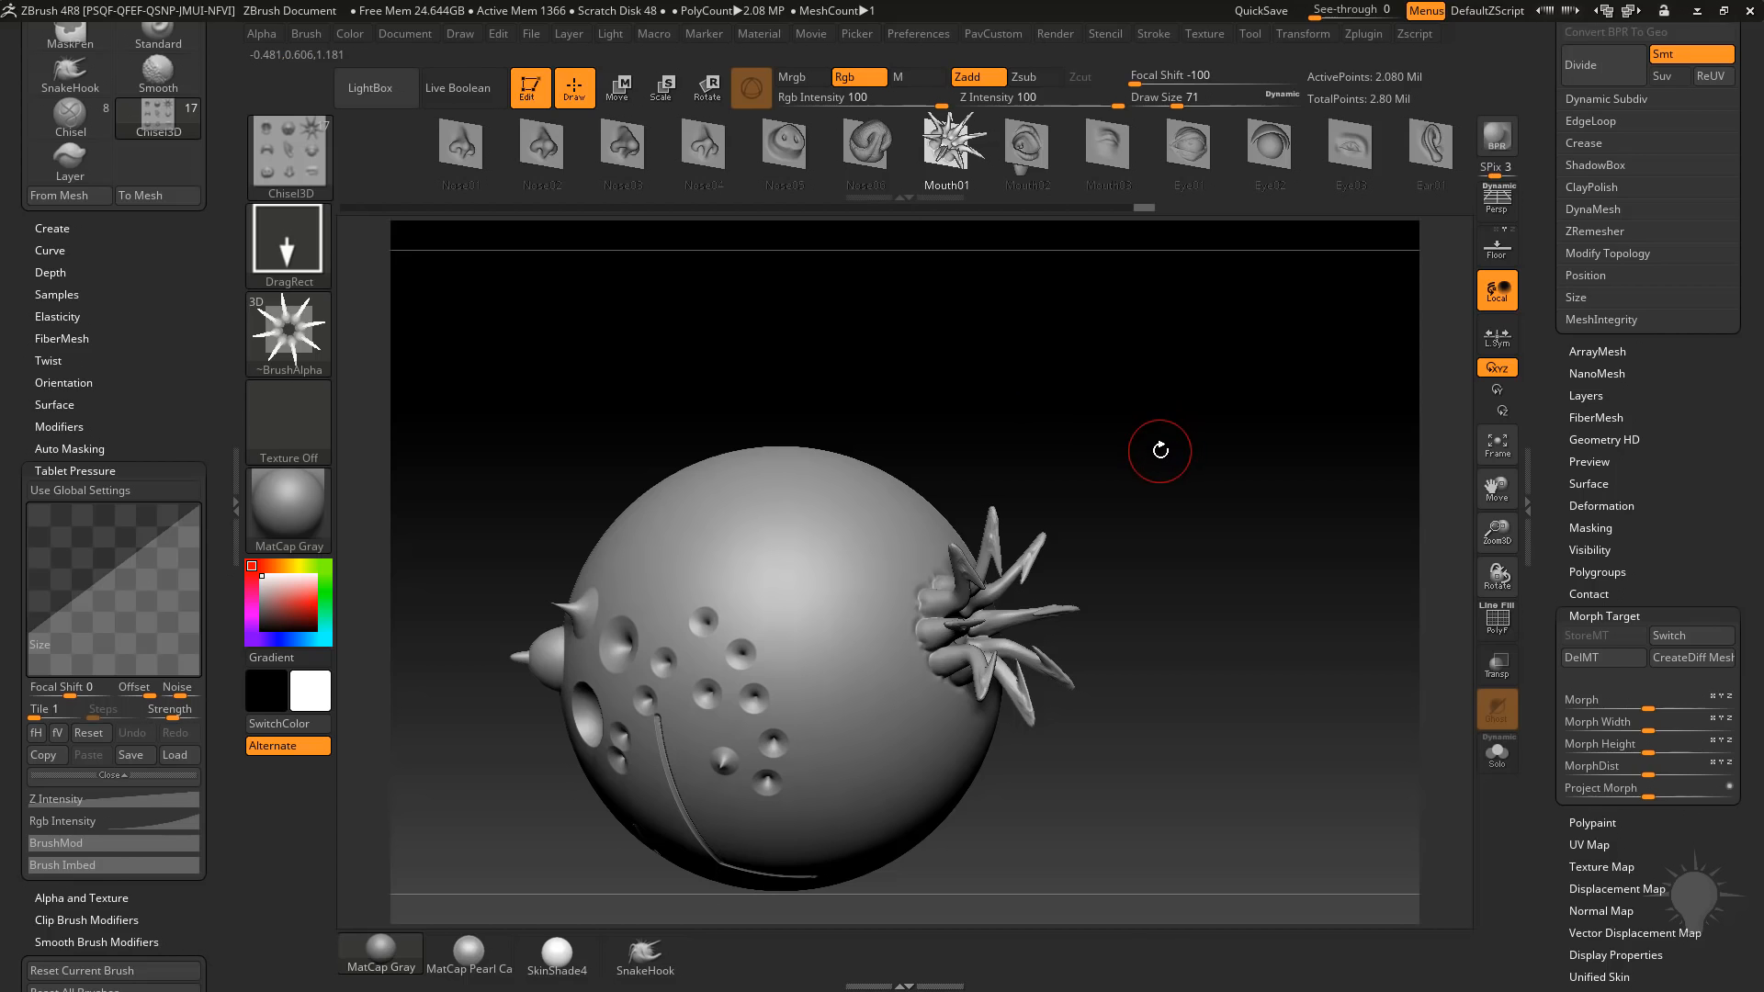
Open the Brush3DTemplate.ZPR project from the Misc project folder without saving changes to the current project.
key("comma")
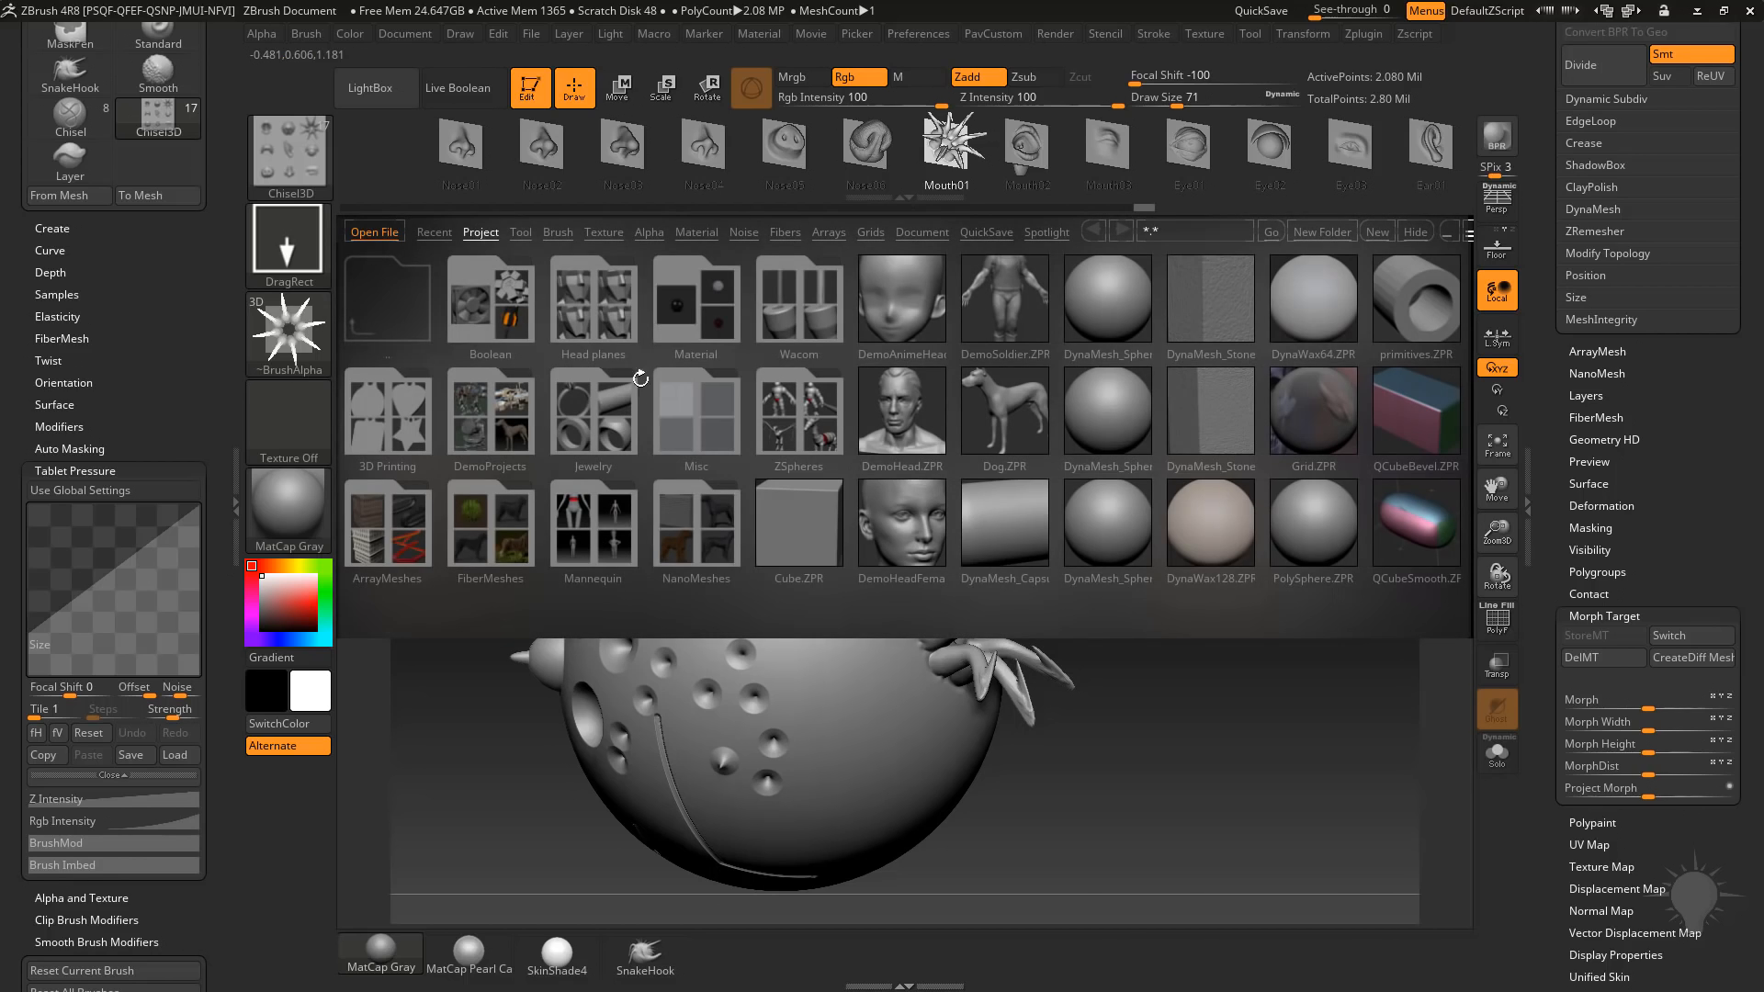
double_click(704, 421)
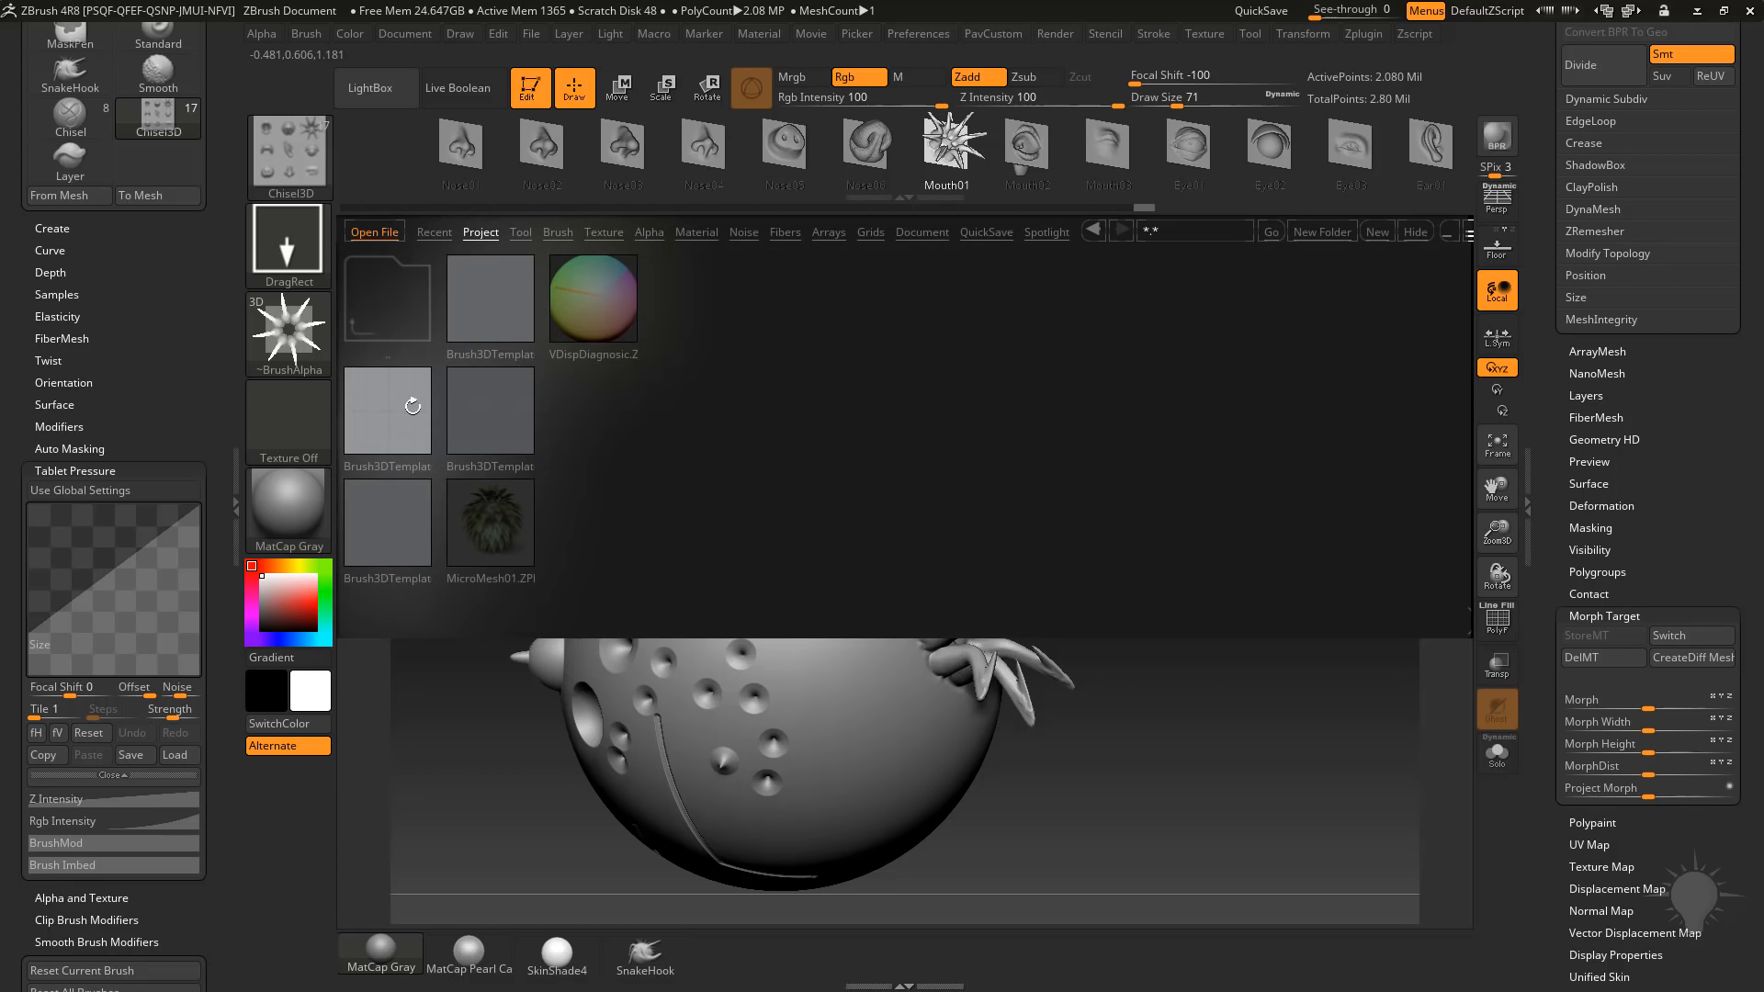
double_click(389, 415)
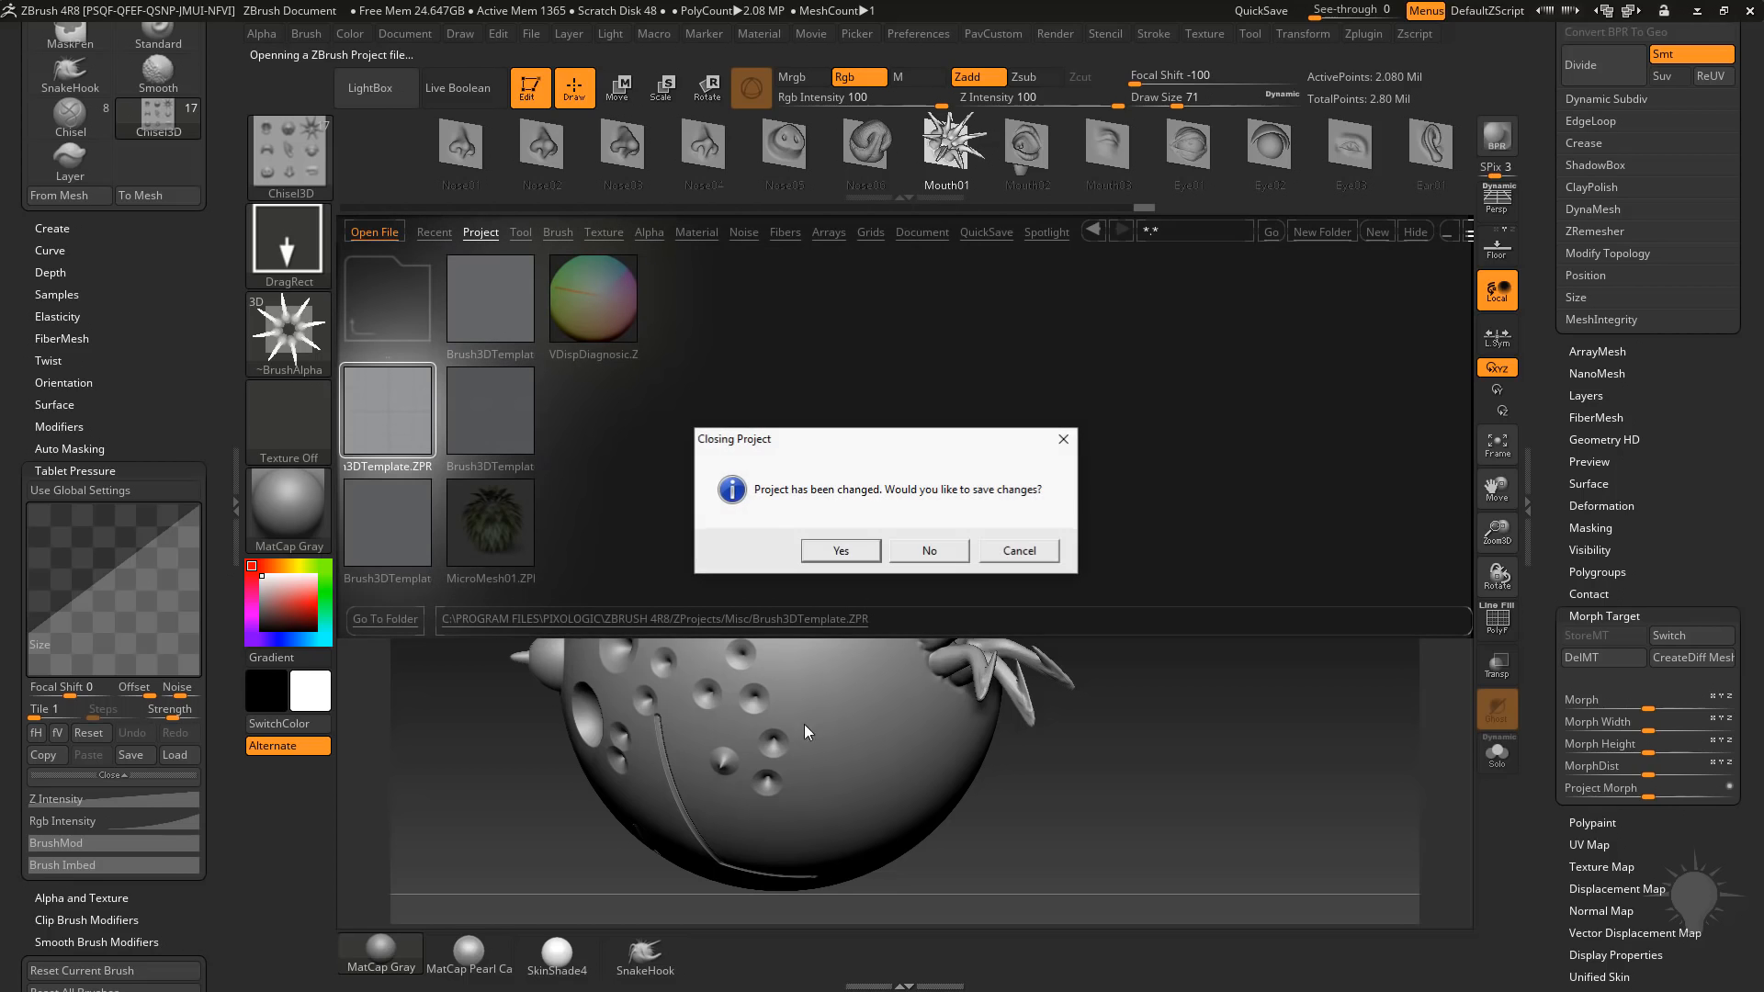
left_click(932, 552)
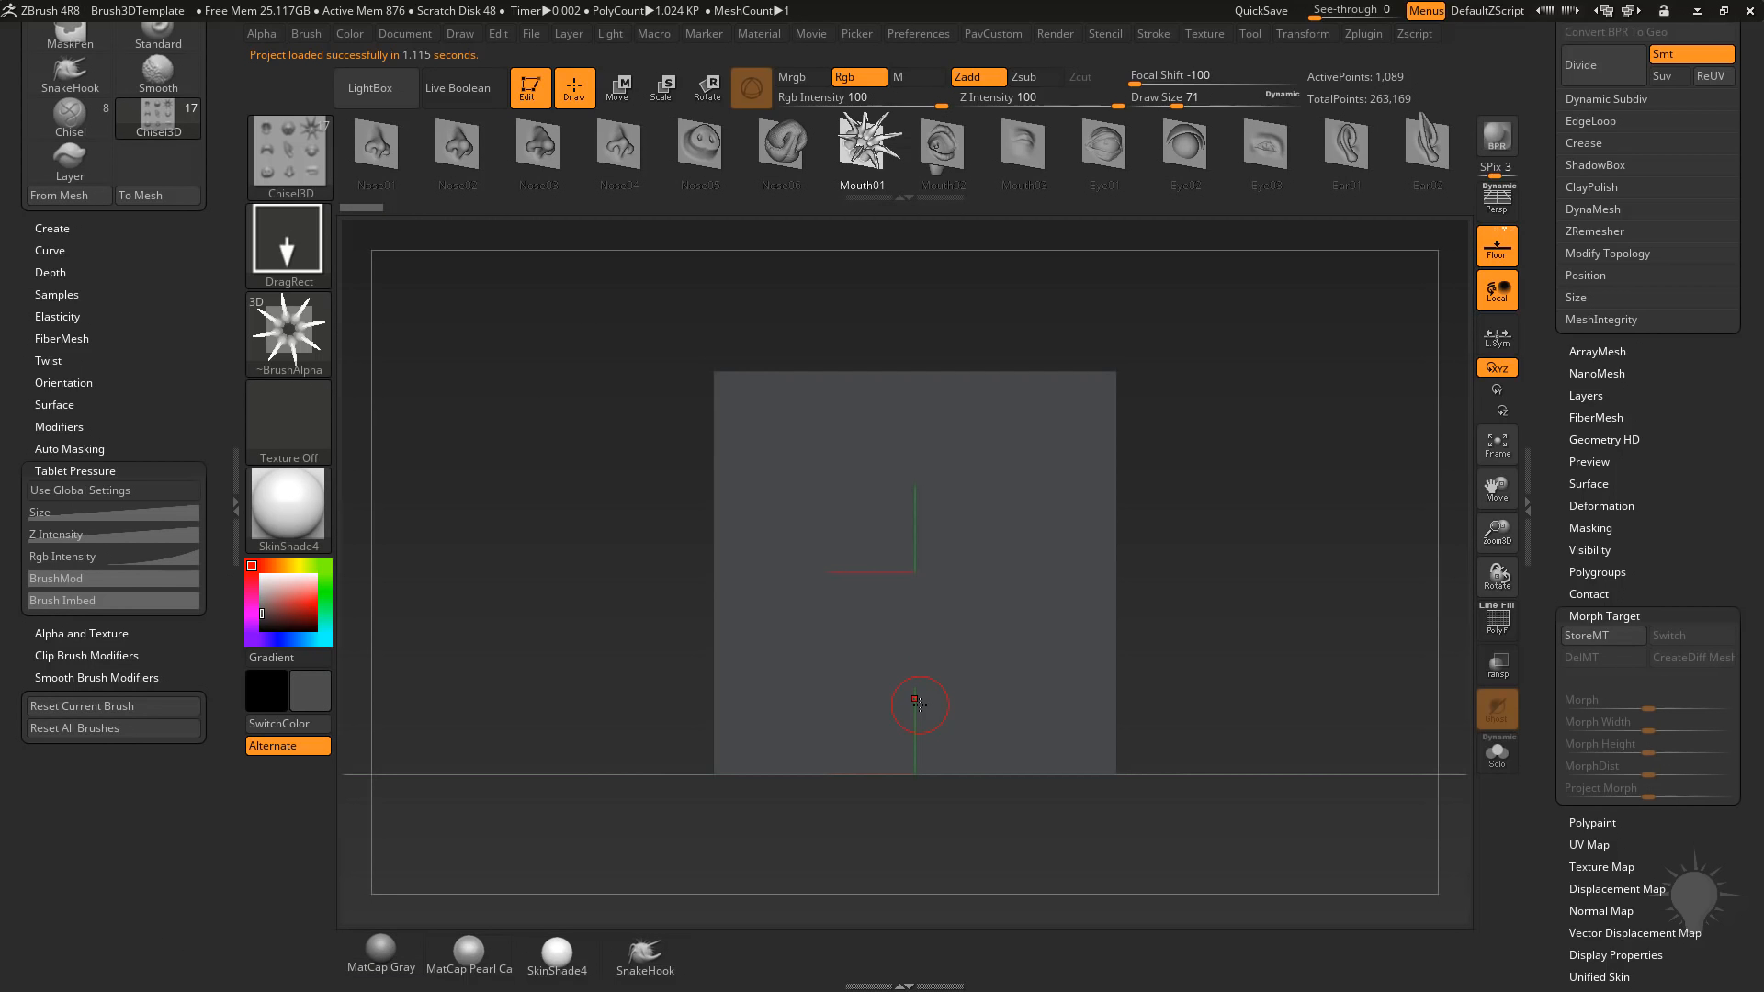
Assign the MatCap Gray material to the plane and brighten the current color to near white.
left_click_drag(1539, 280, 1544, 676)
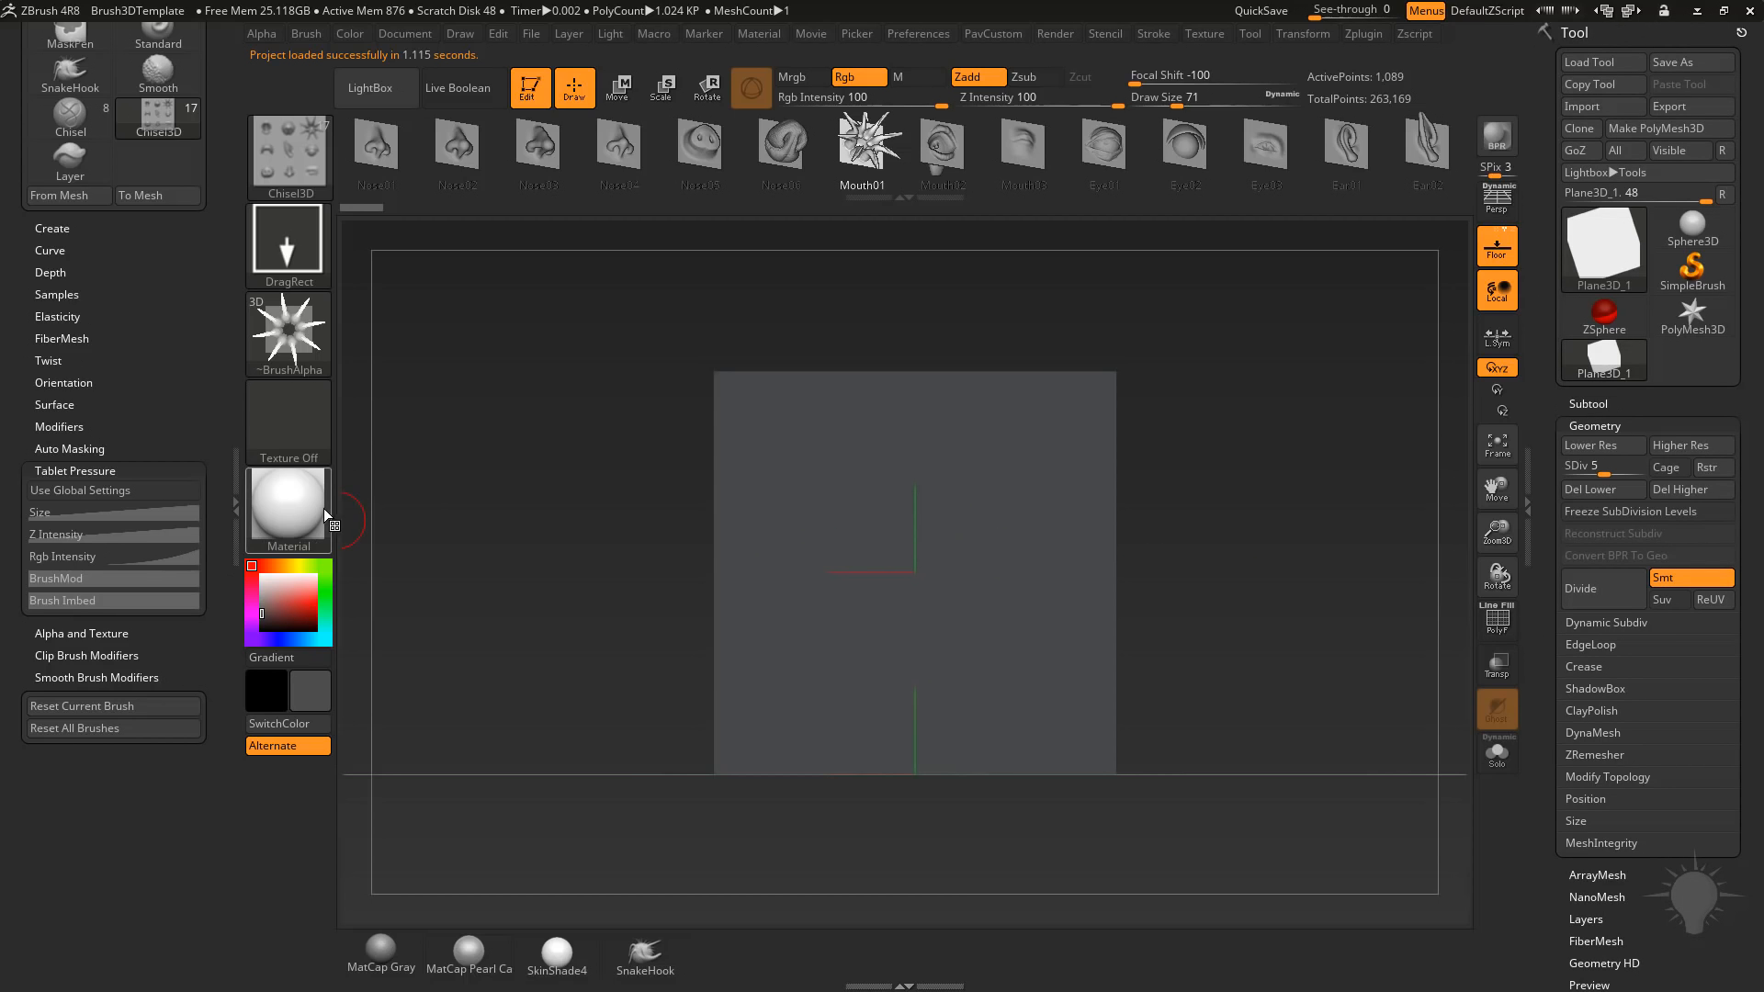
mouse_move(323, 505)
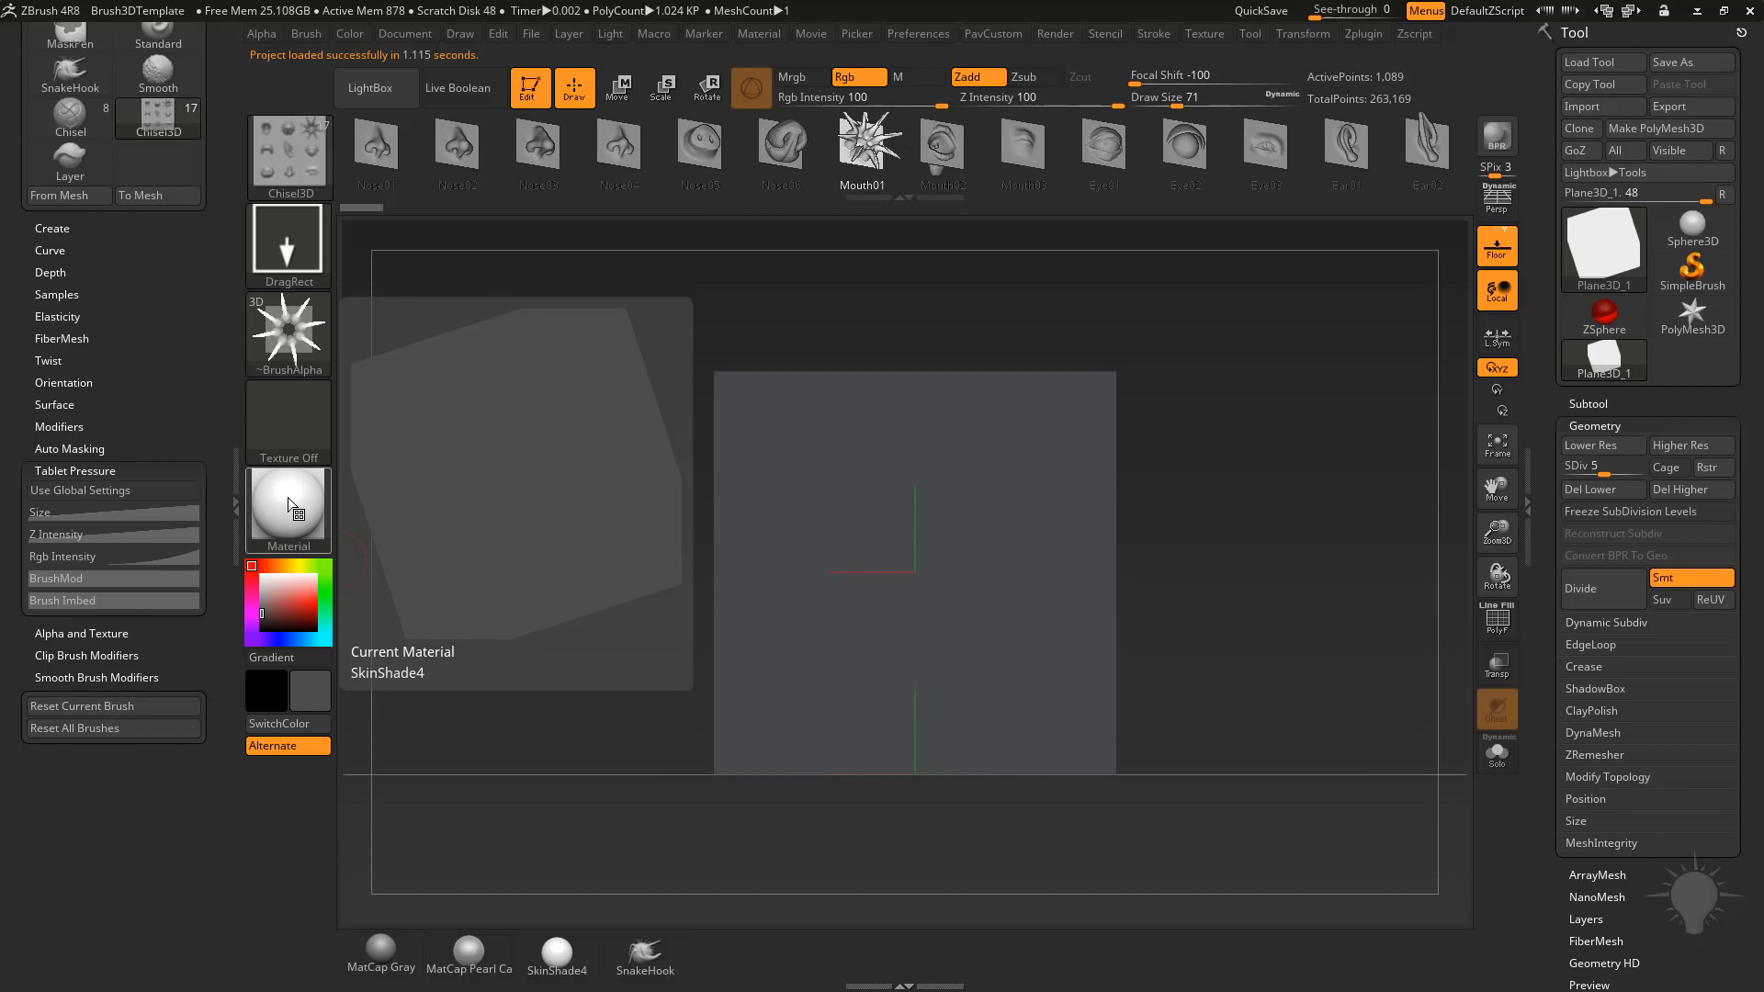
mouse_move(265, 609)
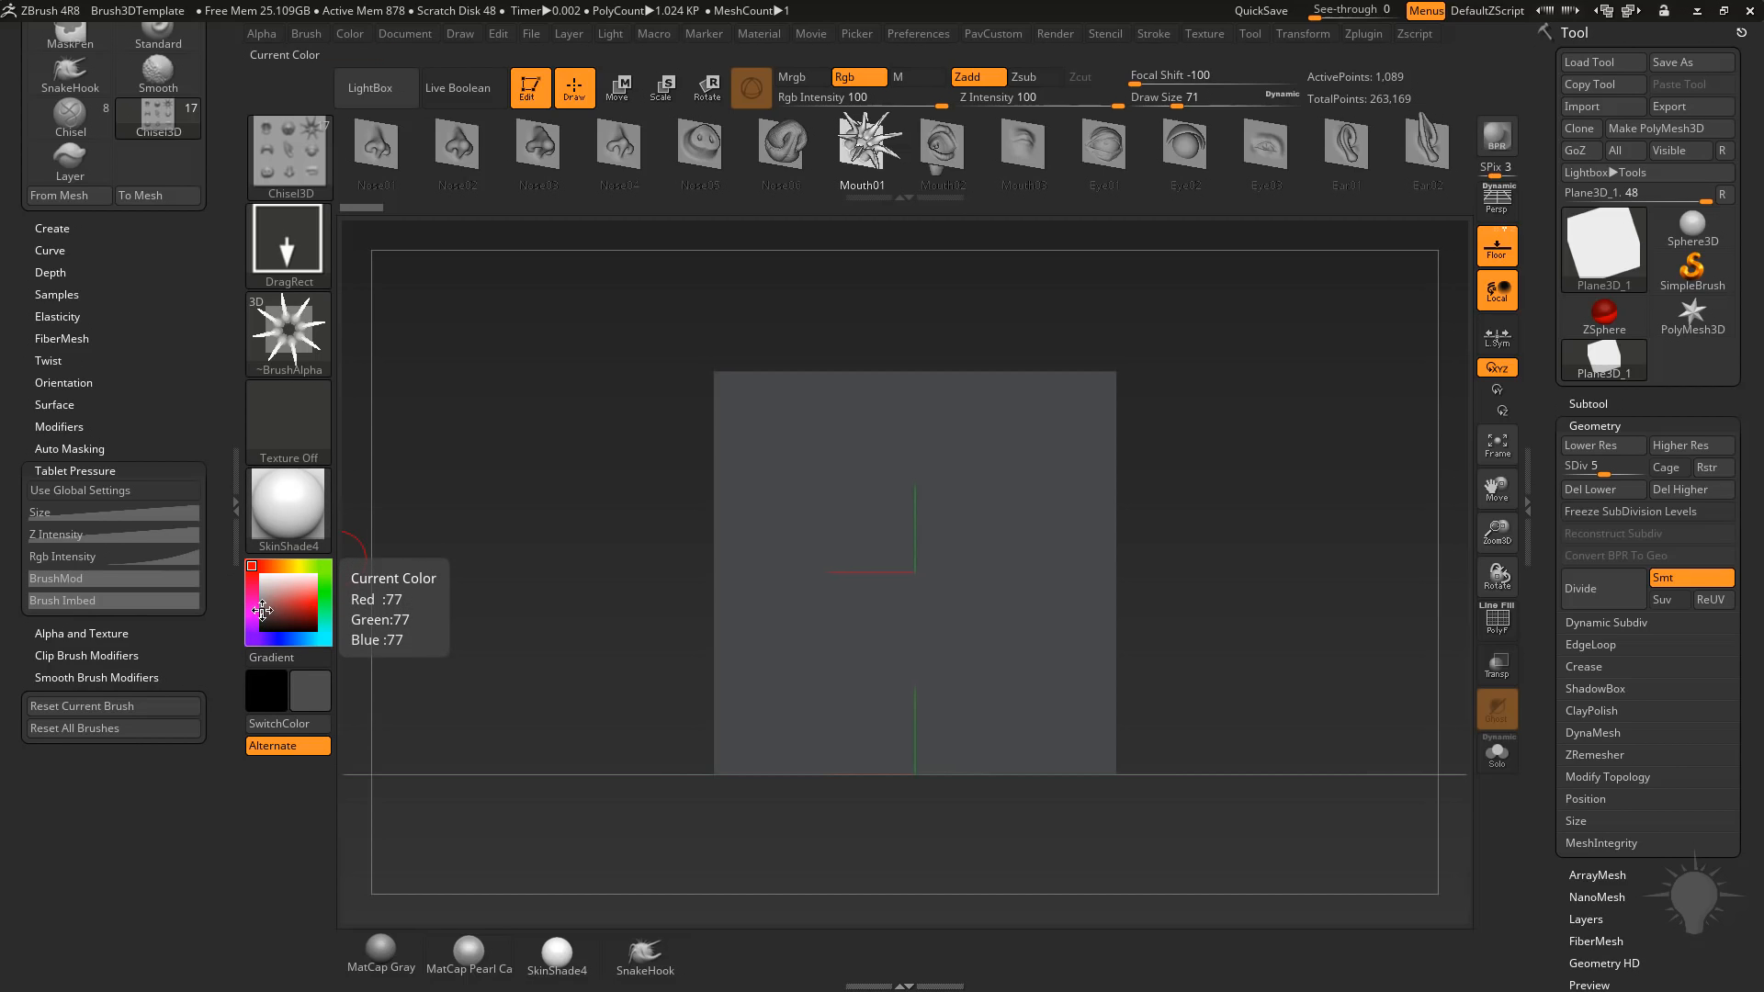
left_click_drag(262, 610, 267, 600)
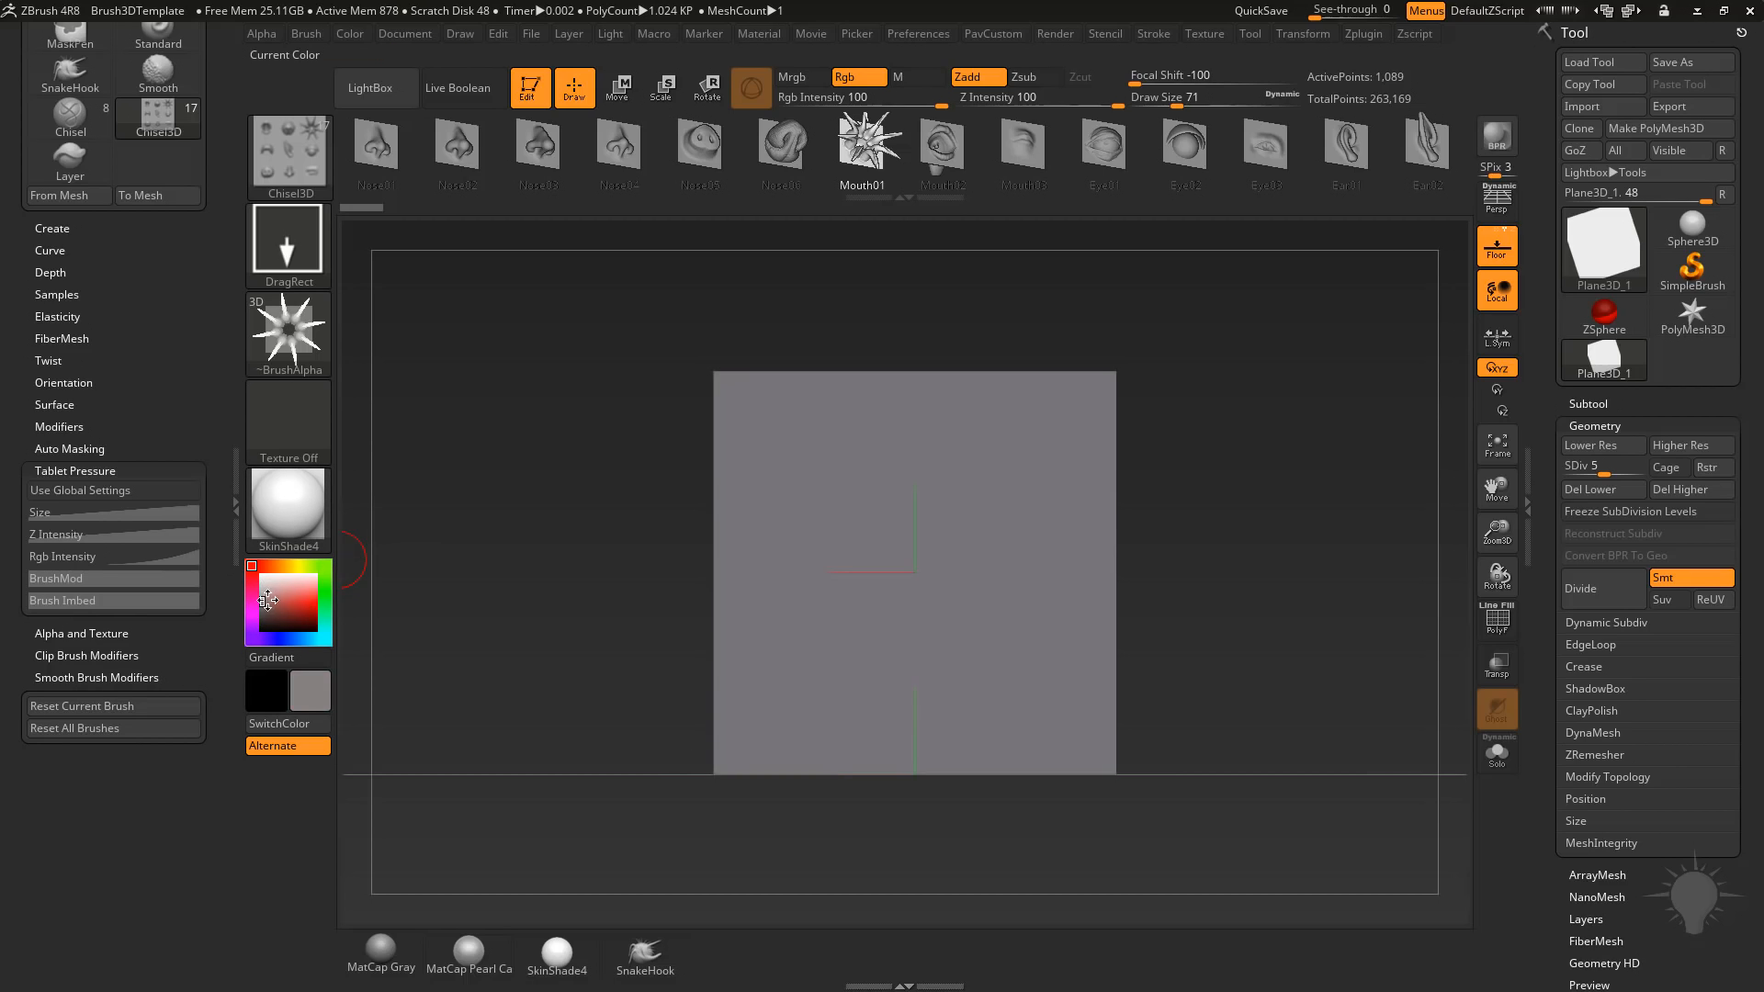
left_click(311, 523)
left_click(831, 501)
left_click_drag(1289, 486, 1246, 471, "alt")
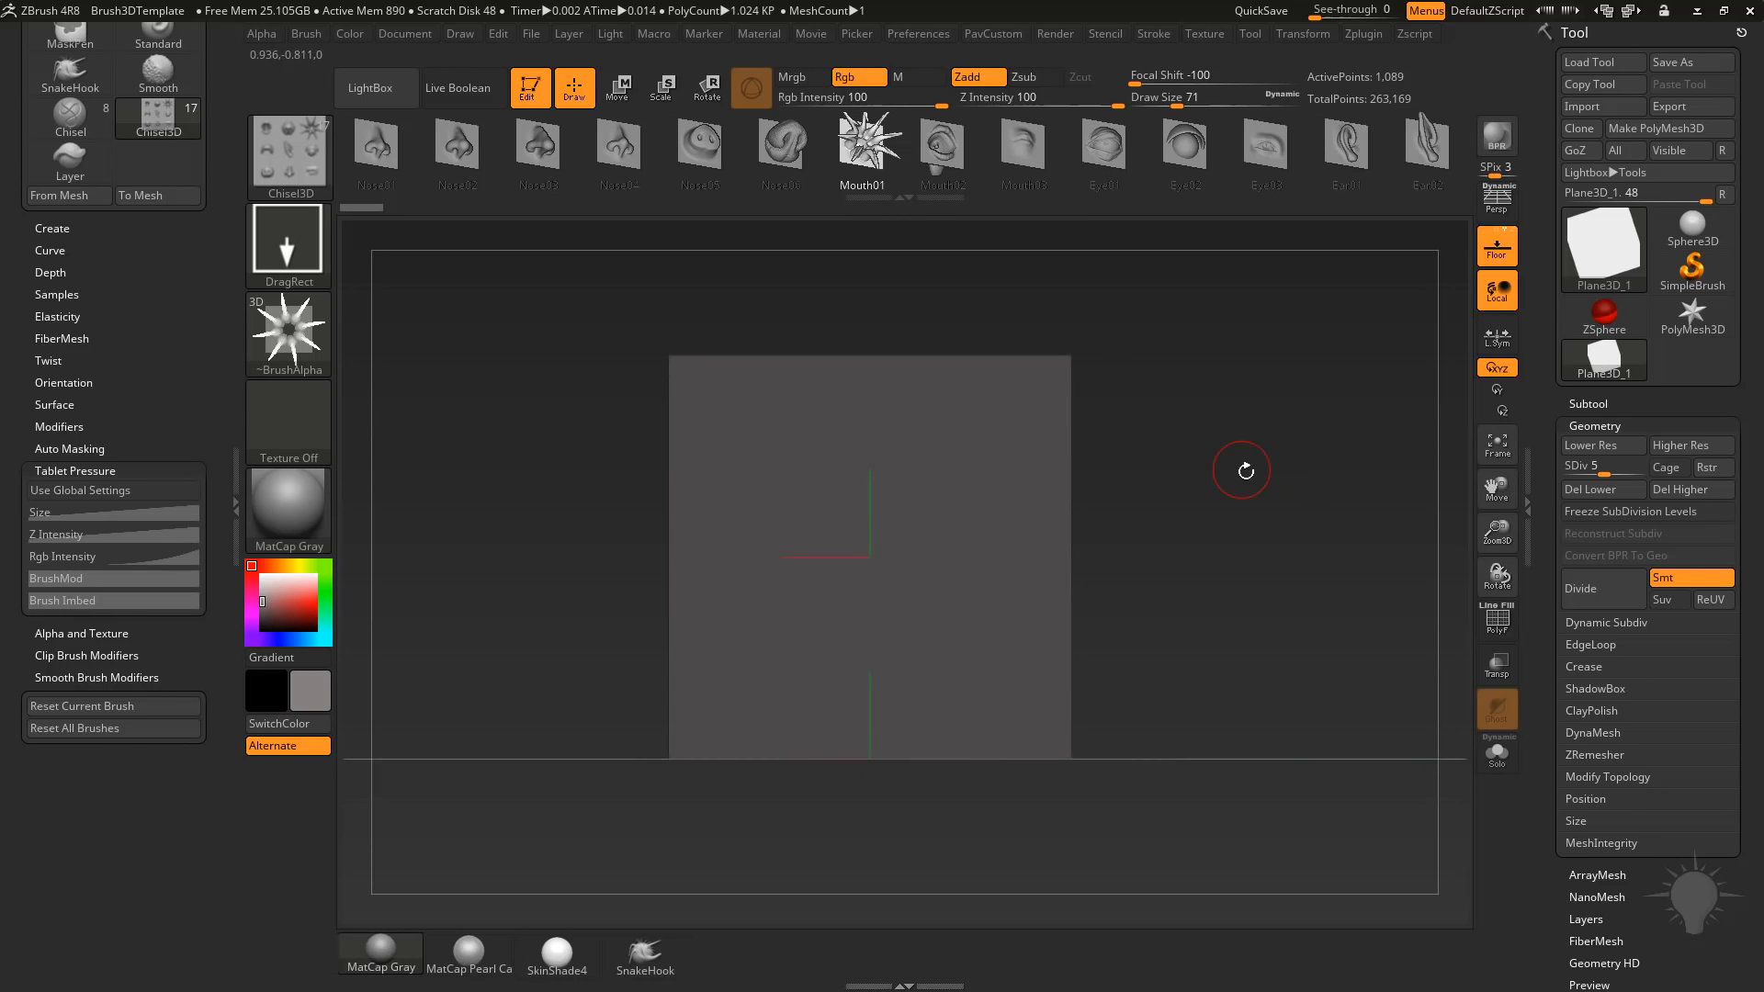
left_click_drag(262, 597, 262, 577)
left_click_drag(1149, 398, 1358, 440)
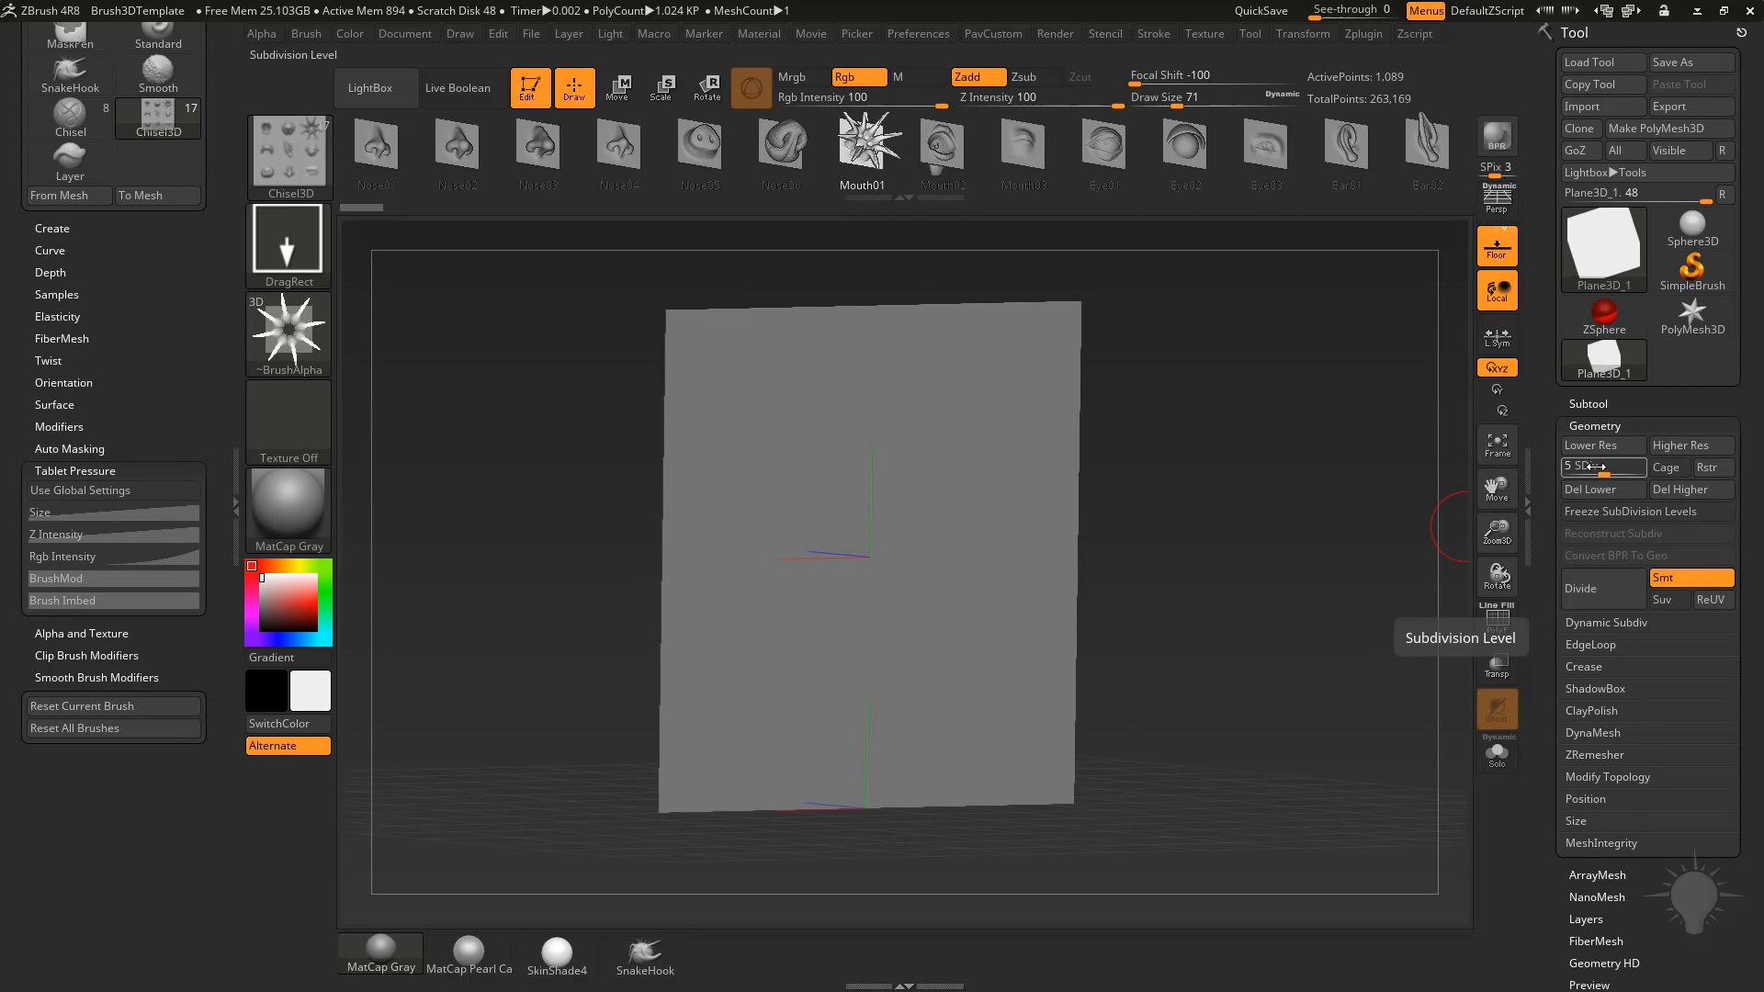
Turn on the PolyFrame display and examine the plane's grid from several angles.
left_click(1496, 620)
left_click_drag(1252, 640, 1179, 637)
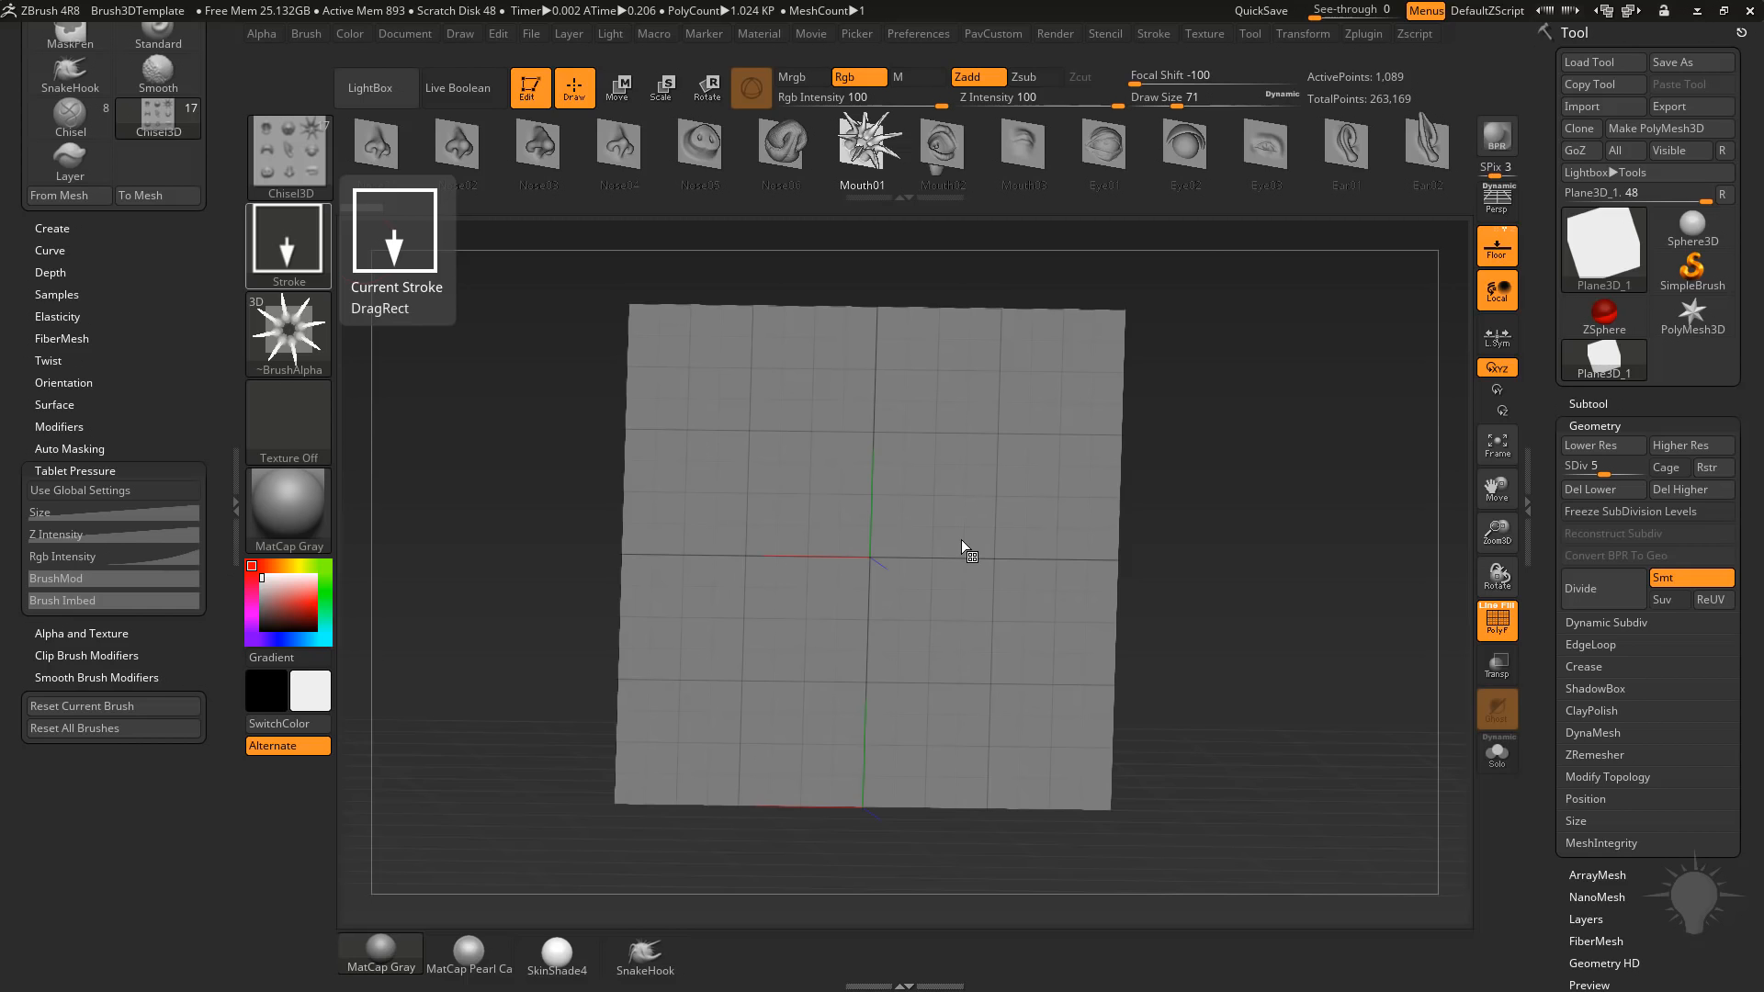
left_click_drag(1244, 276, 1254, 430)
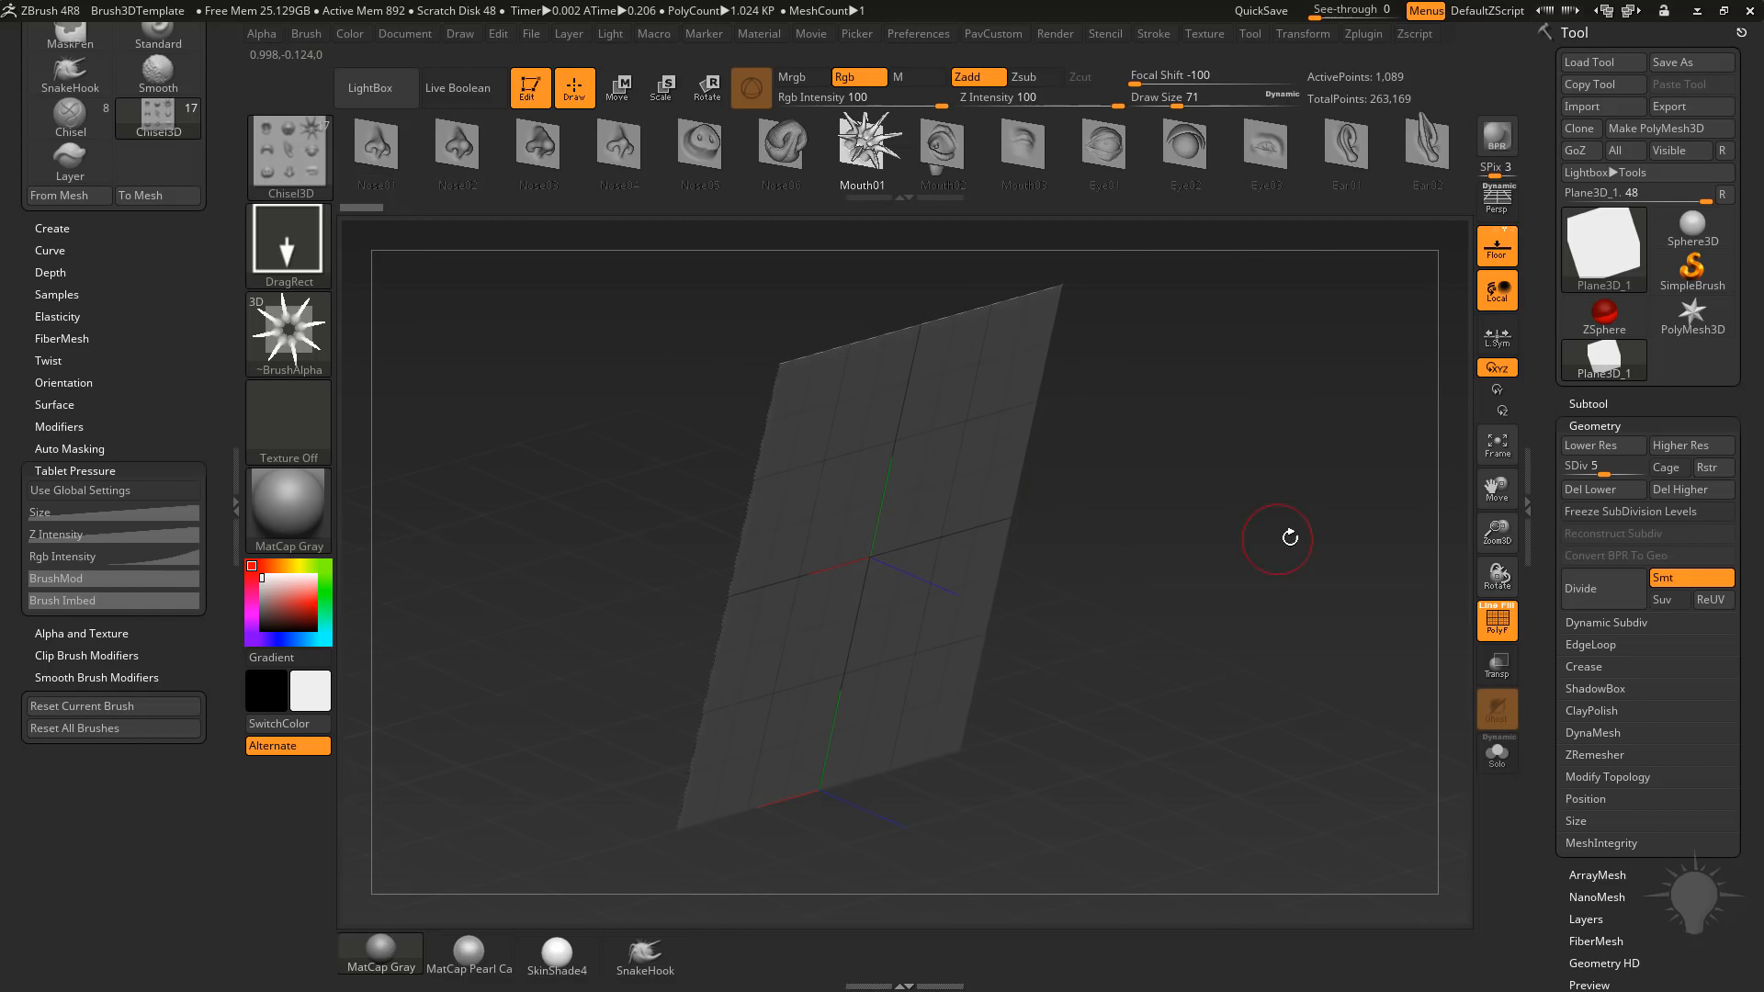
left_click_drag(1290, 537, 1229, 542, "shift")
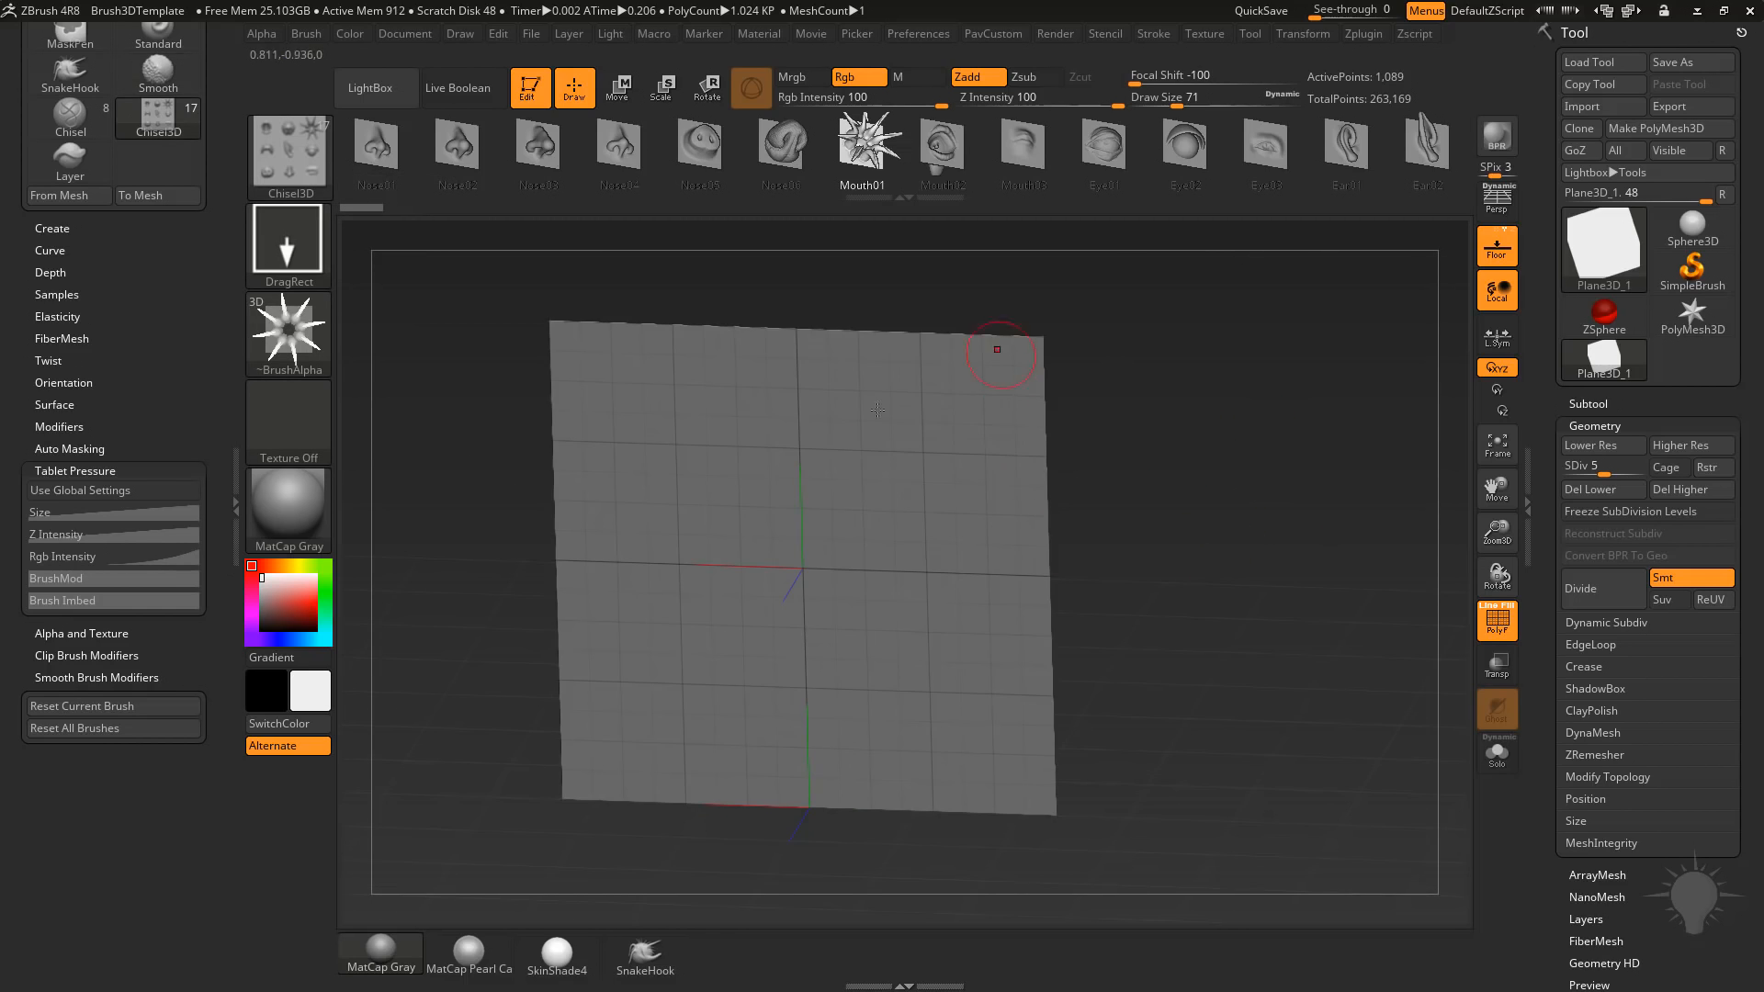
left_click_drag(1171, 491, 1259, 490)
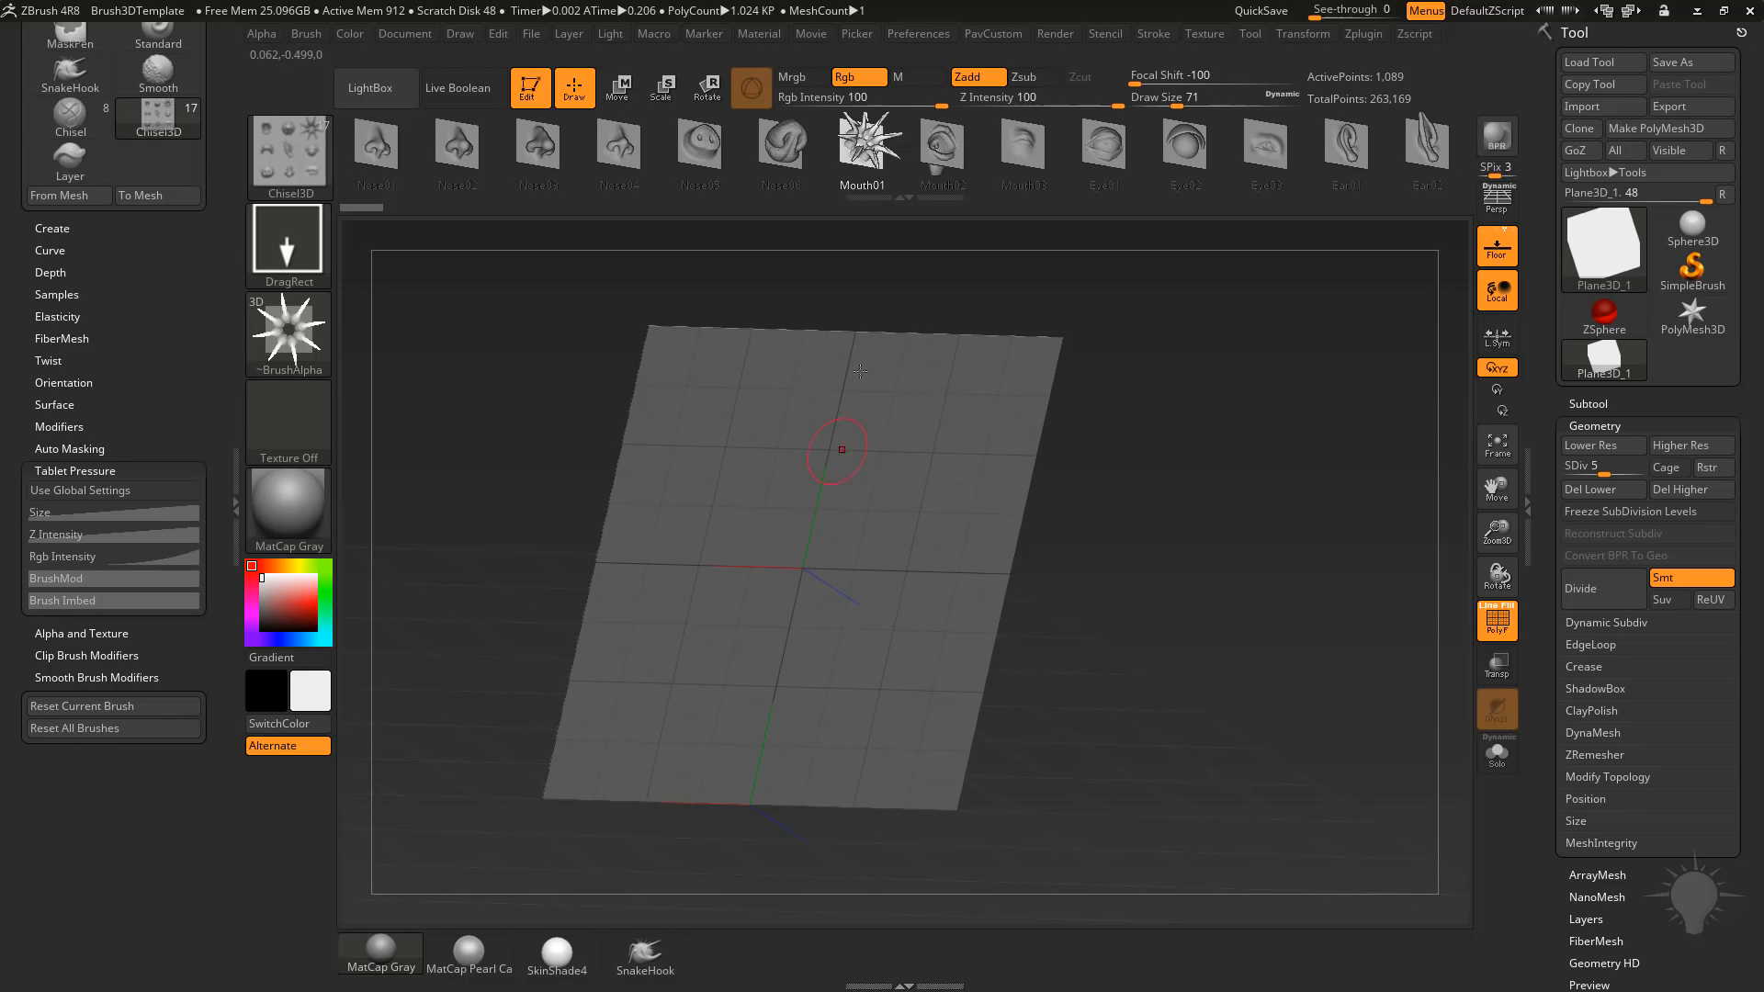
left_click_drag(1075, 494, 1134, 484)
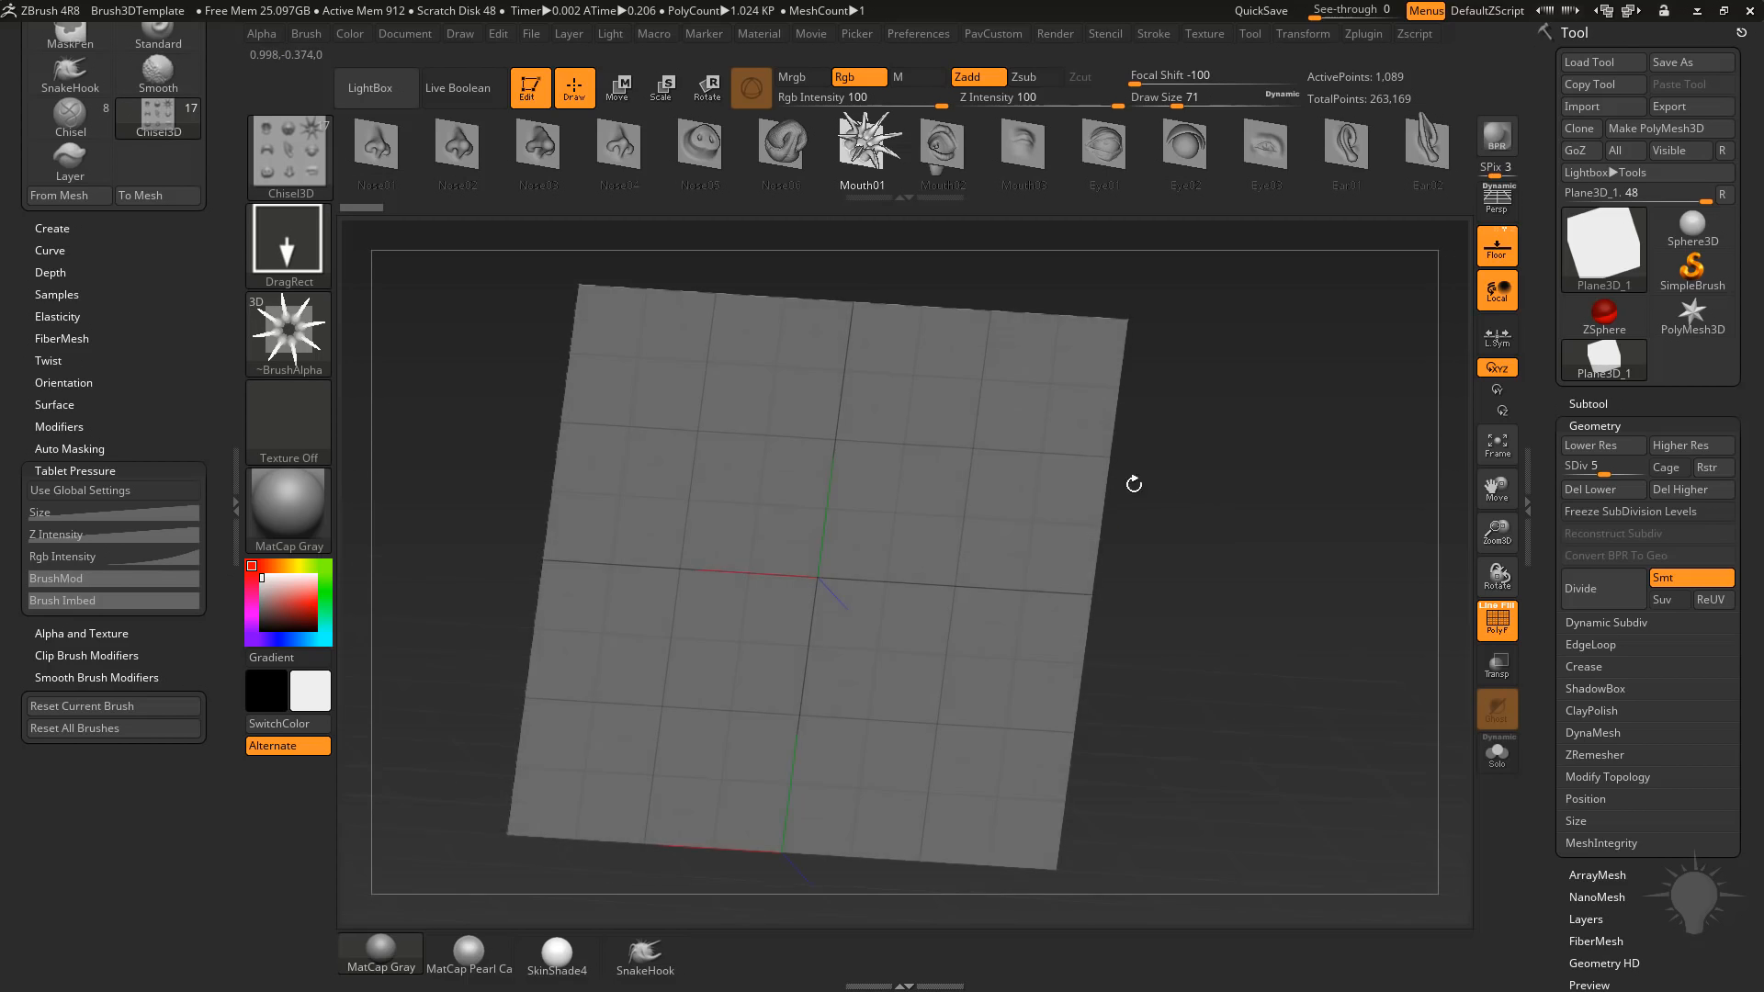
left_click_drag(1277, 518, 977, 443)
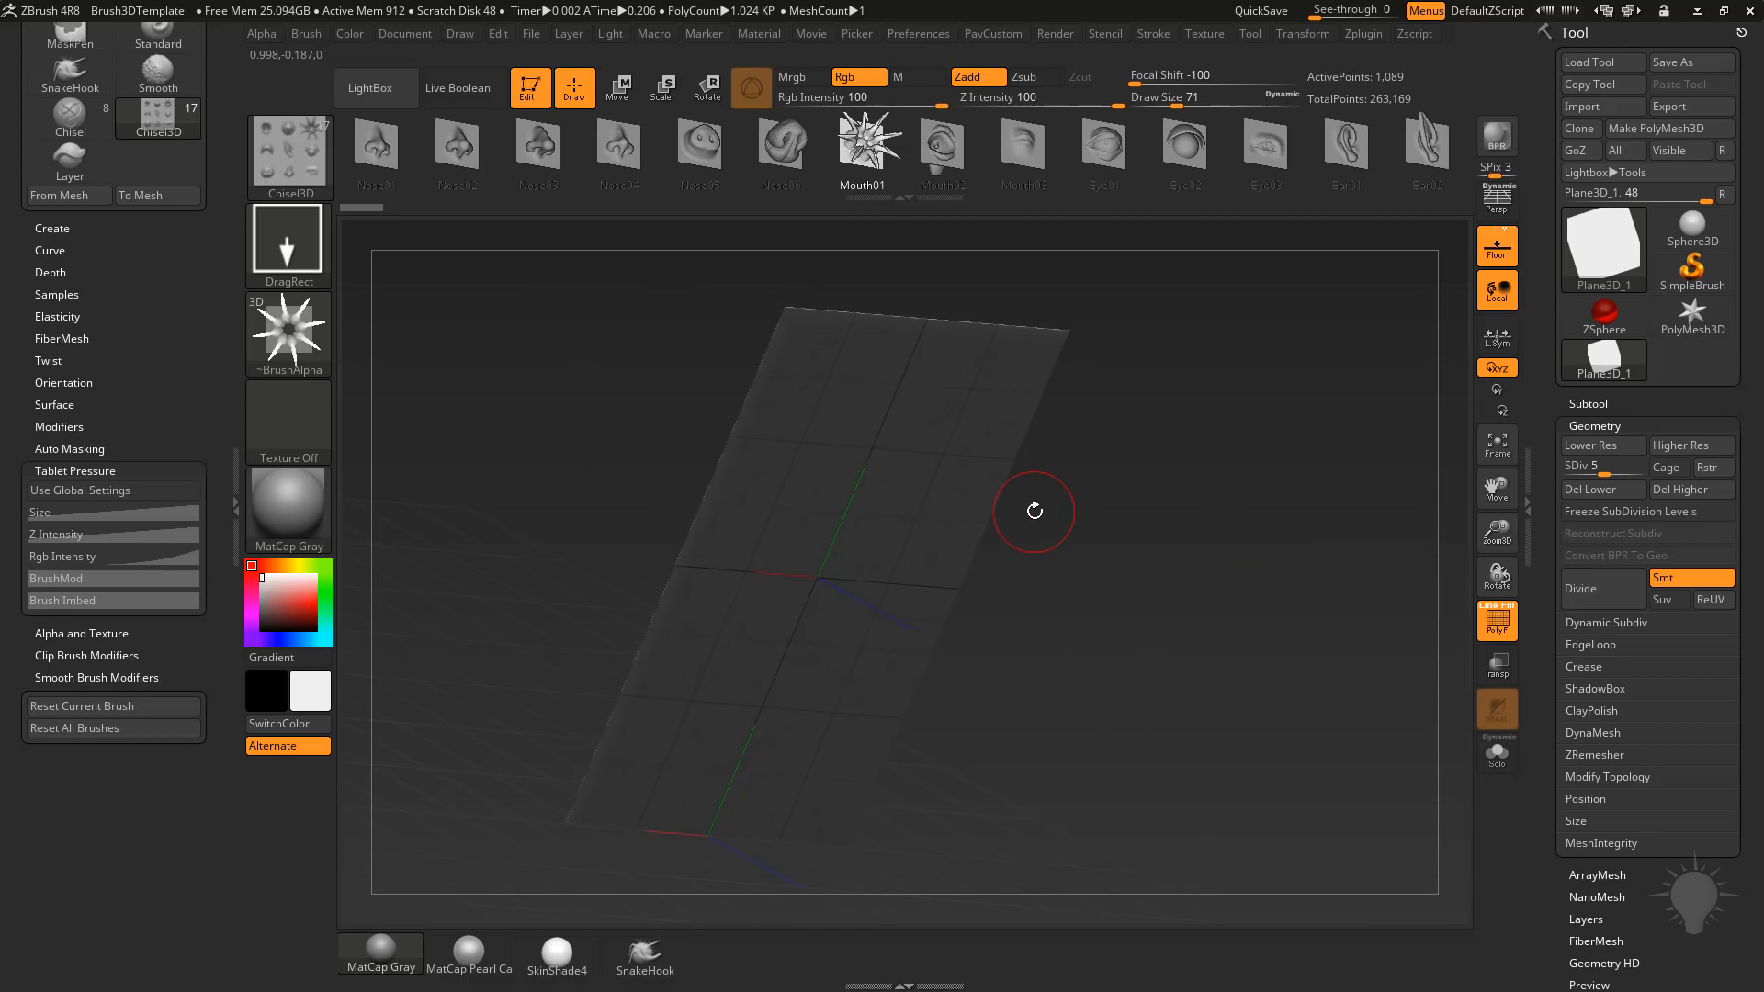
mouse_move(1216, 388)
left_mouse_down("shift")
mouse_move(1204, 460)
mouse_move(1263, 512)
left_mouse_up("shift")
Switch to the Standard brush.
key("b")
key("s")
key("t")
key("s")
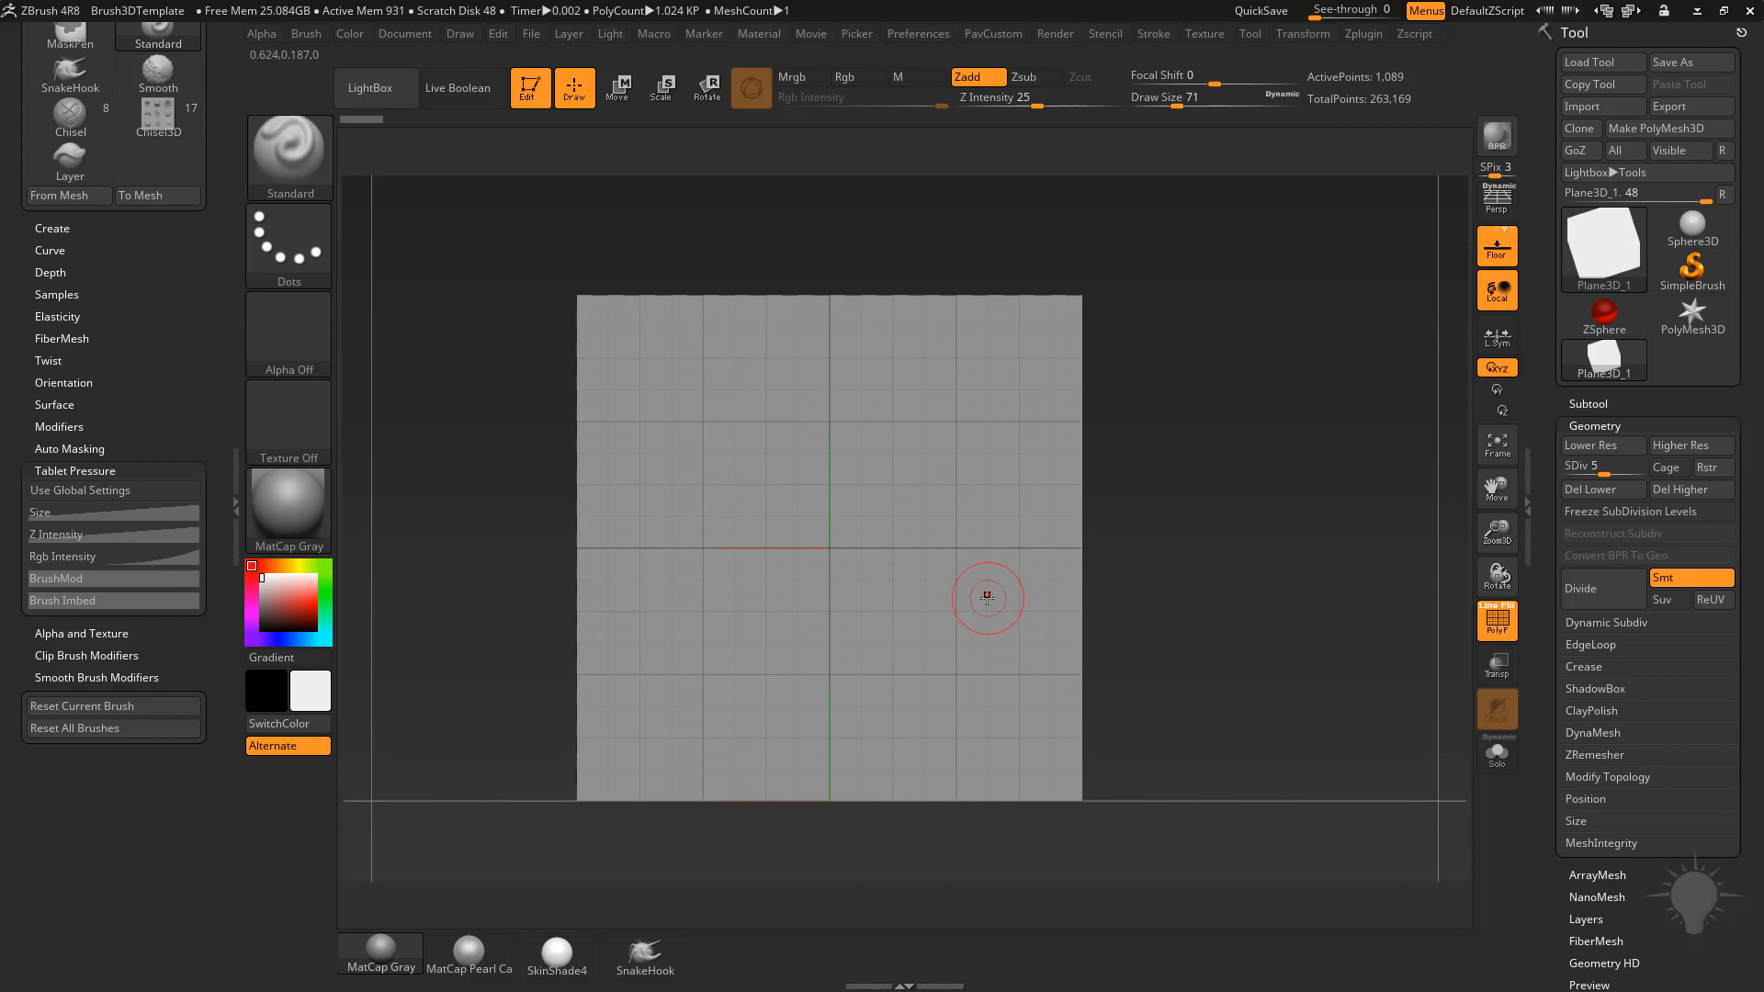
Dock the Transform palette in the tray, activate X symmetry, and undo a test stroke on the plane.
left_click_drag(180, 283, 150, 567)
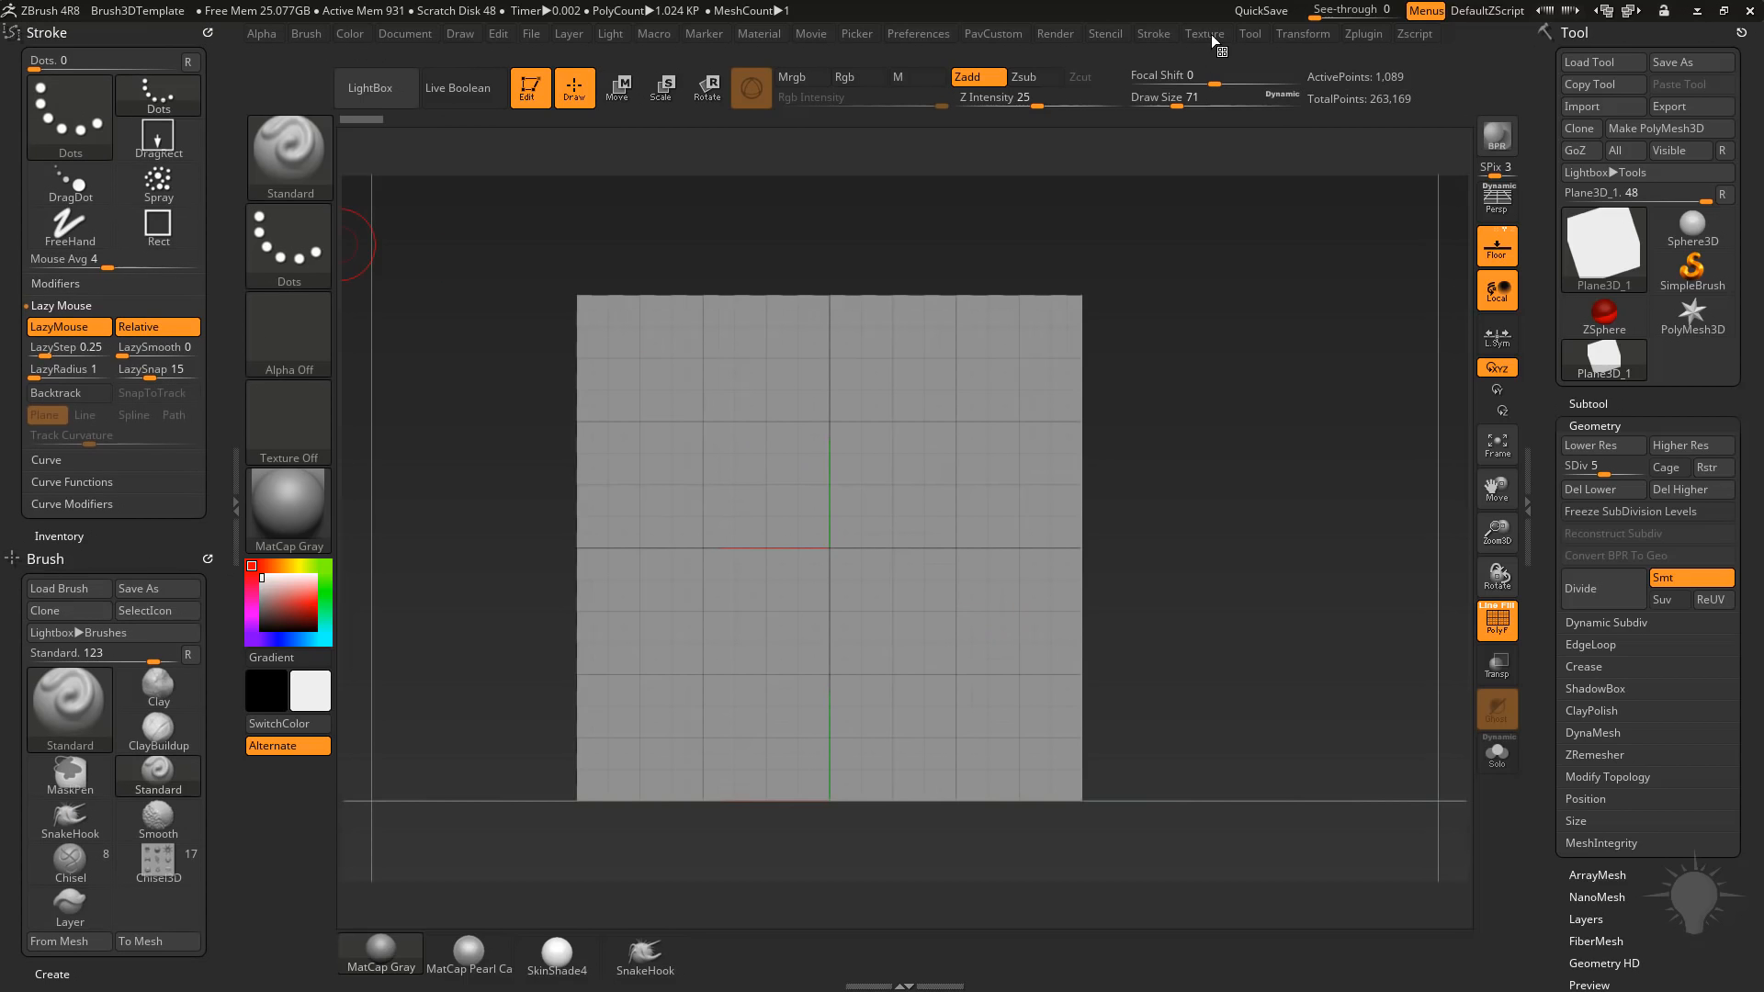
left_click(1304, 36)
mouse_move(1284, 59)
left_mouse_down()
mouse_move(964, 150)
mouse_move(111, 110)
left_mouse_up()
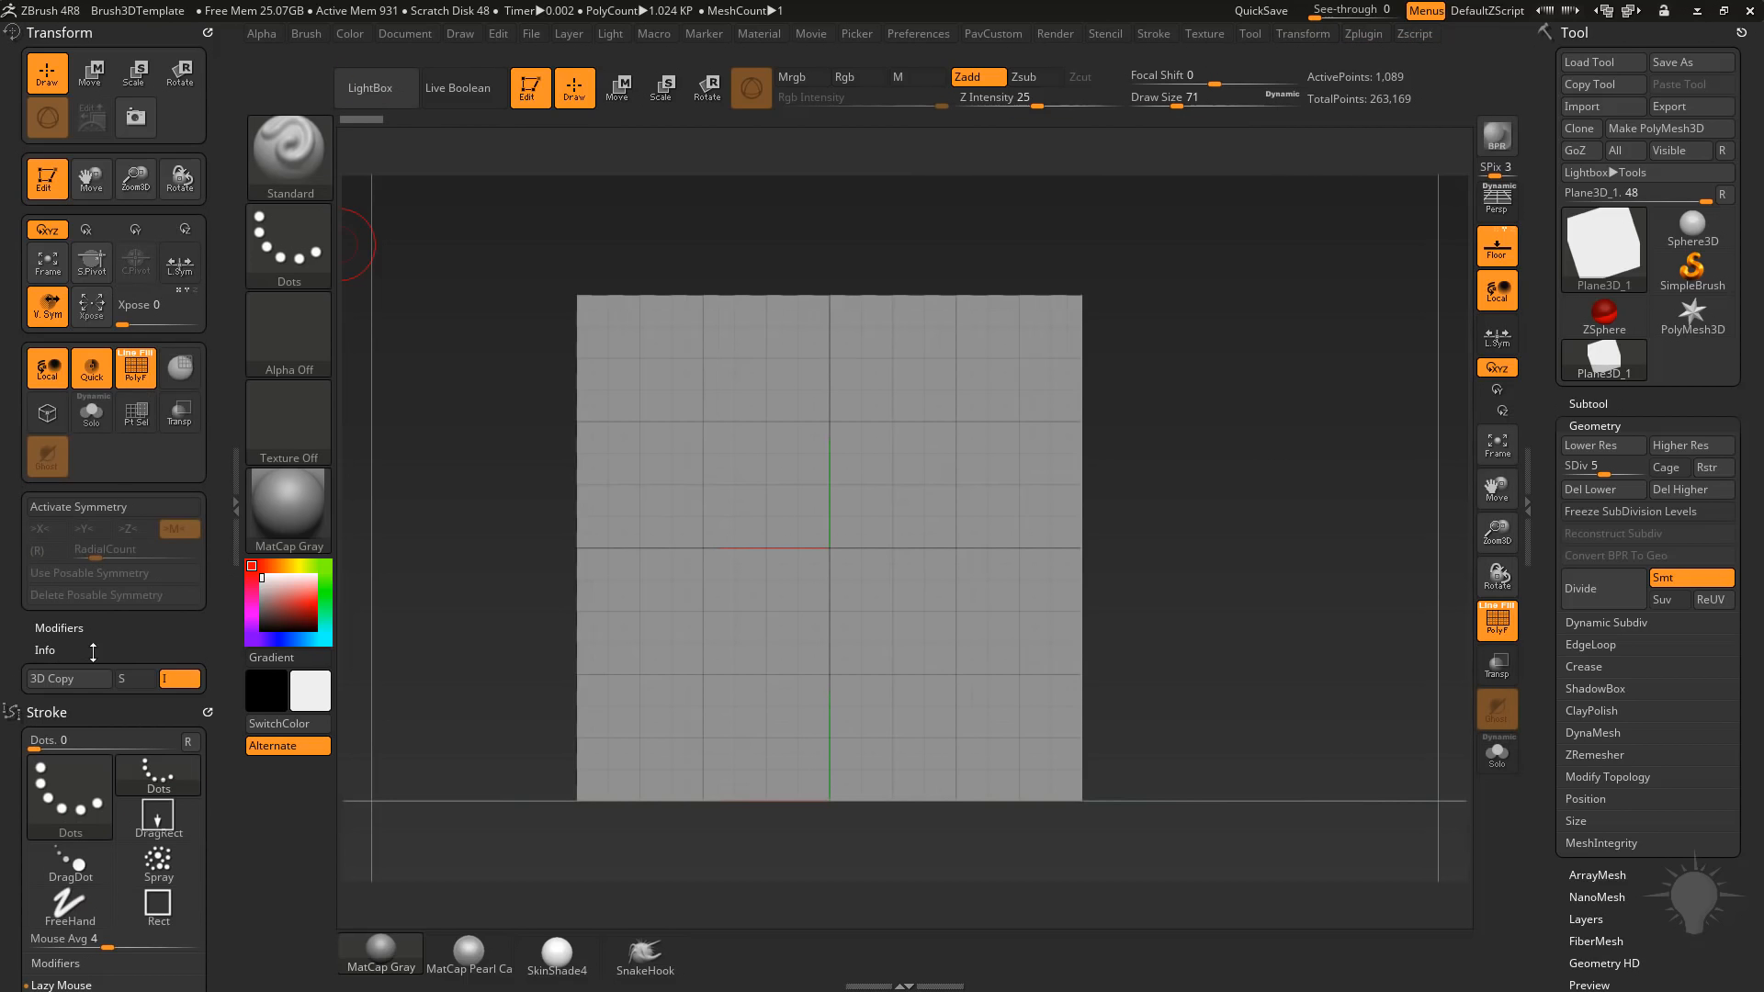
left_click(118, 513)
left_click_drag(689, 460, 804, 654)
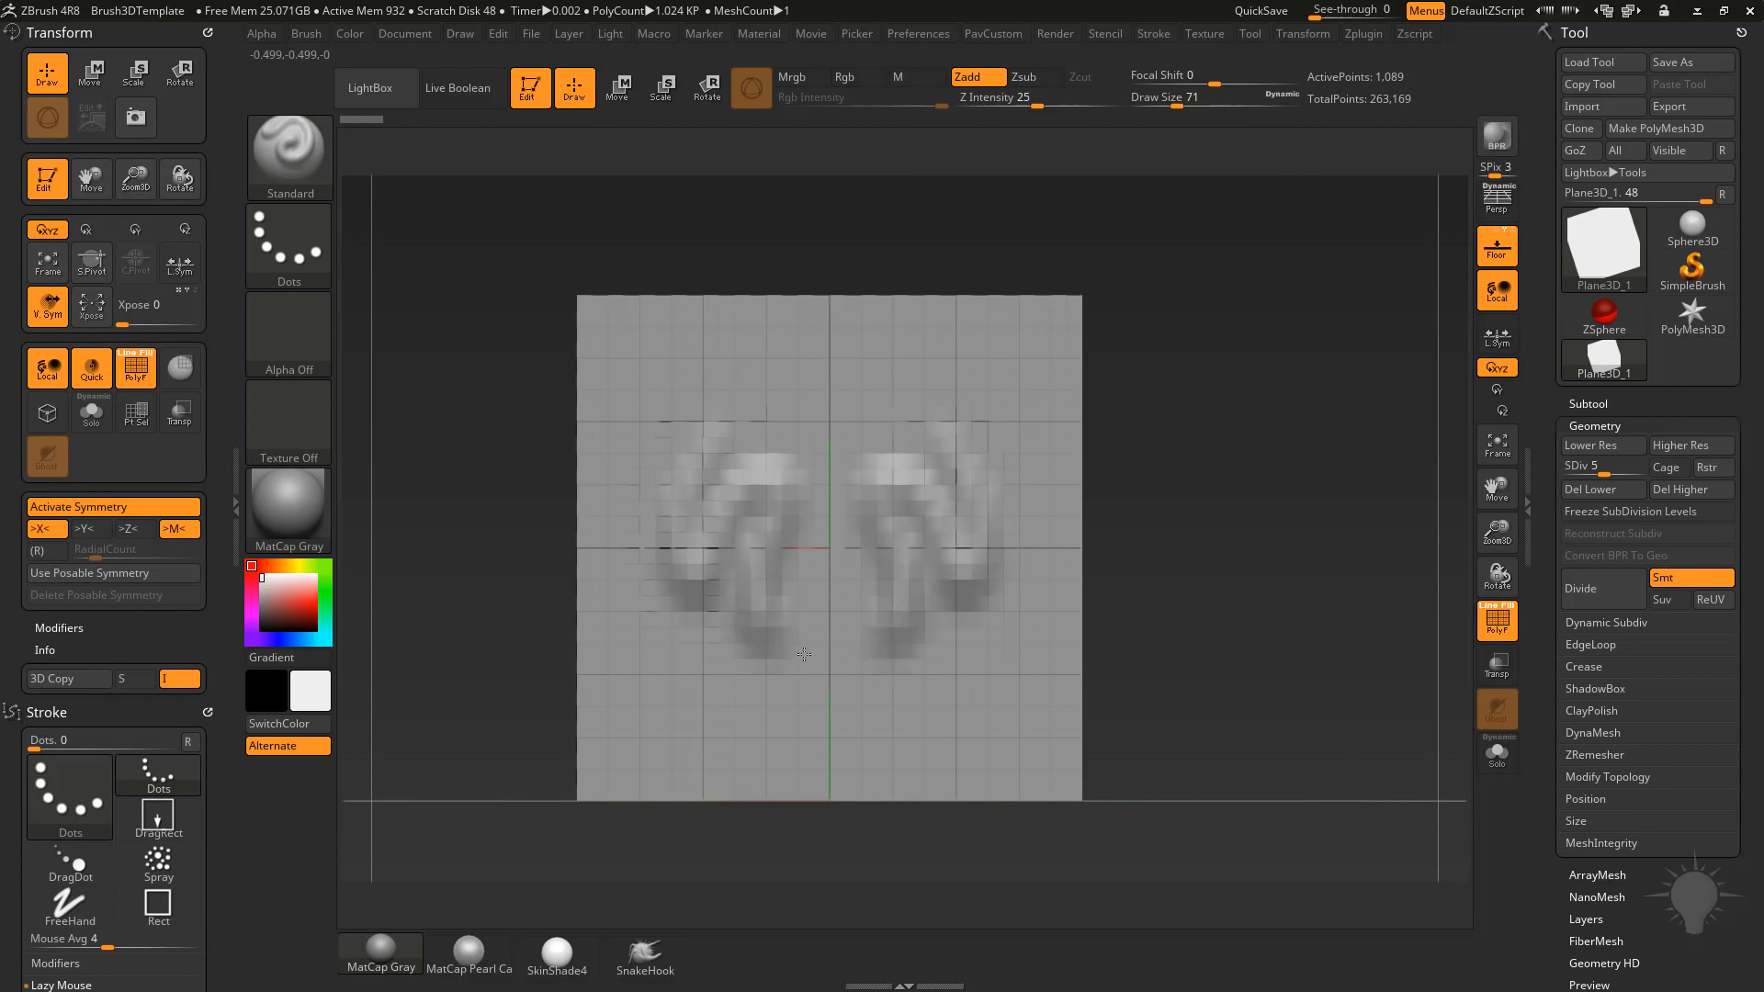
key("ctrl+z")
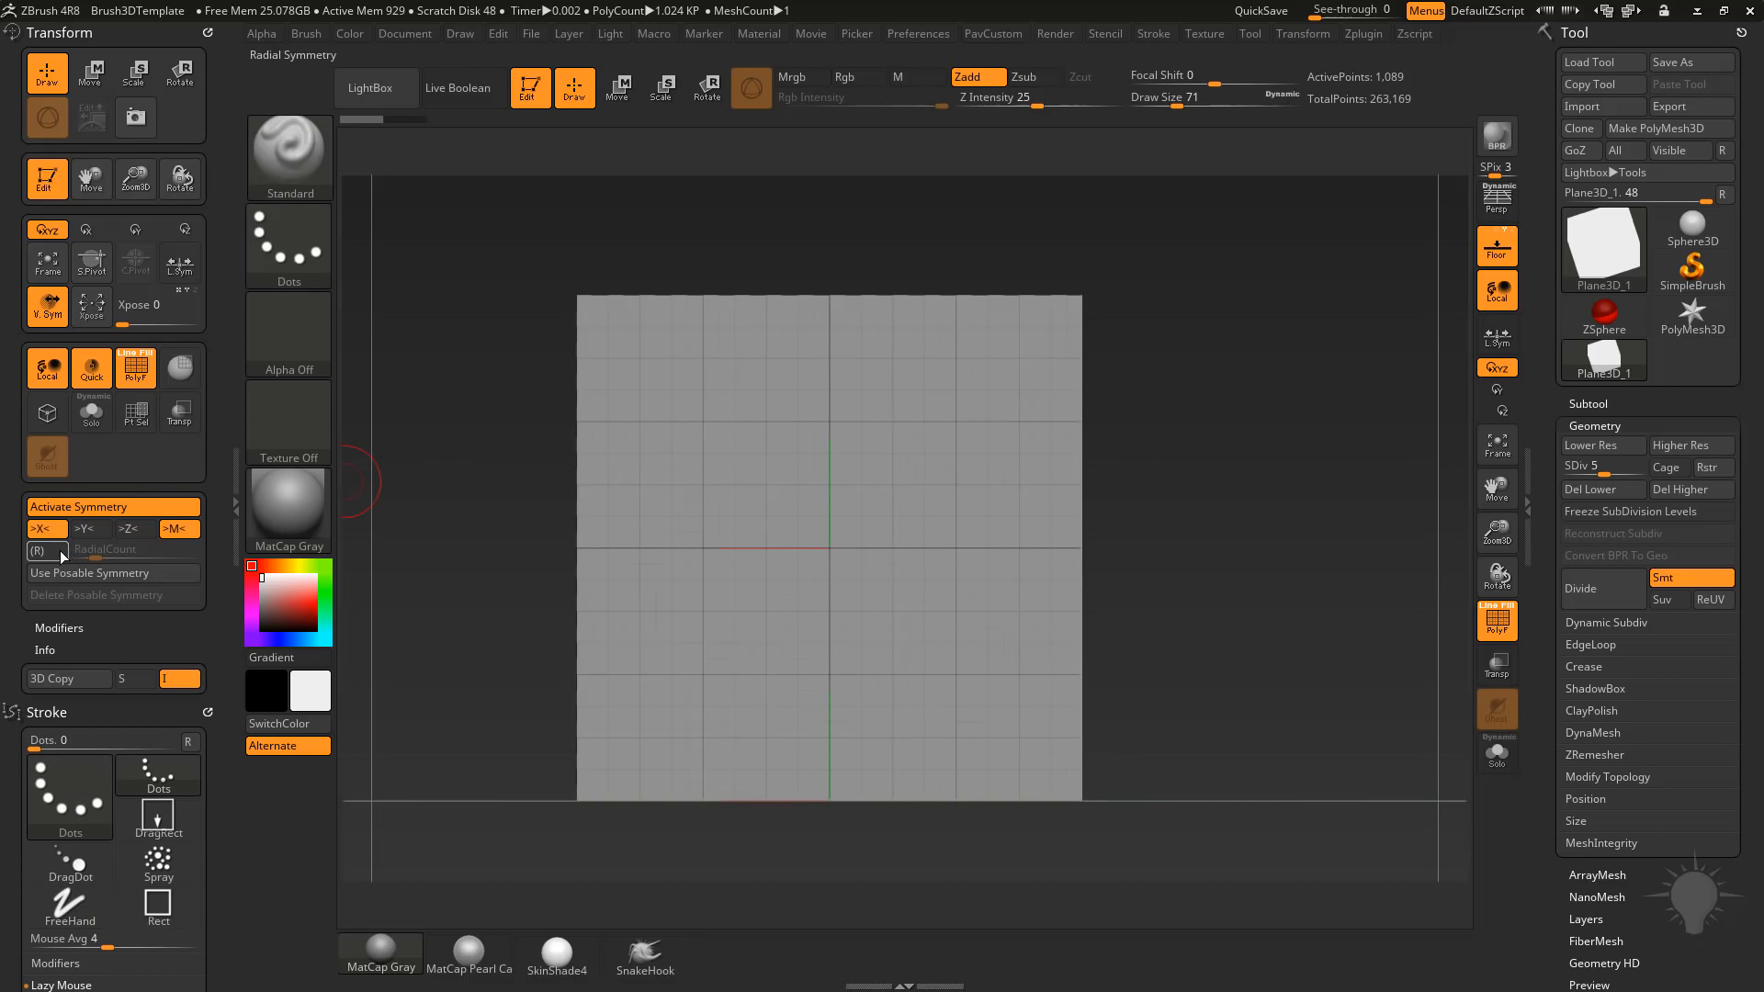
Enable radial symmetry about the Z axis with a RadialCount of 8 and undo a test stroke.
left_click(59, 549)
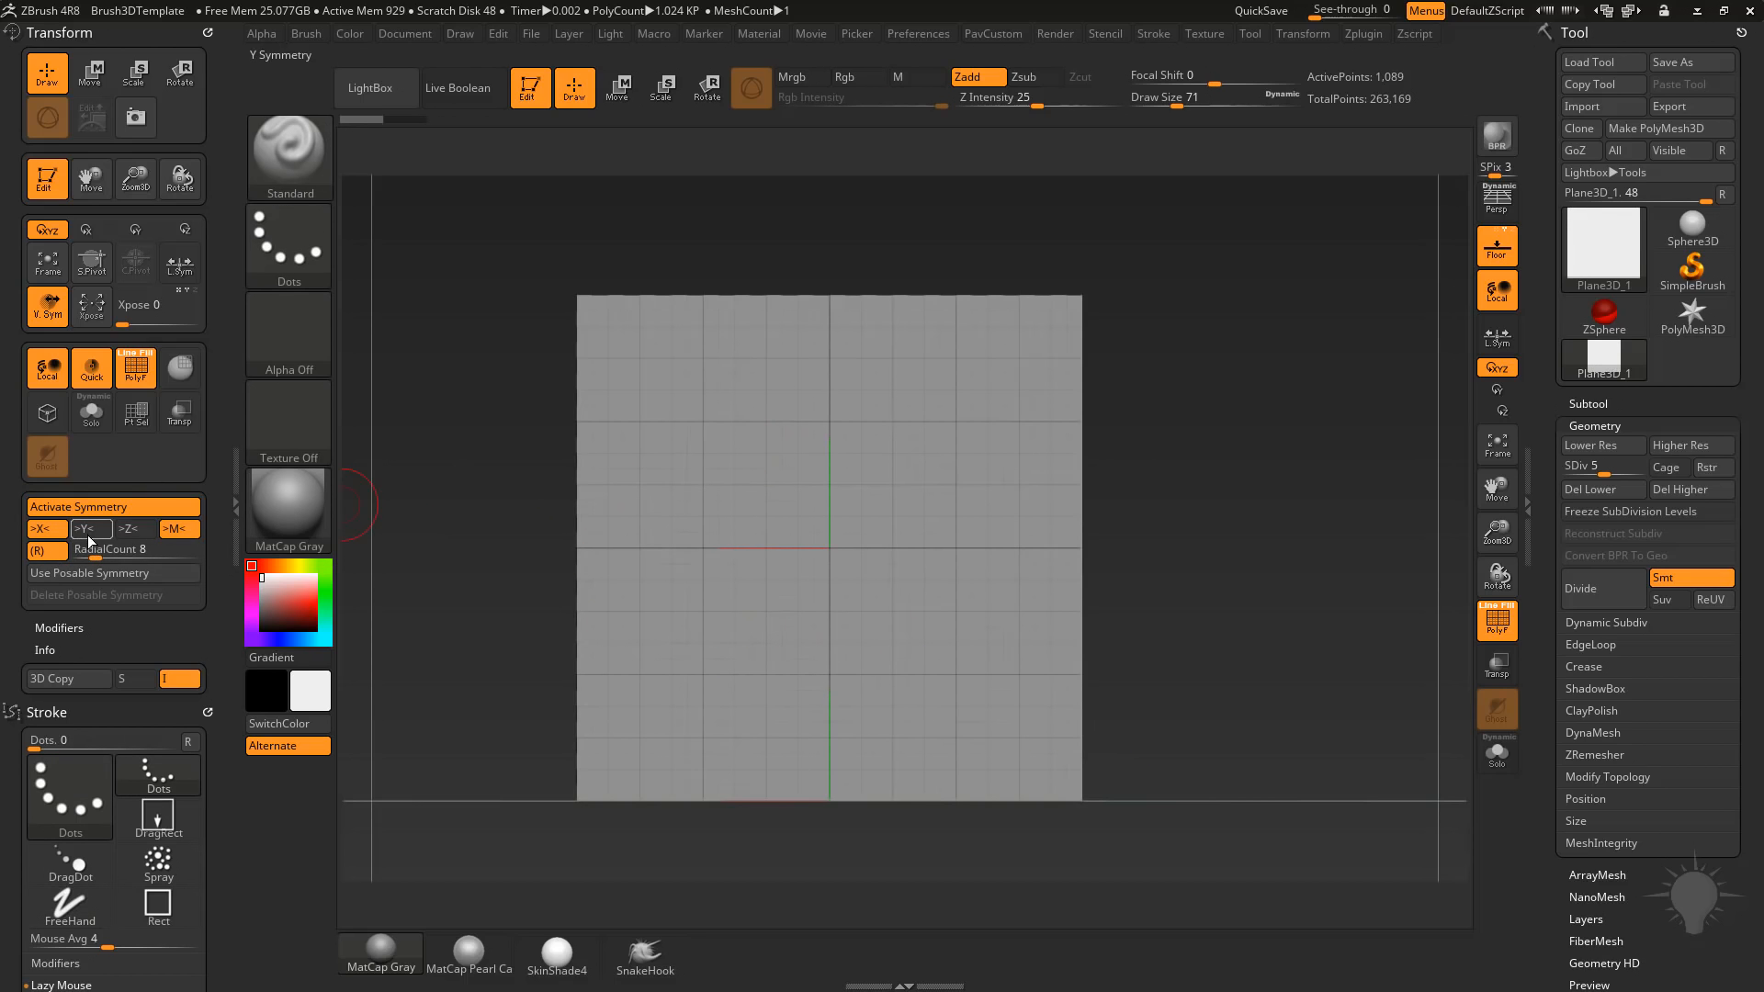
left_click(130, 529)
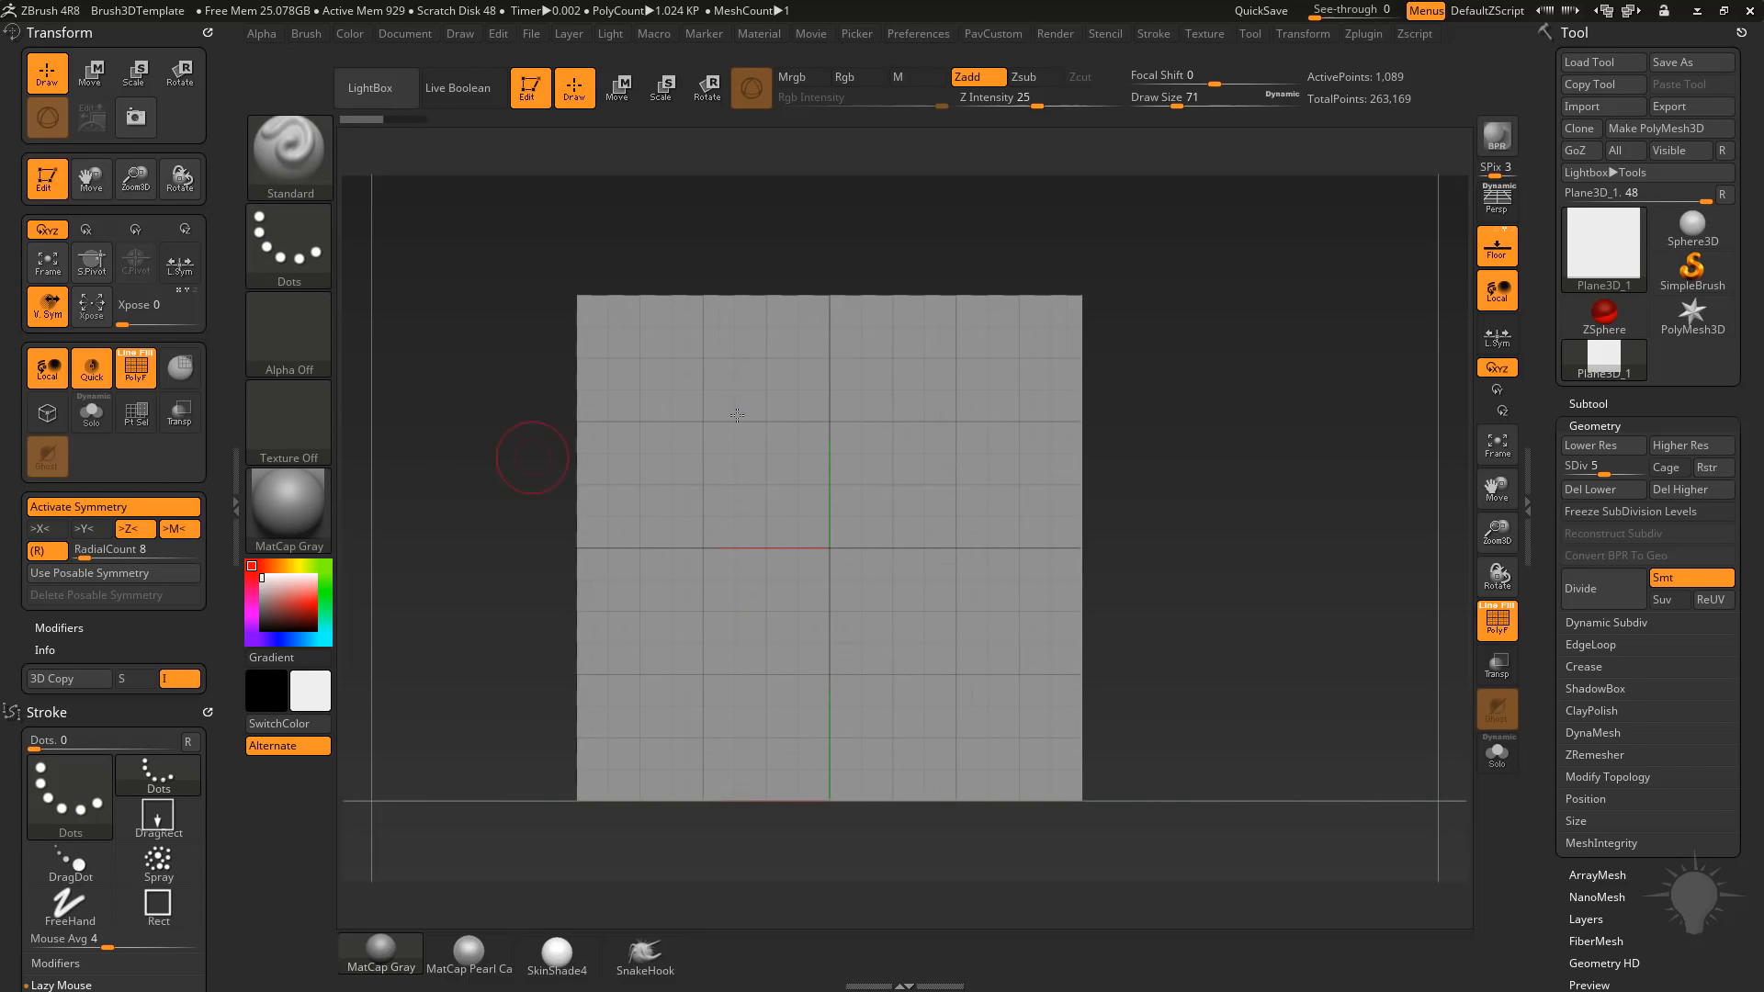
left_click_drag(707, 425, 697, 470)
key("ctrl+z")
Hide the floor grid and show it again while viewing the plane at an angle.
left_click_drag(1295, 566, 1218, 476)
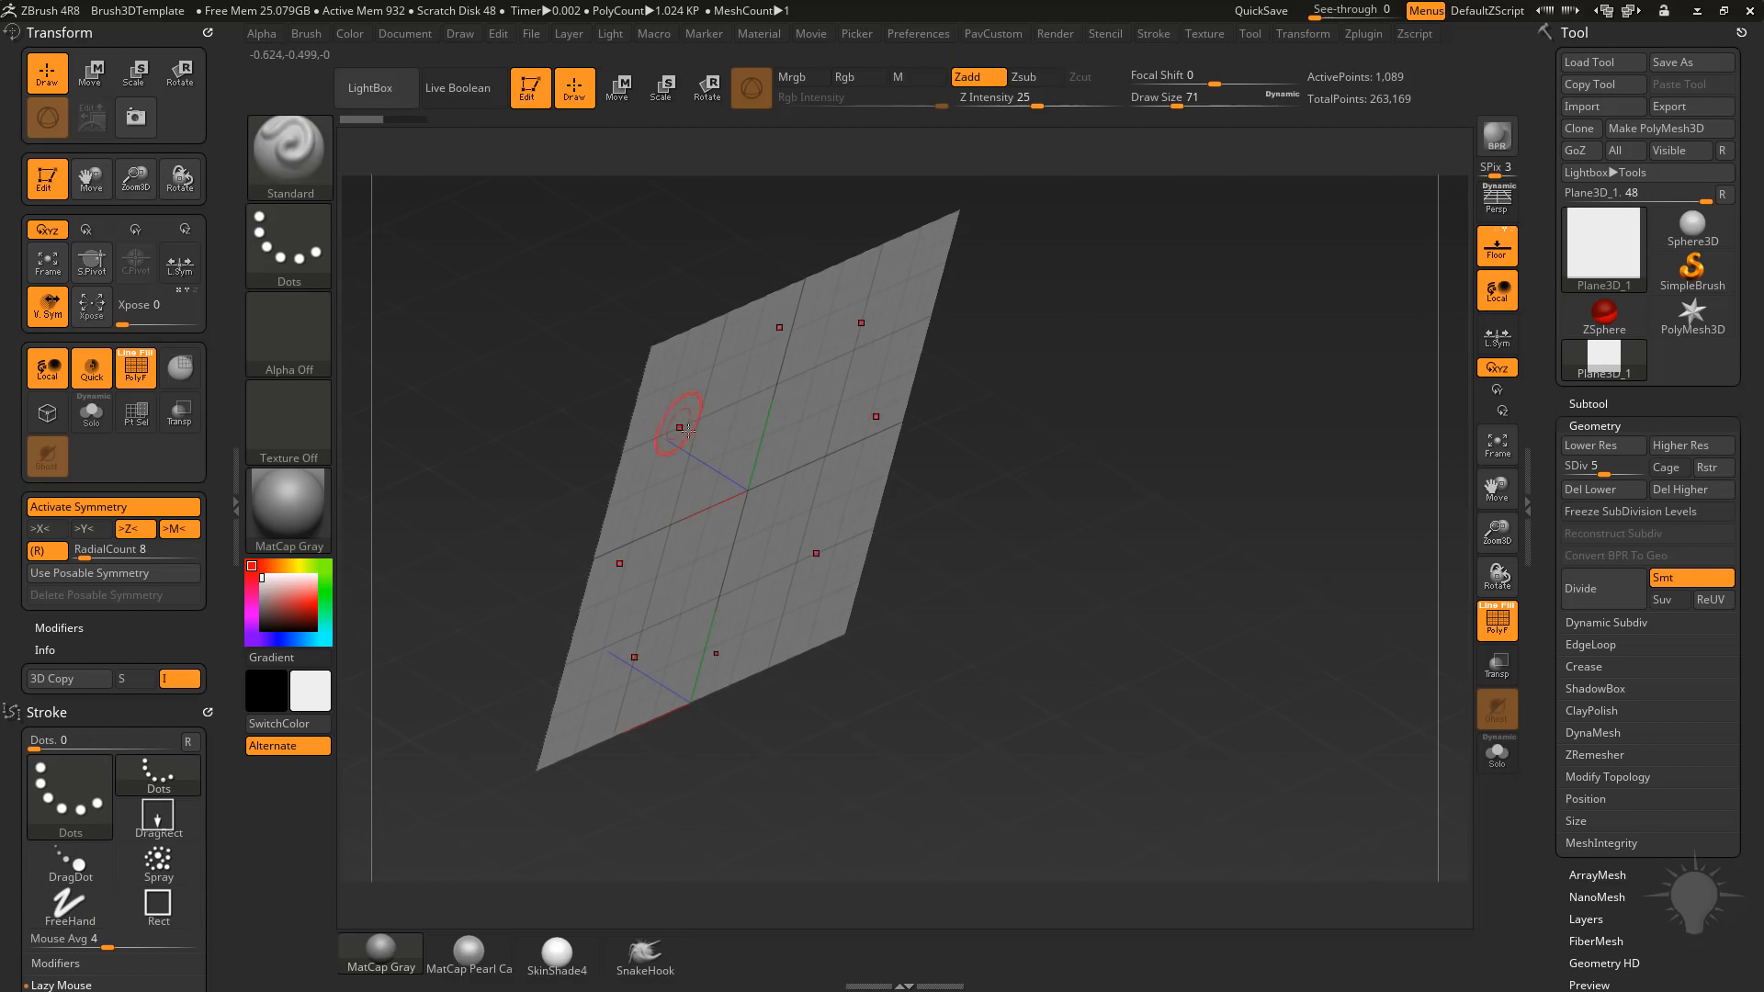
left_click_drag(1081, 413, 1123, 478)
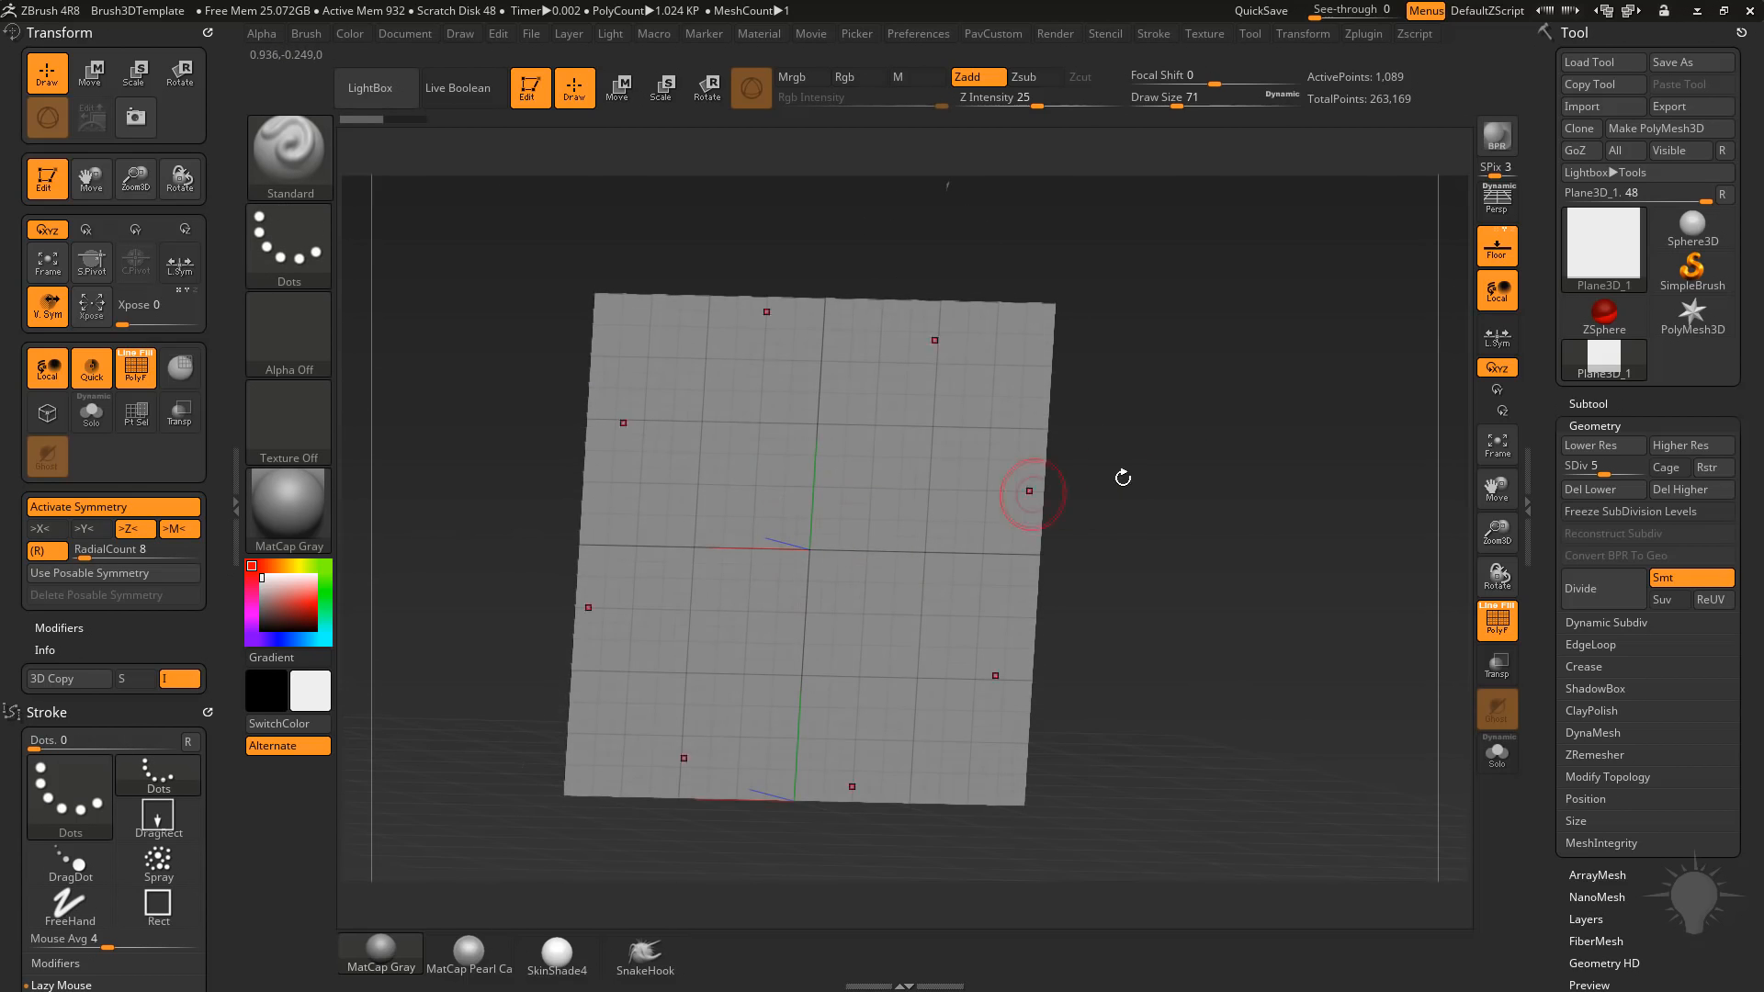
left_click(1495, 248)
left_click_drag(1279, 453, 1447, 350)
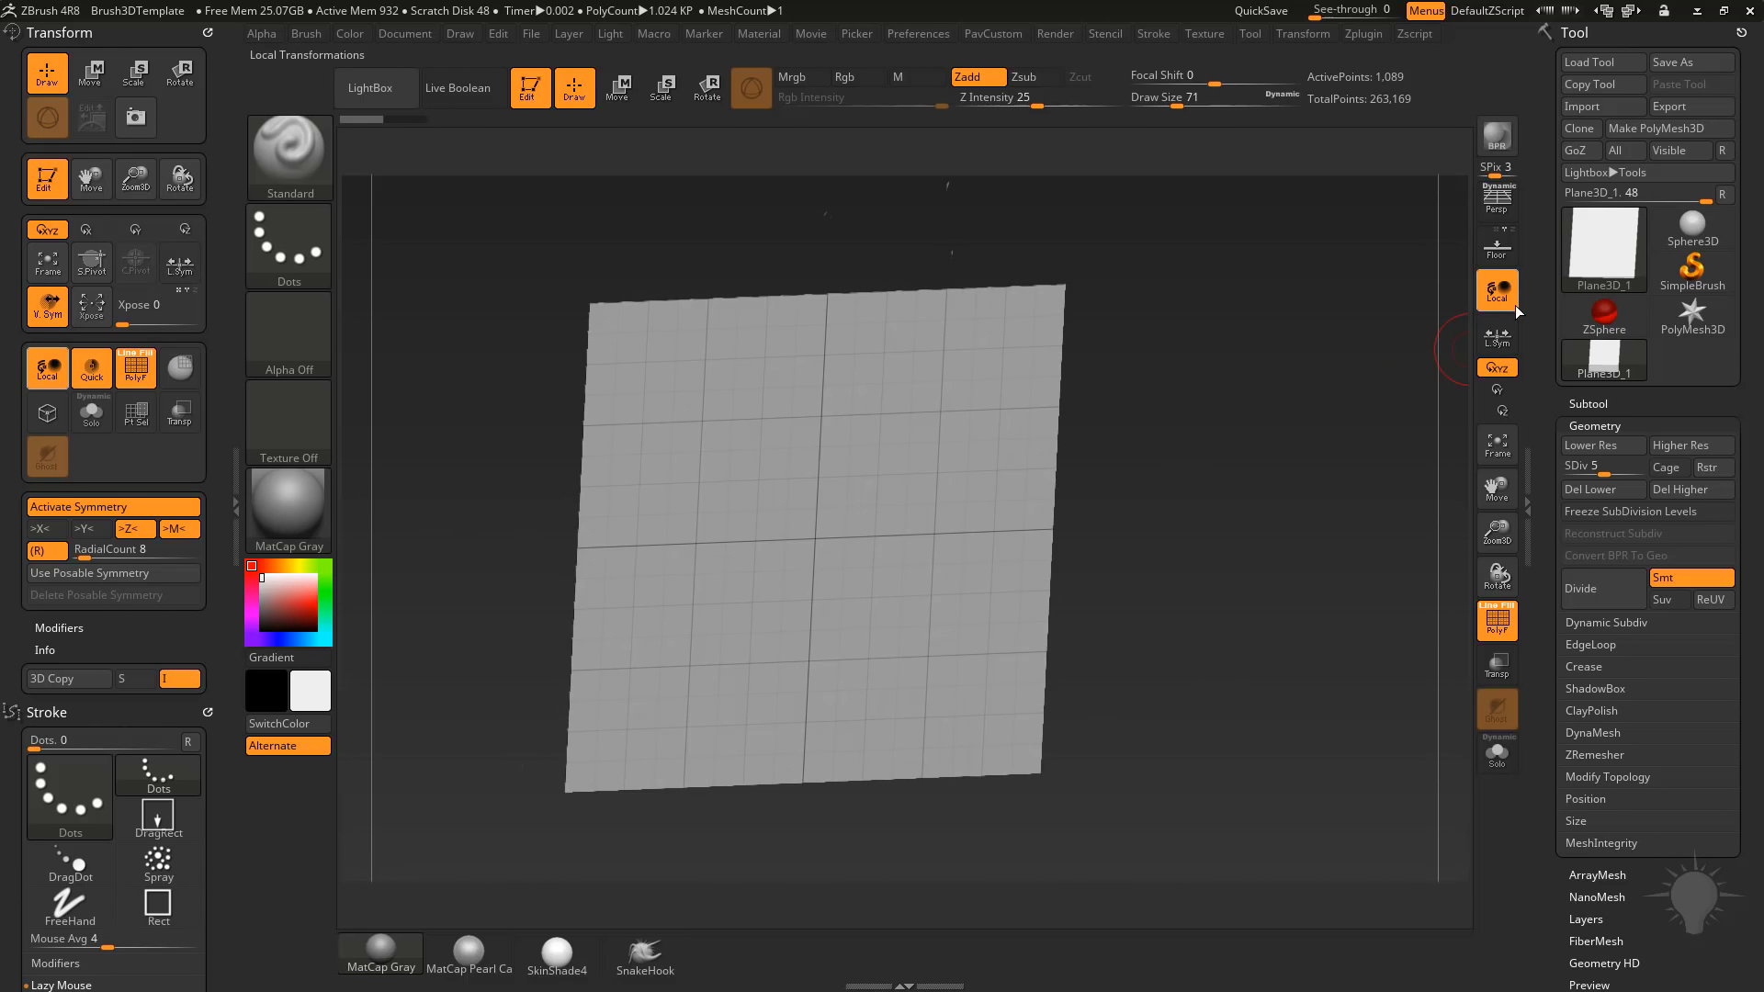
left_click(1496, 246)
Sculpt a ring of eight round bulges on the plane with the Standard brush, enlarging its draw size to 101.
left_click_drag(1299, 405, 1235, 416)
mouse_move(715, 433)
left_mouse_down()
mouse_move(768, 425)
mouse_move(745, 439)
mouse_move(772, 441)
left_mouse_up()
key("]")
key("]")
key("]")
key("]")
key("]")
key("]")
key("s")
left_click_drag(768, 430, 768, 437)
Raise the subdivision level to 6 and pull the bulges towards the ring's centre with the Move brush.
left_click_drag(1608, 472, 1614, 472)
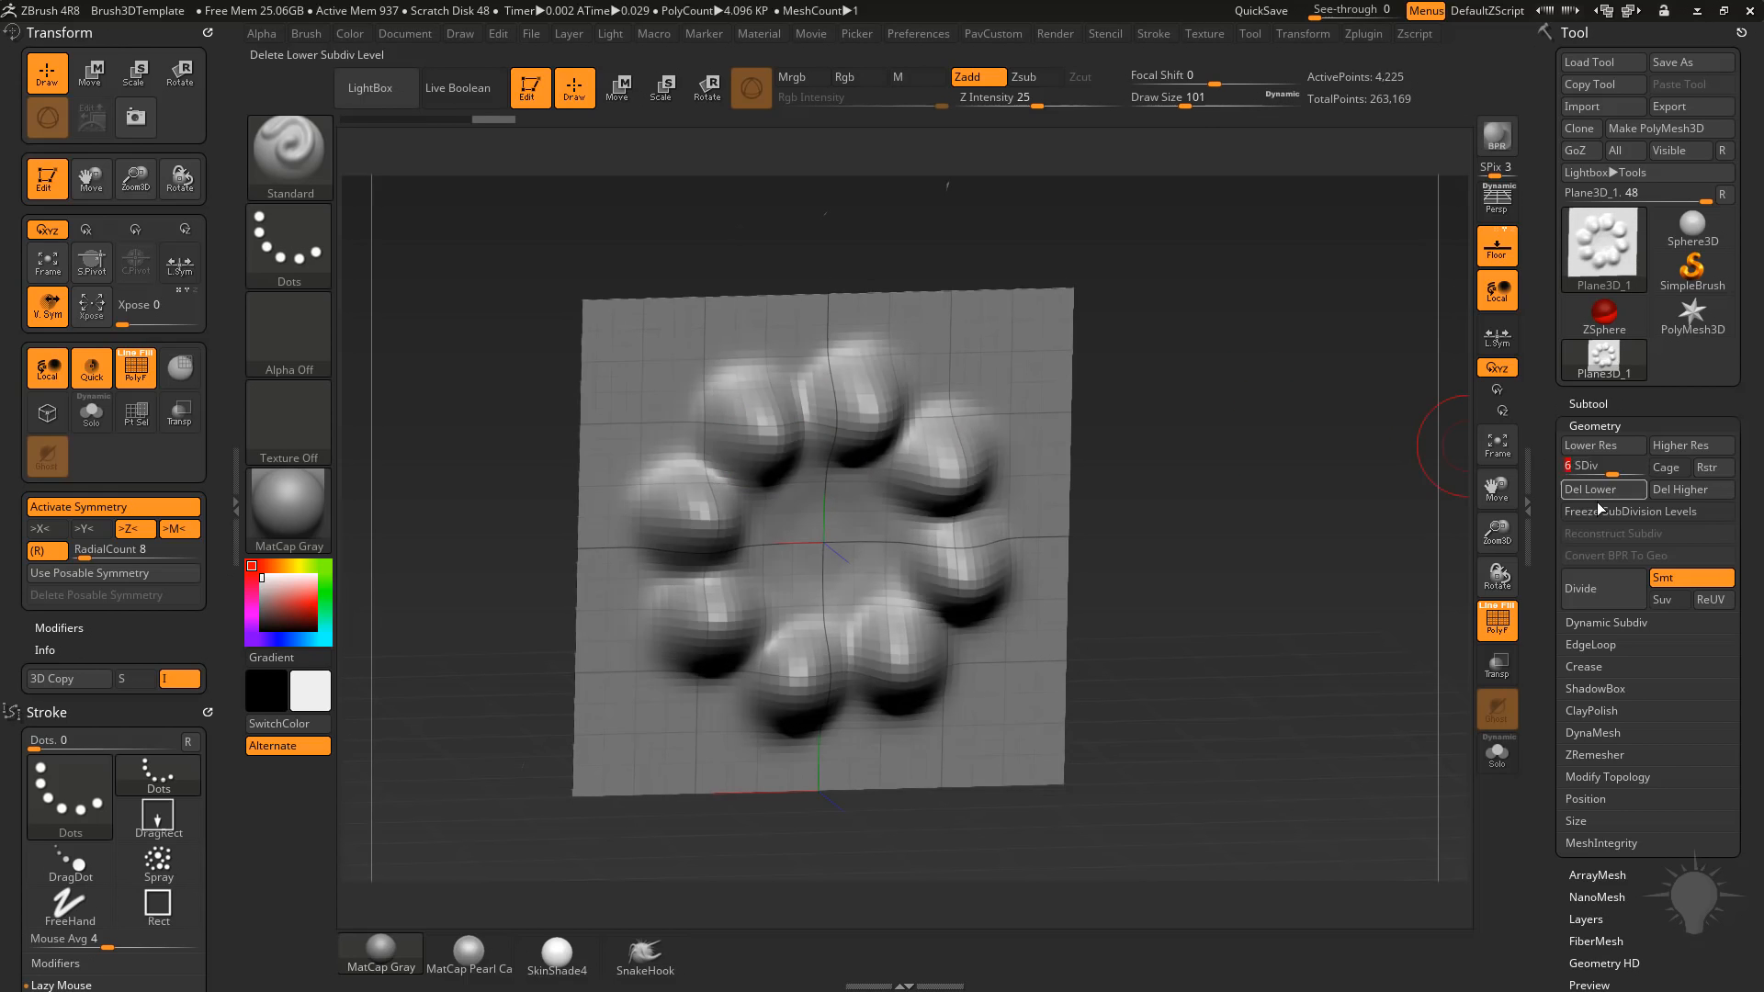
left_click_drag(780, 418, 788, 441, "shift")
left_click_drag(863, 418, 851, 469)
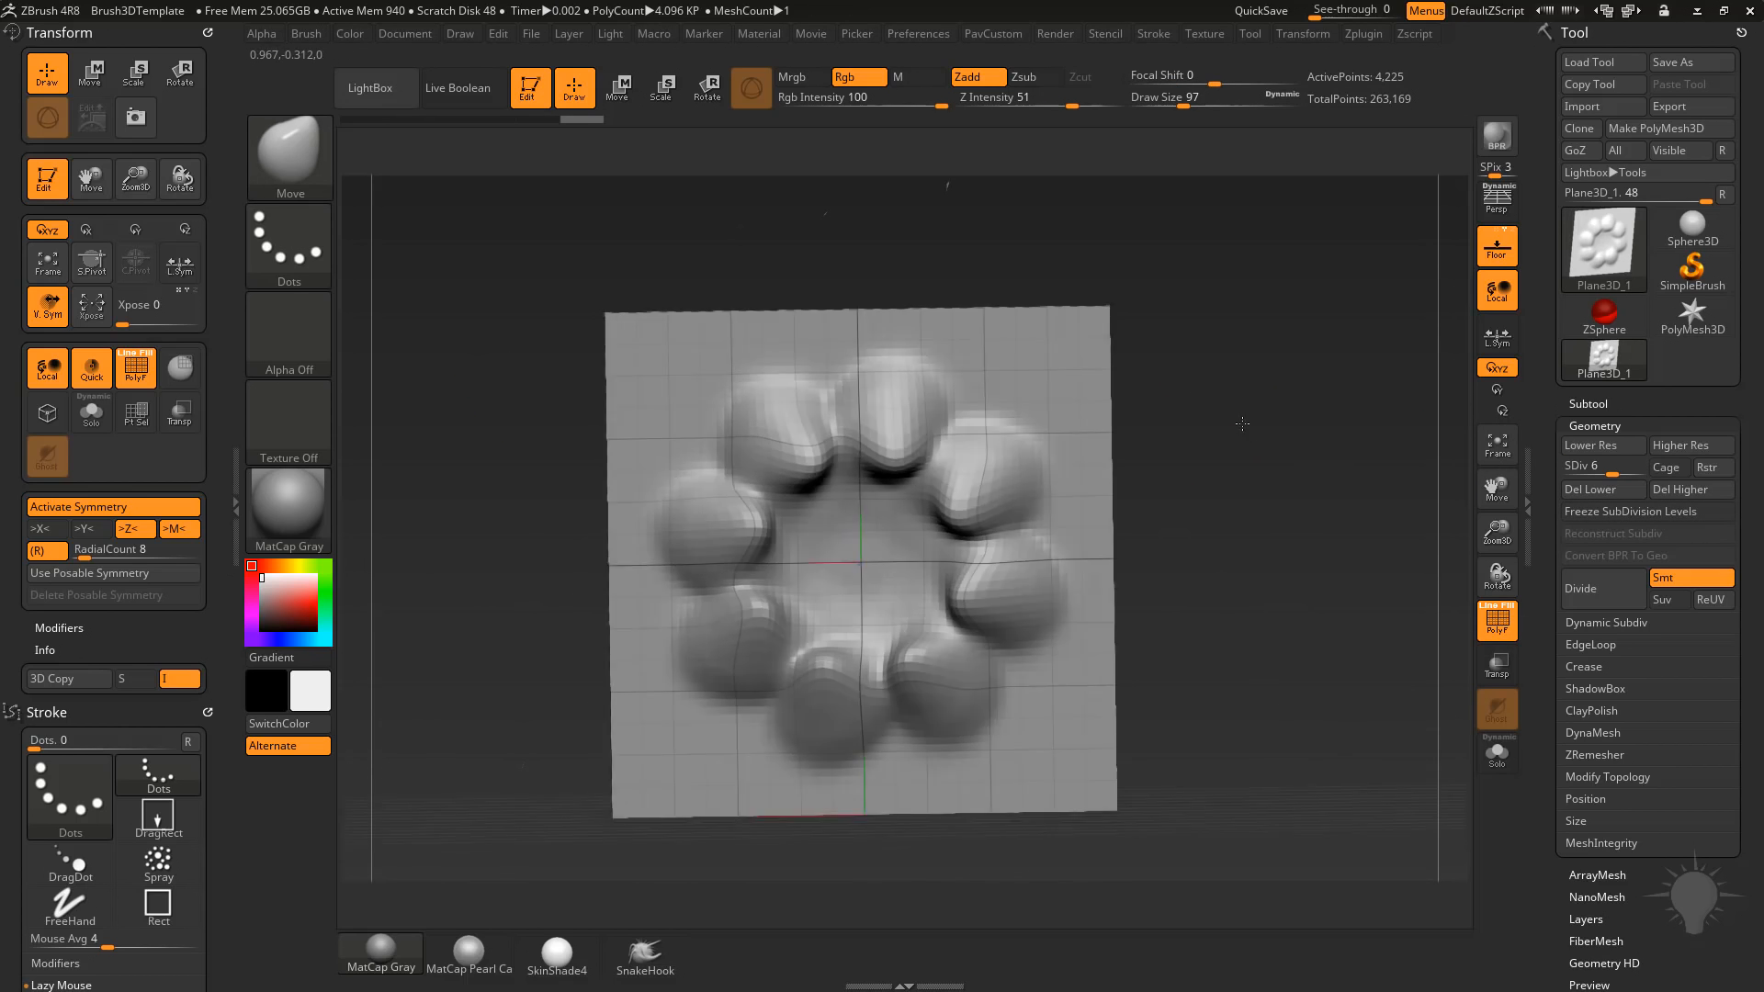
Try masking the eight bulges and turning them into a polygroup, undo the grouping, and clear the mask.
left_click_drag(1162, 414, 1181, 413)
key("ctrl")
left_click_drag(997, 429, 979, 470, "ctrl")
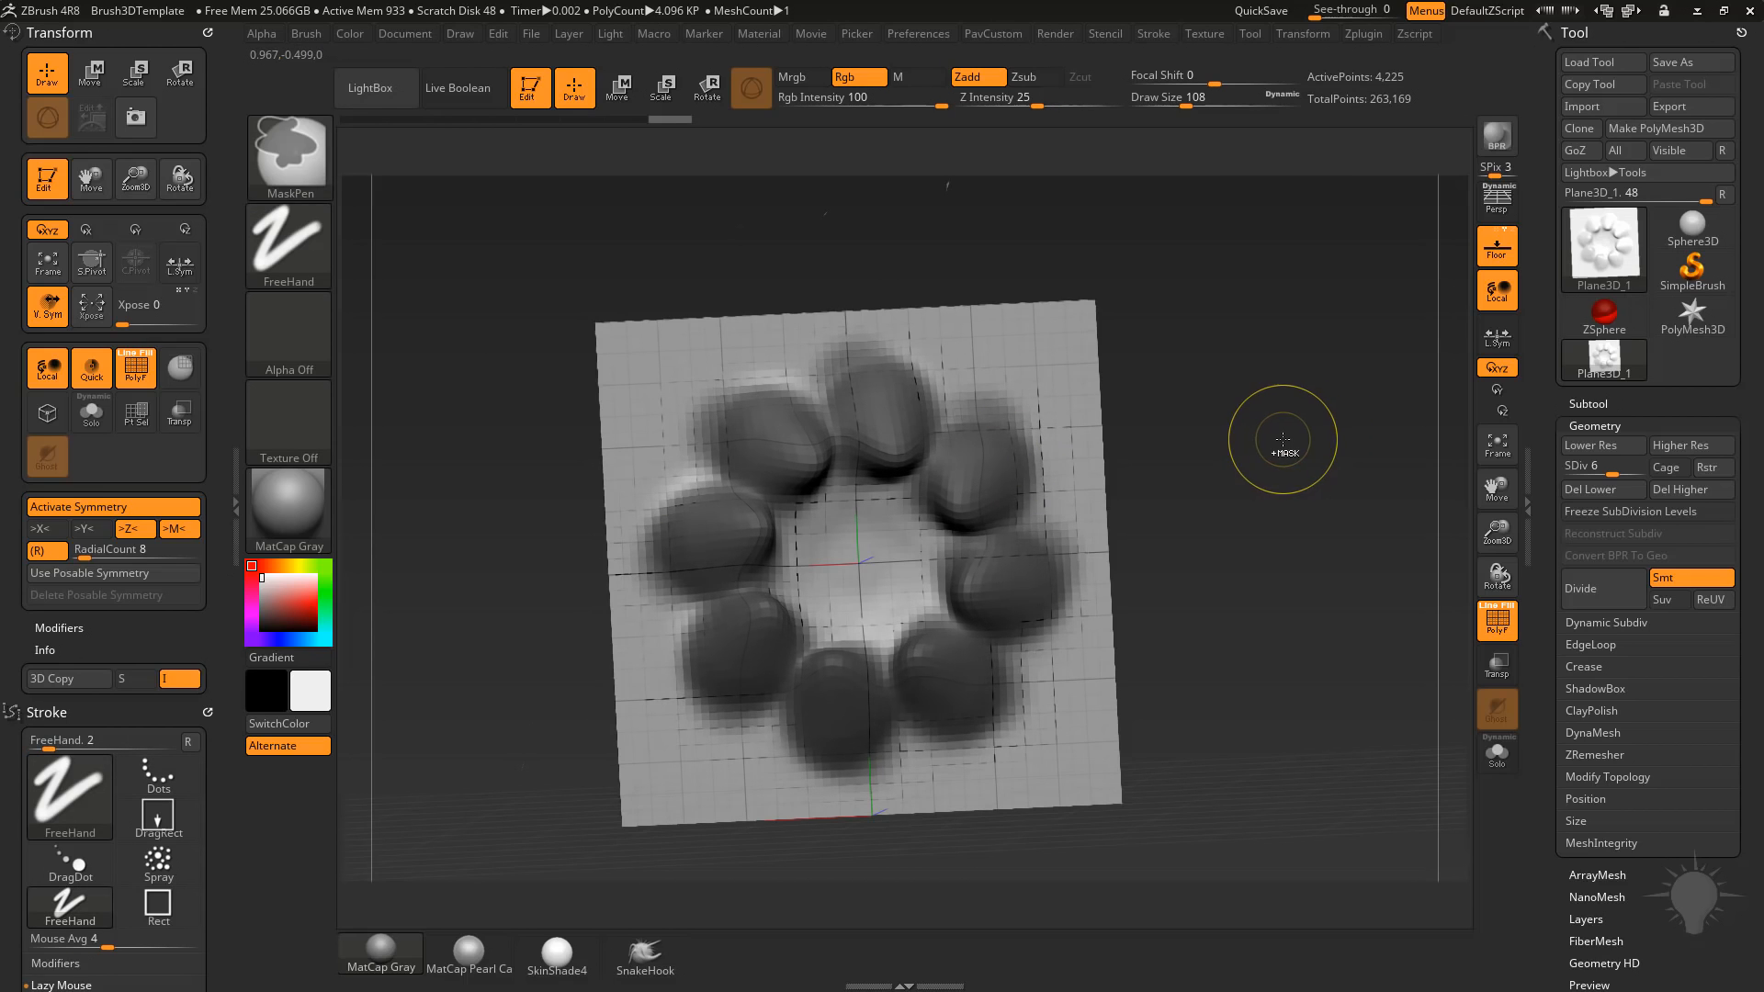
left_click(1280, 441, "ctrl")
left_click_drag(1277, 437, 1253, 424)
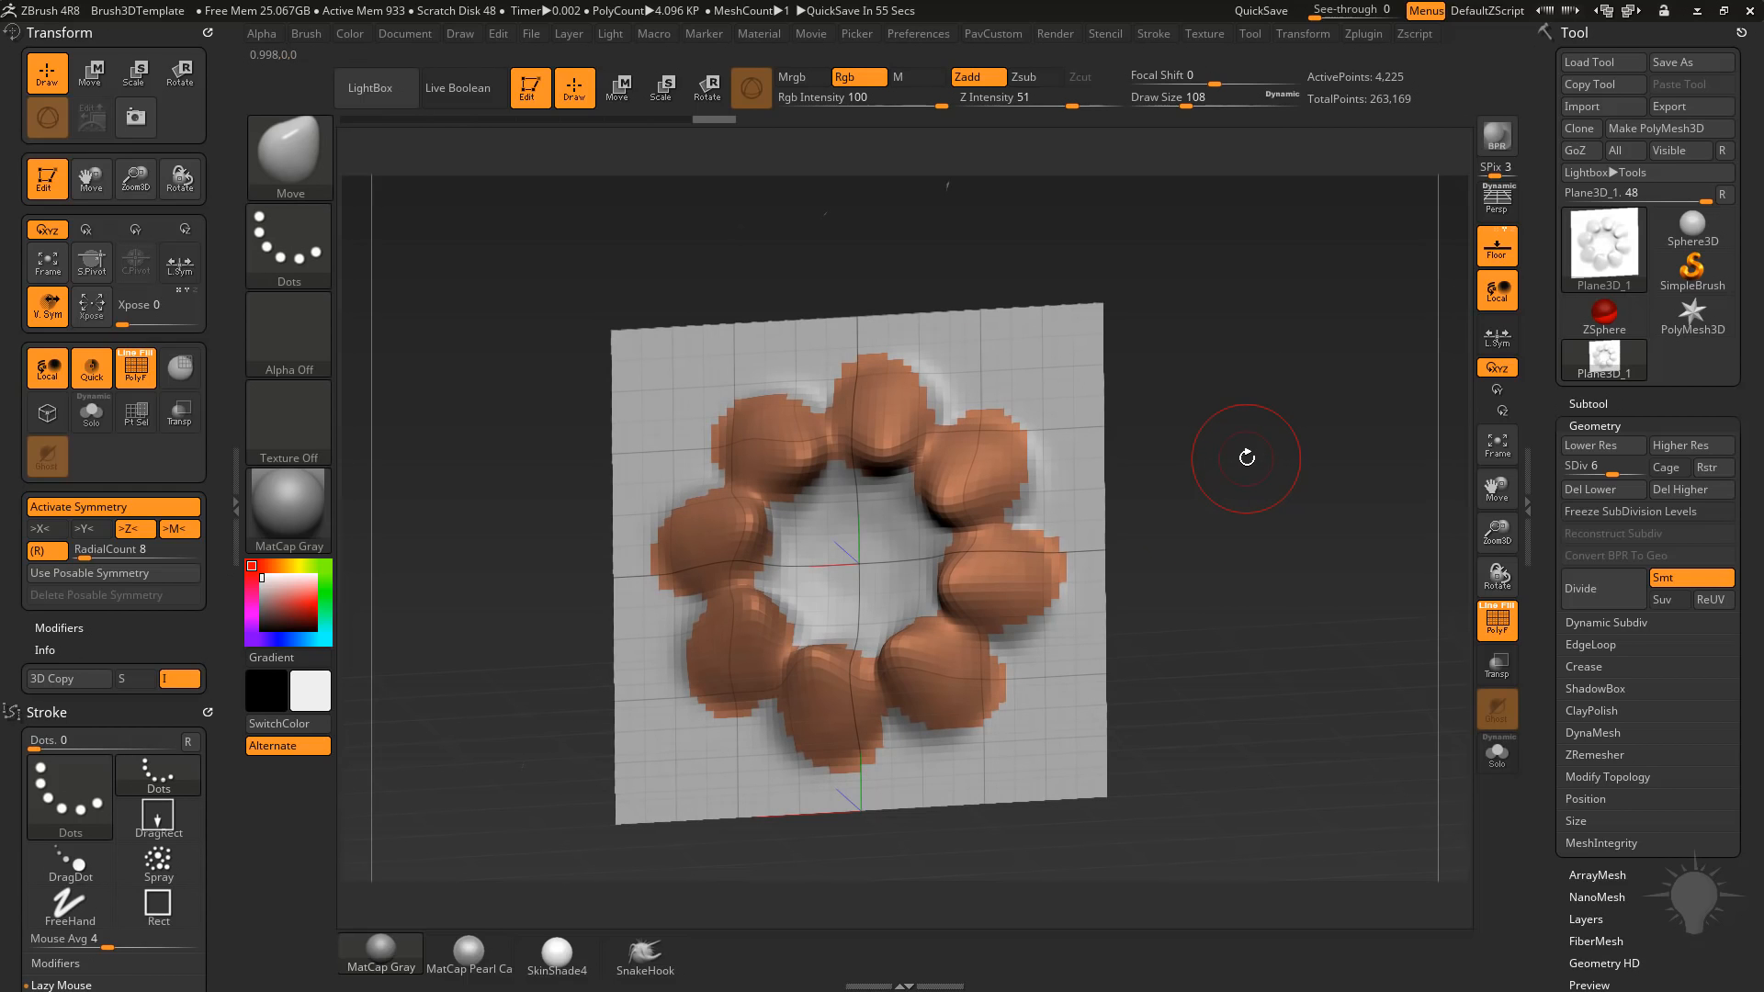
left_click(1268, 441, "ctrl")
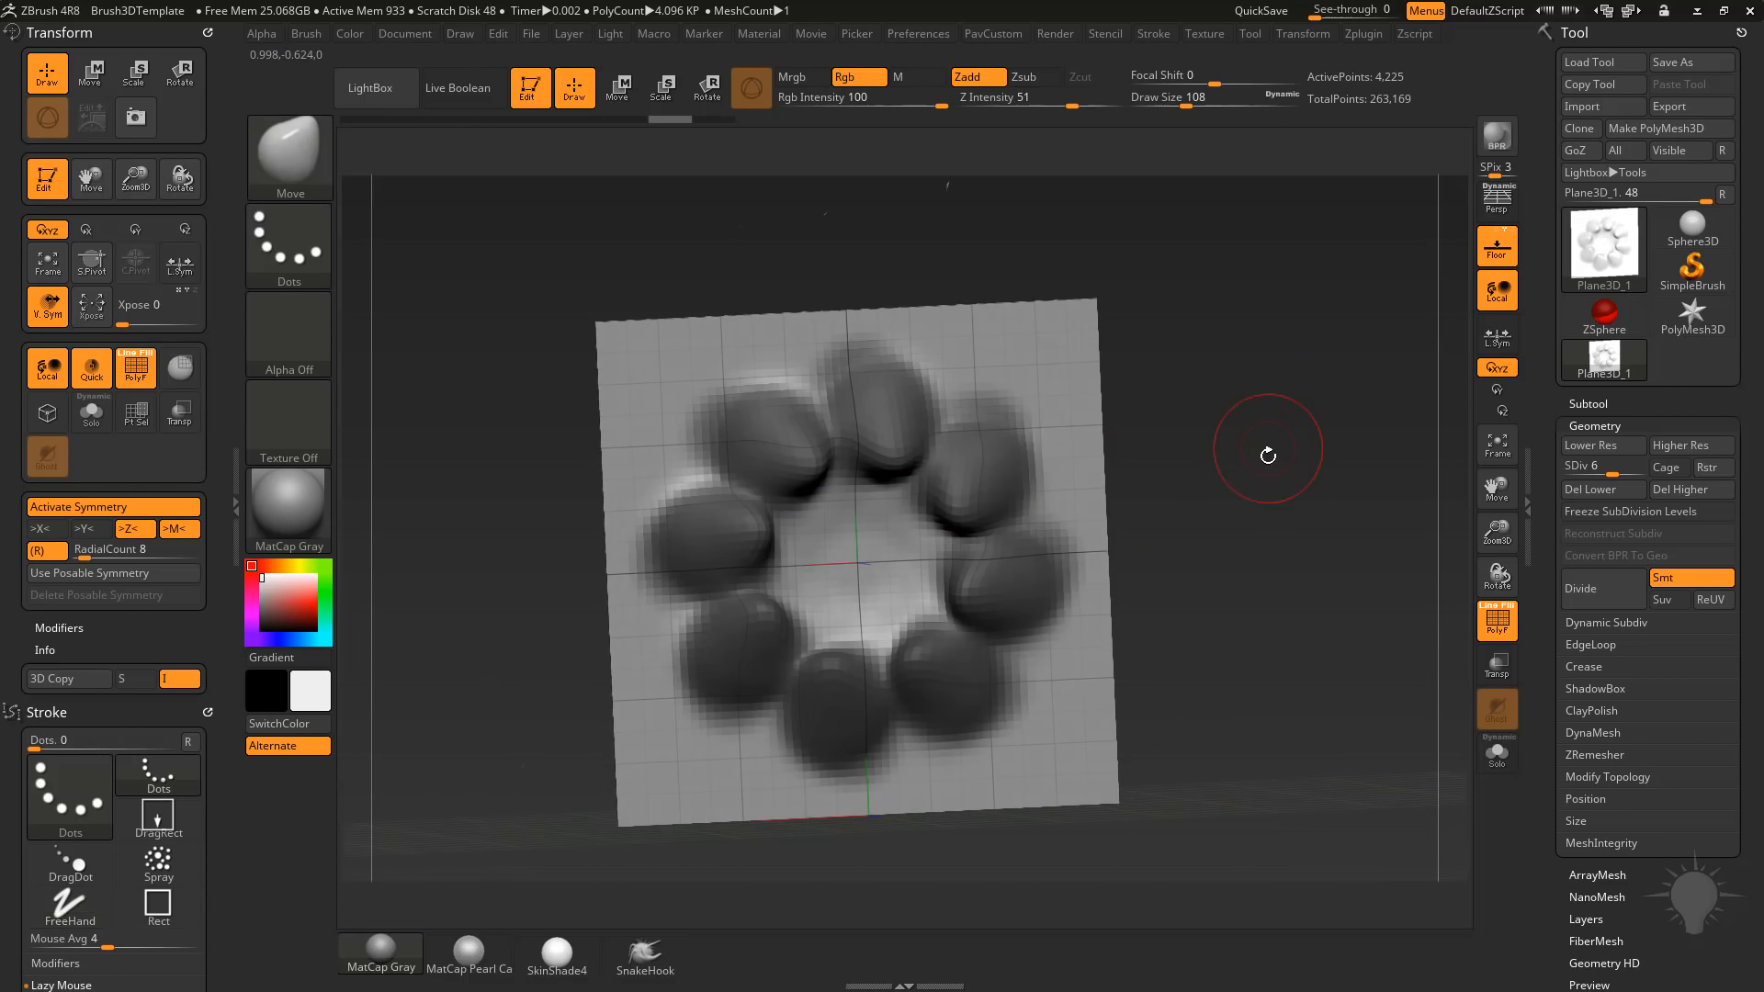
left_click_drag(1248, 445, 1062, 503)
left_click_drag(1252, 391, 1256, 503, "ctrl")
left_click_drag(1240, 496, 1185, 490, "shift")
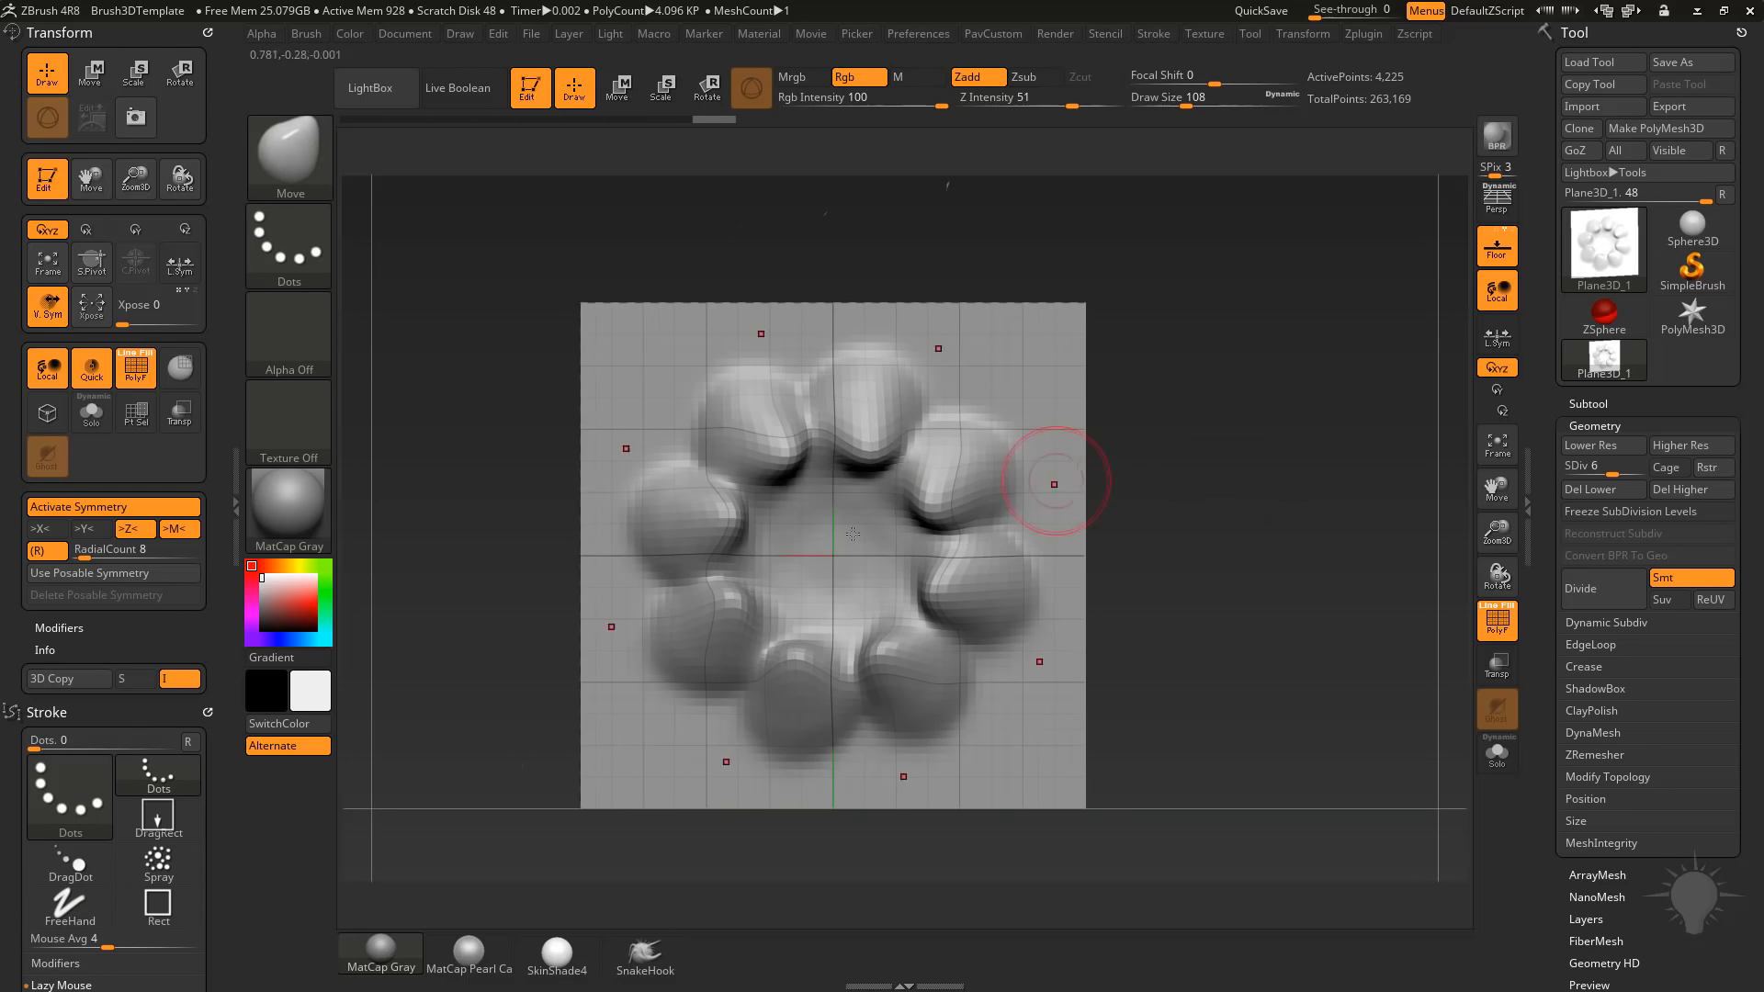
Mask a round area at the centre of the ring, convert it to its own polygroup, and activate the Move gizmo.
left_click_drag(831, 535, 822, 544, "ctrl")
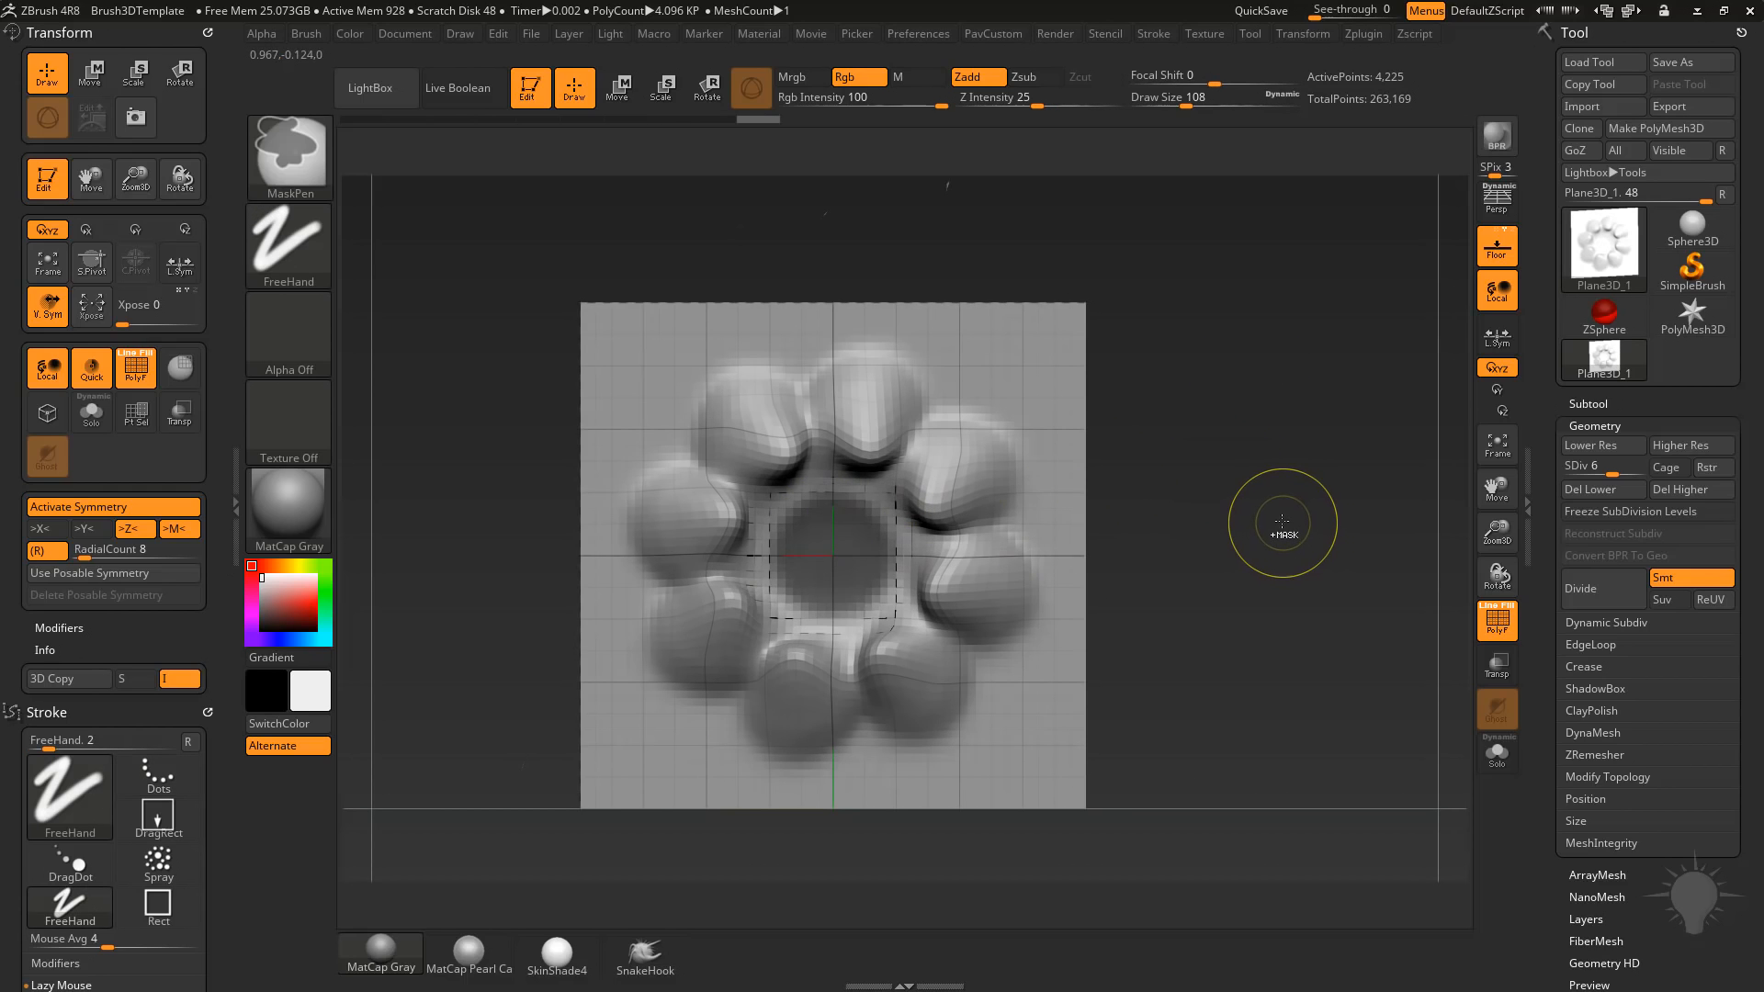
key("ctrl+w")
key("w")
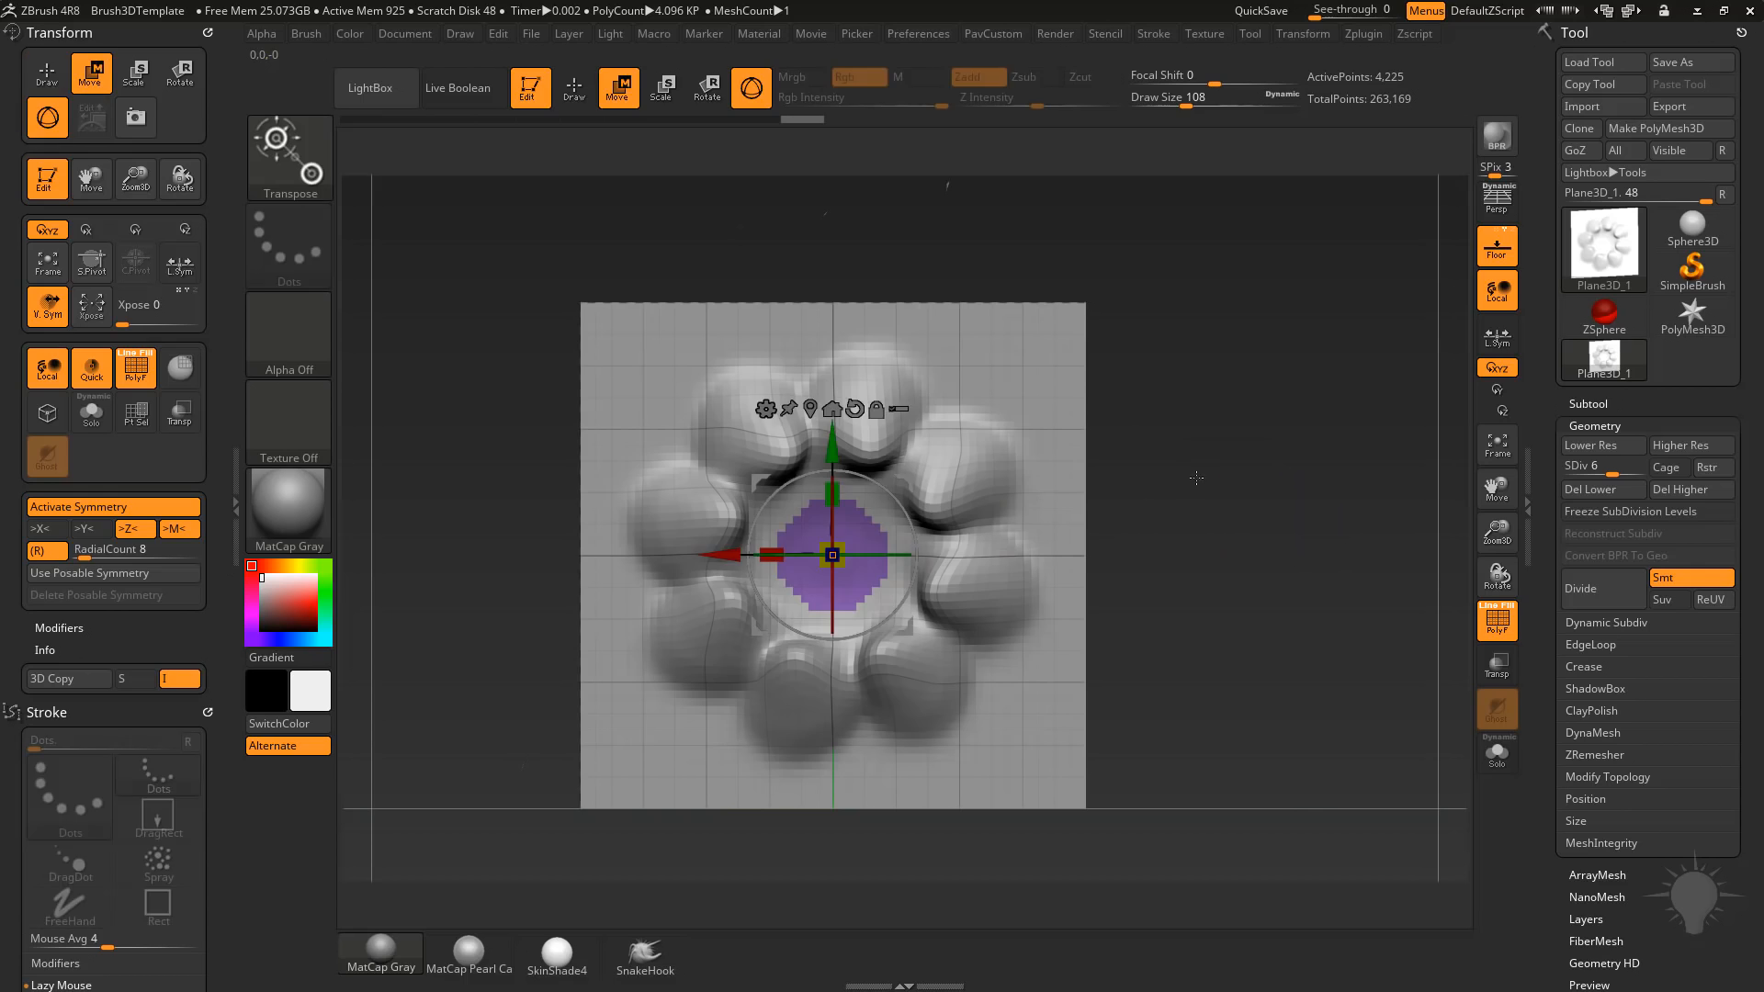
key("q")
left_click_drag(1194, 481, 1230, 504)
key("w")
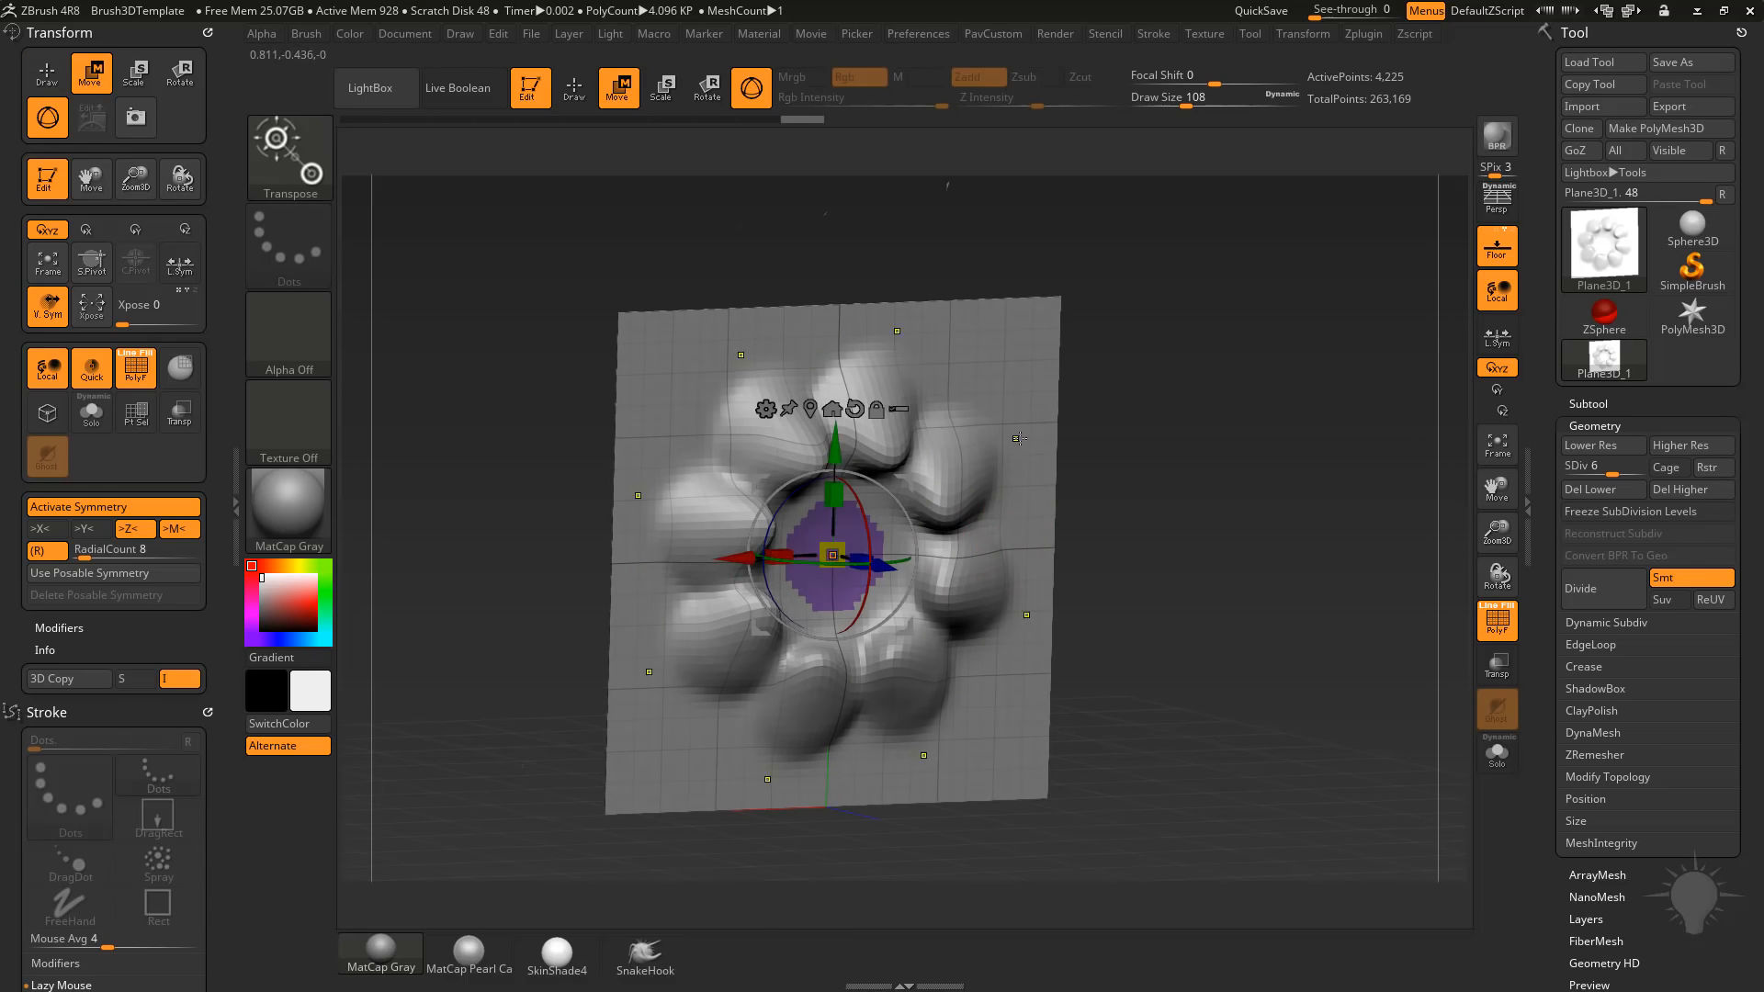
Try repositioning the Move gizmo, switch to the transpose line, and isolate and move the central polygroup.
left_click(1022, 540)
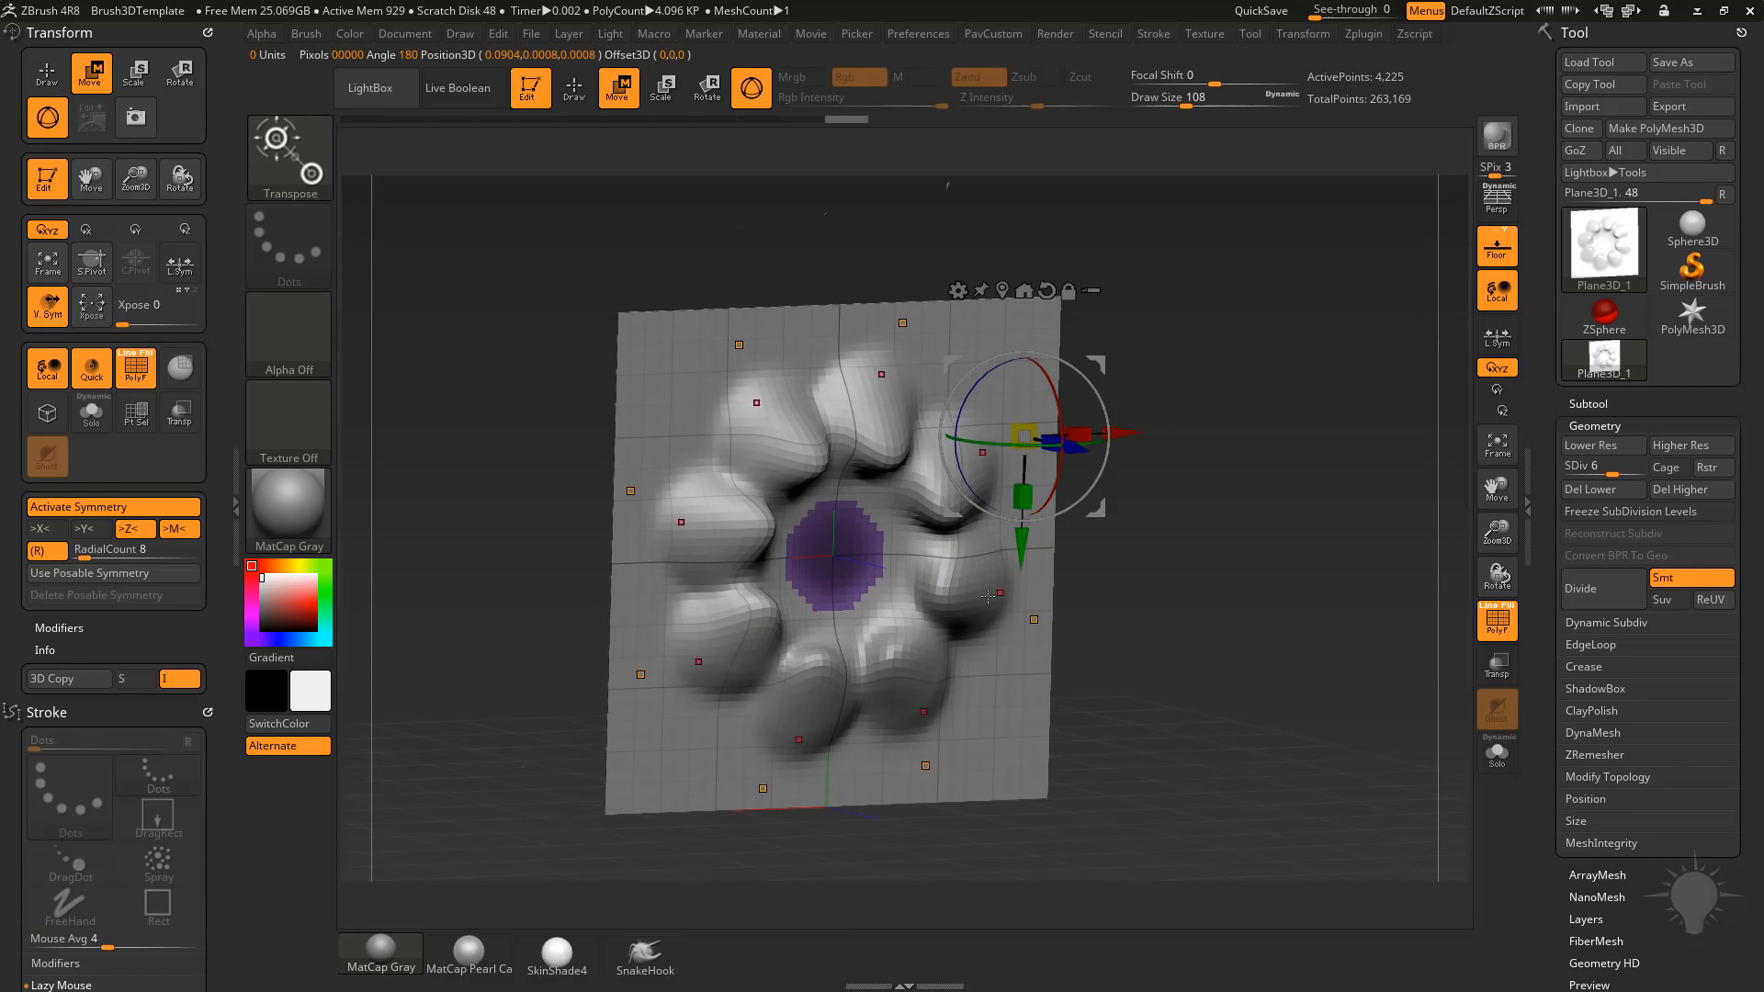
left_click(965, 613)
left_click(898, 467)
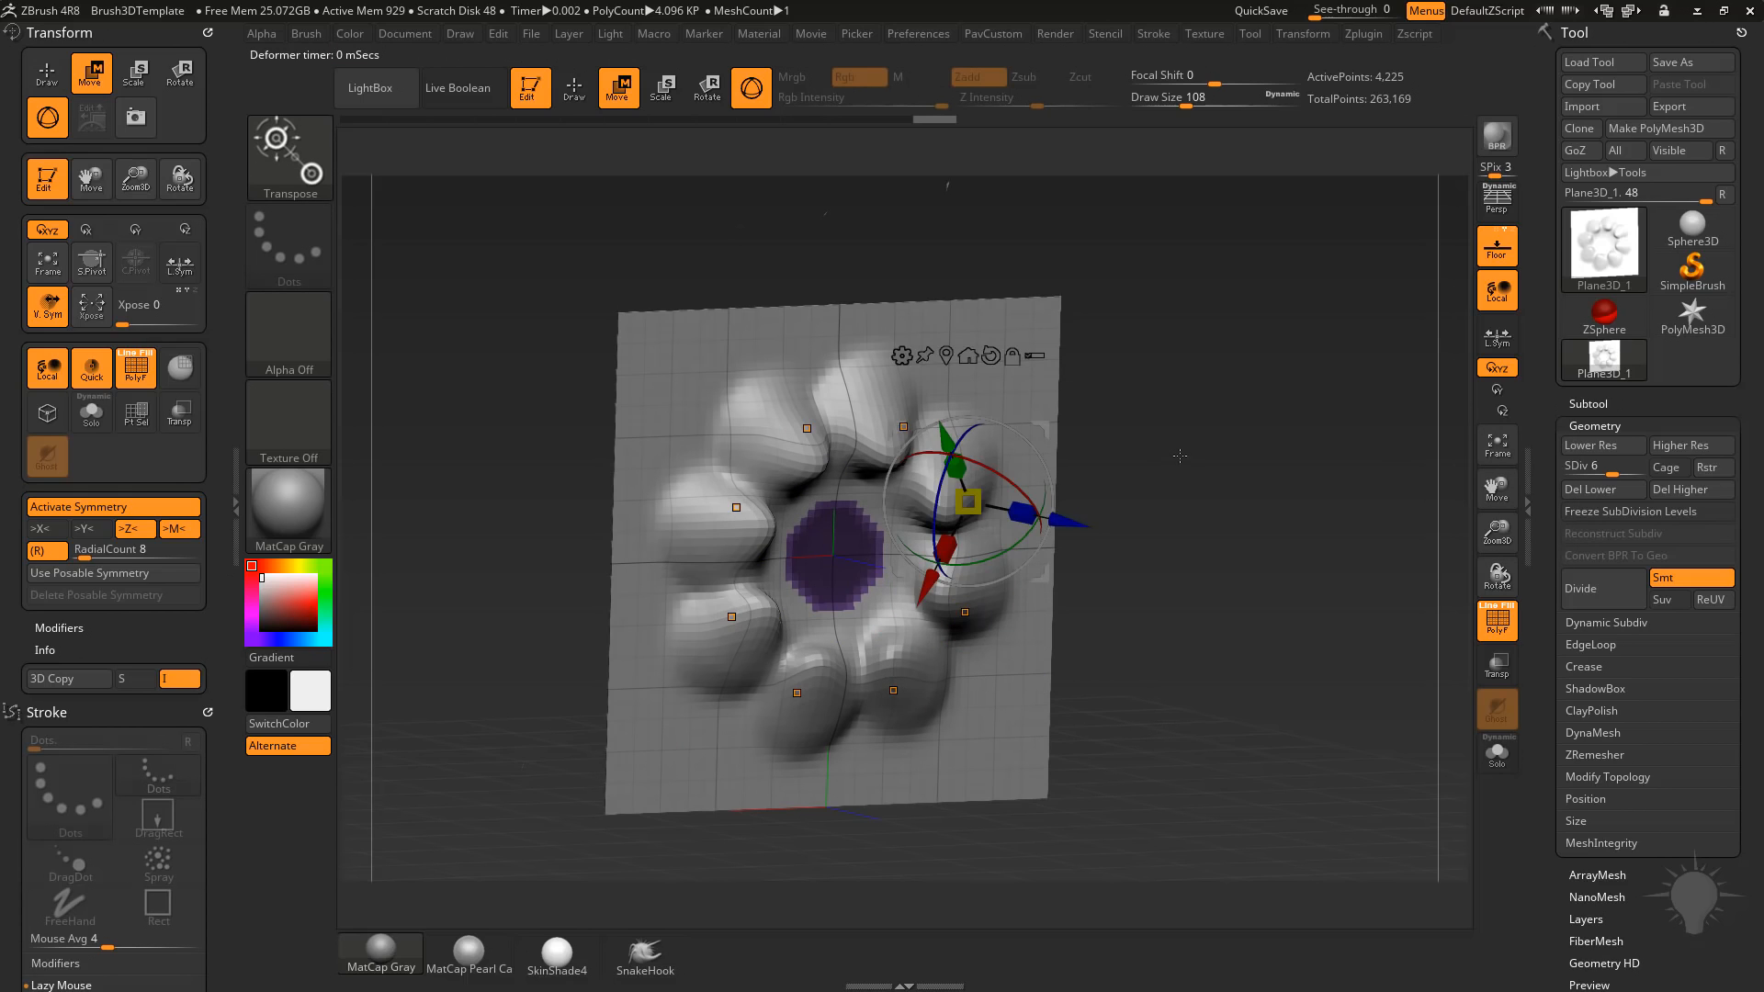
key("y")
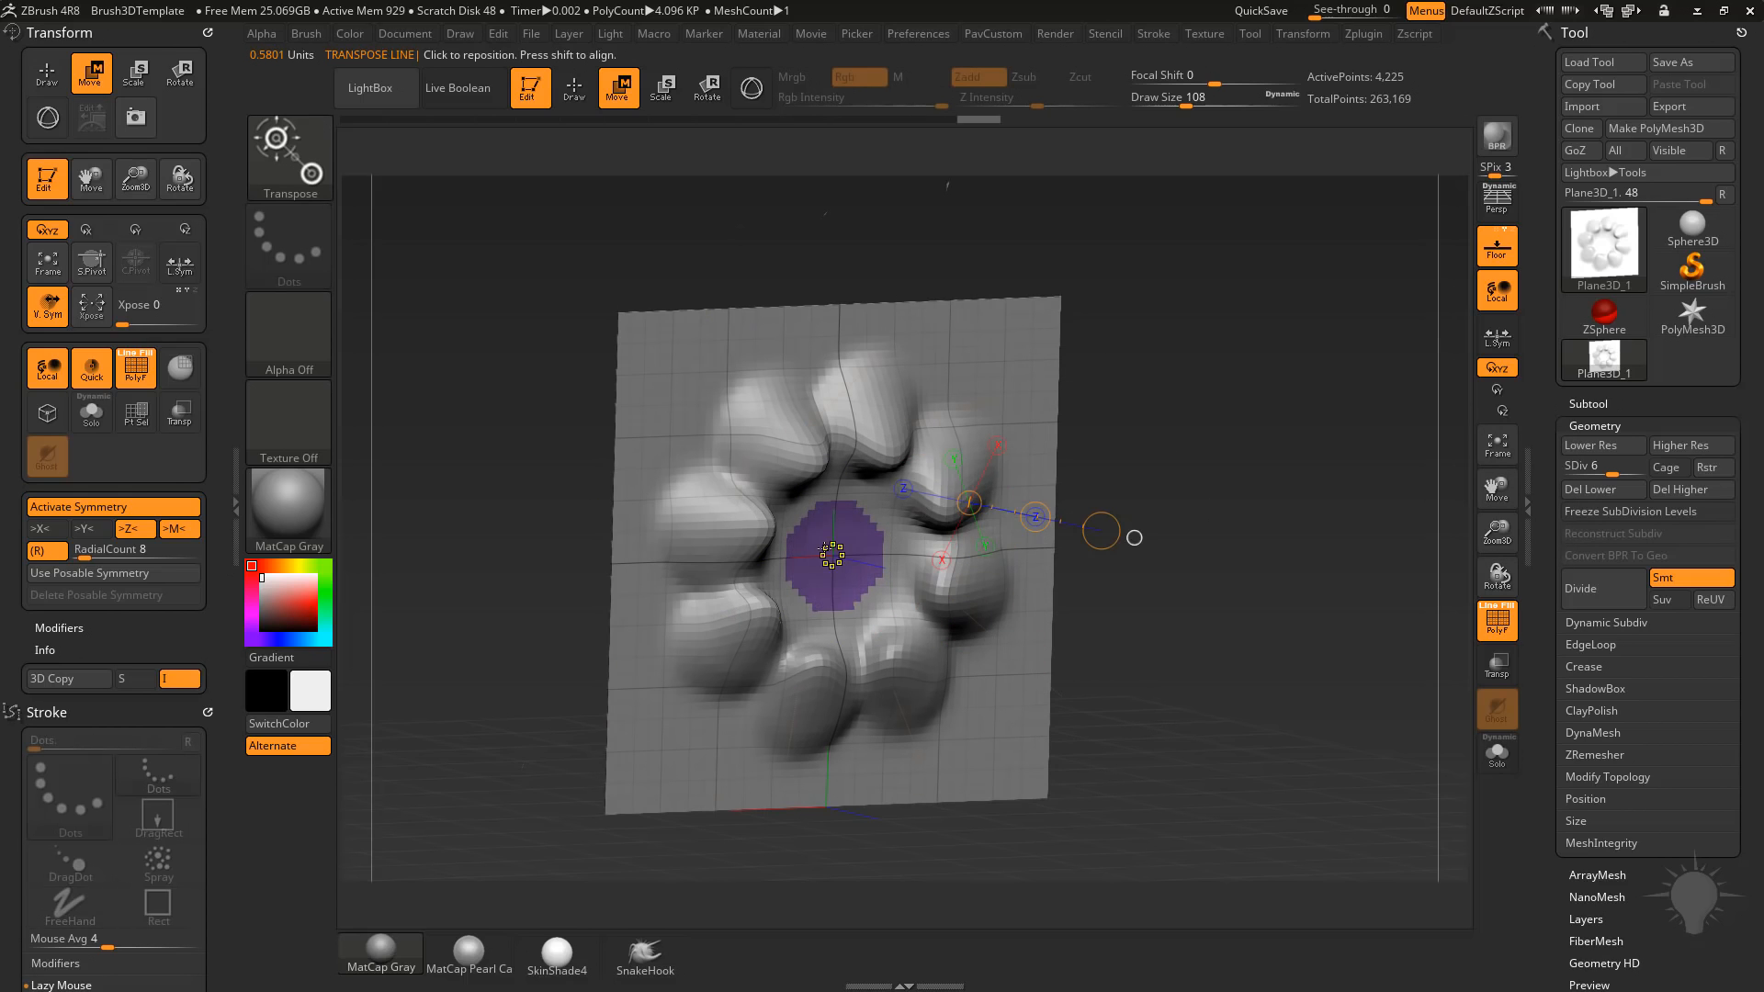
left_click_drag(839, 533, 943, 564, "ctrl")
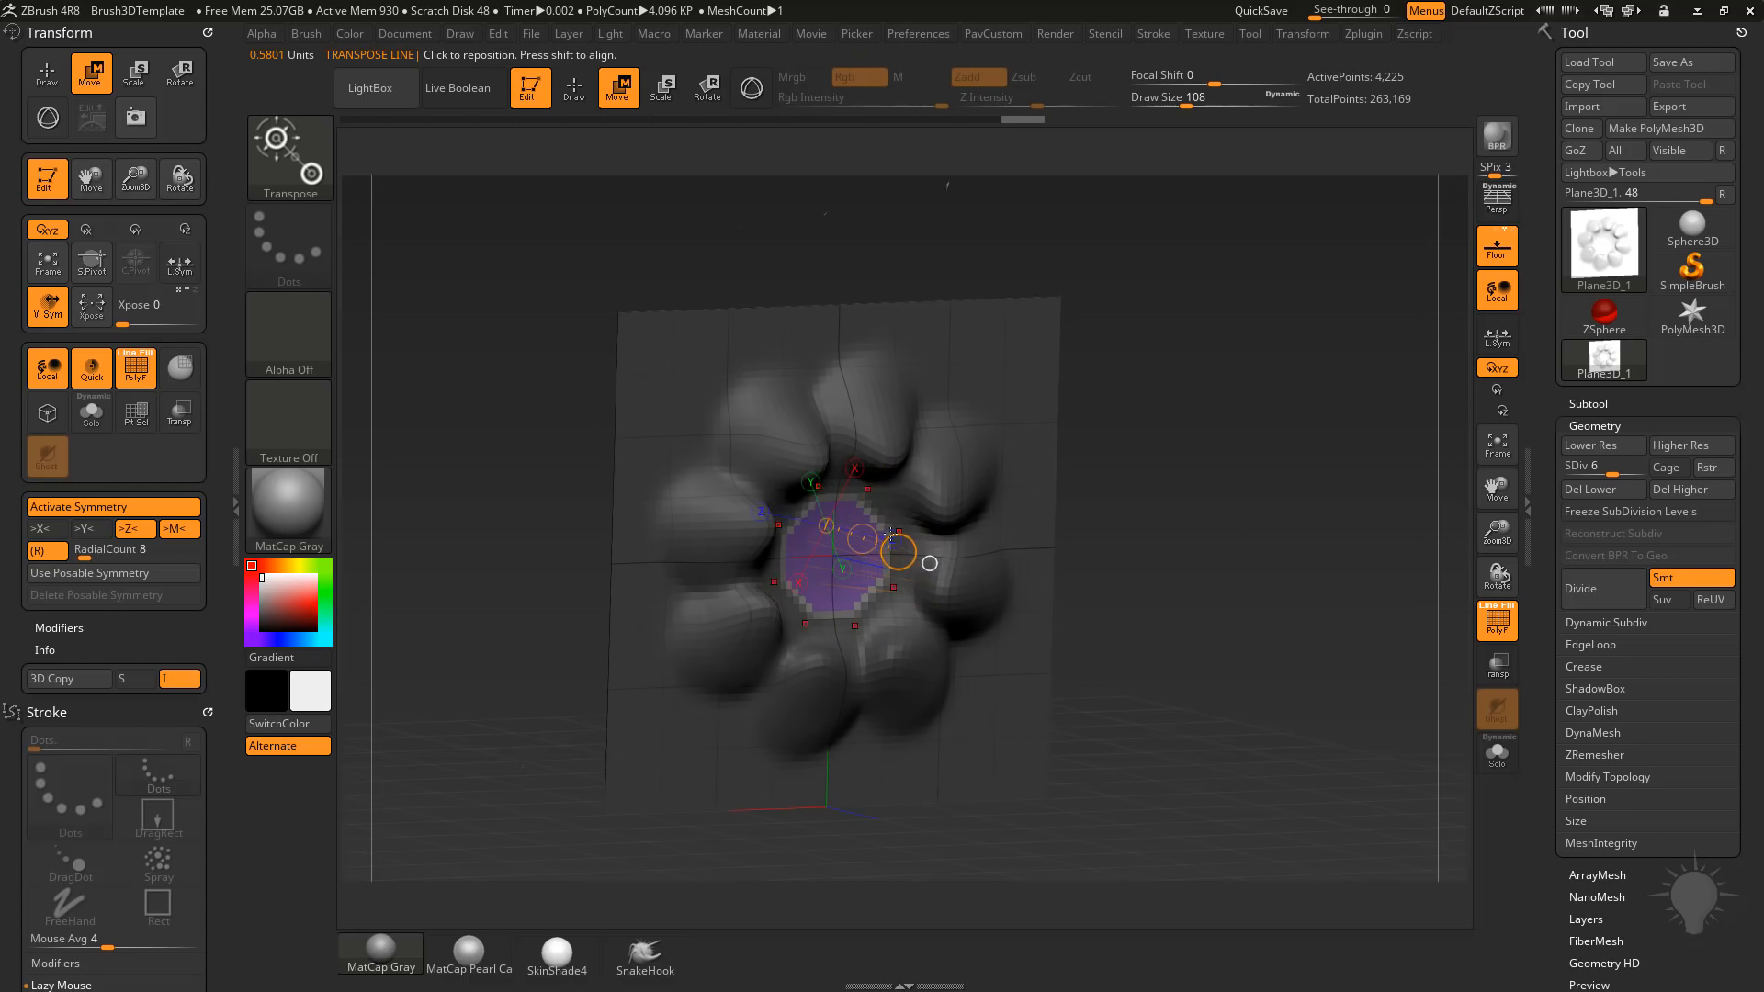
left_click_drag(880, 540, 776, 512)
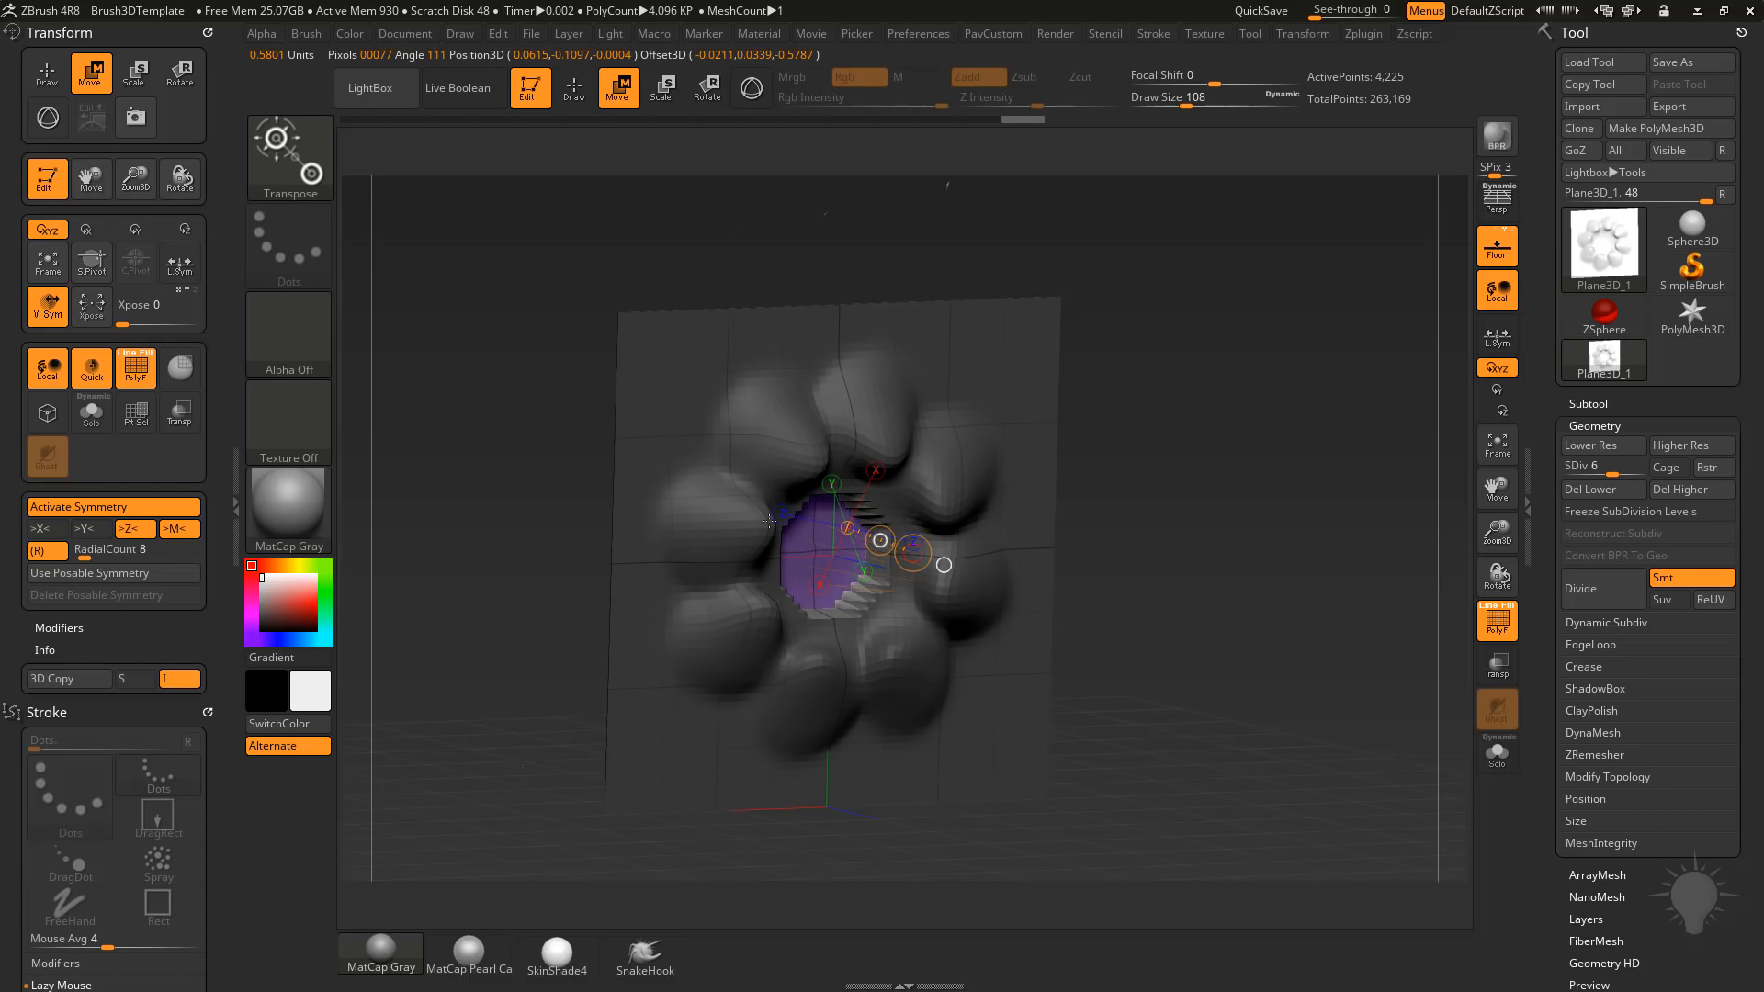
Clear the mask, work the centre of the ring into a rounded form, and hide the polyframe.
key("q")
left_click(1203, 412, "ctrl")
left_click_drag(1148, 494, 1126, 501)
left_click_drag(855, 542, 834, 554, "shift")
key("s")
left_click_drag(1256, 467, 1234, 499)
left_click_drag(1280, 502, 1331, 524)
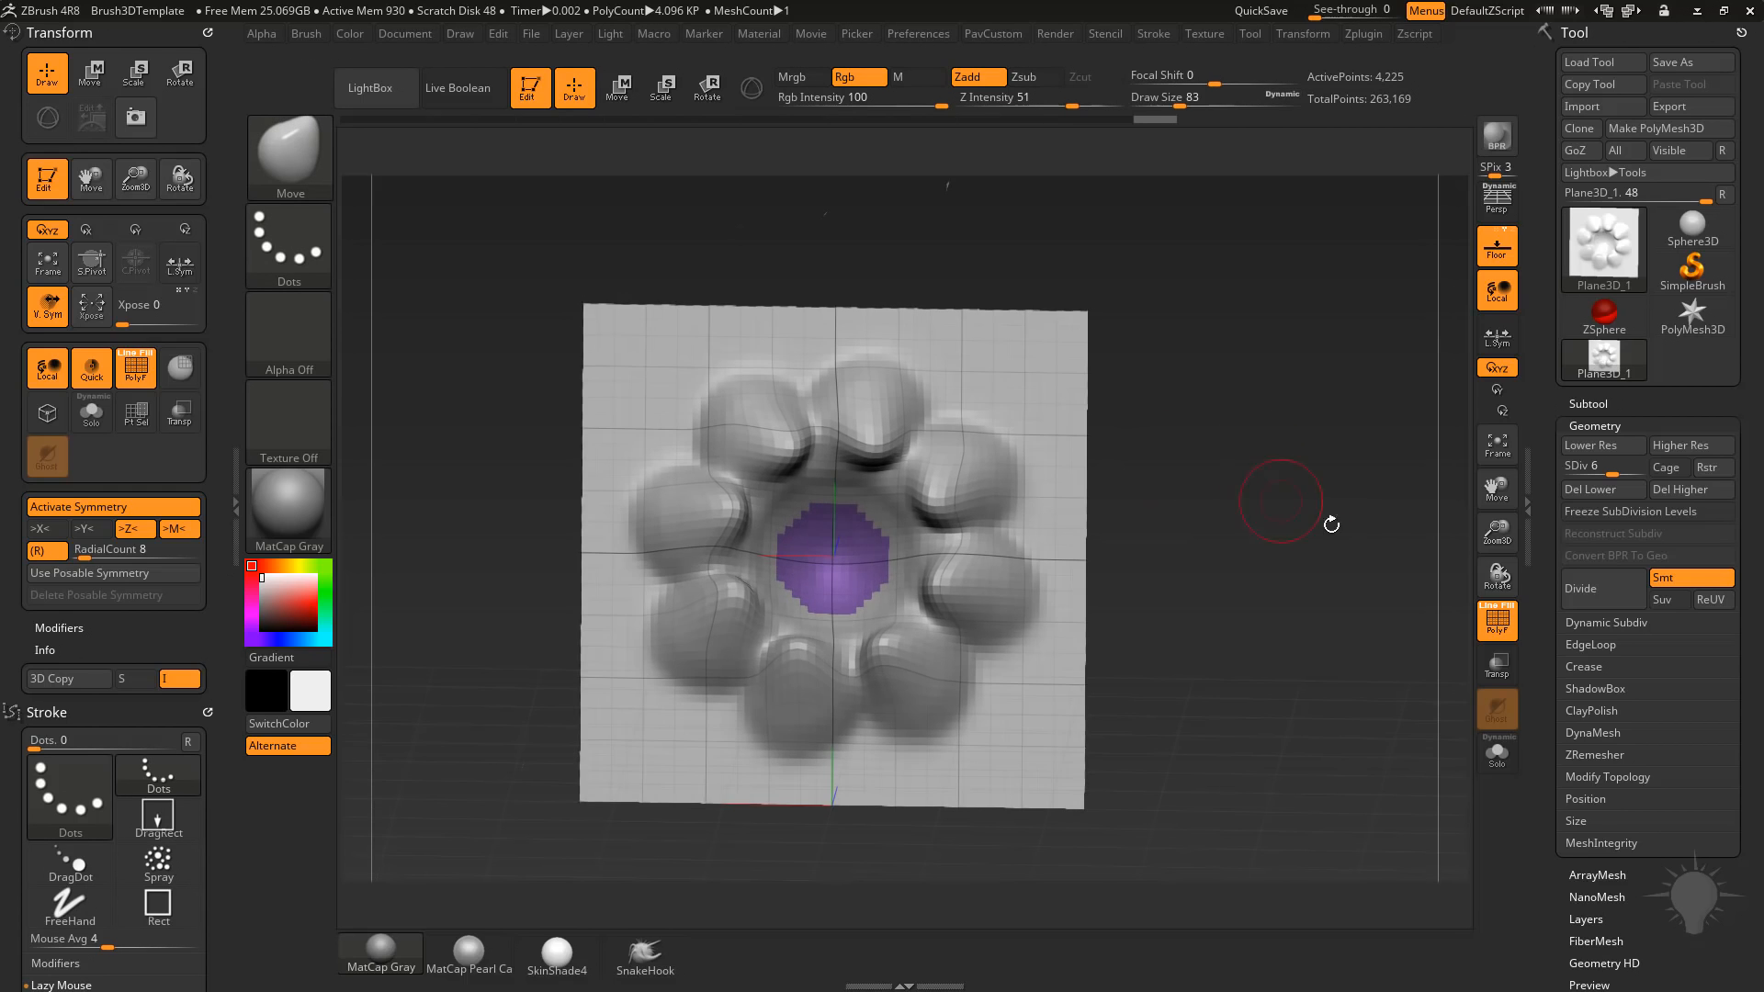
left_click(1498, 632)
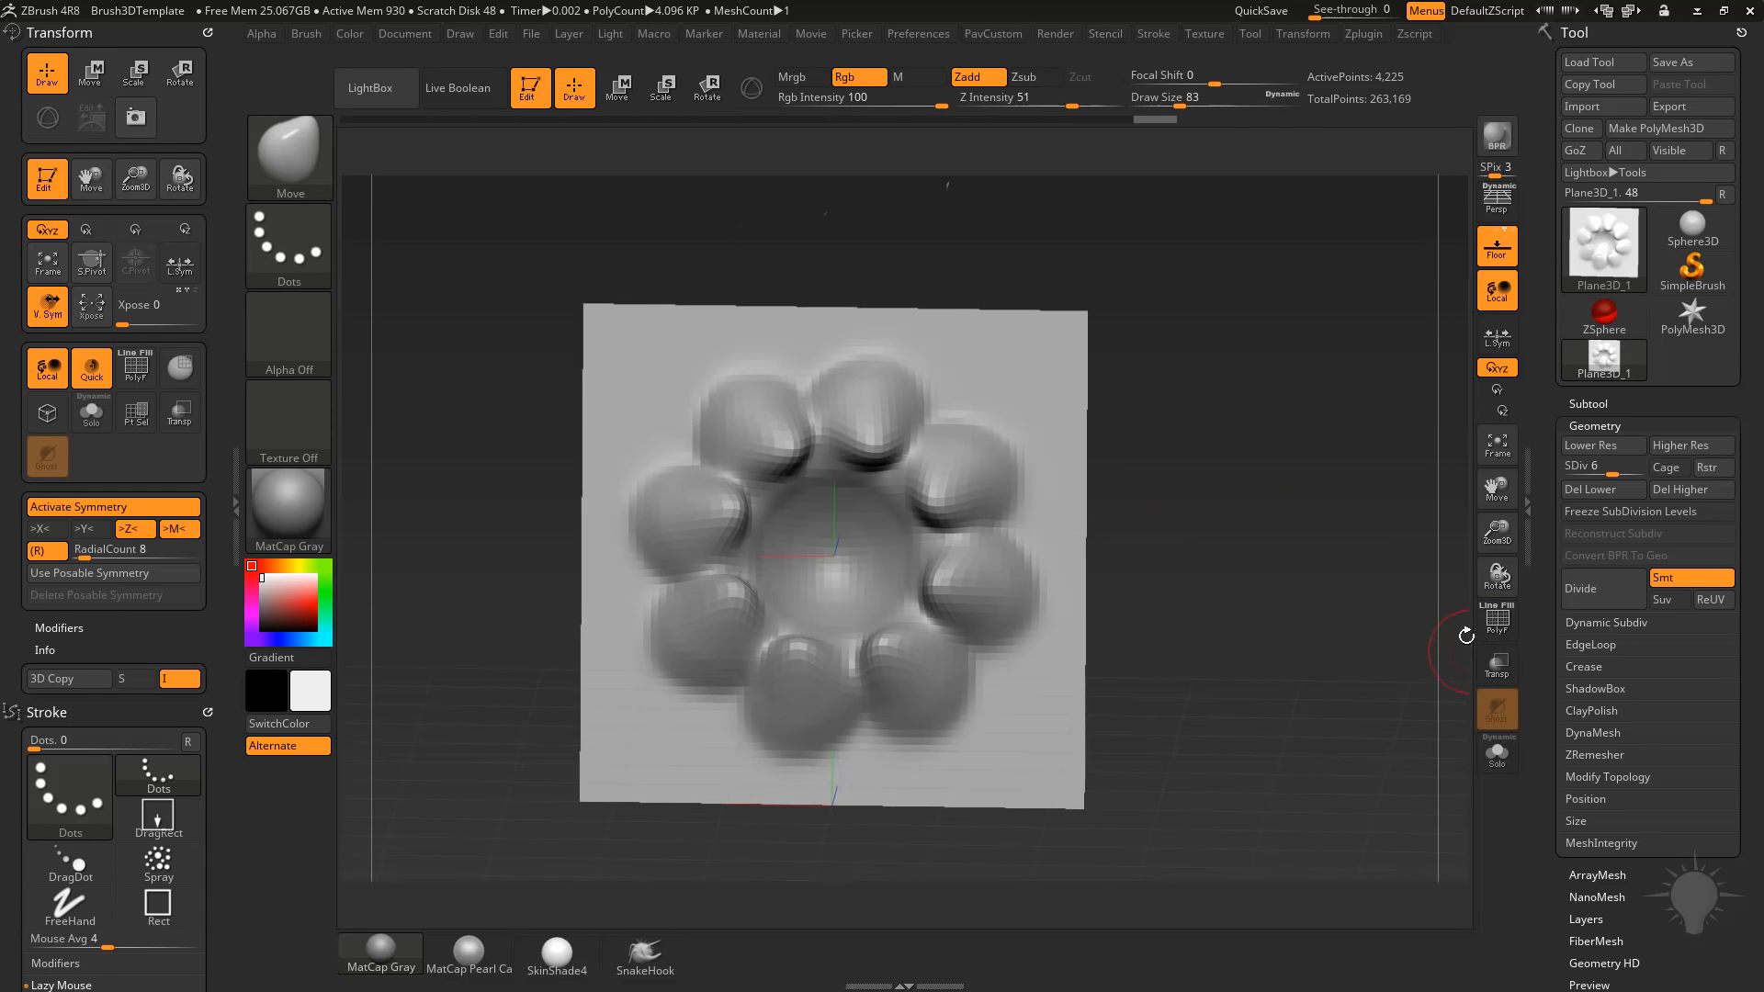
mouse_move(1321, 587)
left_mouse_down()
mouse_move(1273, 594)
mouse_move(1297, 593)
left_mouse_up()
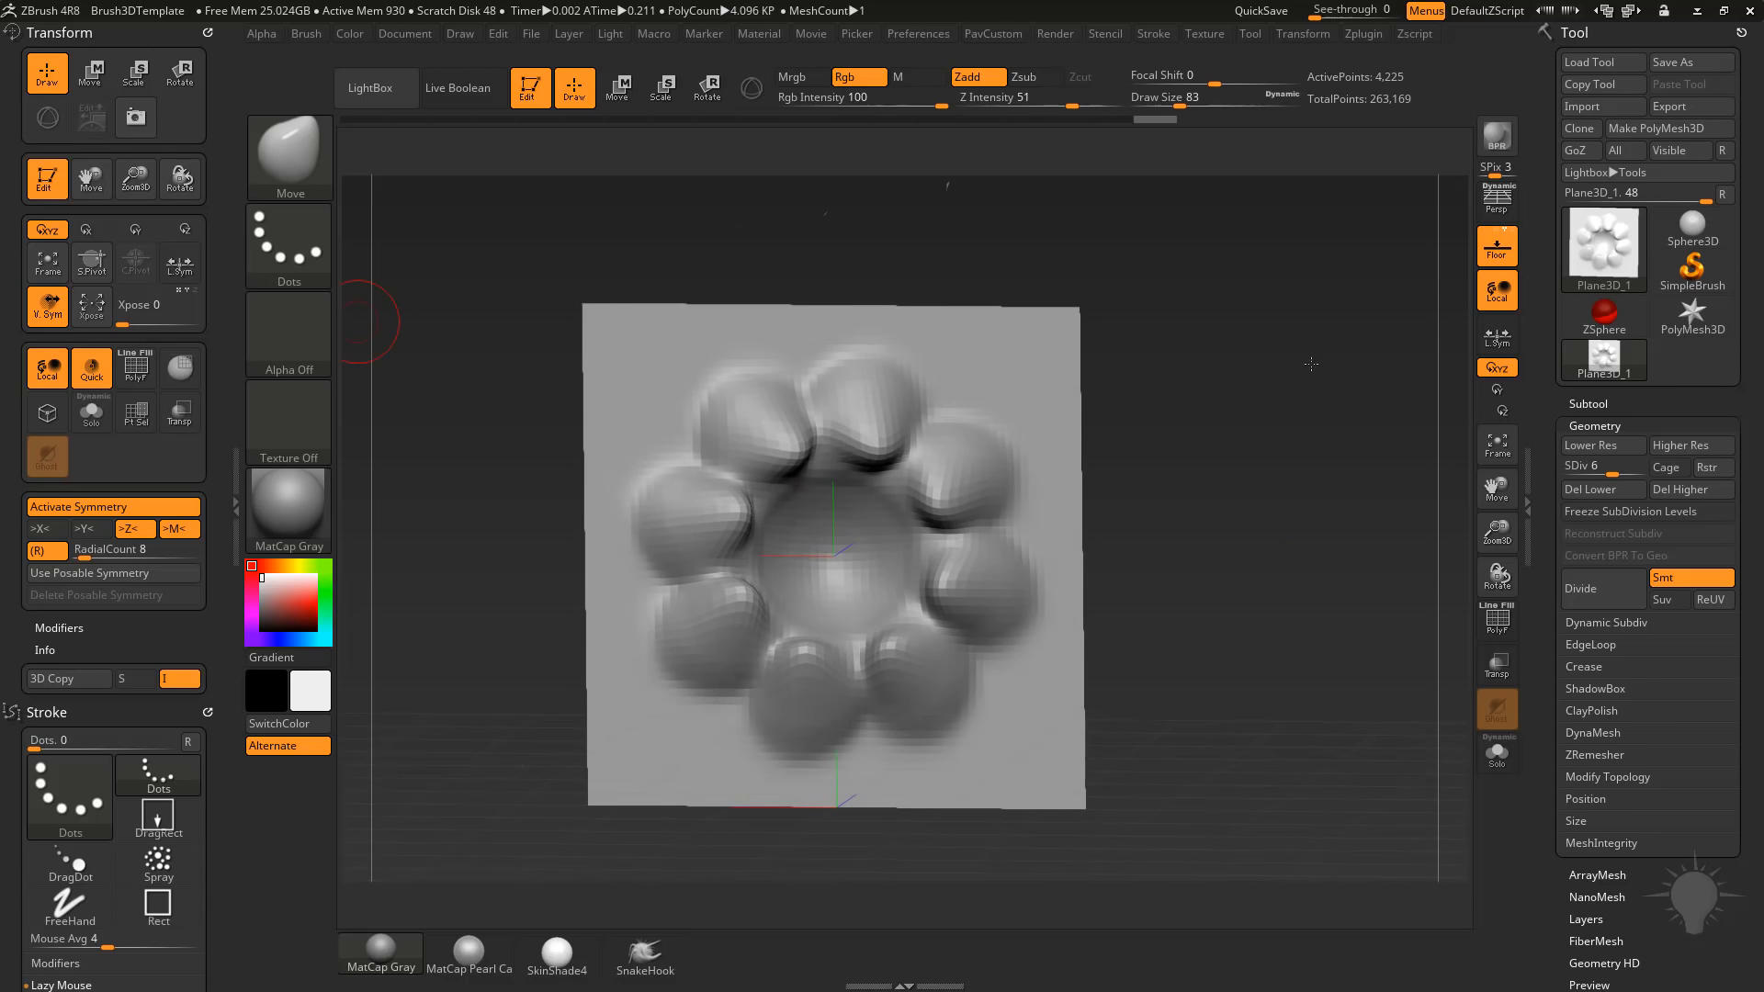
Revert the sculpt to the flat plane through the undo history and set the radial symmetry count to 5.
mouse_move(1310, 364)
left_mouse_down()
mouse_move(1159, 164)
mouse_move(985, 119)
mouse_move(366, 157)
left_mouse_up()
left_click(116, 549)
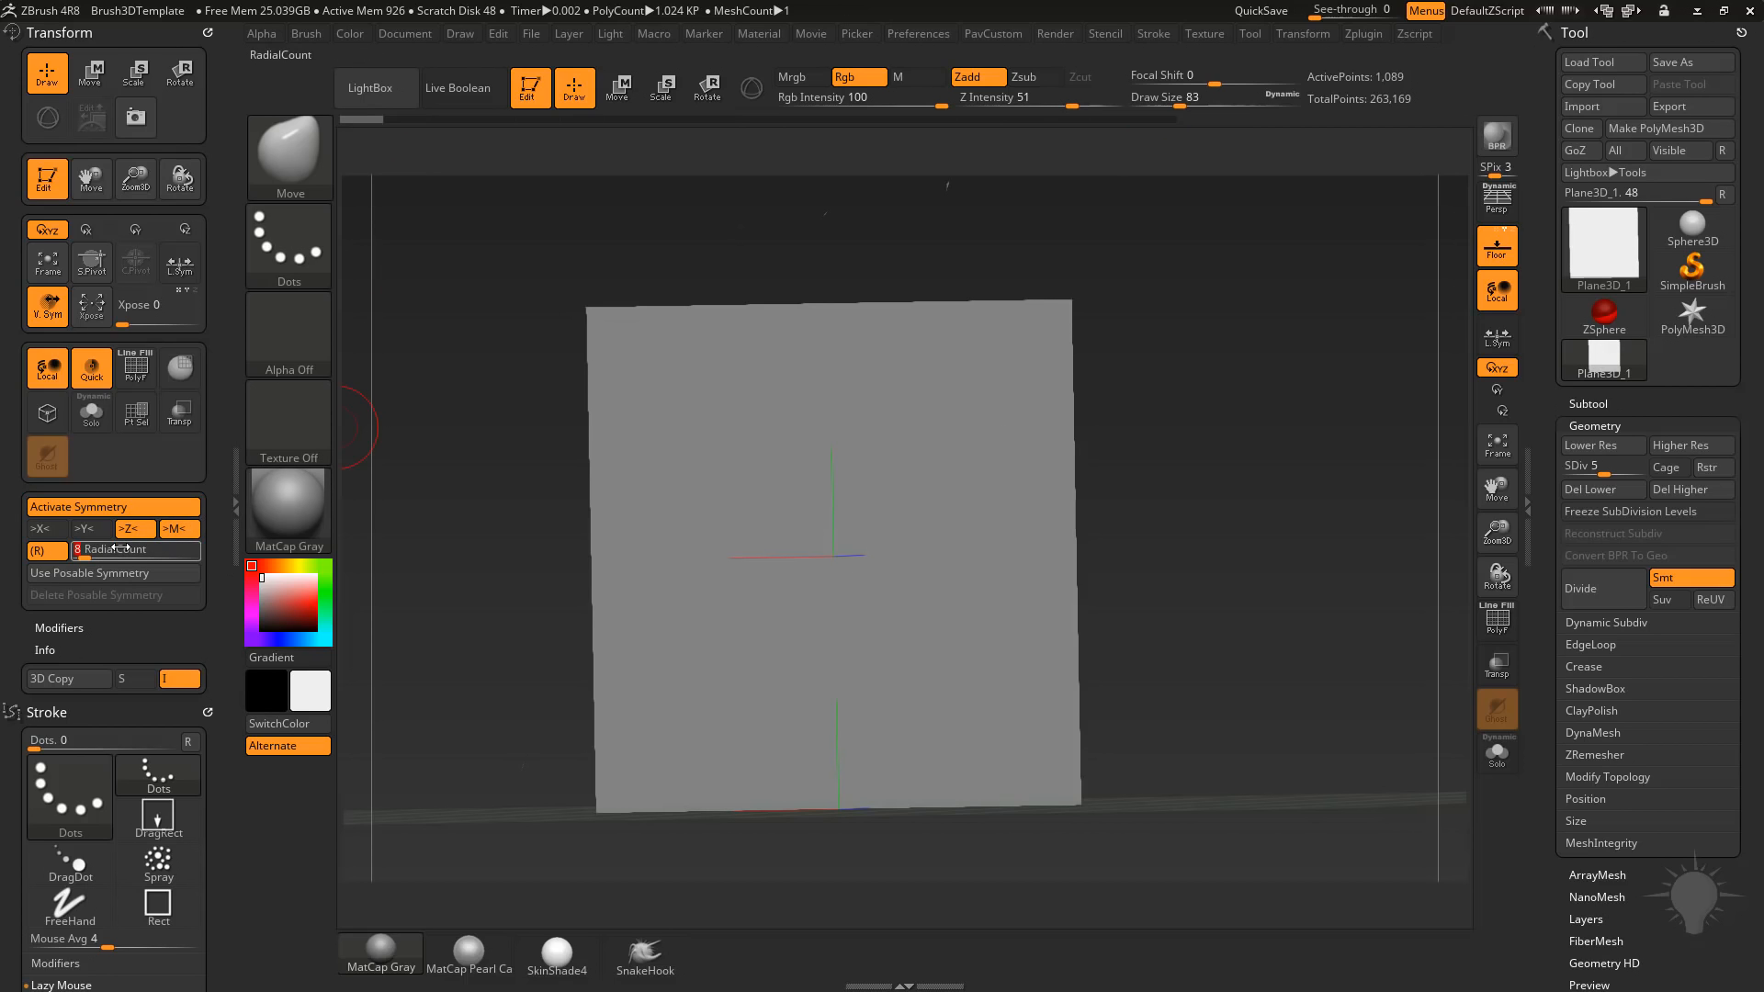
type("5")
key("Return")
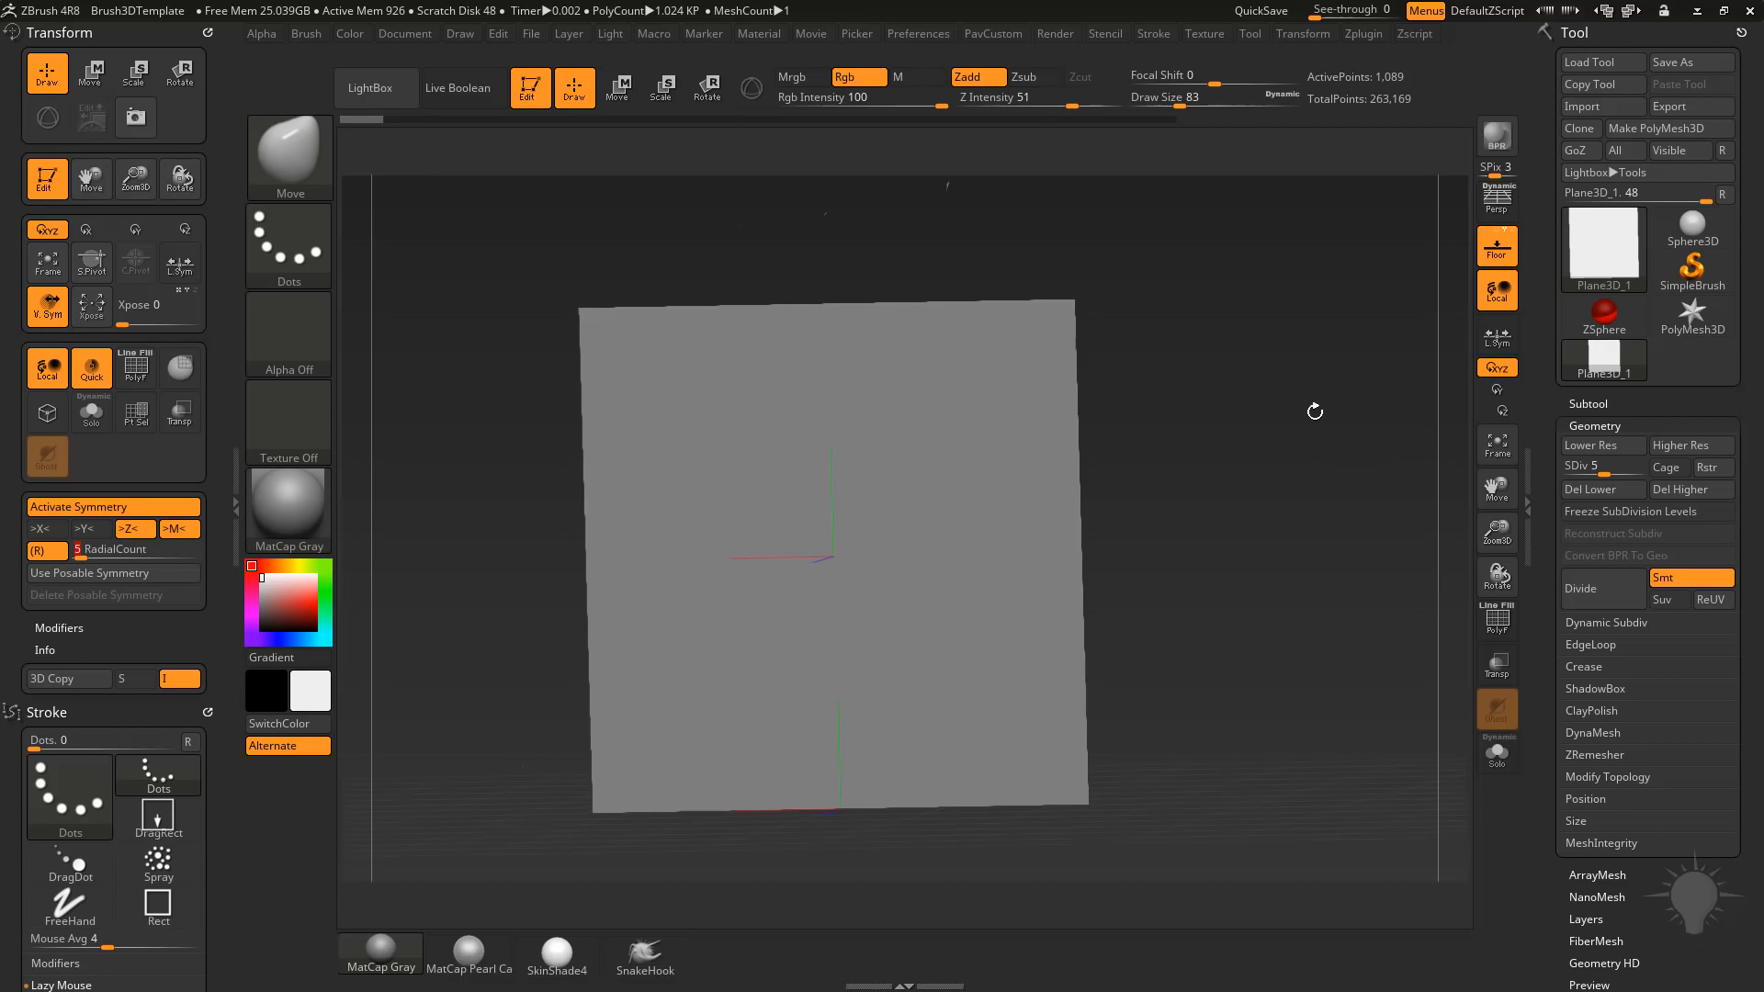
Mask five round spots around the plane's centre at draw size 128 and invert the mask.
left_click(835, 420, "ctrl")
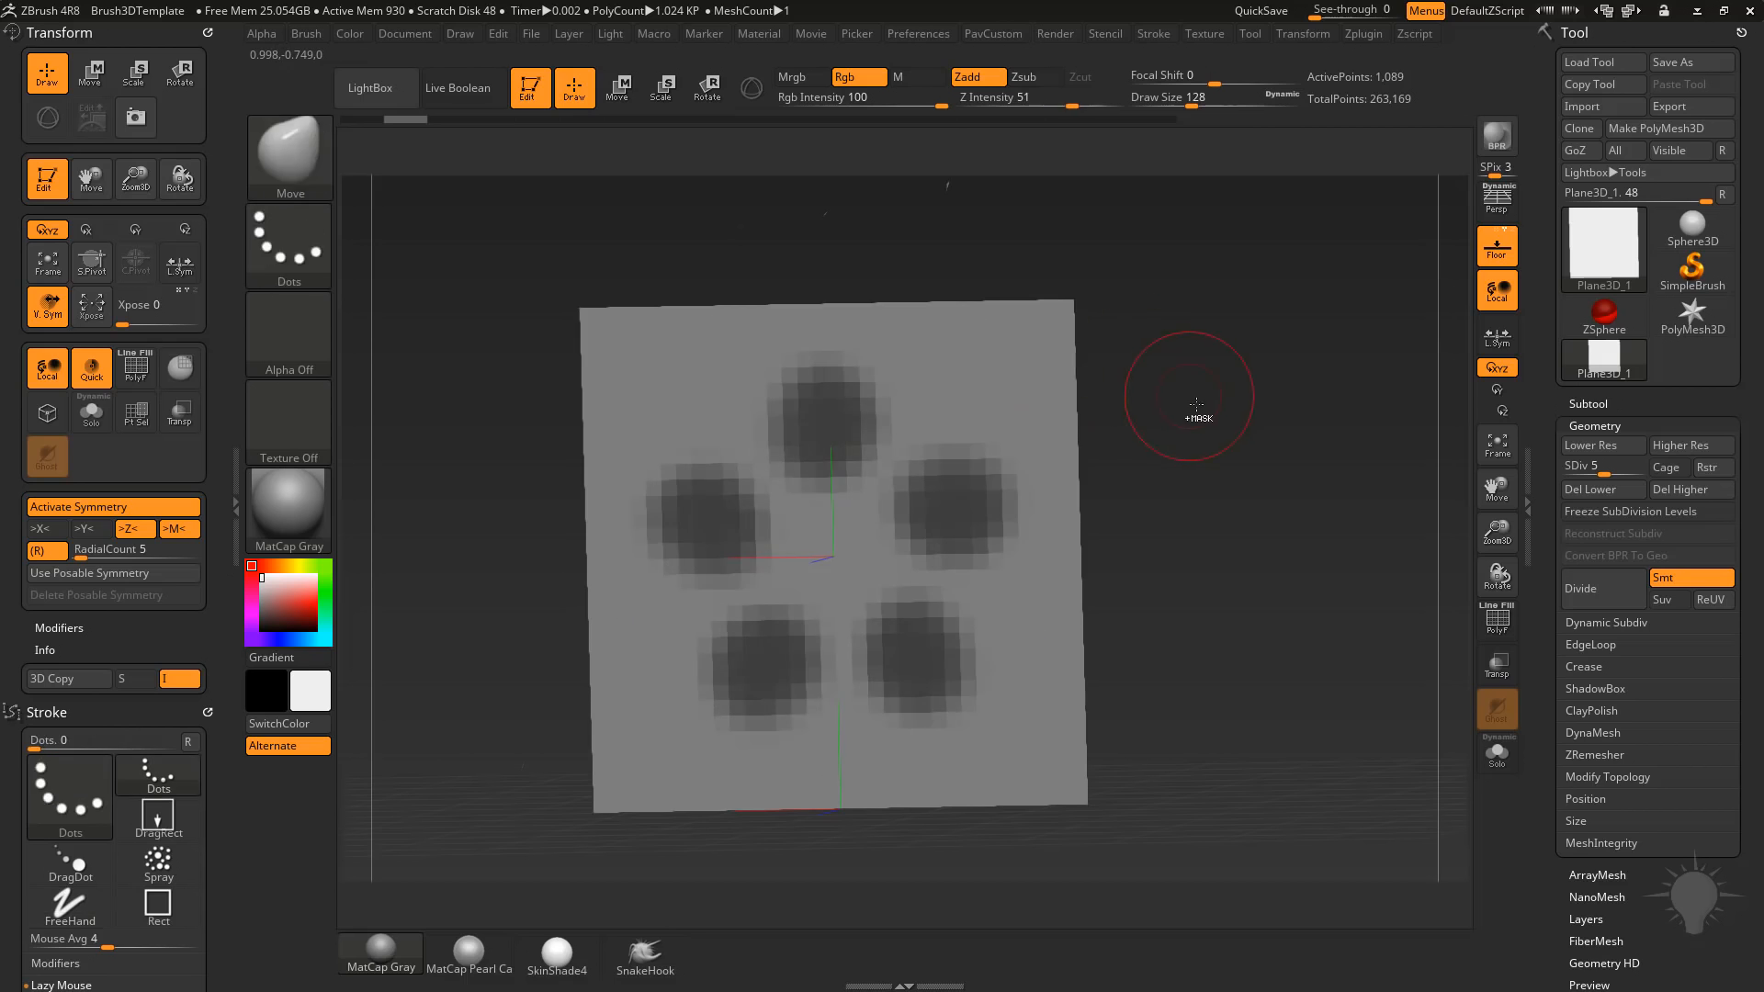
left_click(1185, 359, "ctrl")
left_click_drag(1258, 362, 1264, 398, "shift")
key("w")
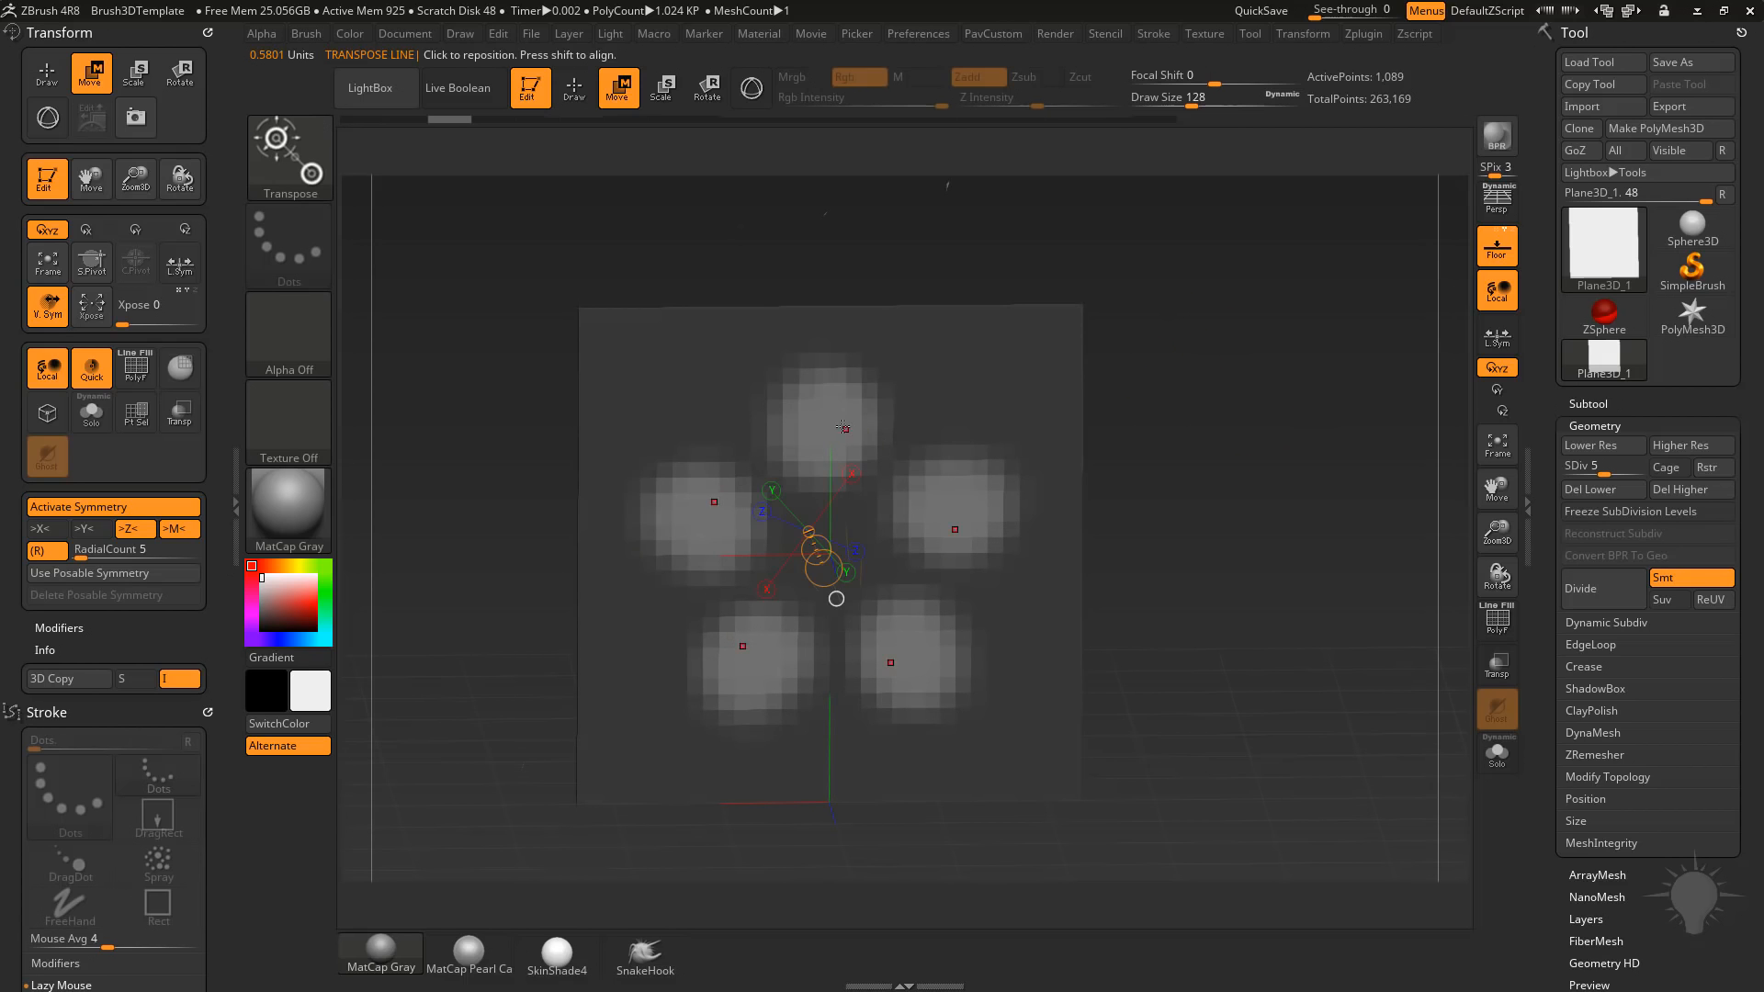
Place the Move gizmo on one of the five unmasked spots and pull them out of the plane along Z.
left_click(842, 427)
left_click_drag(721, 138, 768, 124)
left_click(751, 90)
left_click_drag(770, 188, 872, 212)
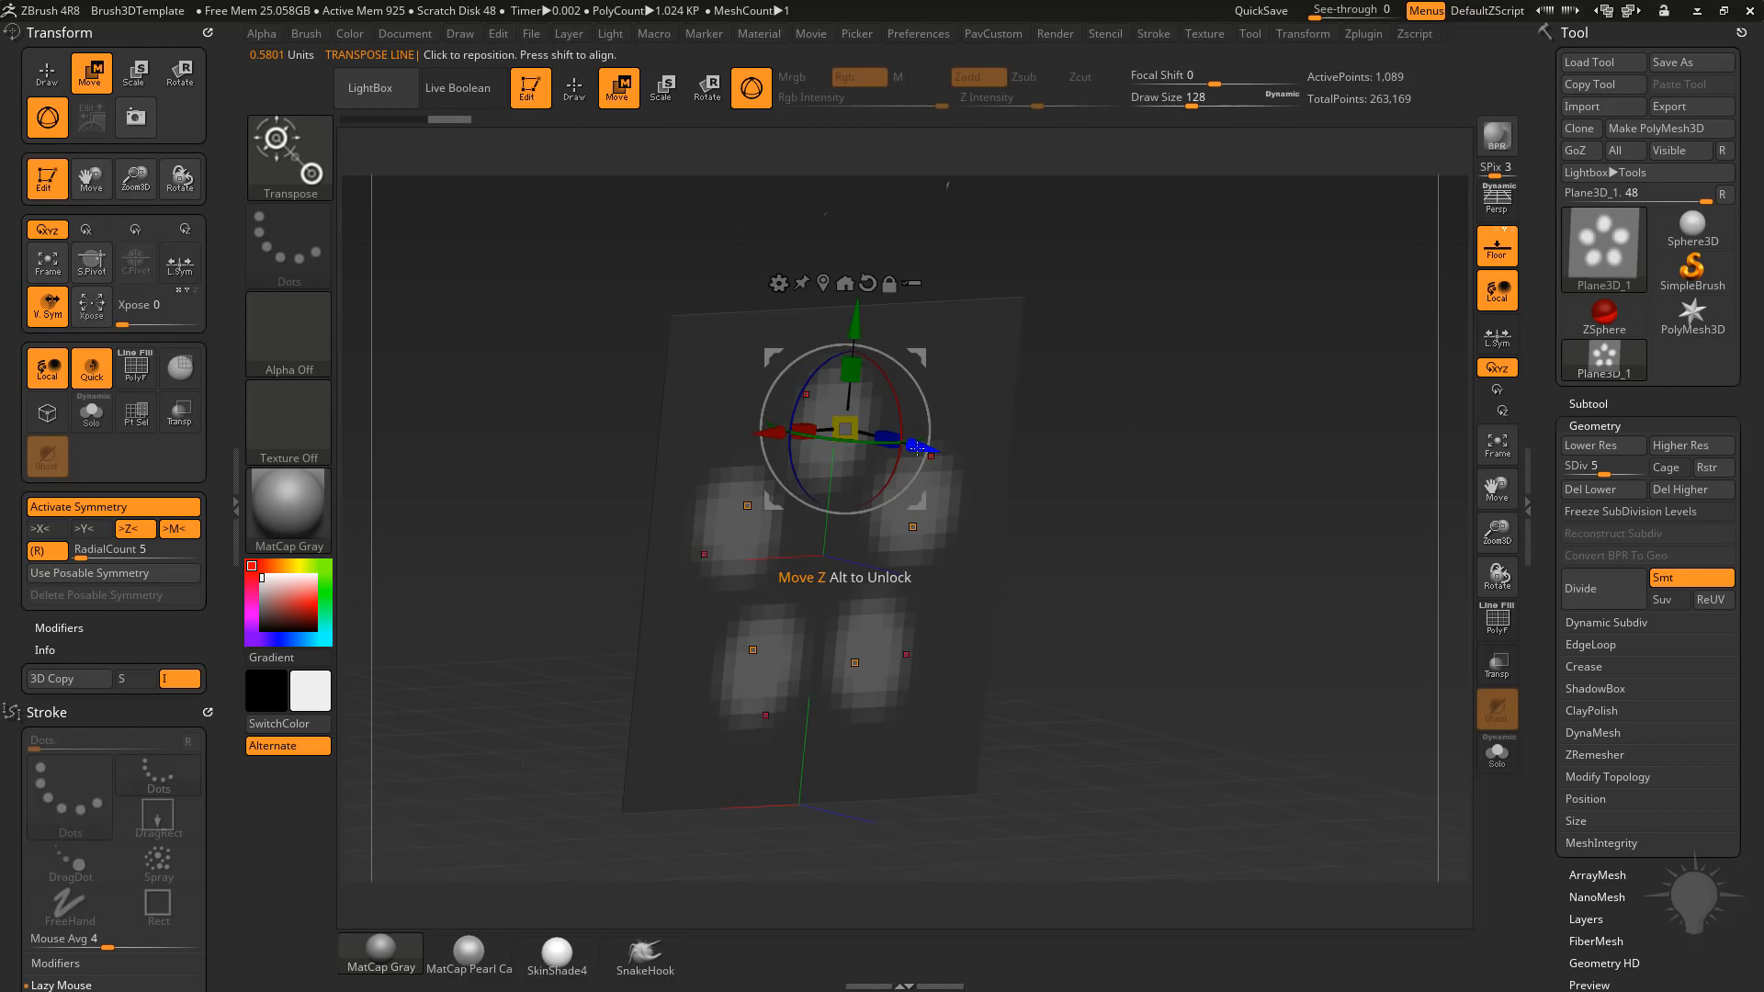
left_click_drag(915, 447, 1044, 502)
Clear the mask and round off the five bumps in draw mode, reducing the draw size to 158.
left_click_drag(1346, 377, 1268, 327)
left_click_drag(1290, 322, 1309, 364, "ctrl")
key("q")
left_click_drag(1358, 441, 1197, 405)
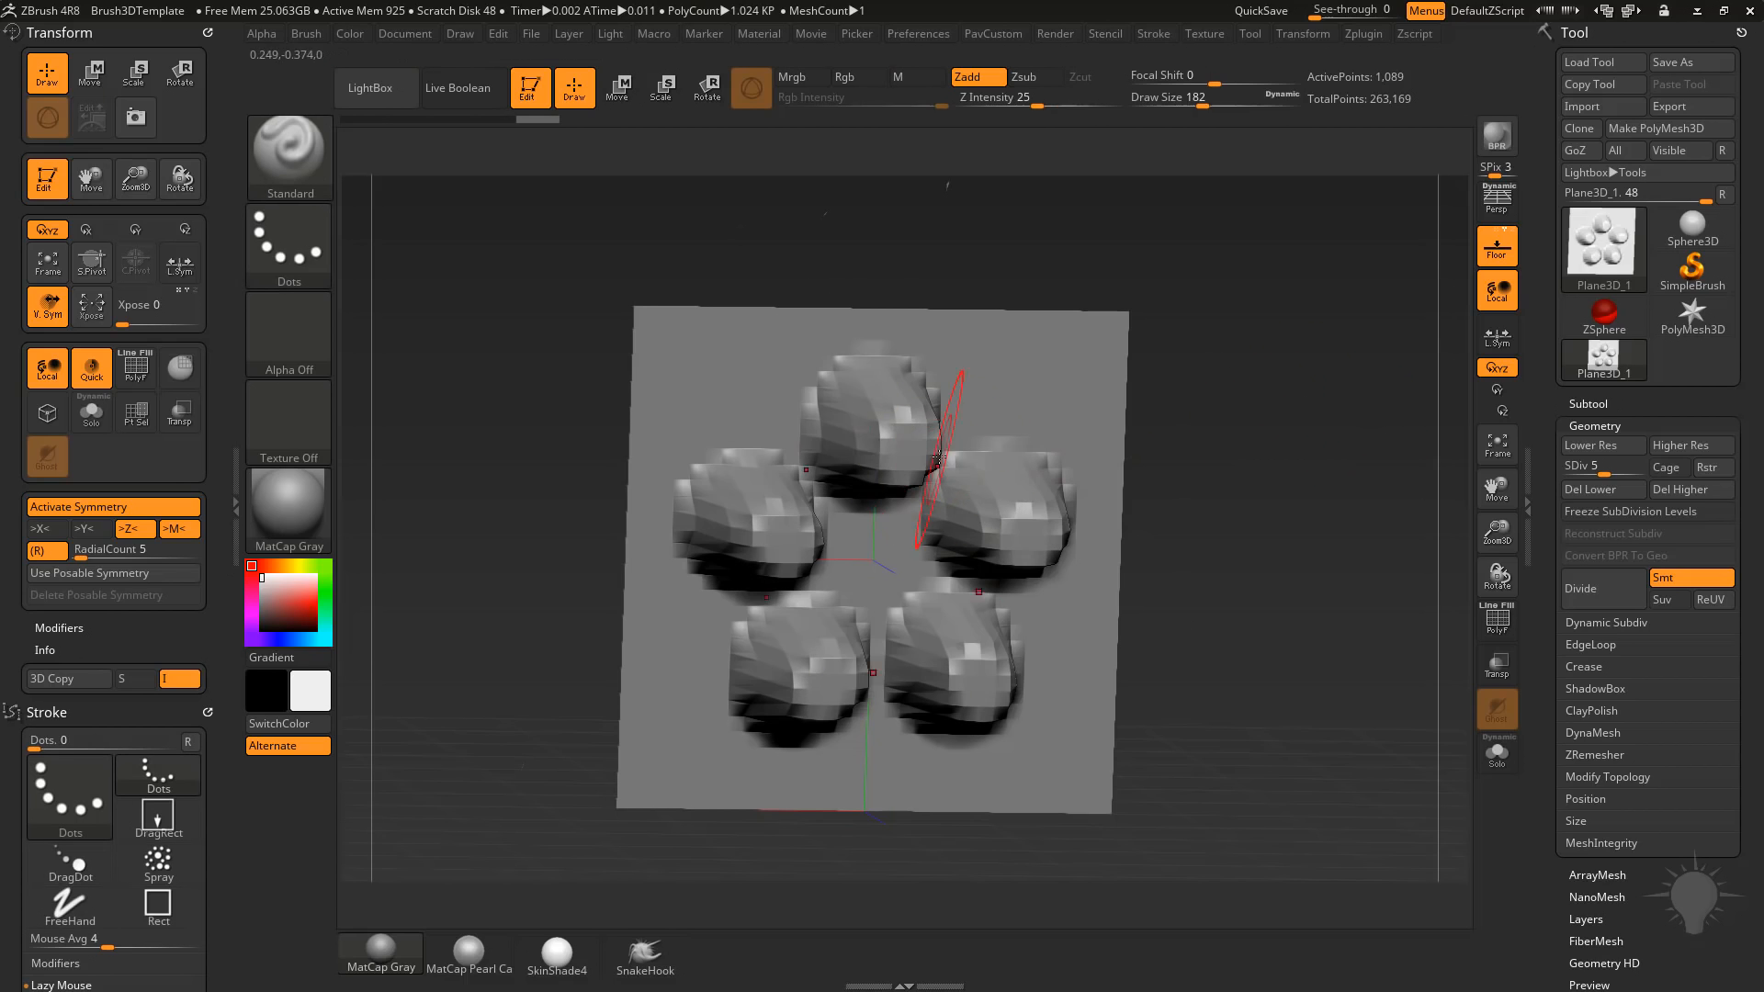
key("s")
left_click(930, 455)
left_click_drag(905, 417, 882, 420, "shift")
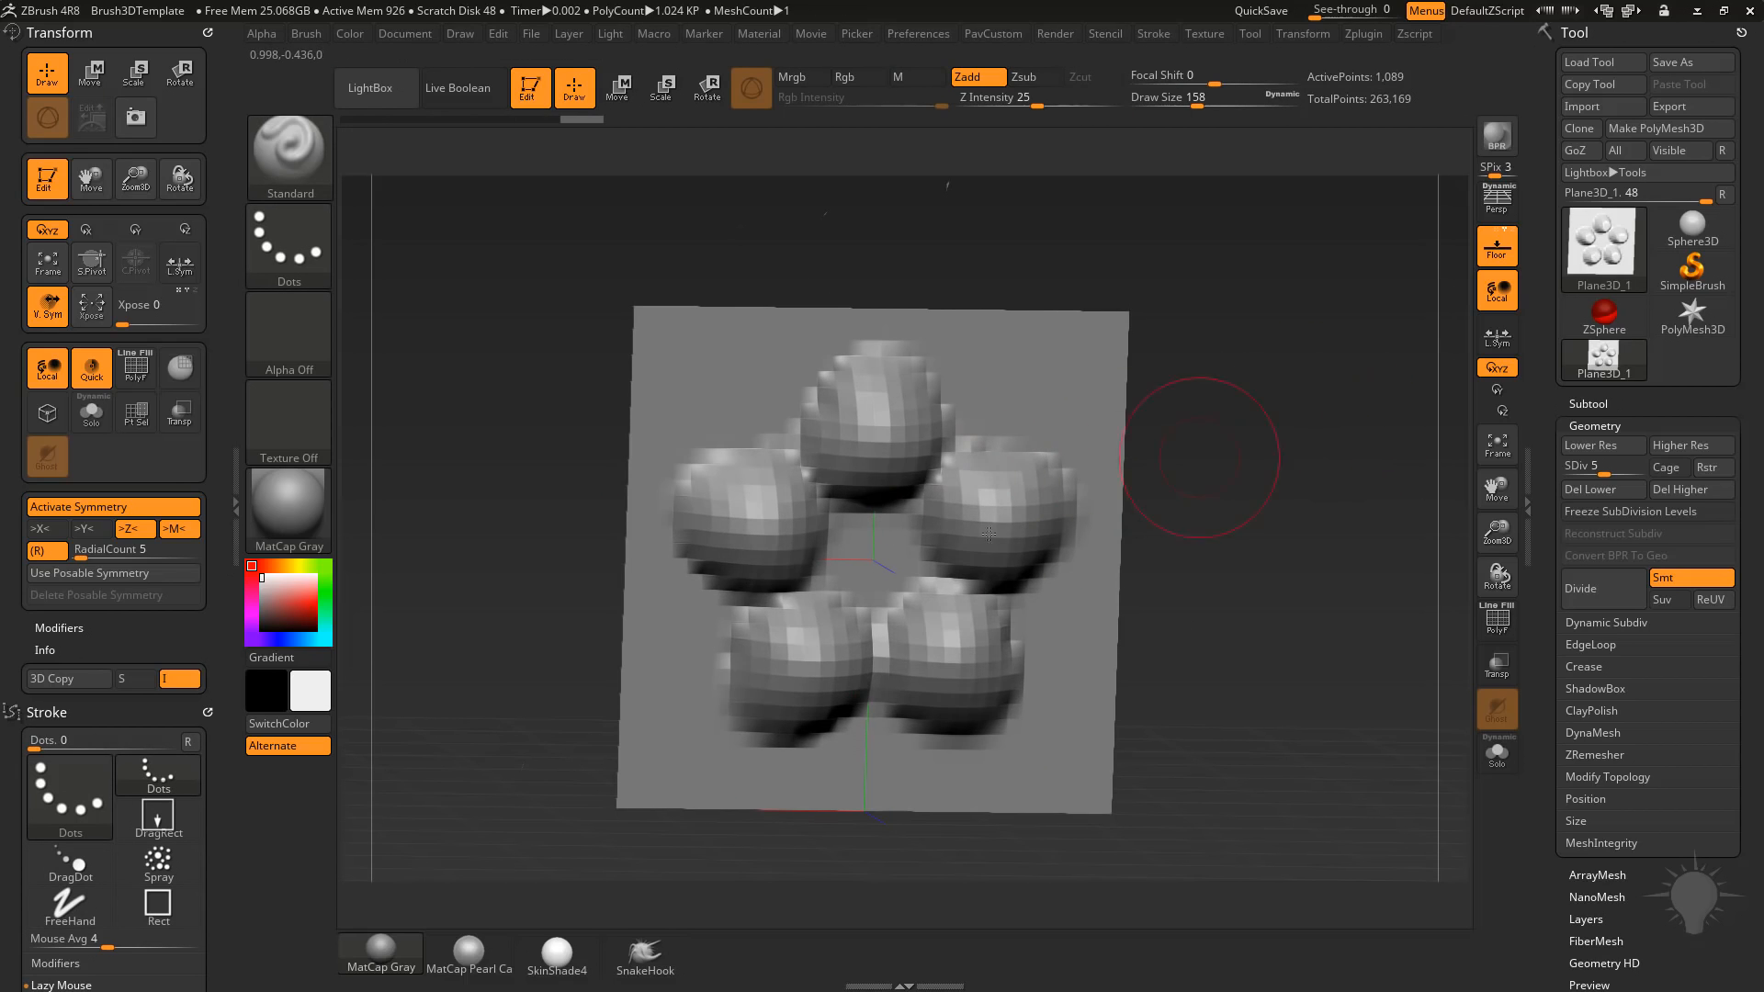
Pull the five bumps out into long curved arms with the SnakeHook brush, undoing the first attempt.
left_click(645, 956)
key("b")
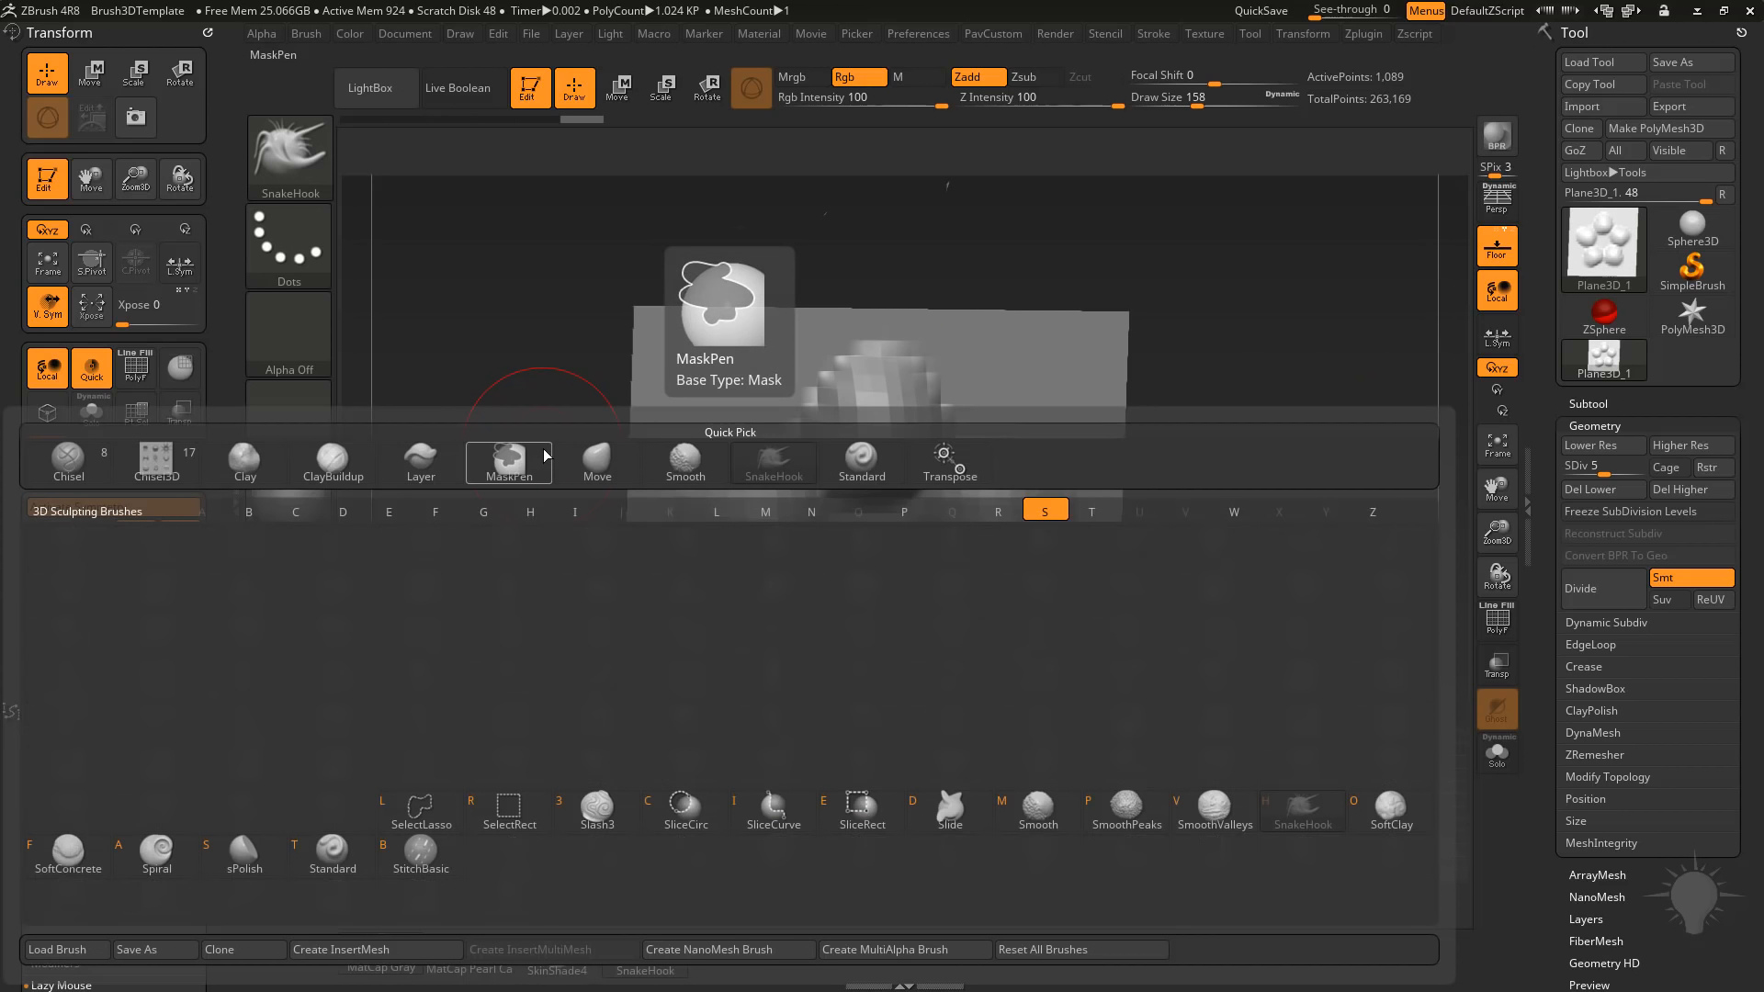
mouse_move(1291, 358)
left_mouse_down()
mouse_move(1264, 439)
mouse_move(1284, 419)
left_mouse_up()
mouse_move(939, 455)
left_mouse_down()
mouse_move(1152, 316)
mouse_move(1310, 256)
mouse_move(1383, 423)
mouse_move(1188, 429)
left_mouse_up()
key("ctrl+z")
mouse_move(914, 487)
left_mouse_down()
mouse_move(1198, 251)
mouse_move(1297, 304)
mouse_move(1367, 533)
mouse_move(1119, 420)
left_mouse_up()
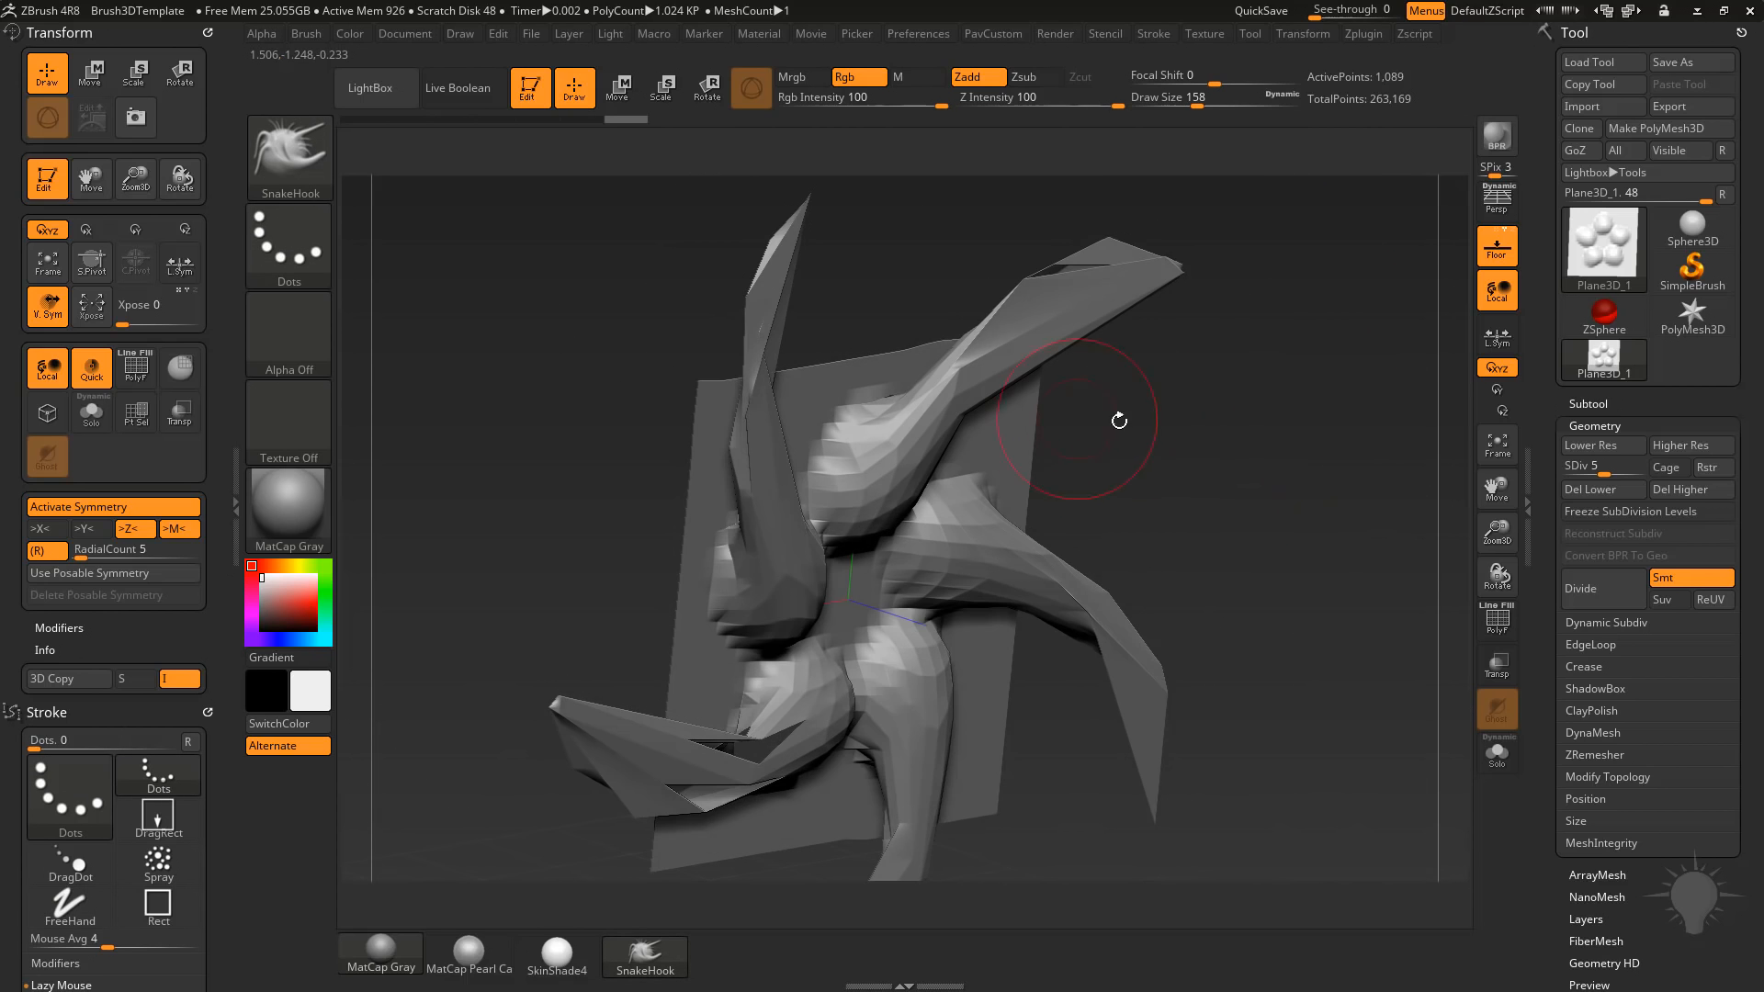
Show the polyframe to check the stretched arms and raise the subdivision level to 6.
key("shift+f")
mouse_move(1421, 610)
left_mouse_down()
mouse_move(1252, 607)
mouse_move(1319, 603)
mouse_move(1182, 310)
mouse_move(1260, 433)
mouse_move(1308, 364)
left_mouse_up()
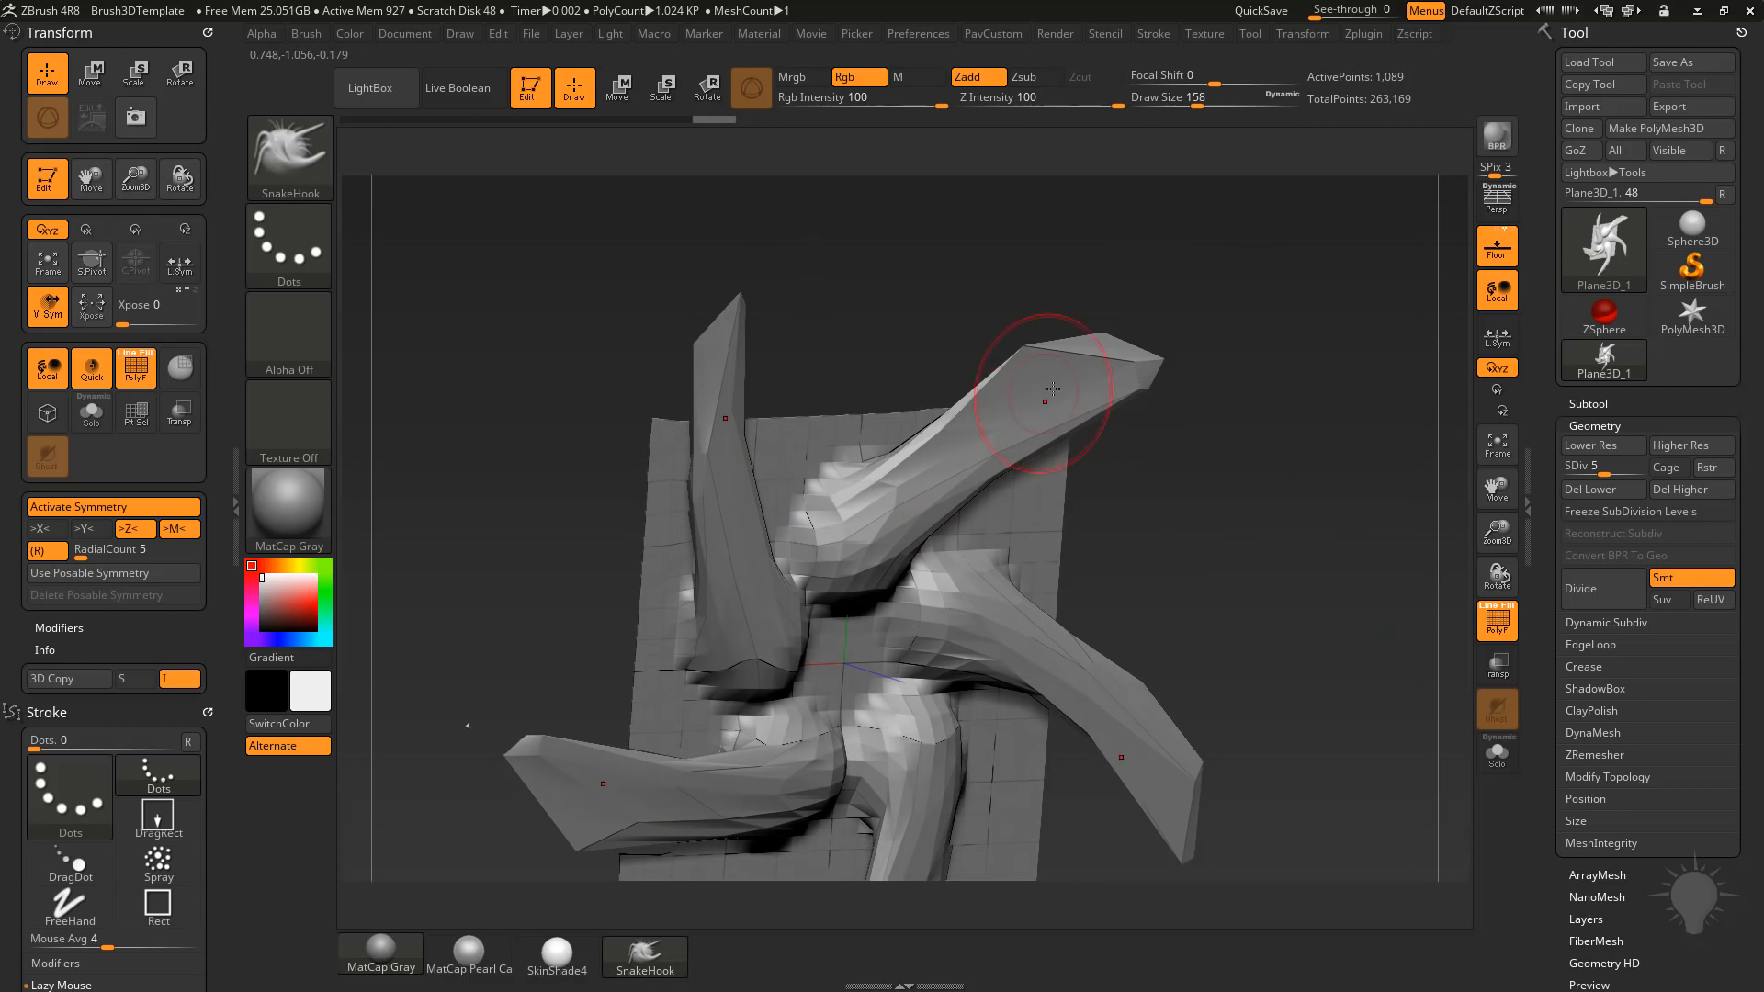
left_click_drag(1249, 441, 1301, 482)
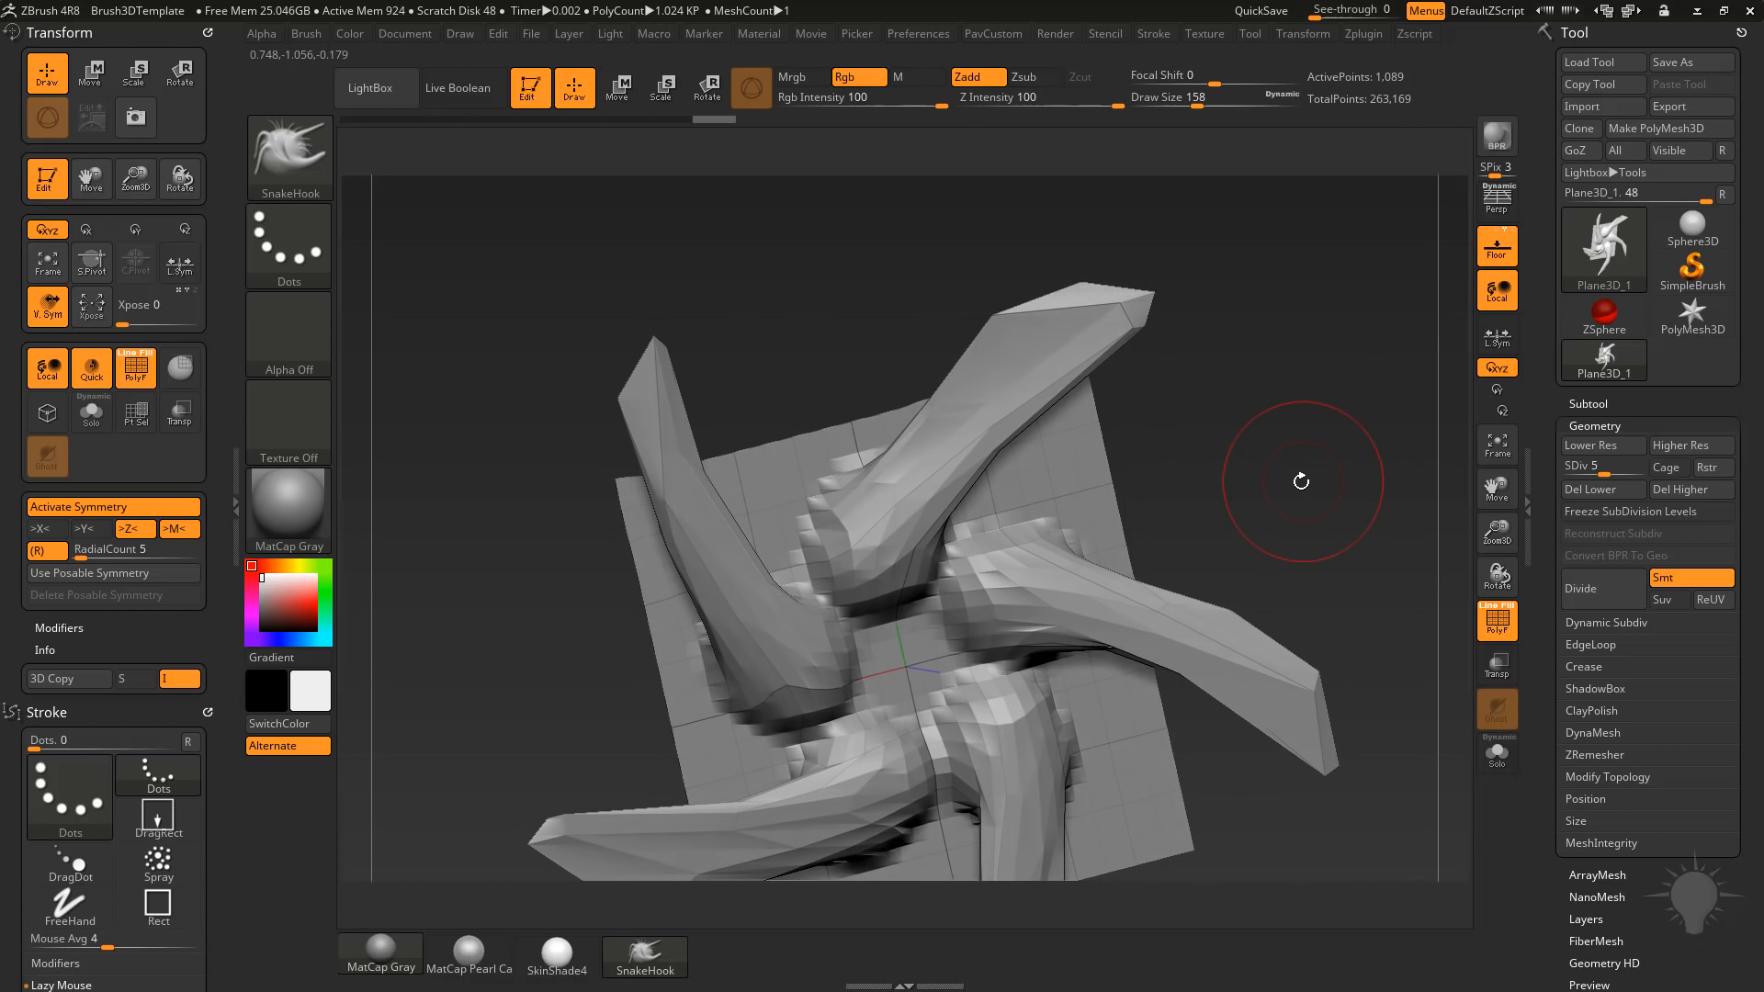
key("ctrl+d")
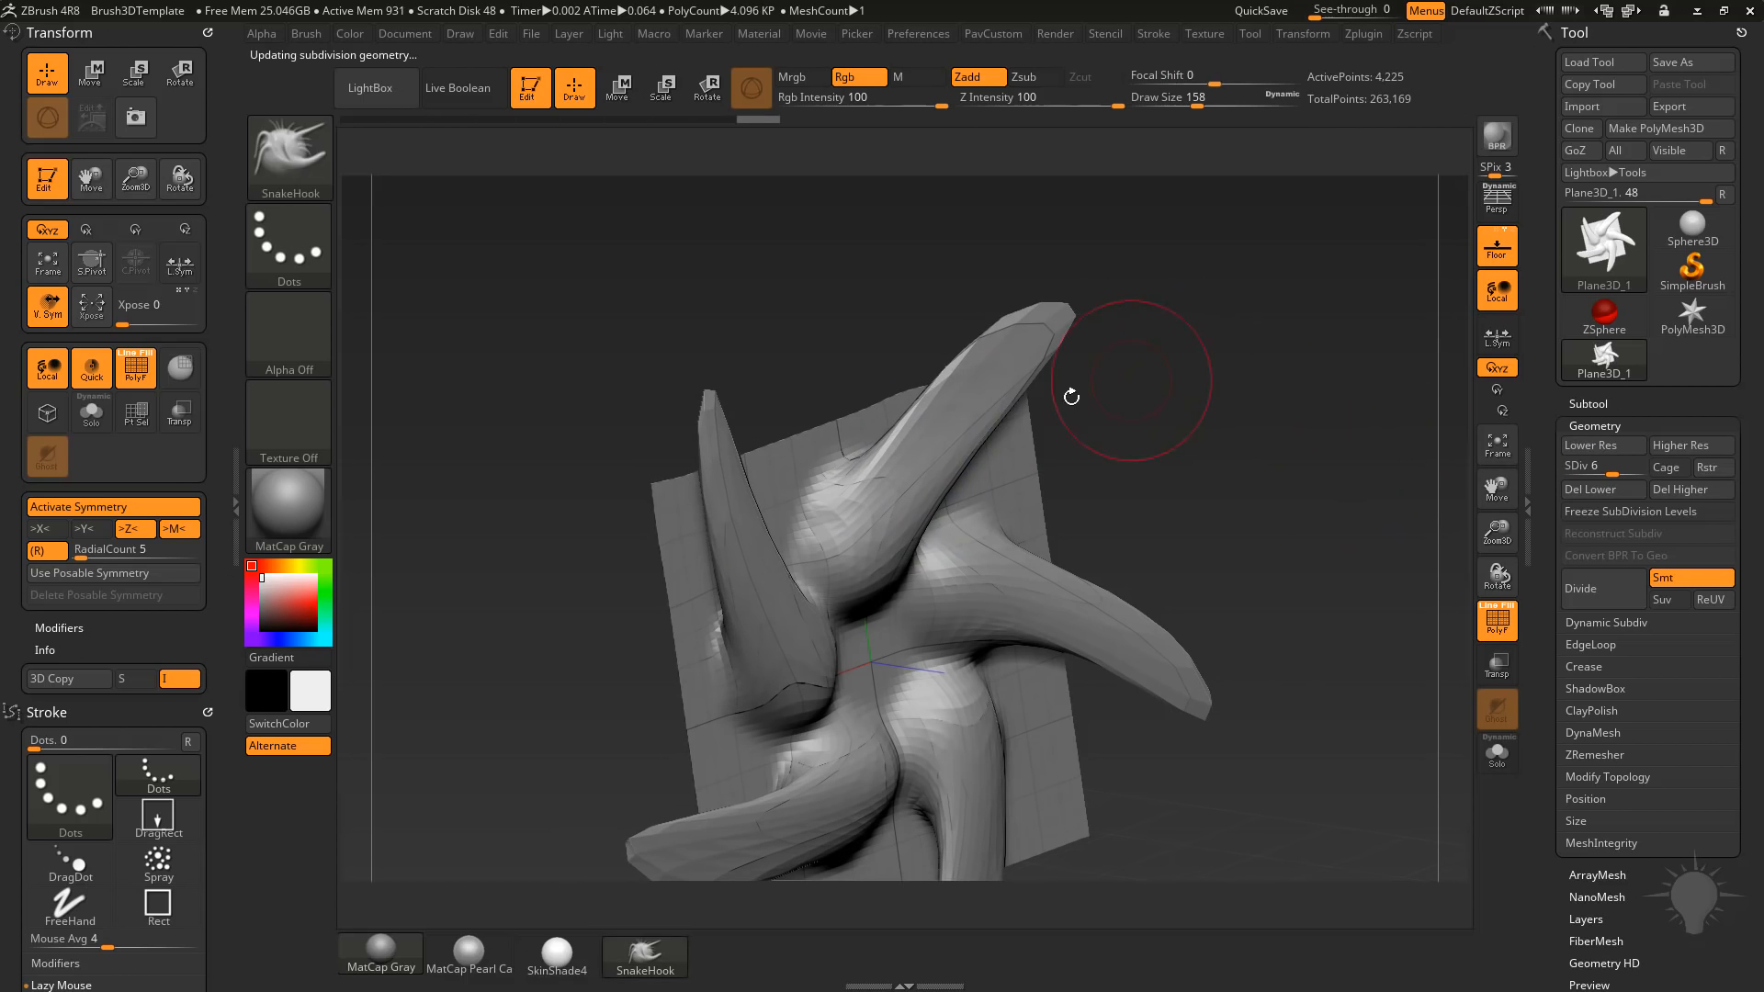
Try the Relax Plane Grid deformation on the mesh, inspect it without the polyframe, and undo it.
left_click_drag(1142, 374, 1452, 441)
left_click_drag(1540, 590, 1535, 295)
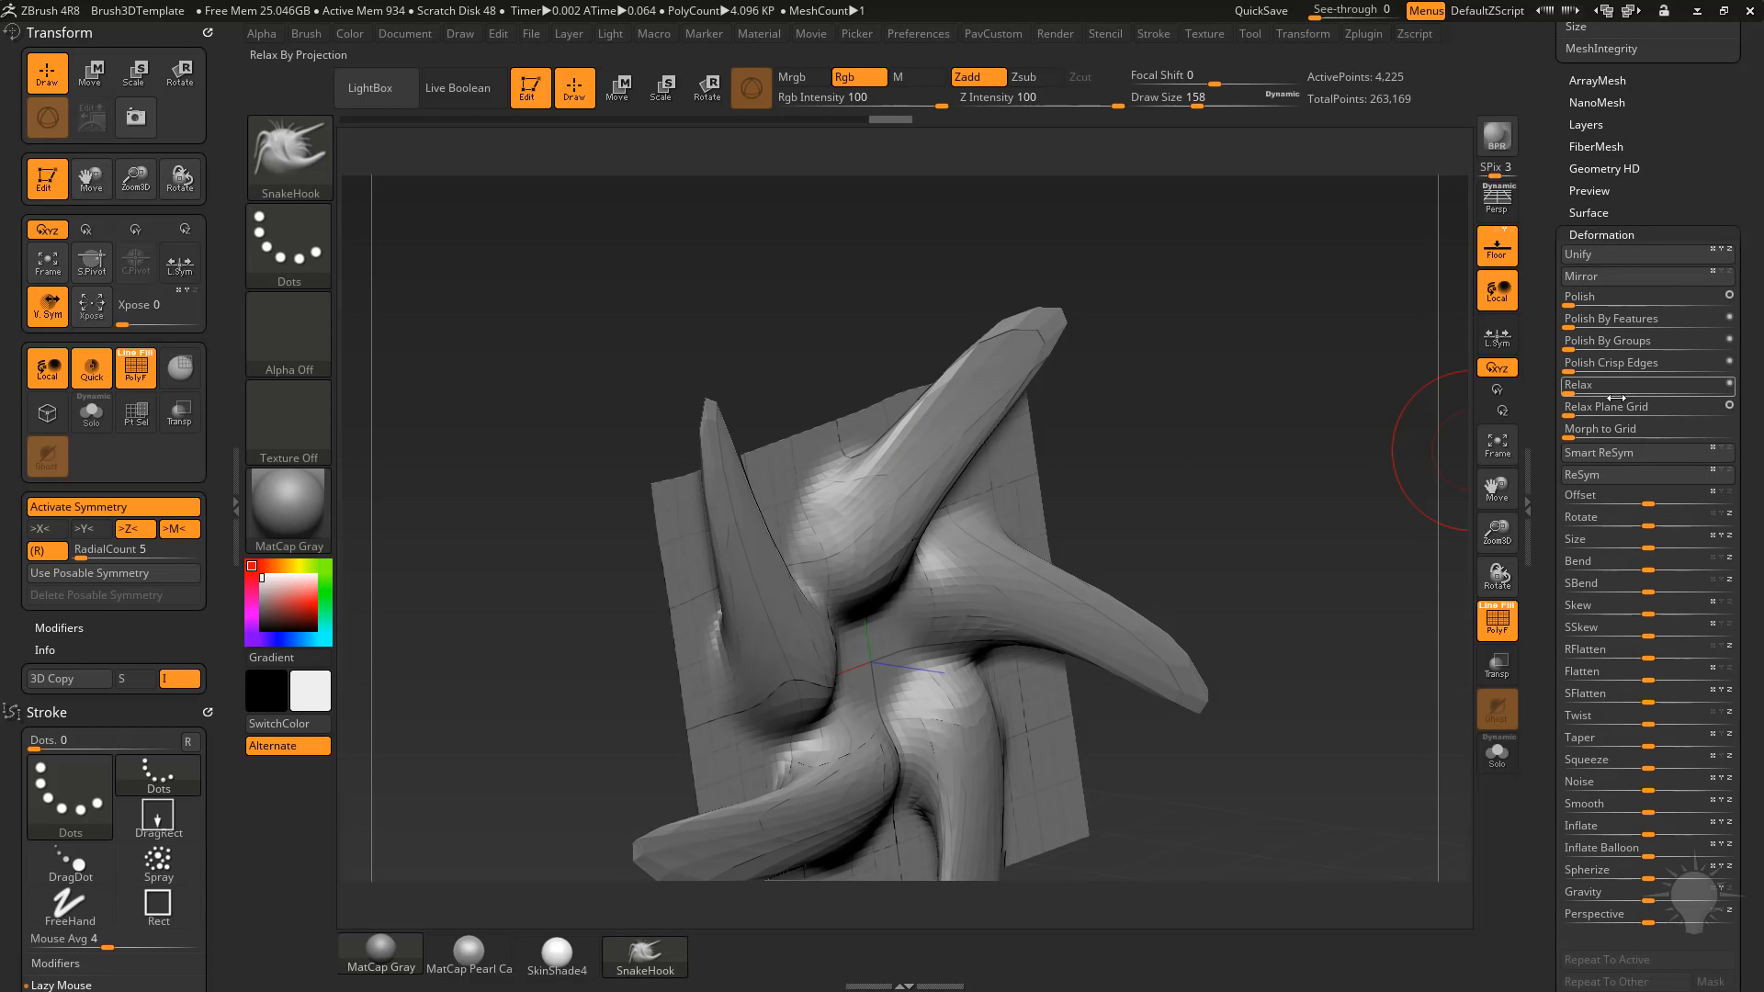
left_click_drag(1574, 408, 1603, 409)
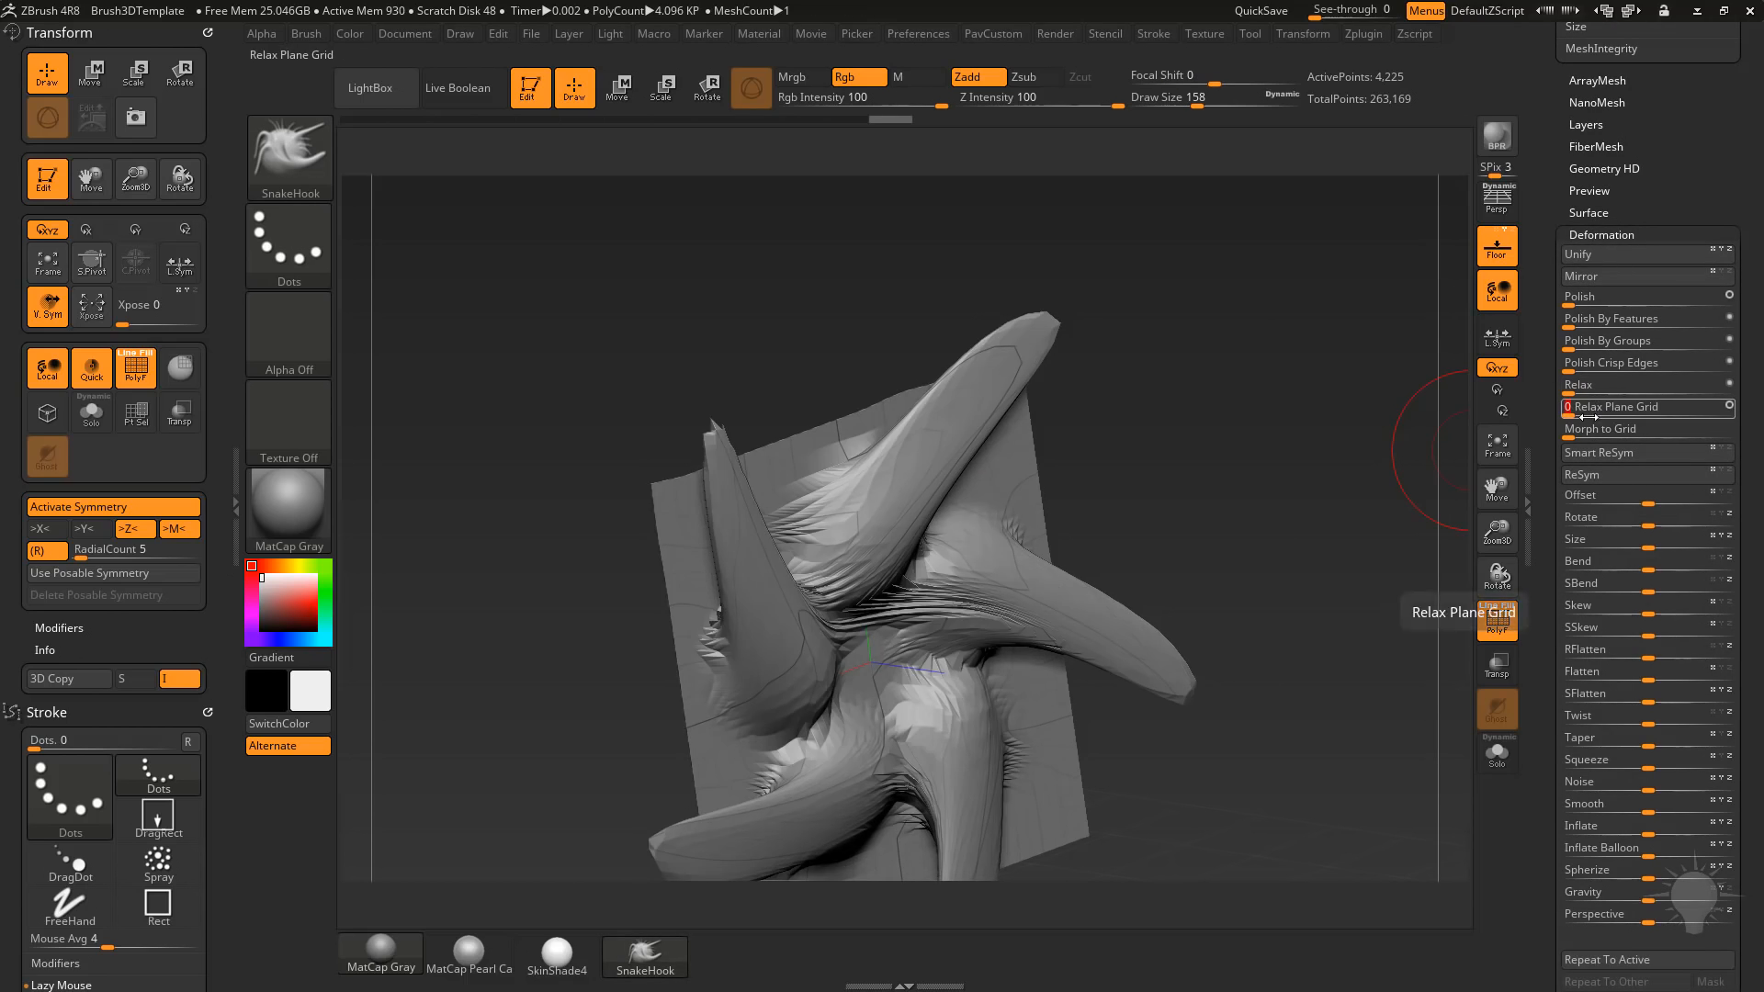
left_click_drag(1240, 459, 1466, 629)
left_click(1501, 626)
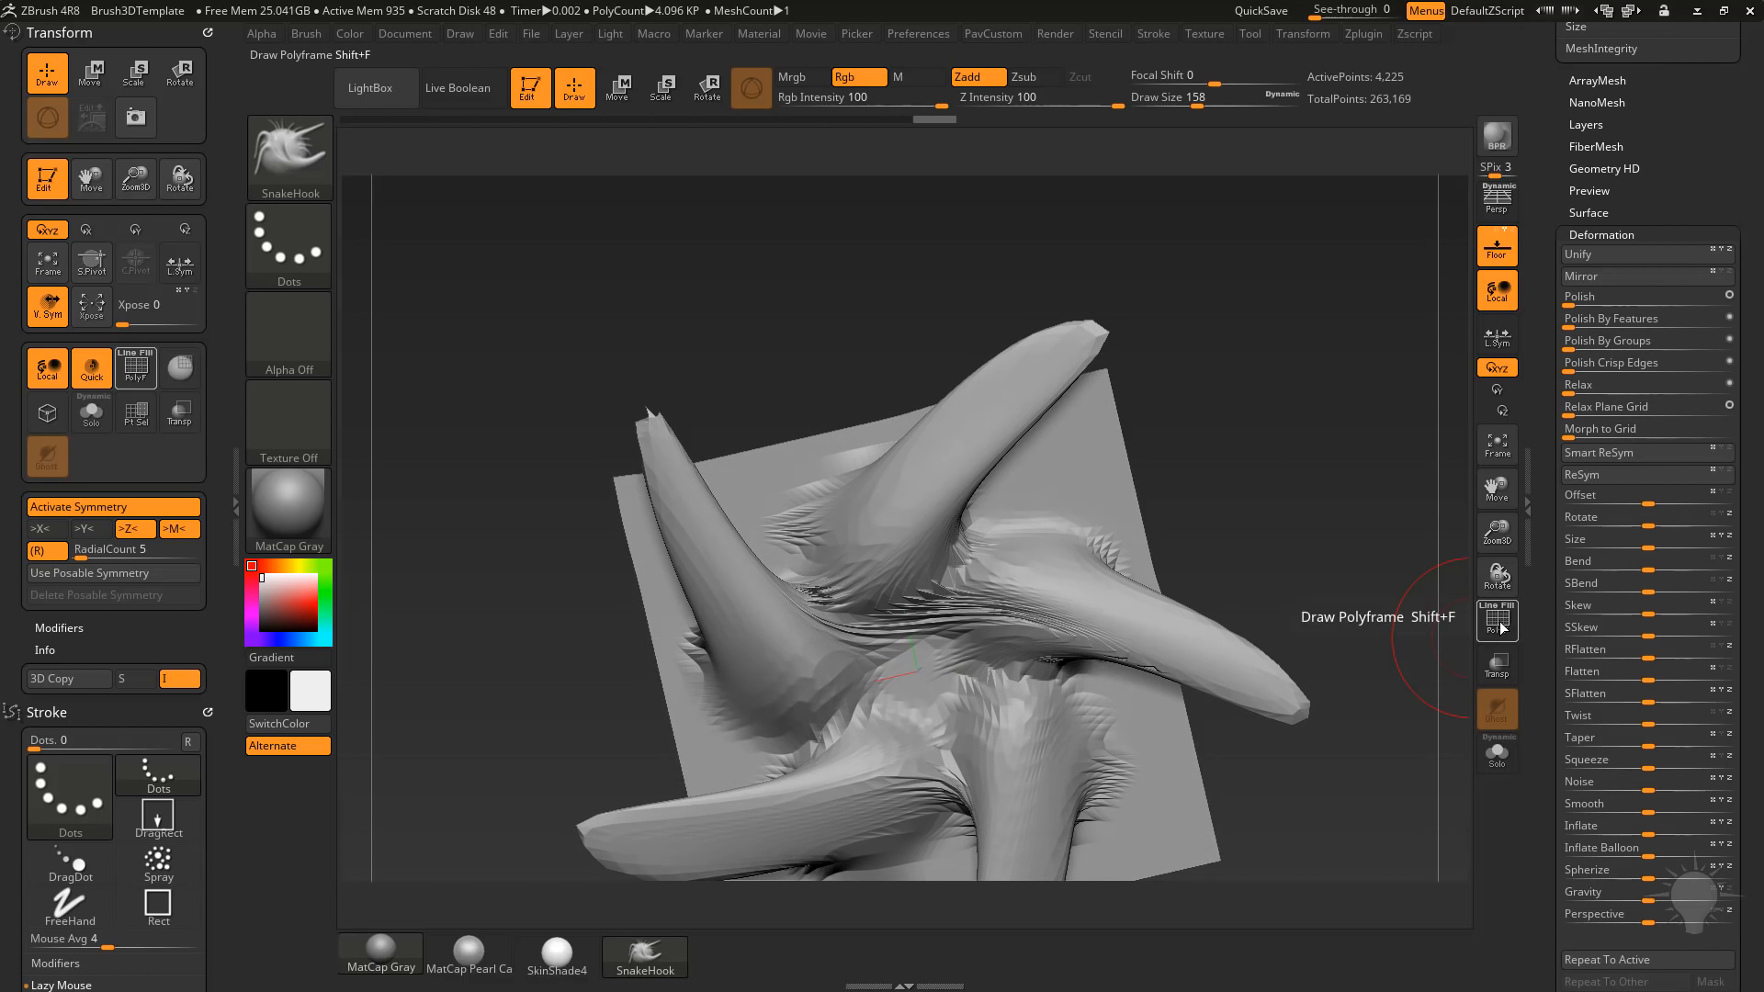
left_click(1499, 625)
key("shift")
key("shift")
mouse_move(867, 544)
left_mouse_down("shift")
mouse_move(827, 528)
mouse_move(960, 487)
mouse_move(1079, 363)
left_mouse_up("shift")
left_click_drag(1335, 352, 1360, 442)
key("ctrl+z")
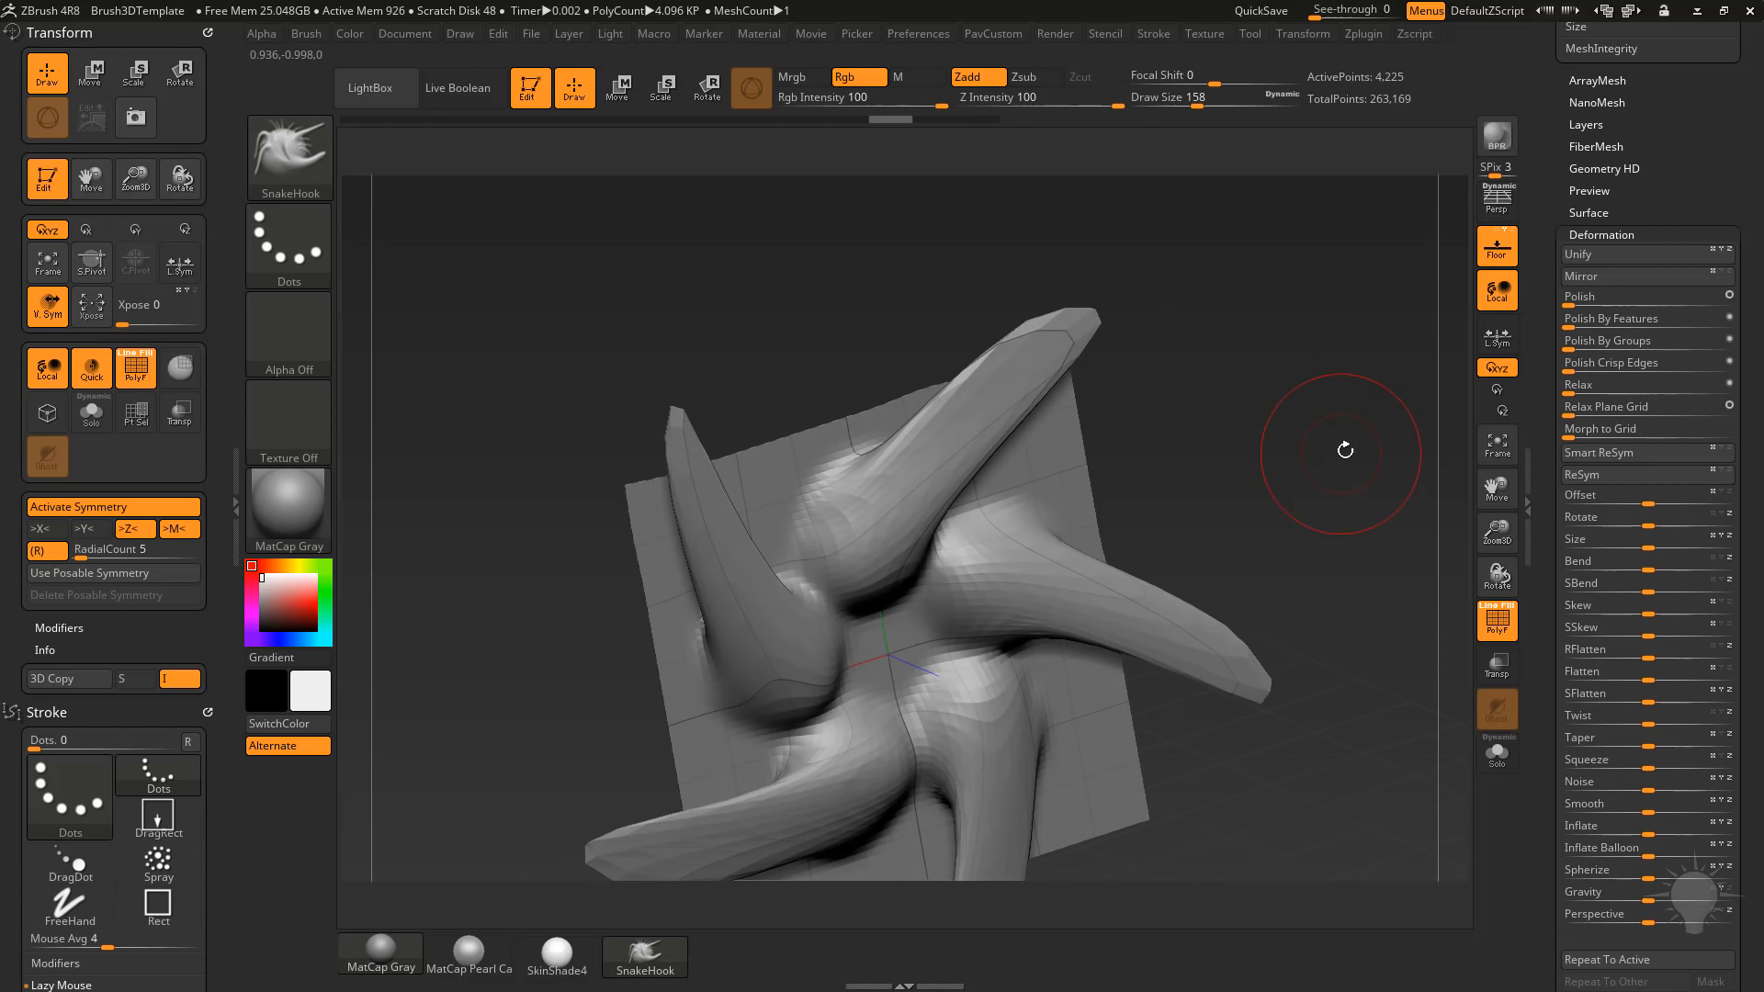
Mask the five arms, invert the mask, and try the Relax deformations on the unmasked arms.
mouse_move(873, 526)
left_mouse_down("ctrl")
mouse_move(859, 501)
mouse_move(1064, 362)
left_mouse_up("ctrl")
left_click(1423, 516, "ctrl")
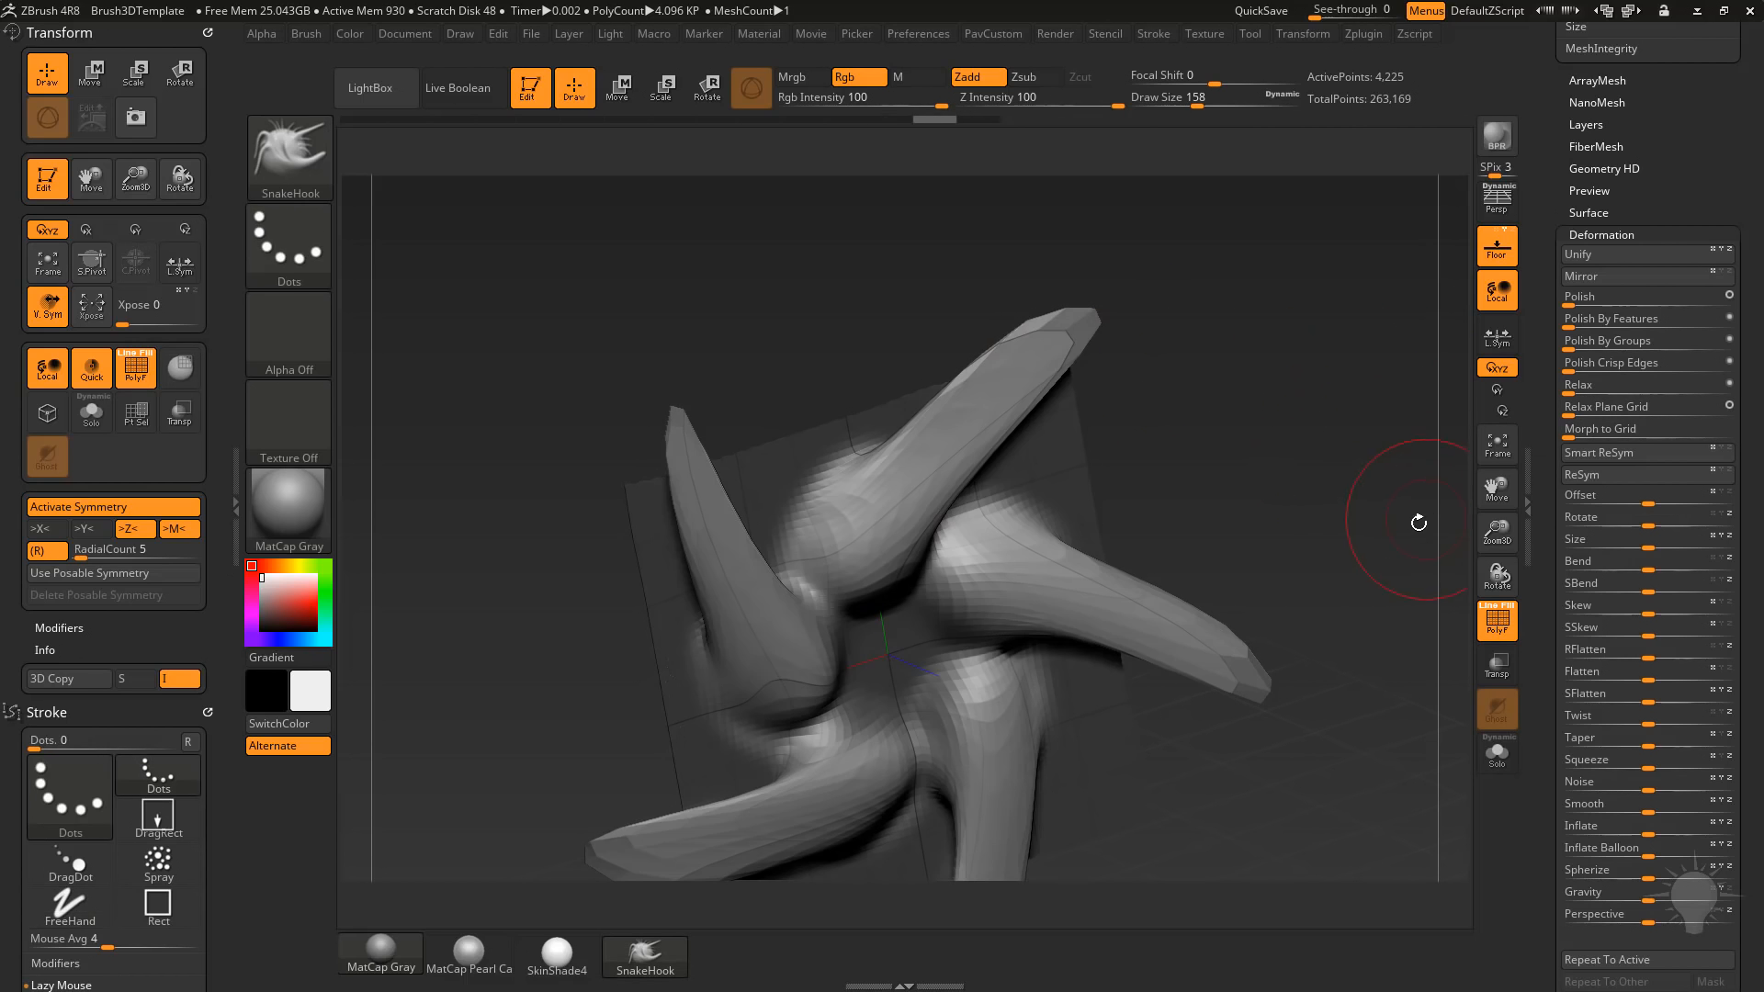
left_click(1593, 406)
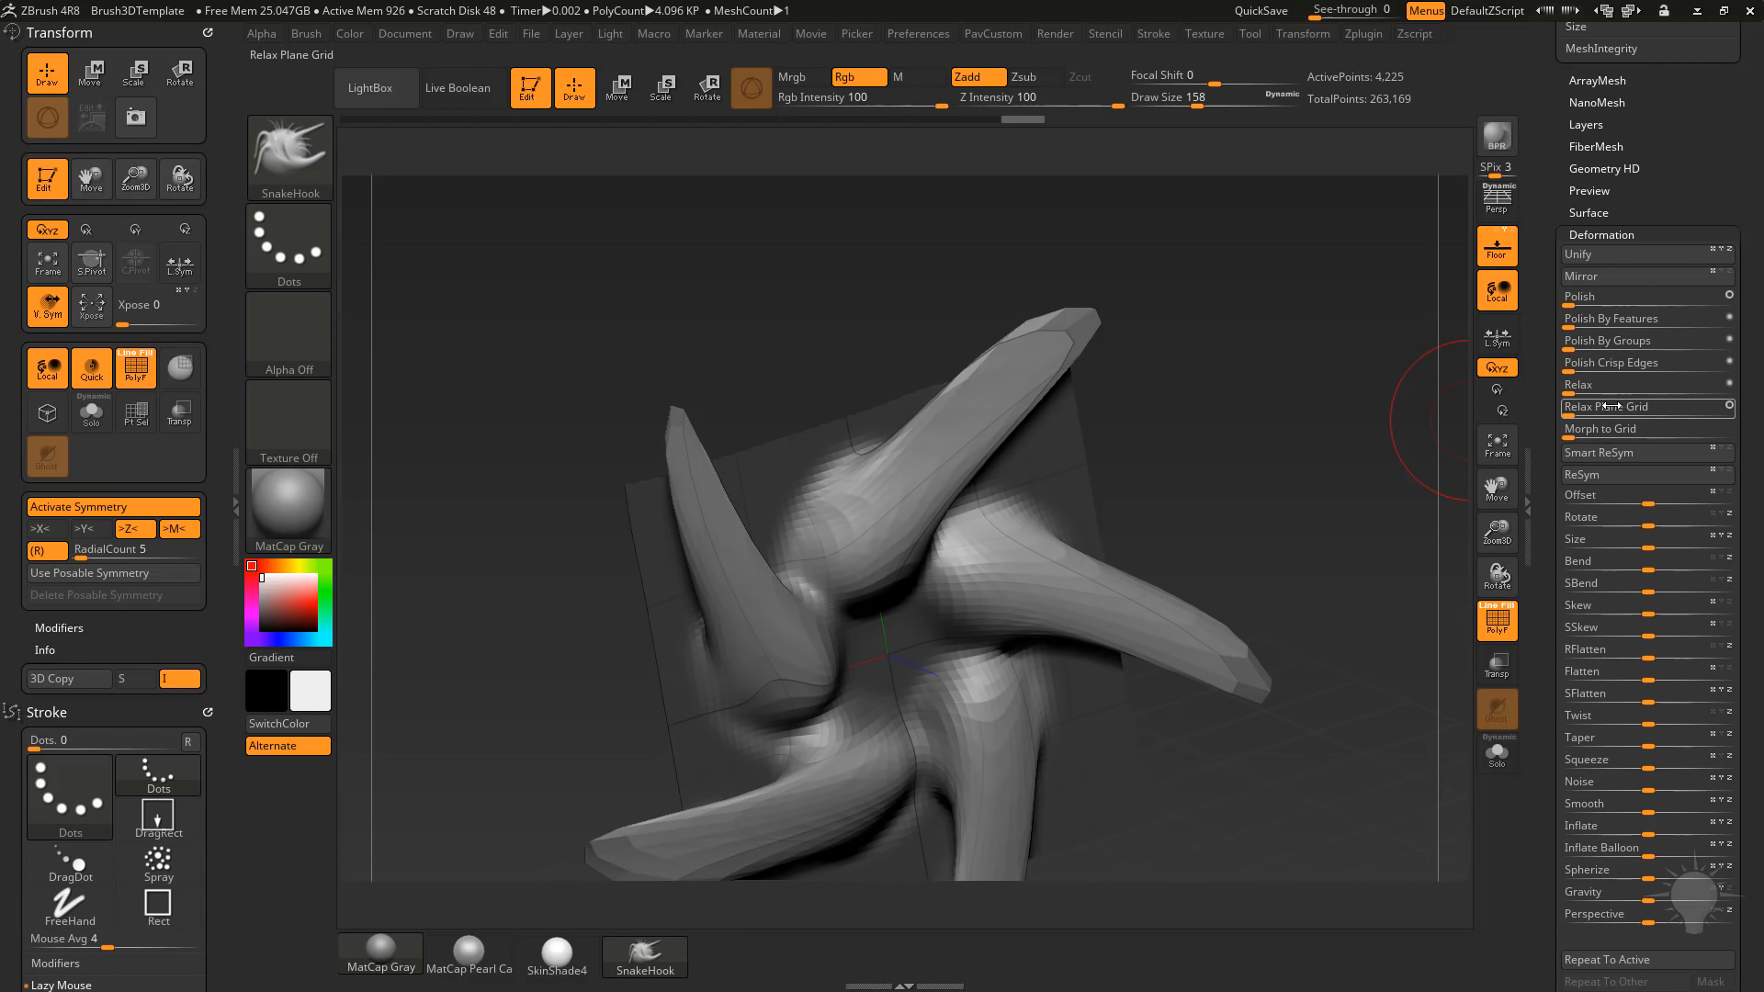
left_click_drag(1576, 390, 1601, 390)
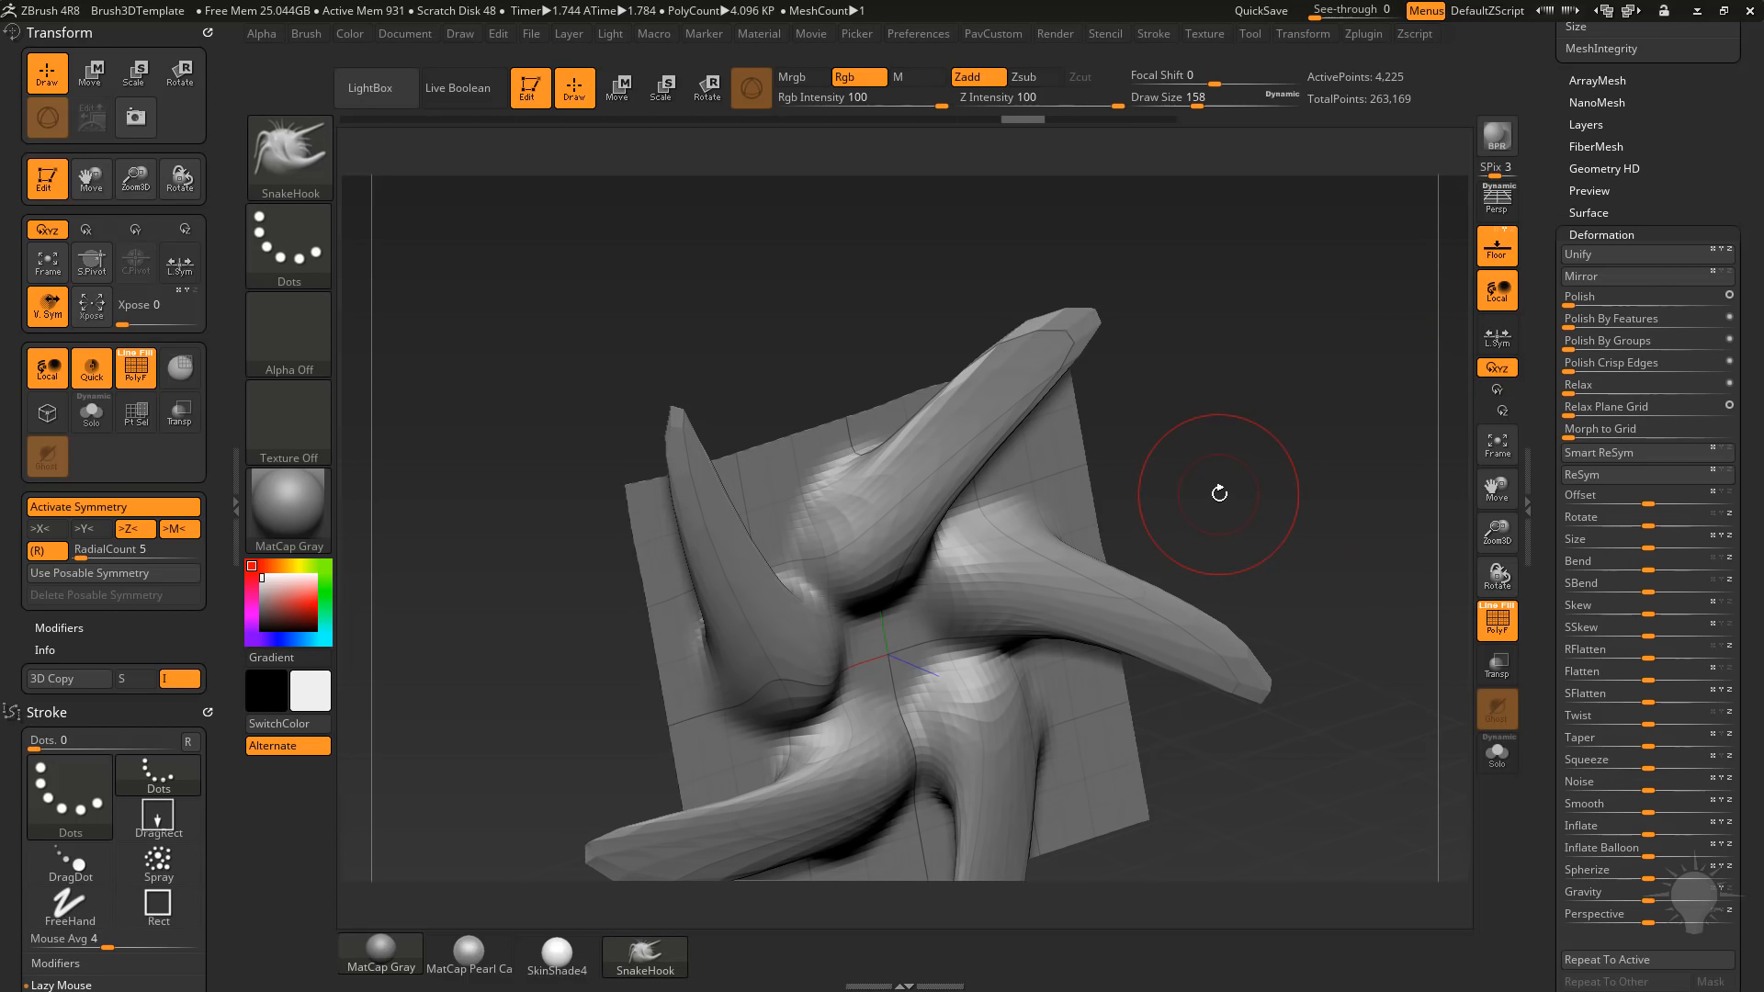
Lower the subdivision level to 4 and rework the inner ends of the arms towards the centre.
left_click_drag(1551, 210, 1548, 394)
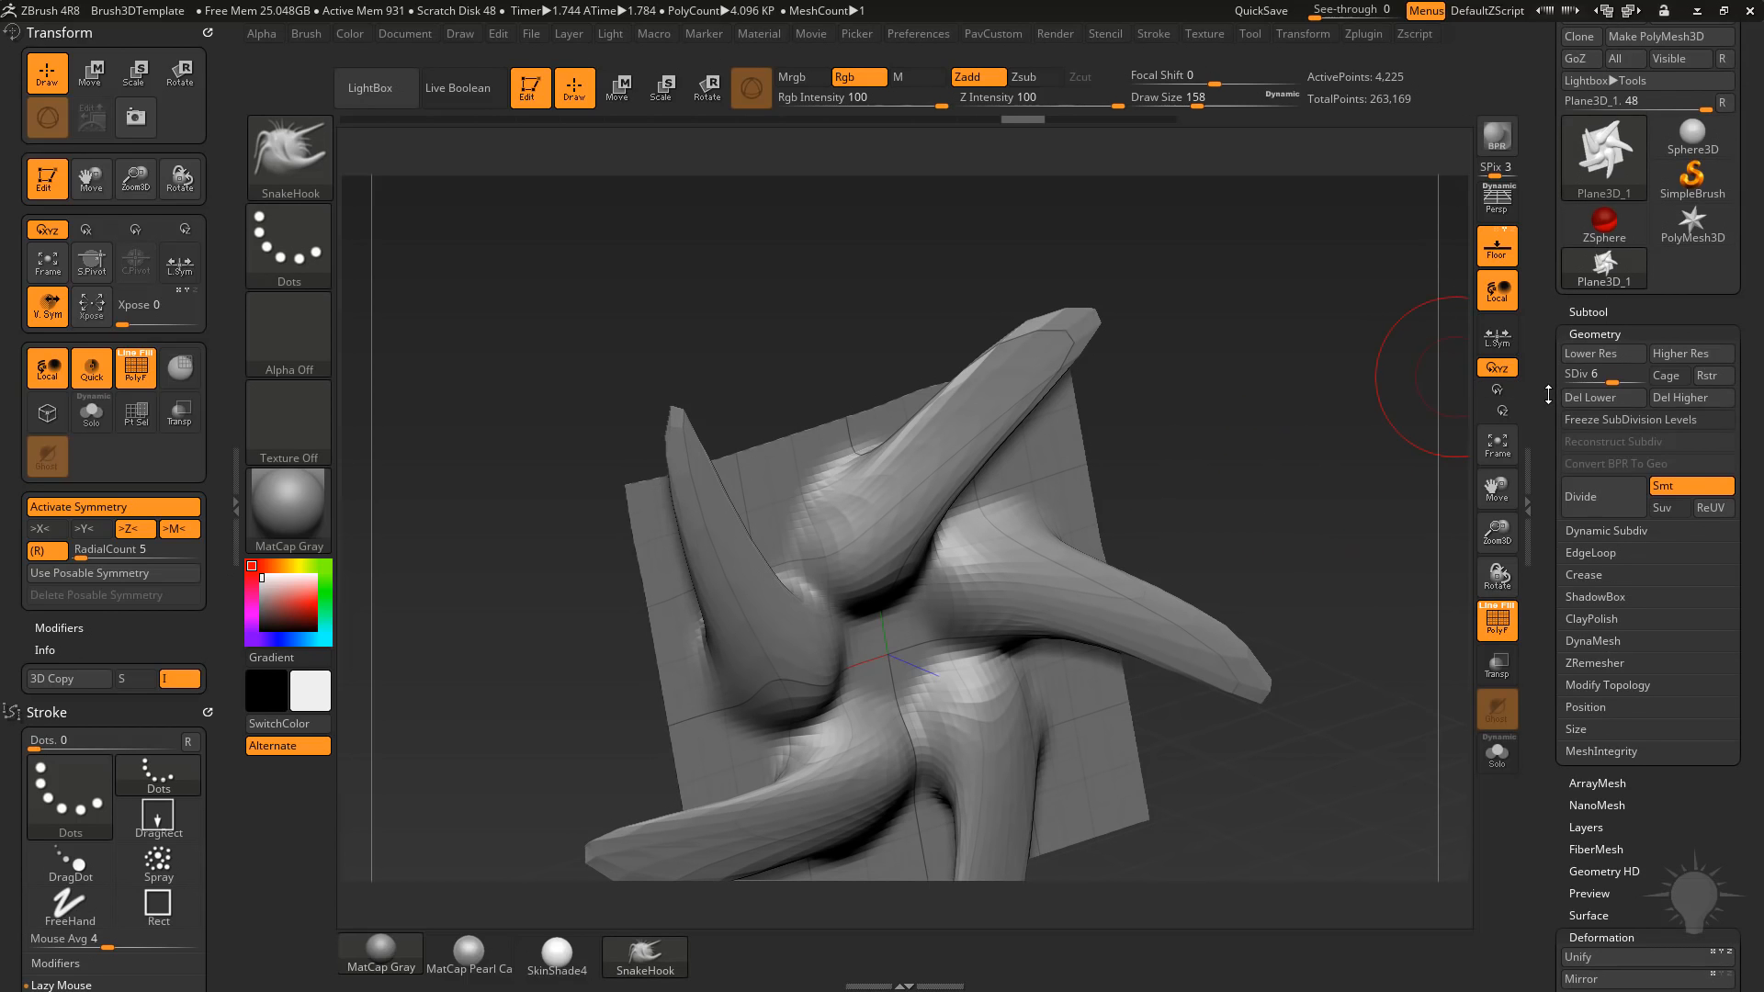
left_click(1598, 378)
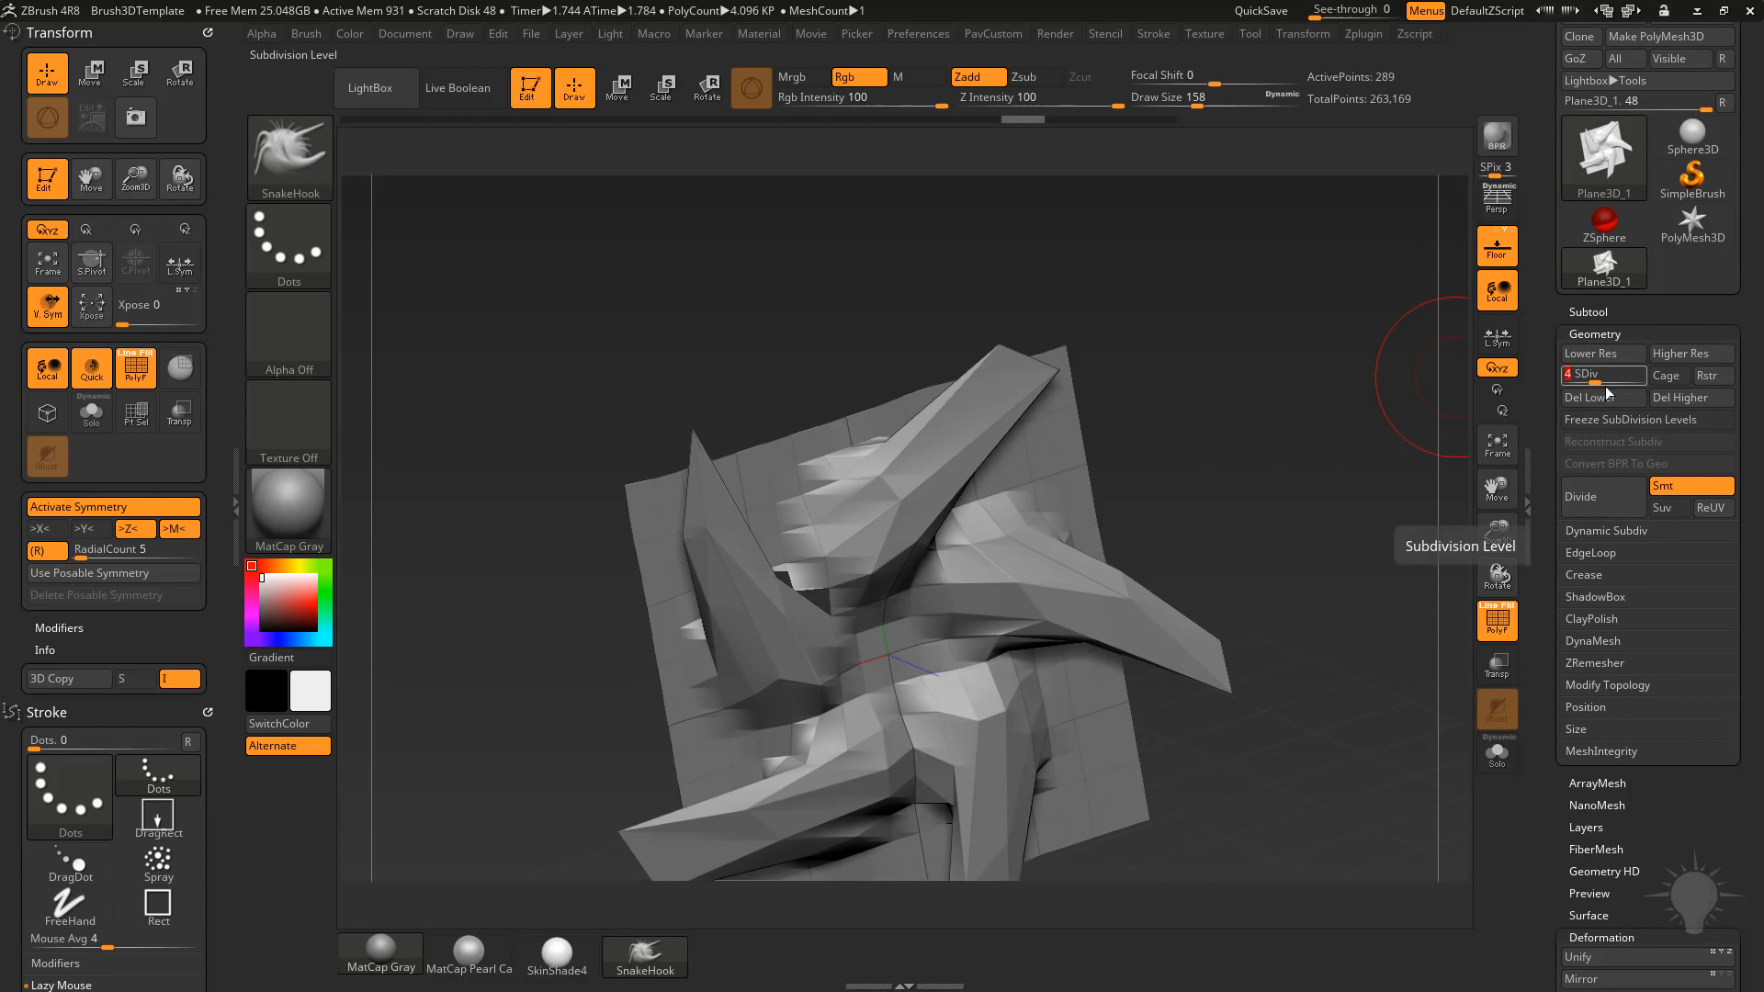
mouse_move(923, 522)
left_mouse_down("shift")
mouse_move(982, 461)
mouse_move(838, 413)
mouse_move(864, 514)
mouse_move(850, 551)
left_mouse_up("shift")
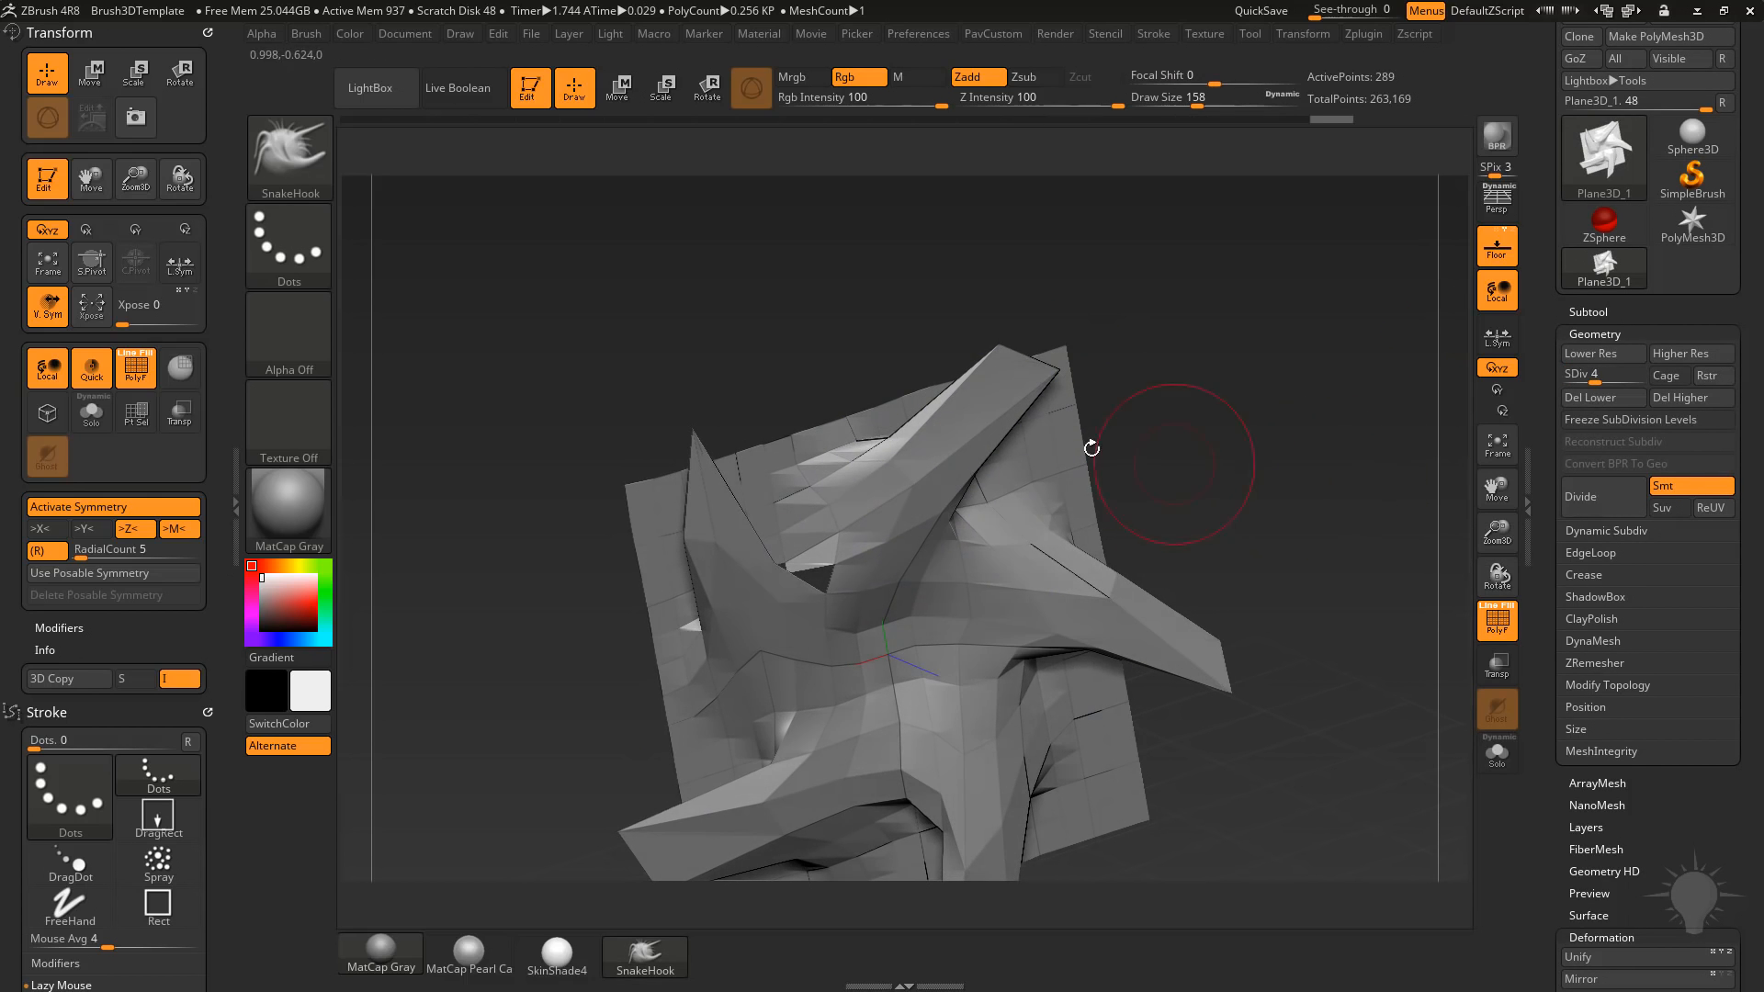
Open the subtool's Project options and reproject the higher subdivision levels onto the mesh.
left_click(1573, 313, "shift")
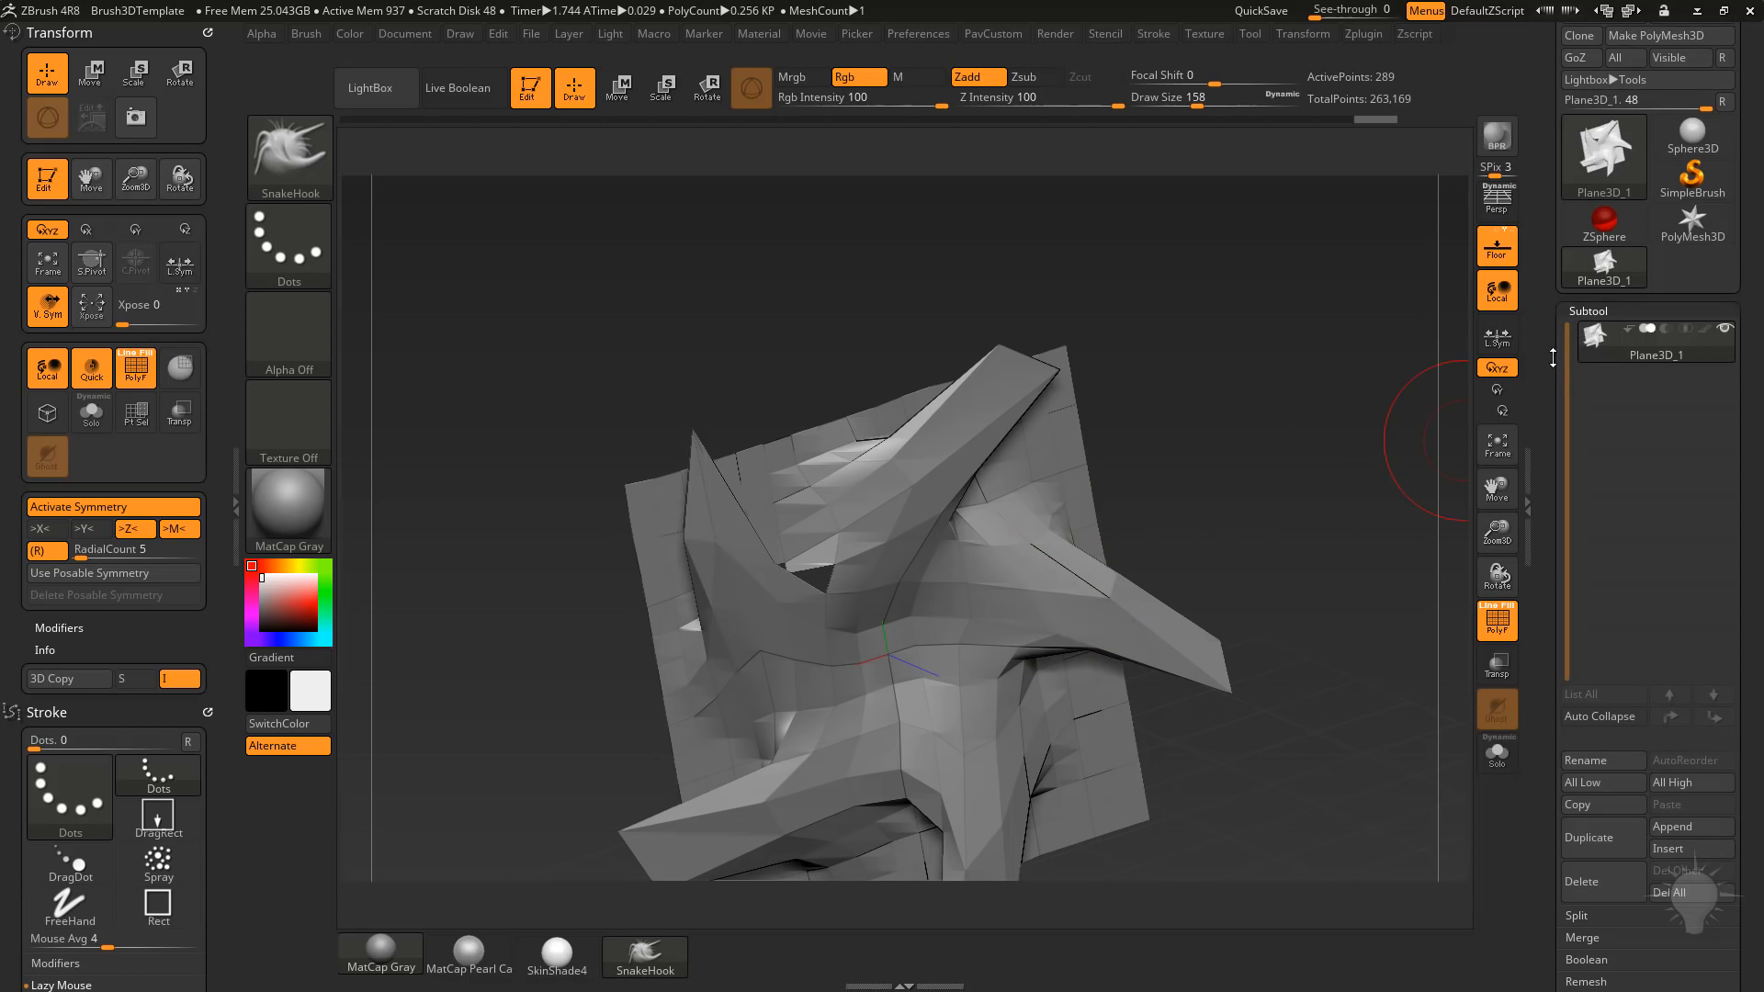
left_click_drag(1551, 358, 1551, 264)
left_click(1569, 659)
left_click_drag(1548, 659, 1535, 539)
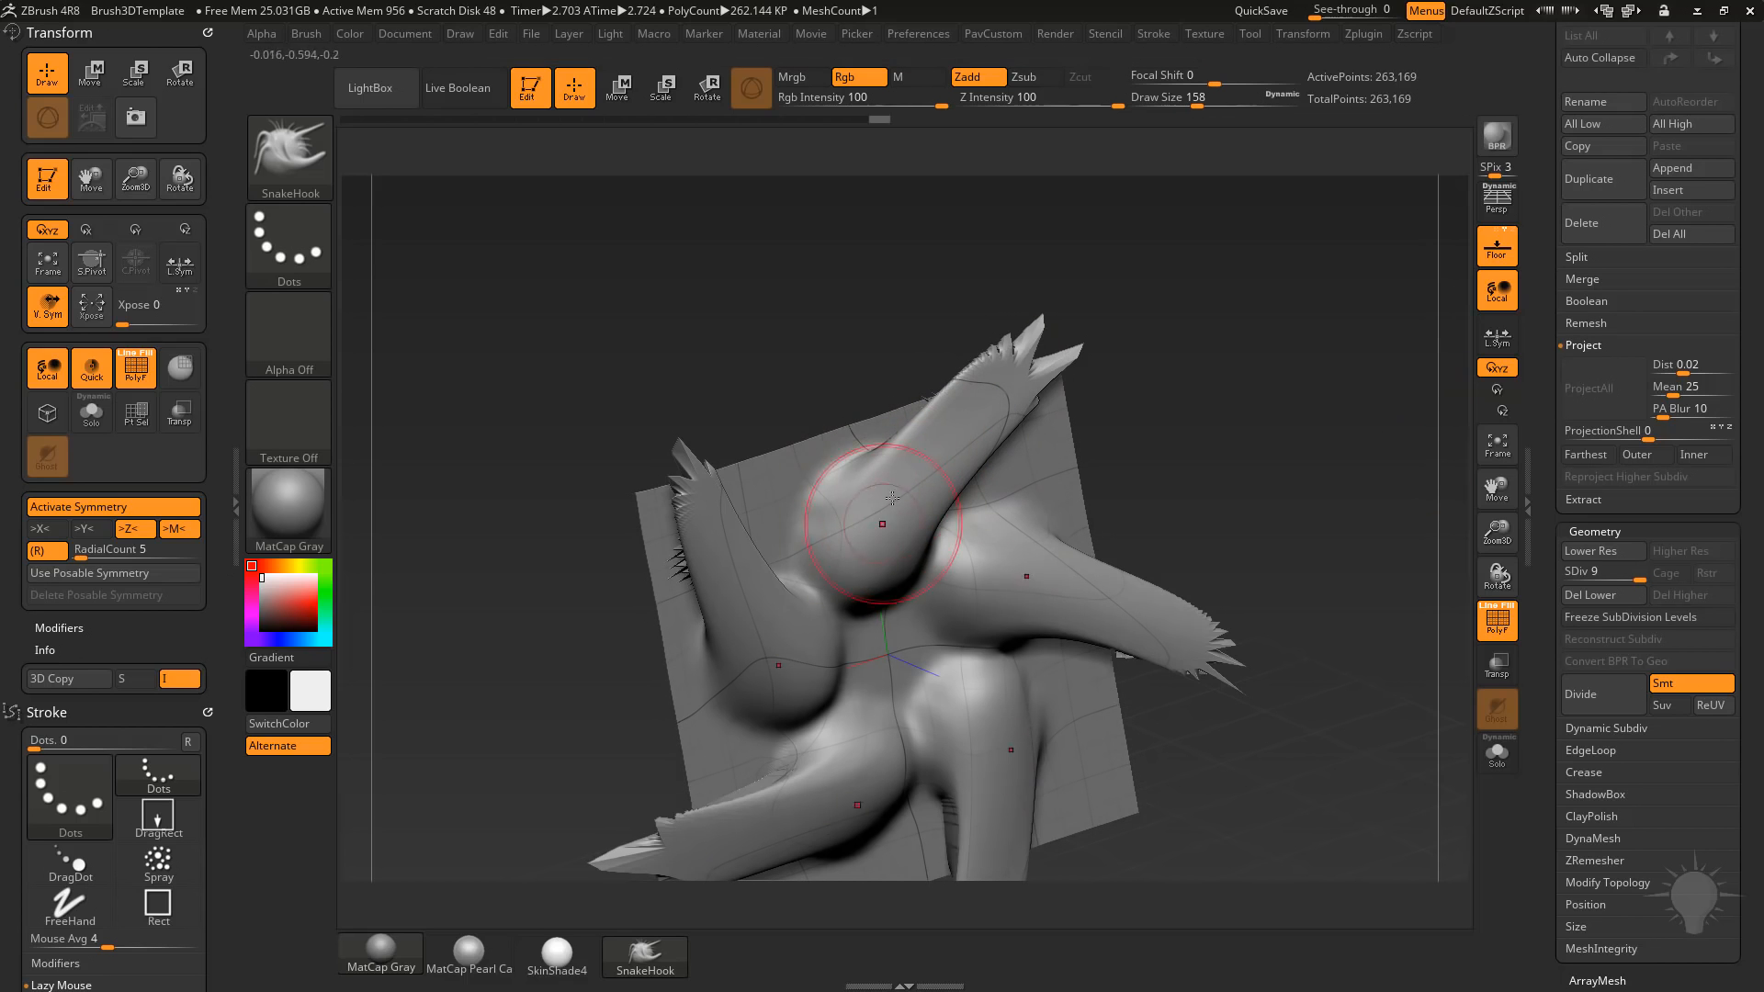
Smooth the jagged tips of the five arms at subdivision level 9.
left_click_drag(1233, 470, 1243, 397)
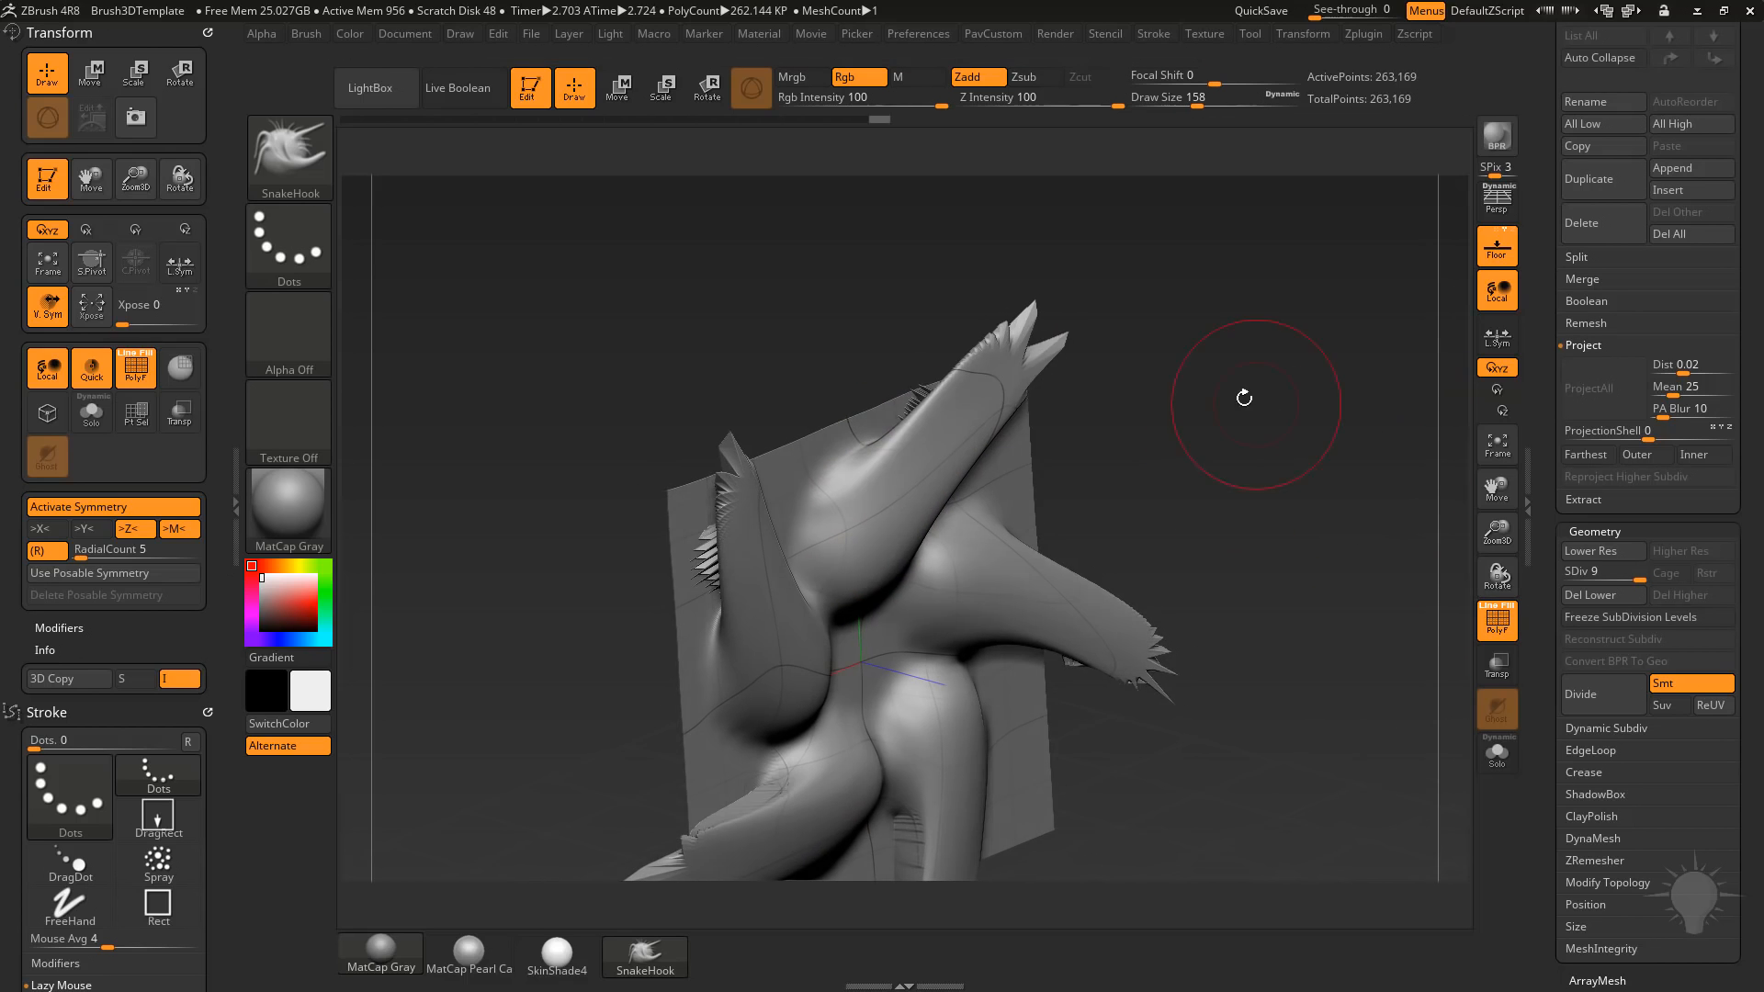
mouse_move(885, 316)
left_mouse_down()
mouse_move(1122, 428)
mouse_move(984, 394)
mouse_move(895, 313)
left_mouse_up()
key("shift")
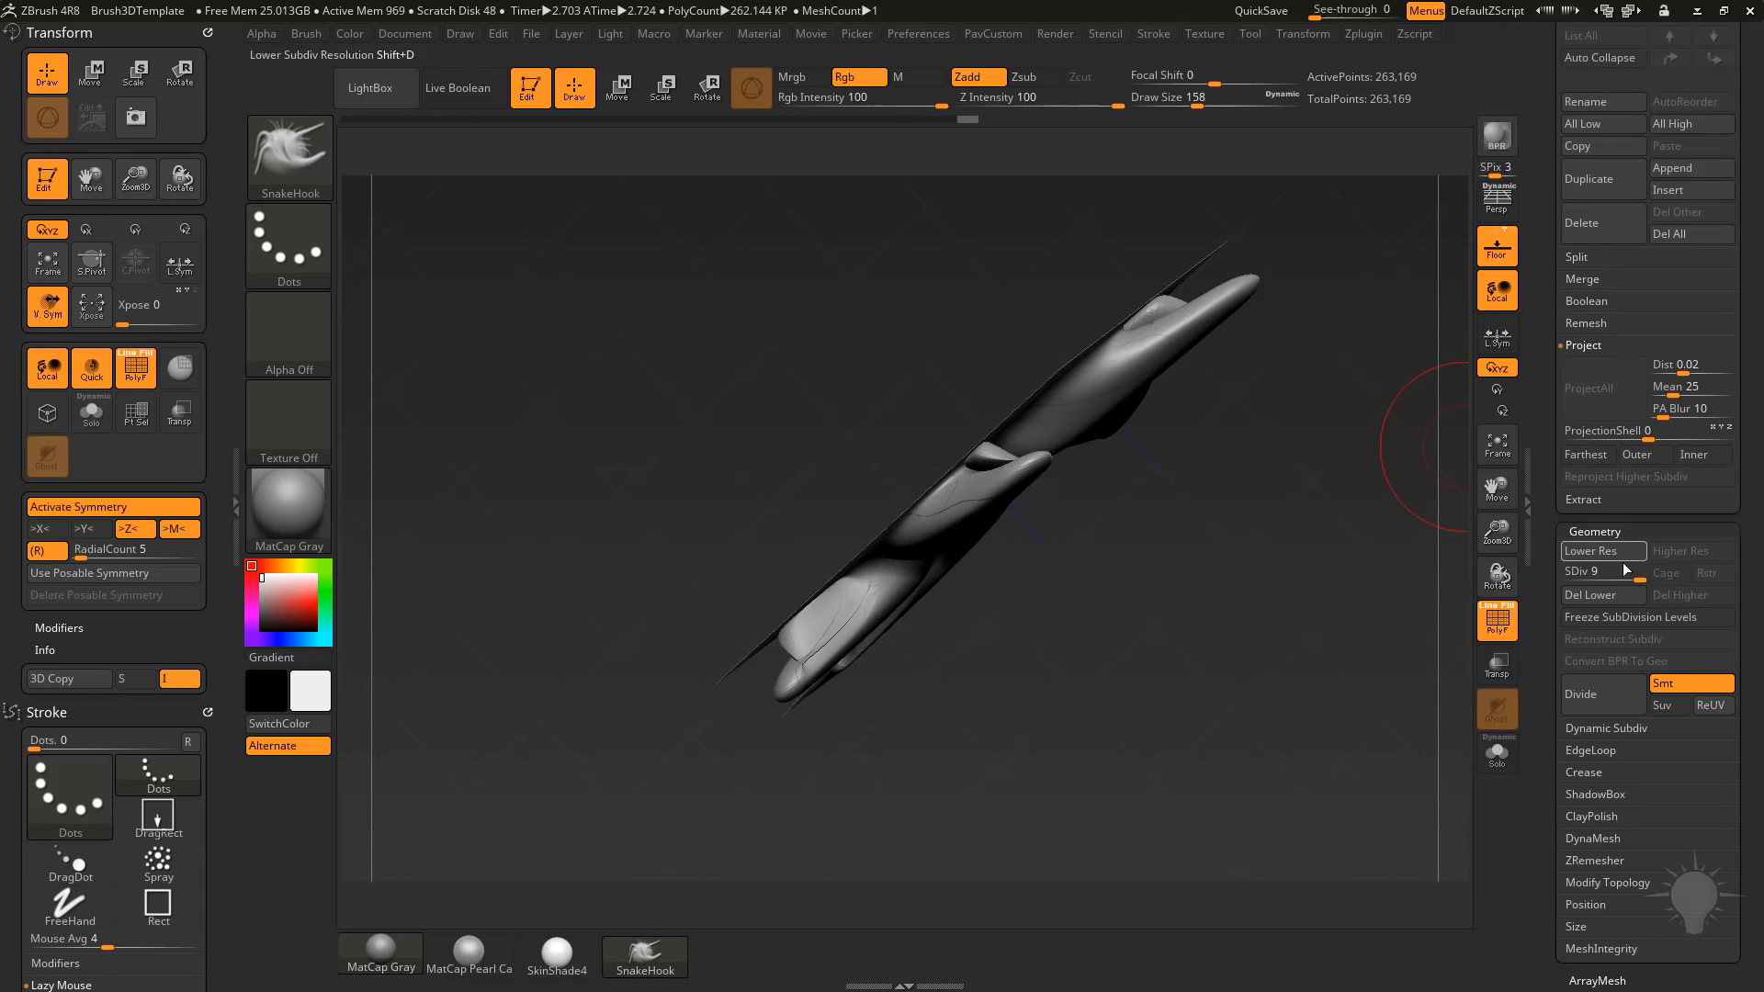
Lower the subdivision level to 6, reshape the arms, and step up to level 7.
left_click_drag(1617, 574, 1613, 575)
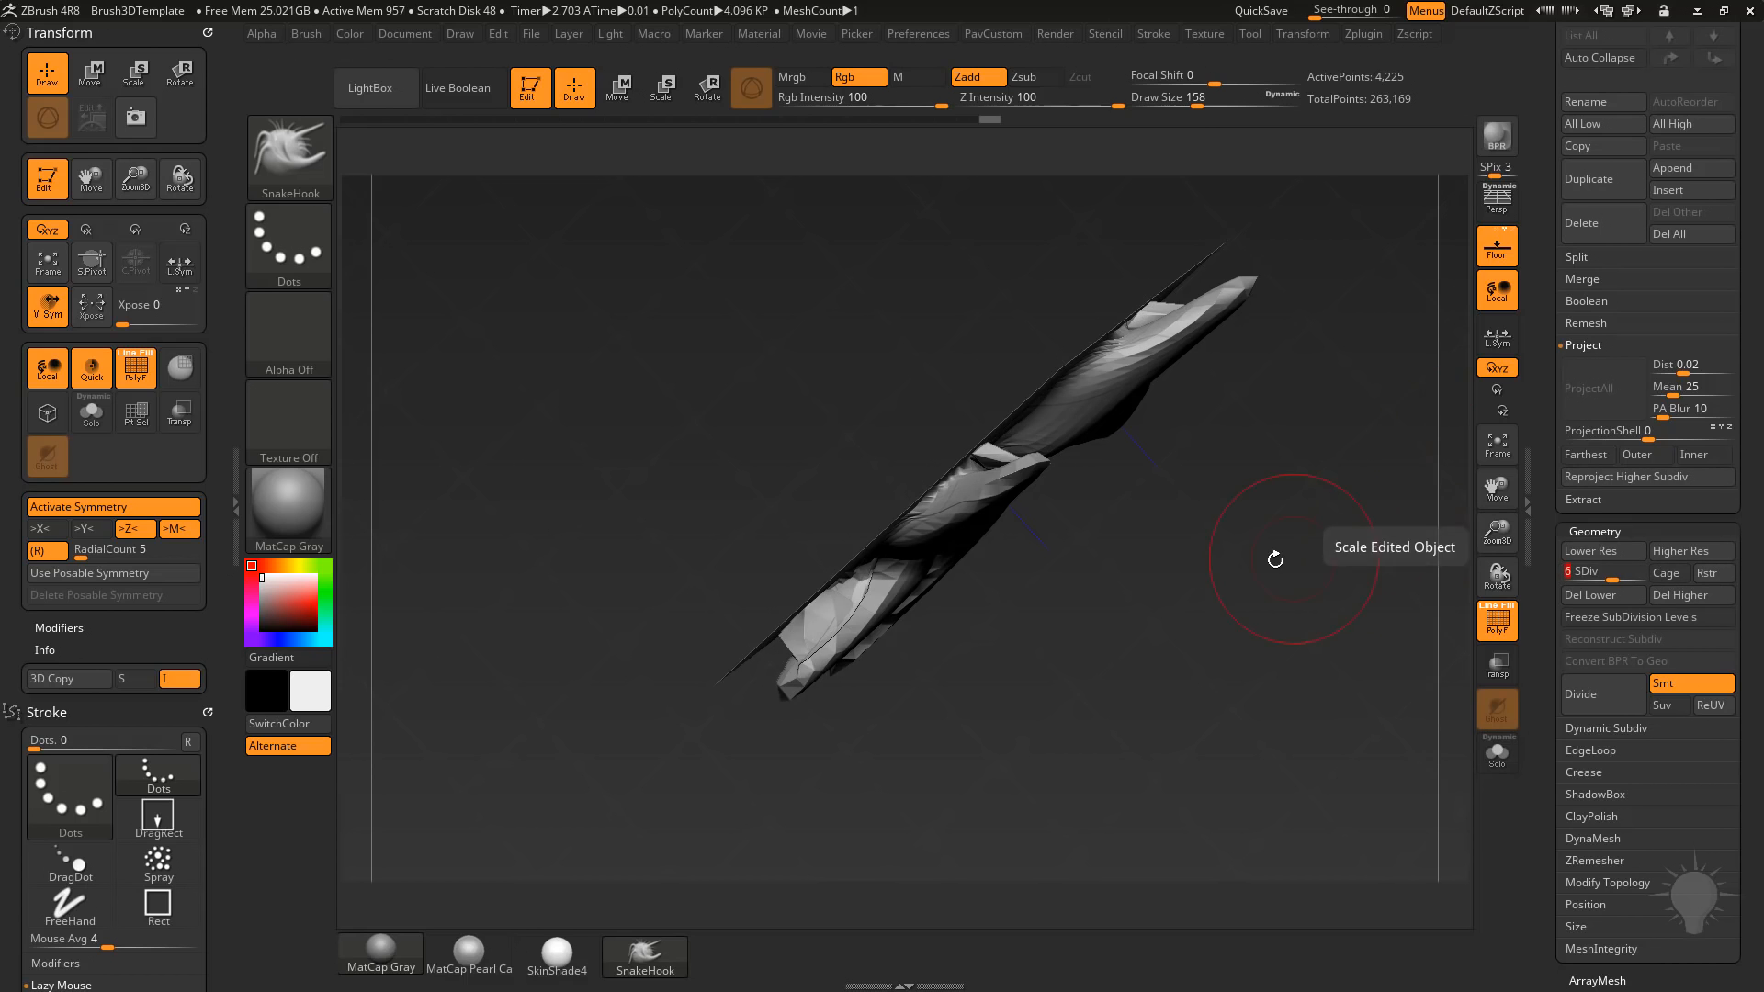
left_click_drag(1273, 557, 1231, 542)
mouse_move(1031, 467)
left_mouse_down("shift")
mouse_move(997, 453)
mouse_move(1021, 450)
left_mouse_up("shift")
left_click_drag(1209, 560, 1171, 321)
mouse_move(1029, 478)
left_mouse_down("shift")
mouse_move(1051, 413)
mouse_move(996, 514)
mouse_move(1055, 397)
mouse_move(1014, 476)
left_mouse_up("shift")
key("d")
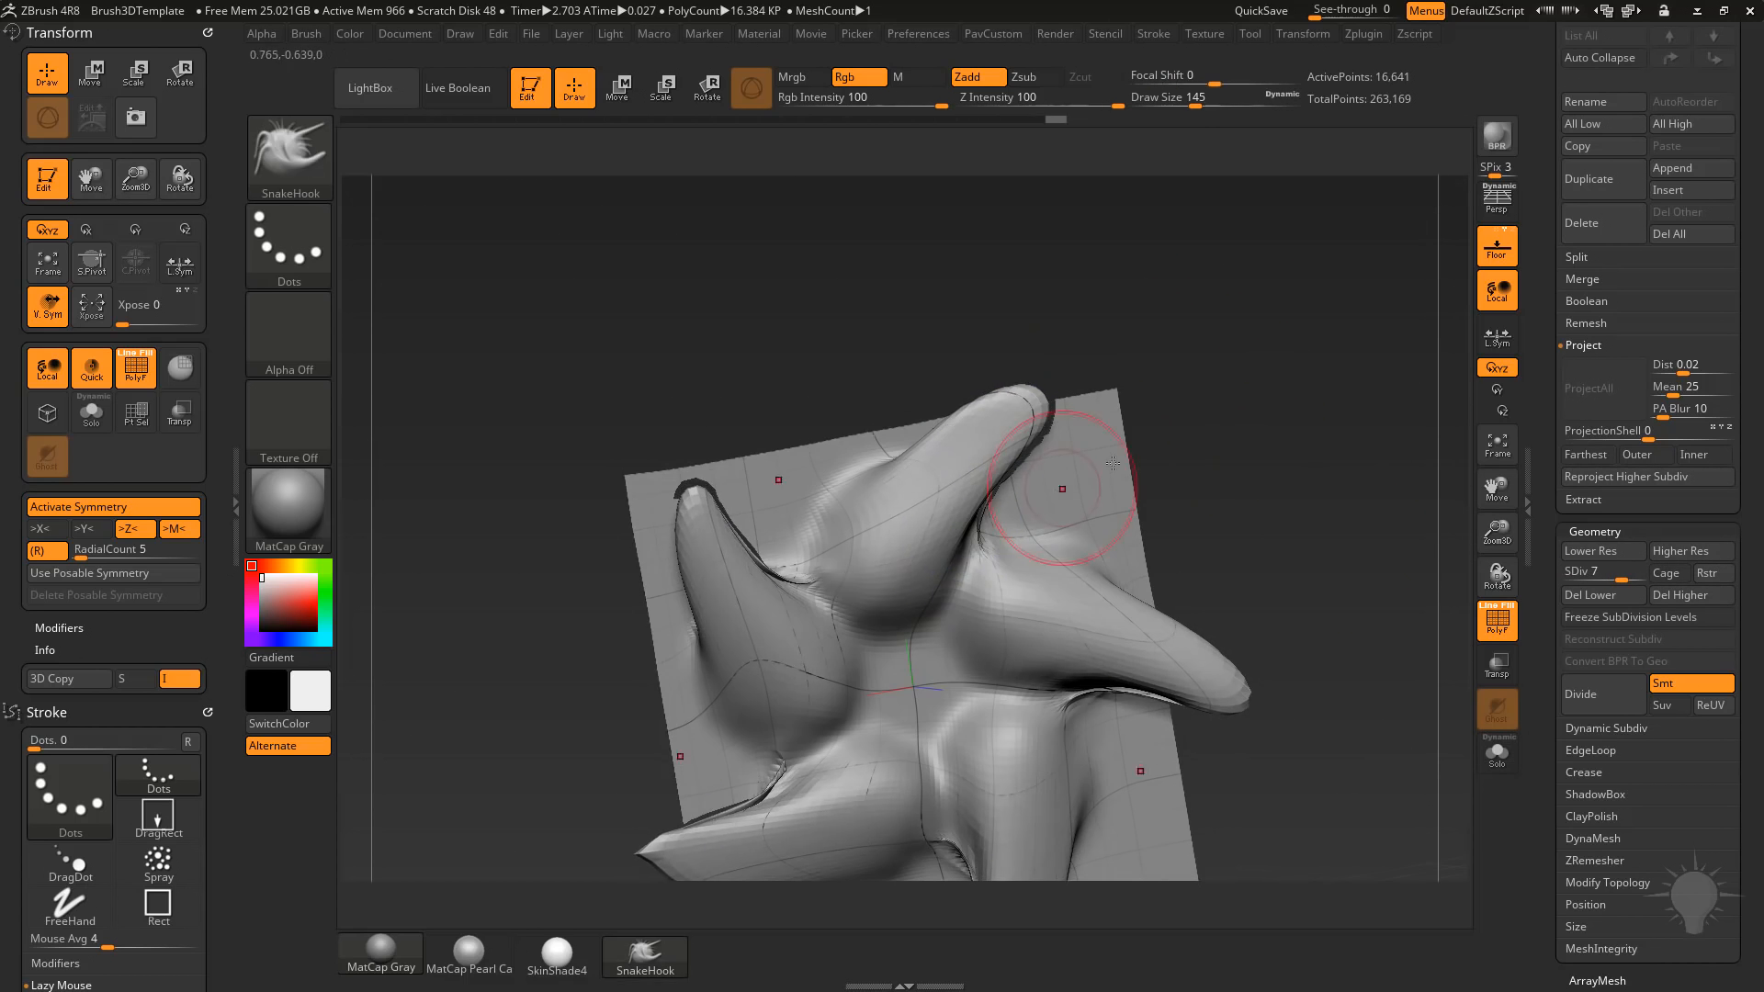
Lengthen and bend the five arms at subdivision level 7 with a larger SnakeHook brush.
left_click_drag(1187, 507, 1022, 463)
key("s")
left_click_drag(1132, 394, 1144, 388)
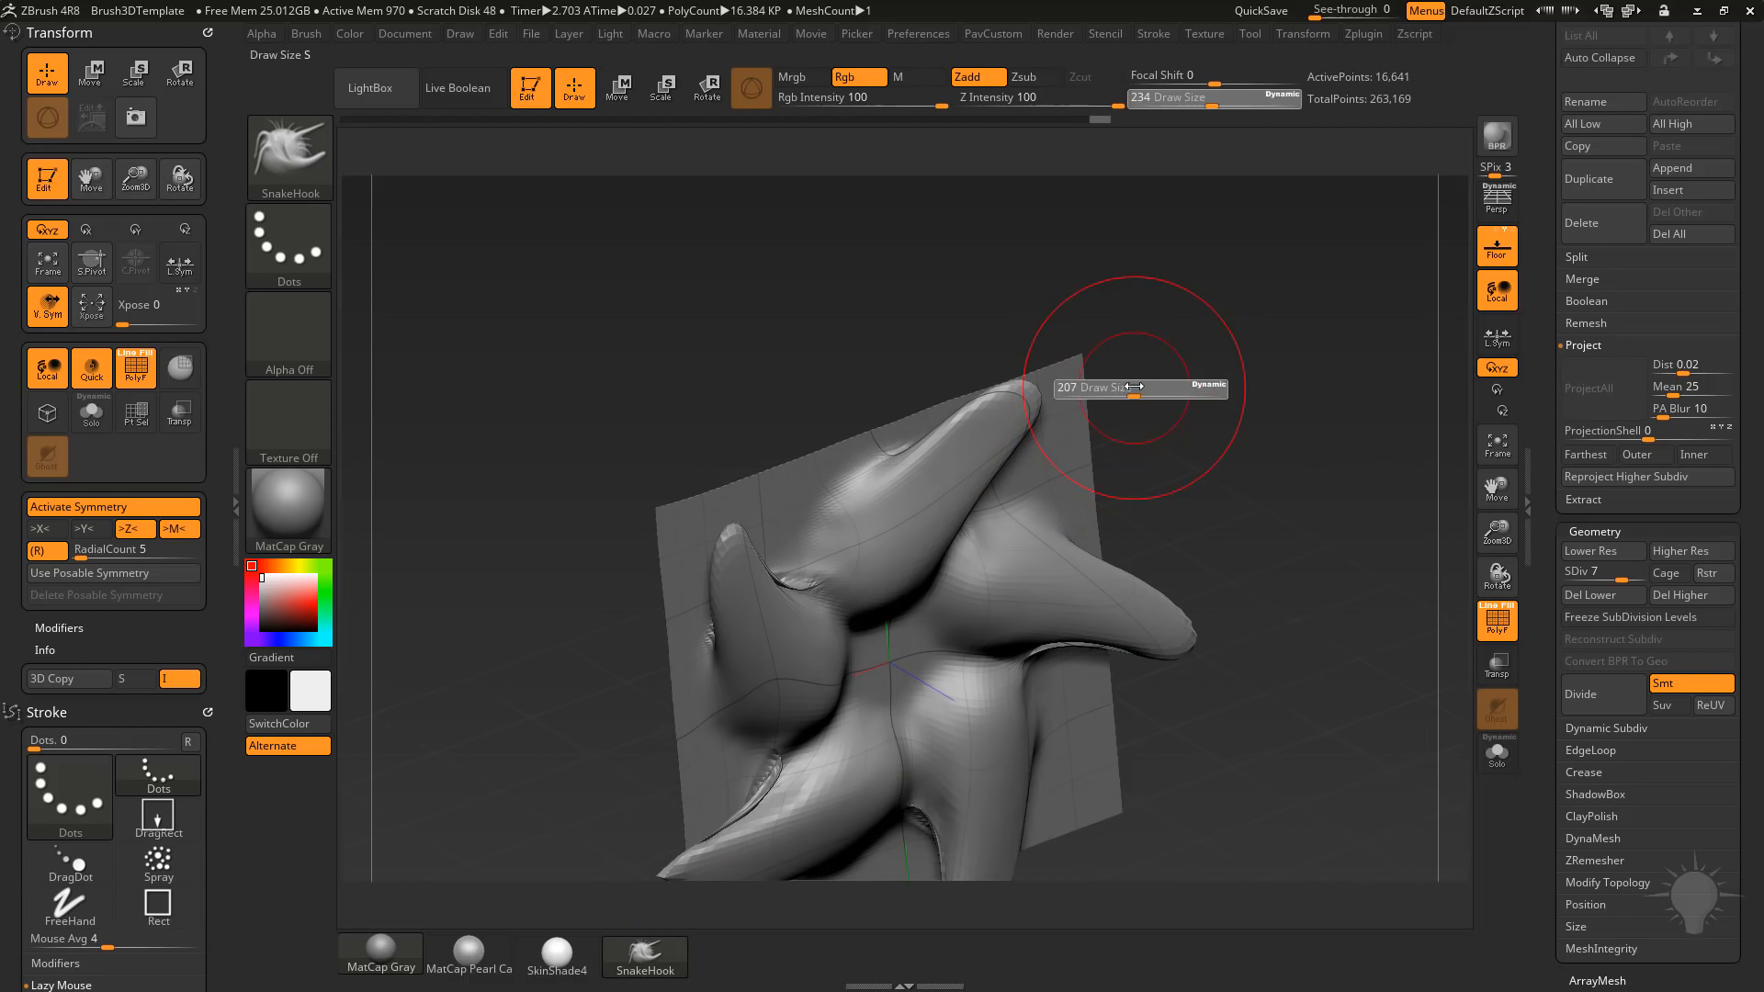
mouse_move(1014, 414)
left_mouse_down()
mouse_move(1178, 459)
mouse_move(1254, 446)
mouse_move(1321, 468)
left_mouse_up()
key("s")
left_click_drag(1295, 469, 1272, 446)
mouse_move(969, 451)
left_mouse_down("shift")
mouse_move(1016, 433)
mouse_move(1159, 445)
left_mouse_up("shift")
left_click_drag(1331, 444, 1309, 376, "alt")
mouse_move(1309, 377)
left_mouse_down()
mouse_move(1236, 400)
mouse_move(1507, 315)
mouse_move(1282, 309)
mouse_move(1304, 322)
left_mouse_up()
mouse_move(1304, 321)
left_mouse_down("alt")
mouse_move(1324, 355)
mouse_move(1291, 387)
left_mouse_up("alt")
Reduce the SnakeHook draw size and pull the arm tips further out from the plane.
key("s")
left_click_drag(1371, 341, 1323, 321, "alt")
left_click_drag(1357, 468, 1323, 453)
mouse_move(1128, 282)
left_mouse_down("ctrl")
mouse_move(1019, 393)
mouse_move(1102, 394)
left_mouse_up("ctrl")
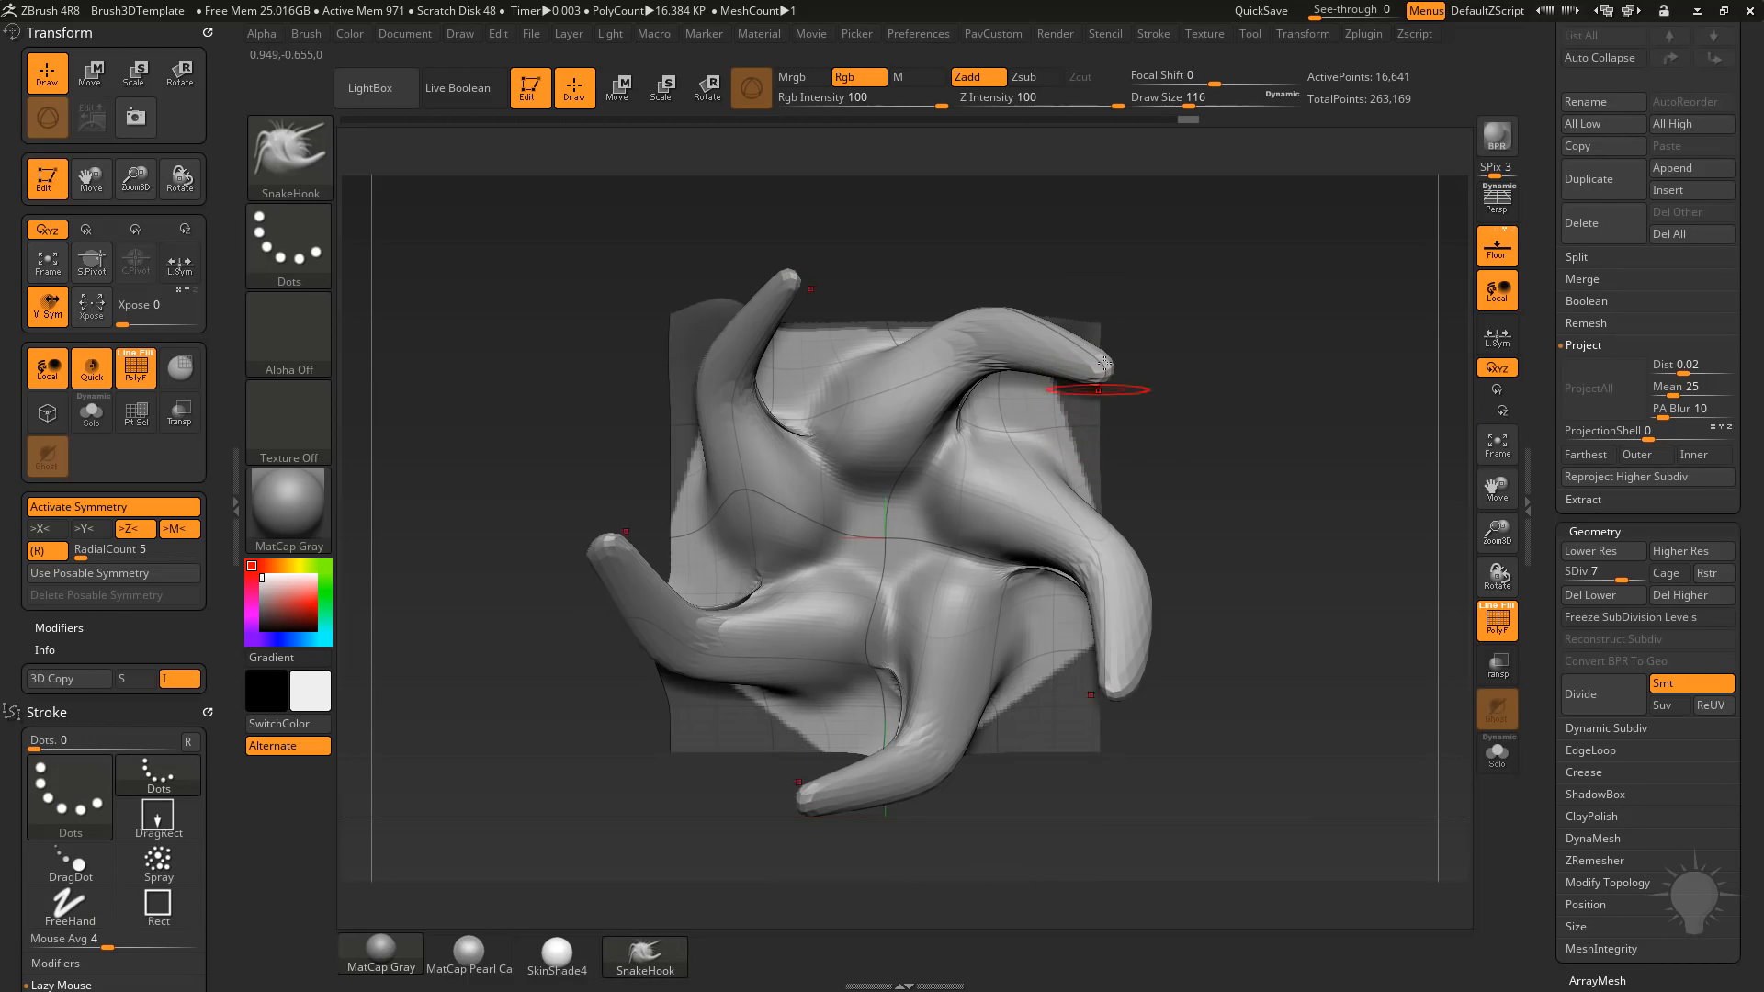
mouse_move(1277, 421)
left_mouse_down()
mouse_move(1251, 439)
mouse_move(1220, 425)
mouse_move(1248, 395)
mouse_move(1300, 419)
left_mouse_up()
Turn off symmetry, lasso-mask the plane's distorted outer border, and invert the mask so only the border stays editable.
key("x")
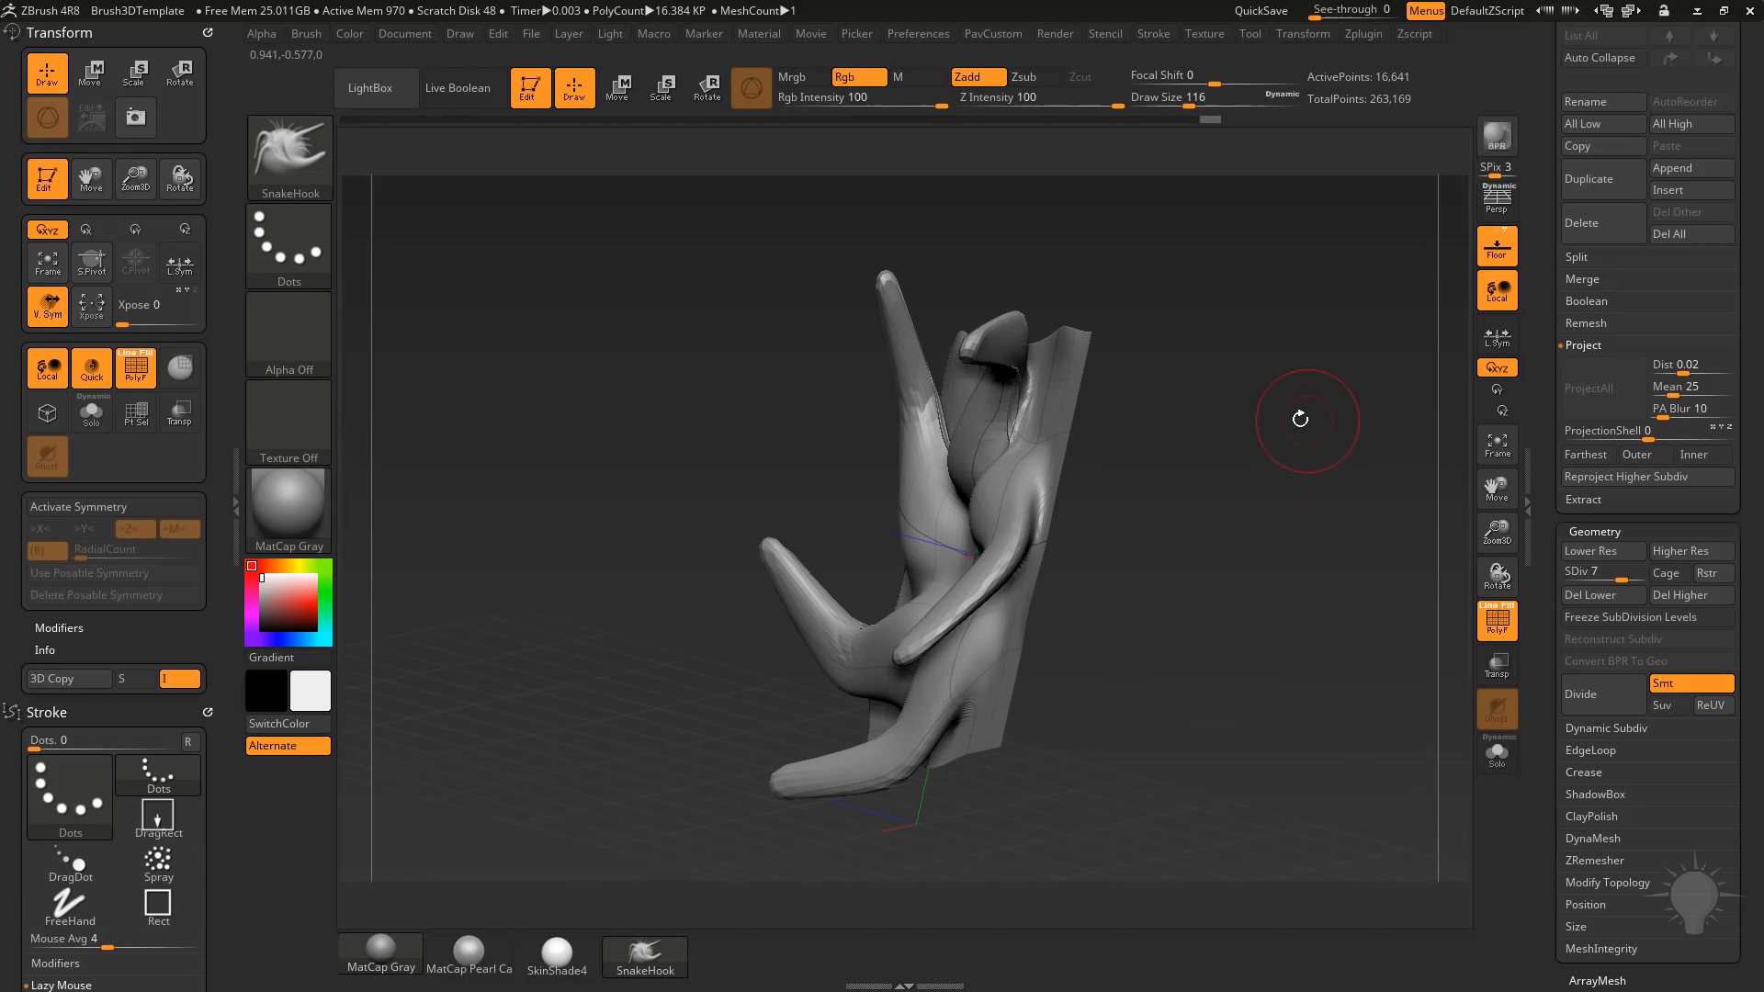
left_click_drag(1146, 380, 1190, 387)
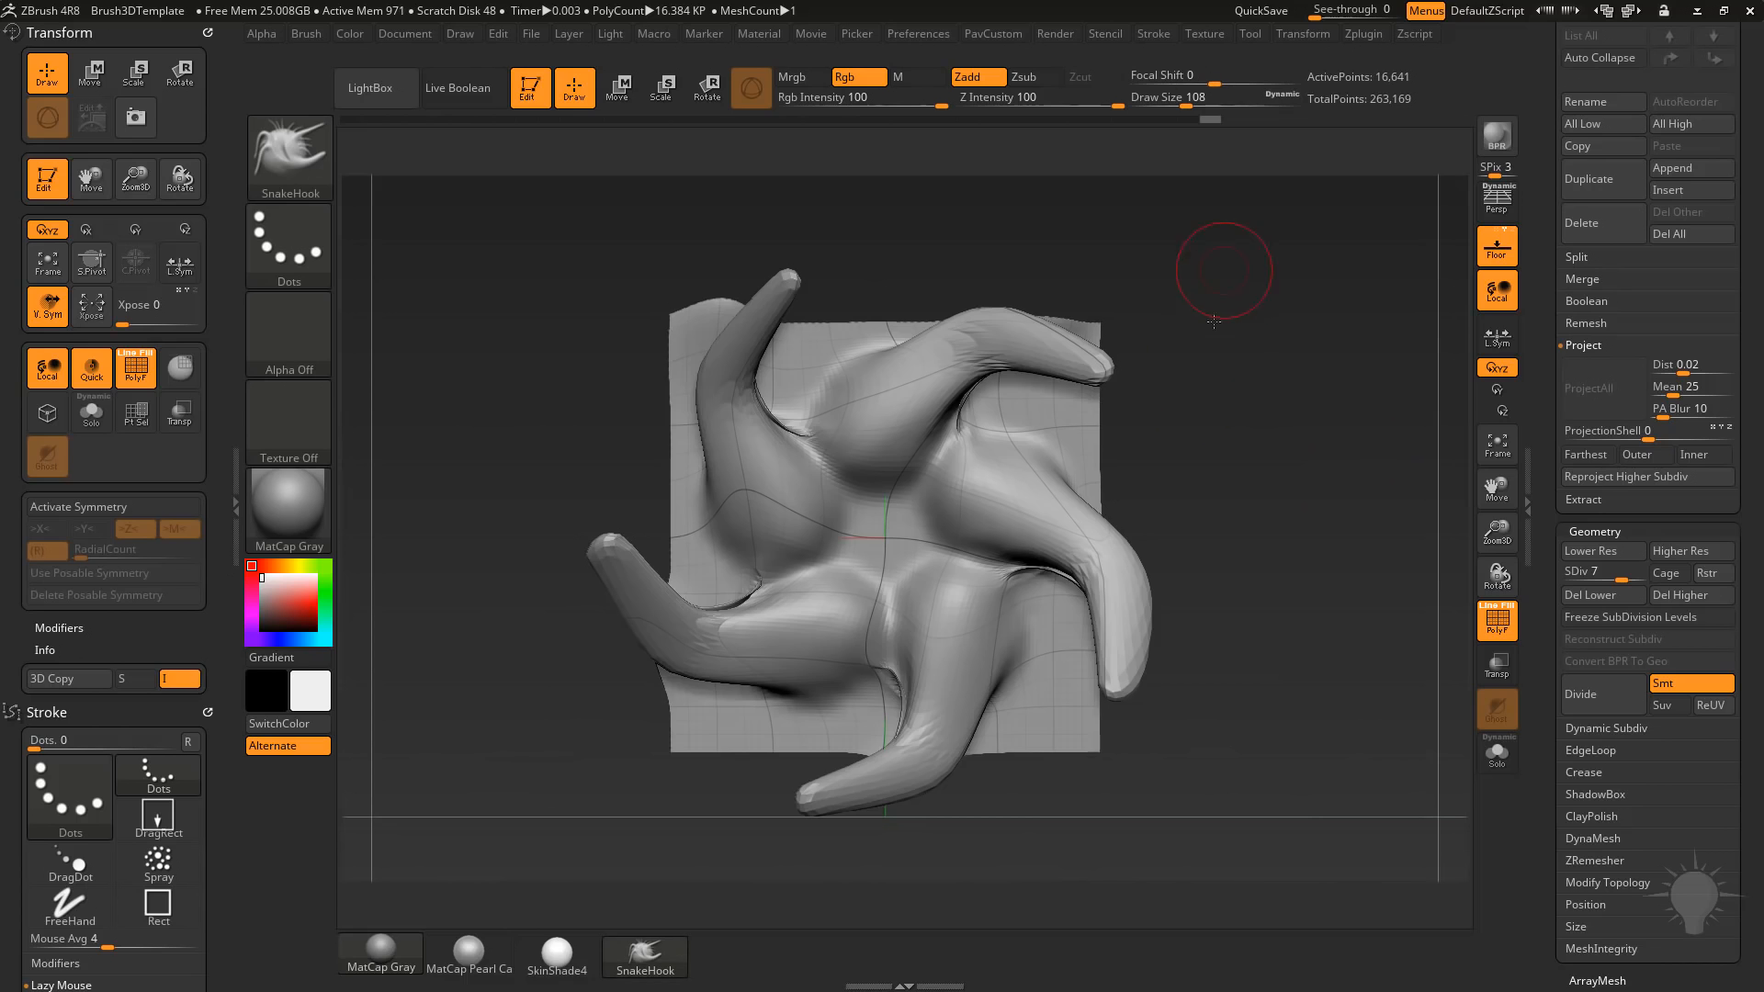
left_click_drag(1185, 234, 1201, 431, "alt")
mouse_move(1202, 431)
left_mouse_down()
mouse_move(1112, 419)
mouse_move(1039, 540)
left_mouse_up()
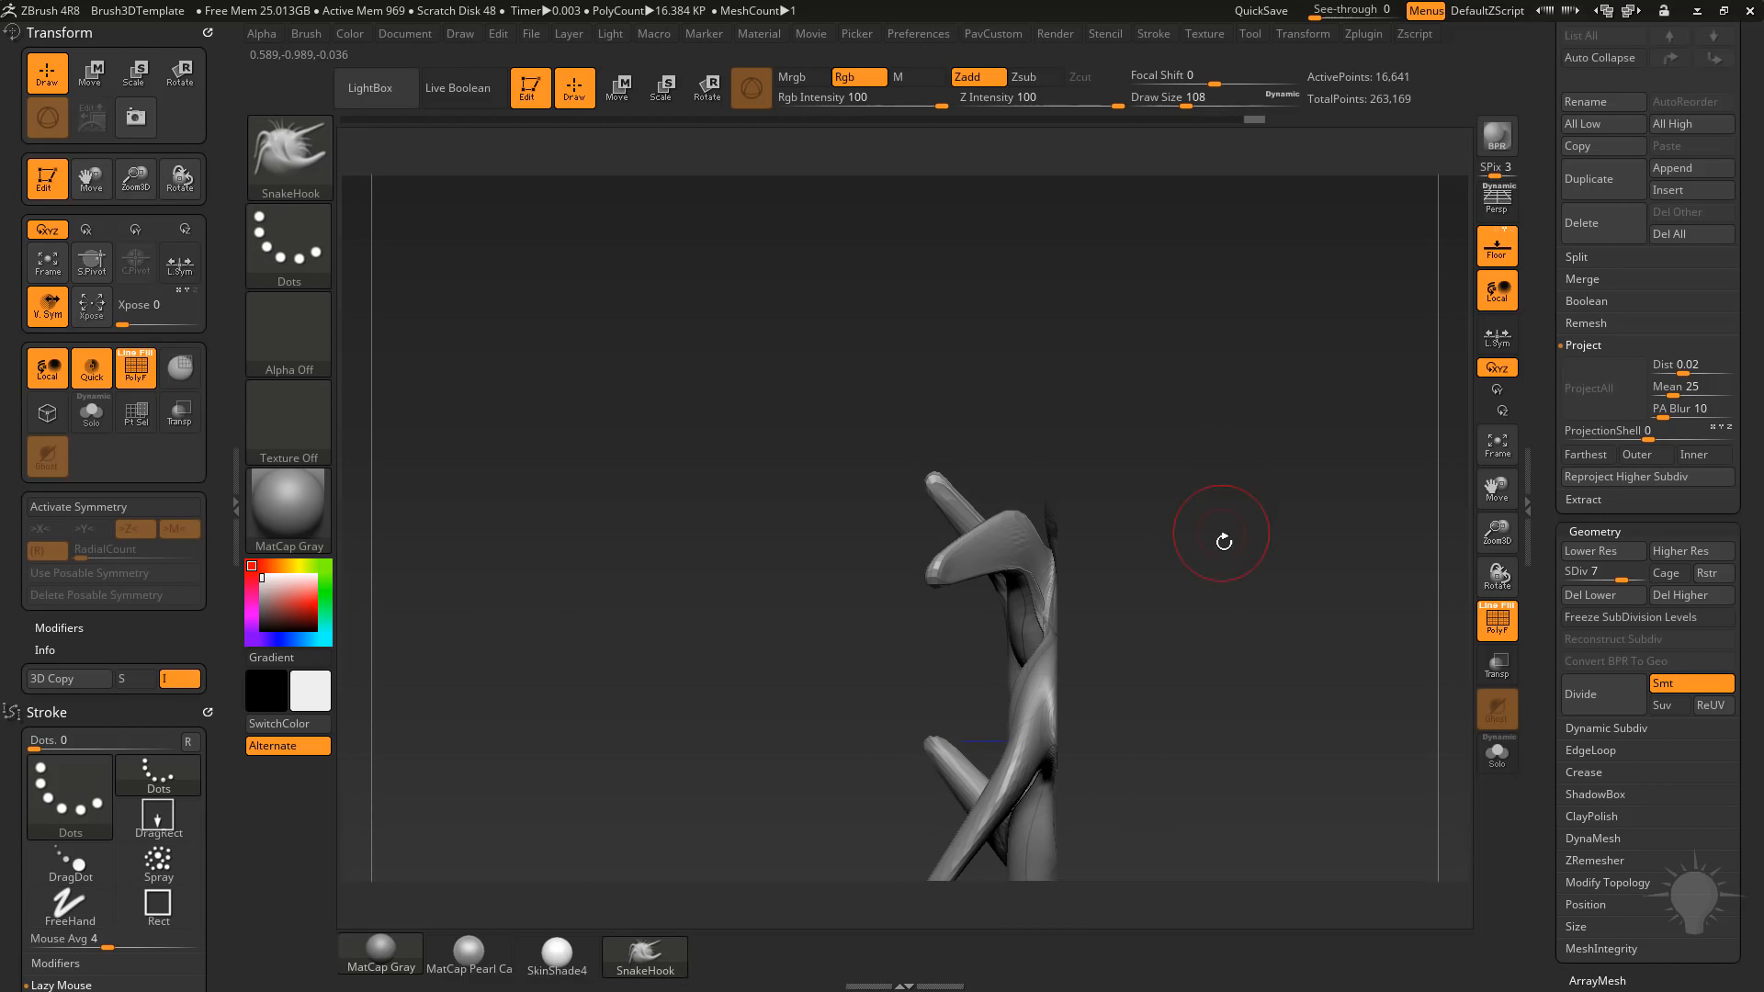
left_click_drag(1224, 542, 1179, 308, "alt")
mouse_move(1212, 467)
left_mouse_down("shift")
mouse_move(1271, 461)
mouse_move(1193, 474)
left_mouse_up("shift")
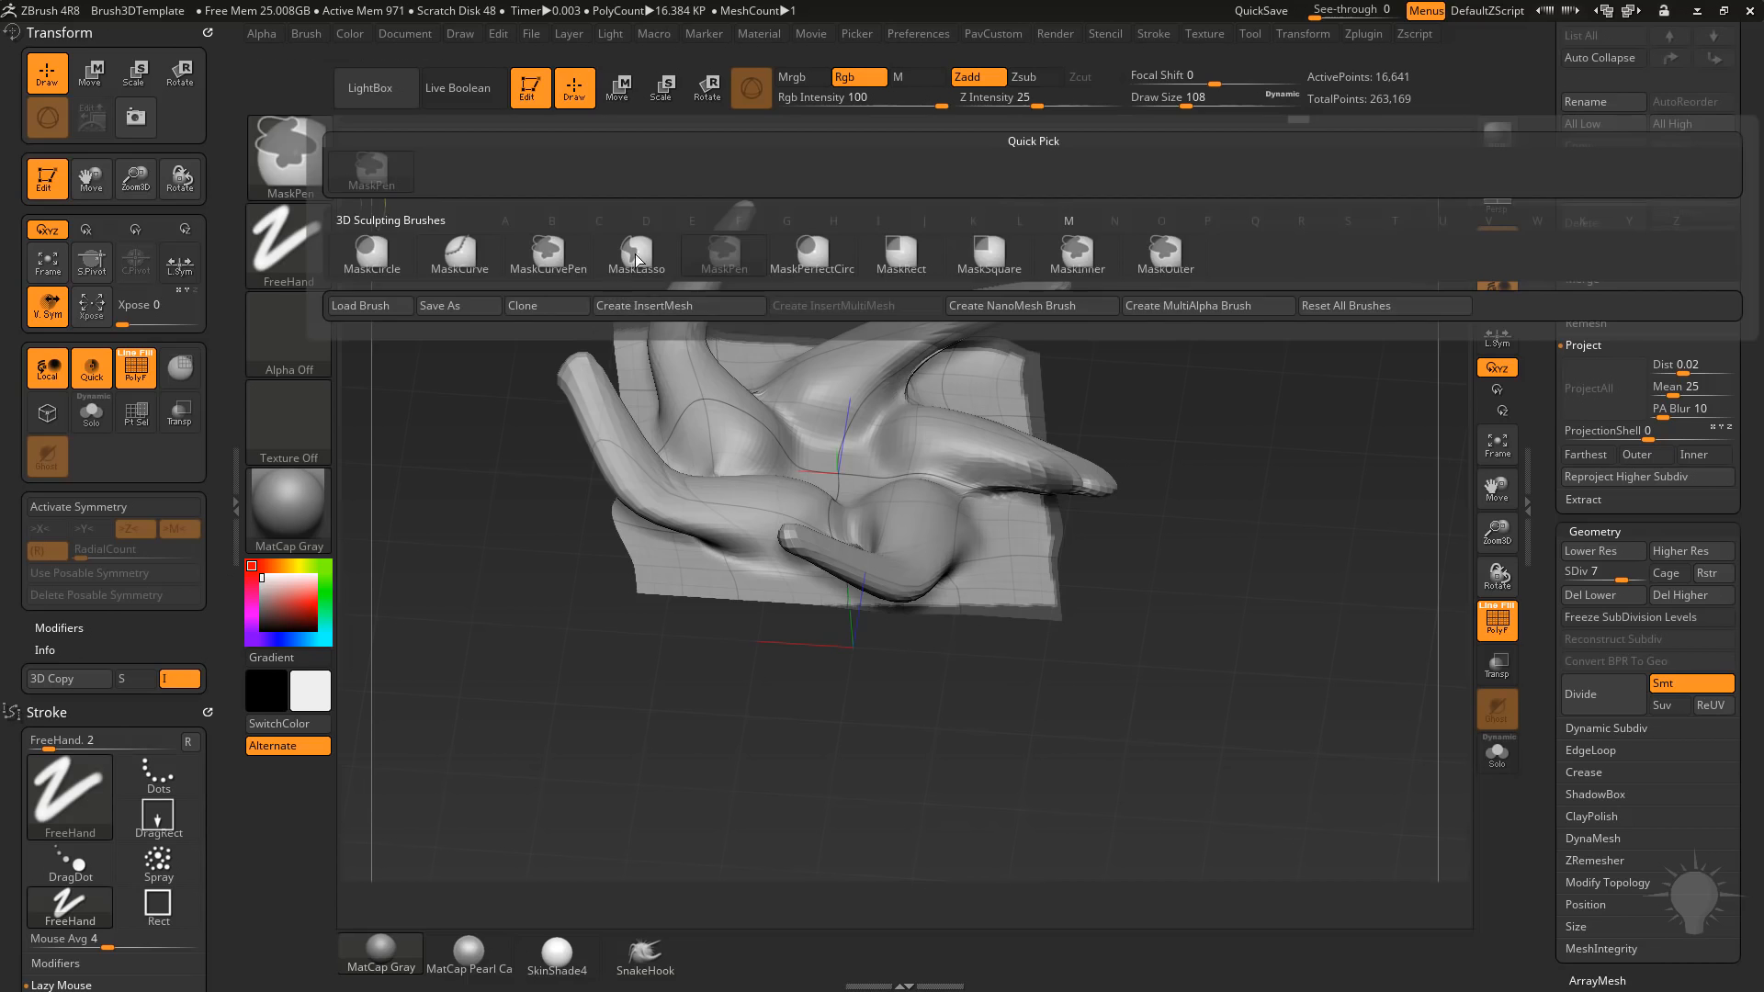
left_click(637, 252)
mouse_move(601, 593)
left_mouse_down("ctrl")
mouse_move(782, 695)
mouse_move(827, 684)
left_mouse_up("ctrl")
left_click_drag(827, 684, 1084, 638, "ctrl")
mouse_move(1185, 561)
left_mouse_down()
mouse_move(1204, 616)
mouse_move(1272, 597)
left_mouse_up()
mouse_move(694, 571)
left_mouse_down("ctrl")
mouse_move(714, 274)
mouse_move(752, 407)
left_mouse_up("ctrl")
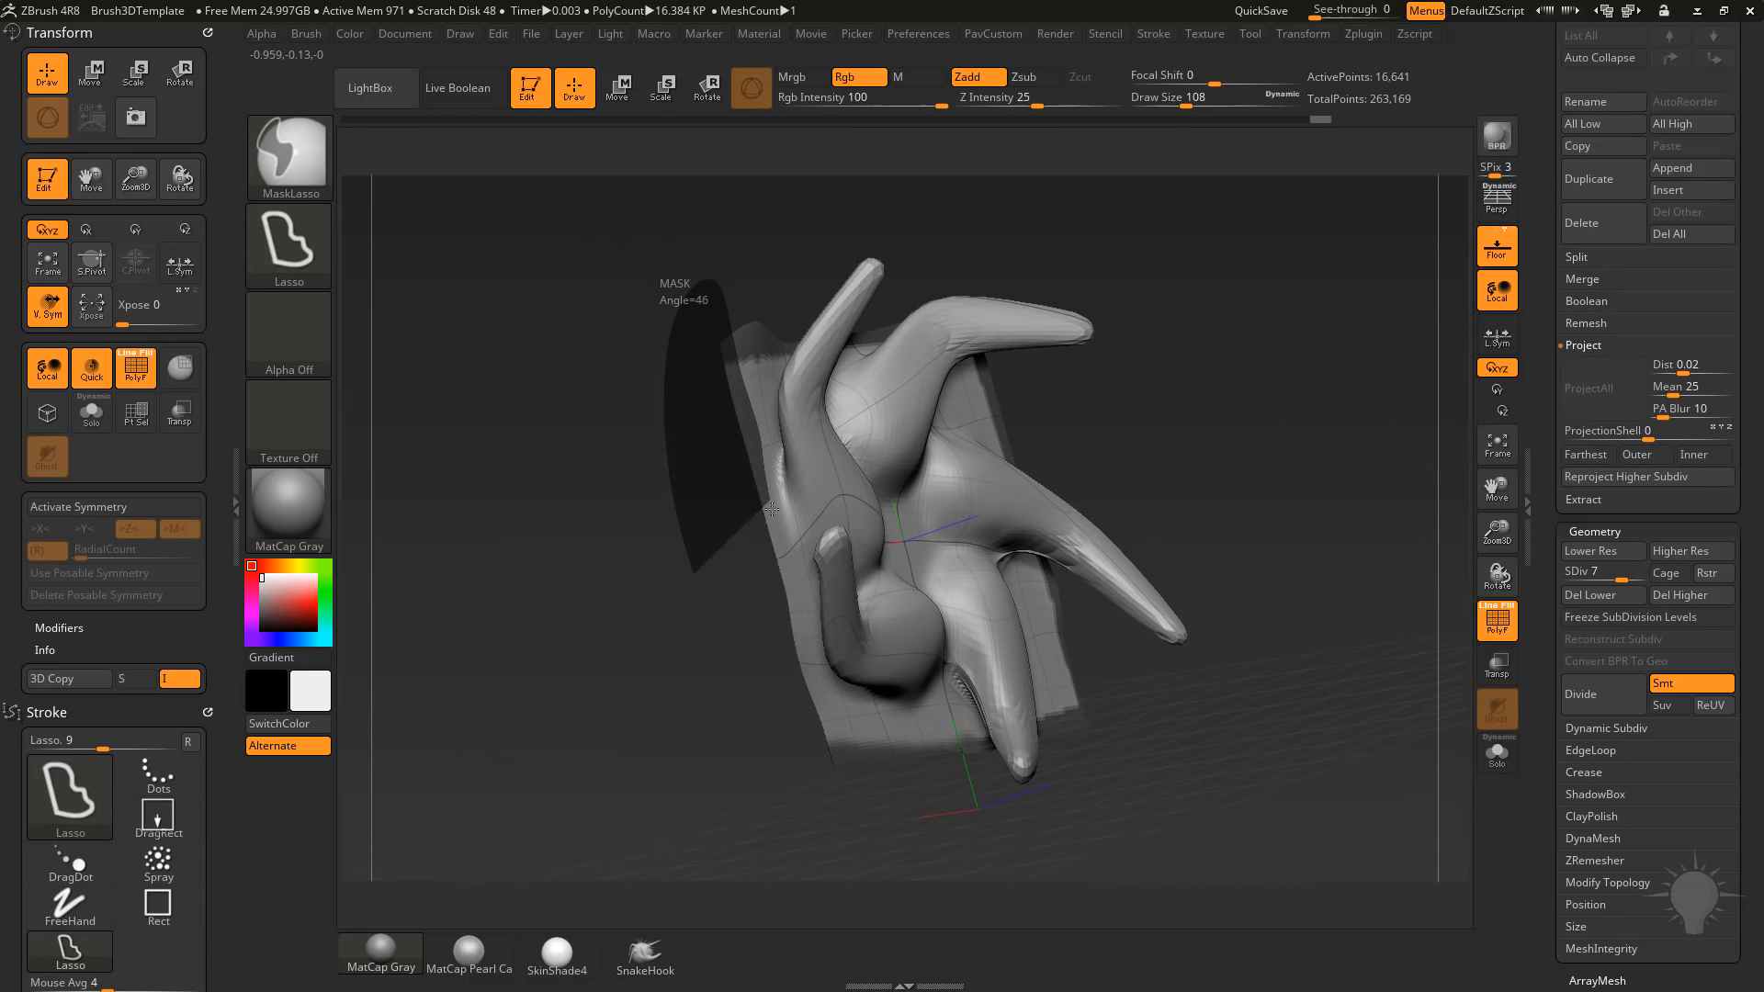
left_click_drag(818, 688, 726, 792, "ctrl")
mouse_move(1169, 495)
left_mouse_down()
mouse_move(1262, 479)
mouse_move(1252, 441)
mouse_move(1288, 511)
left_mouse_up()
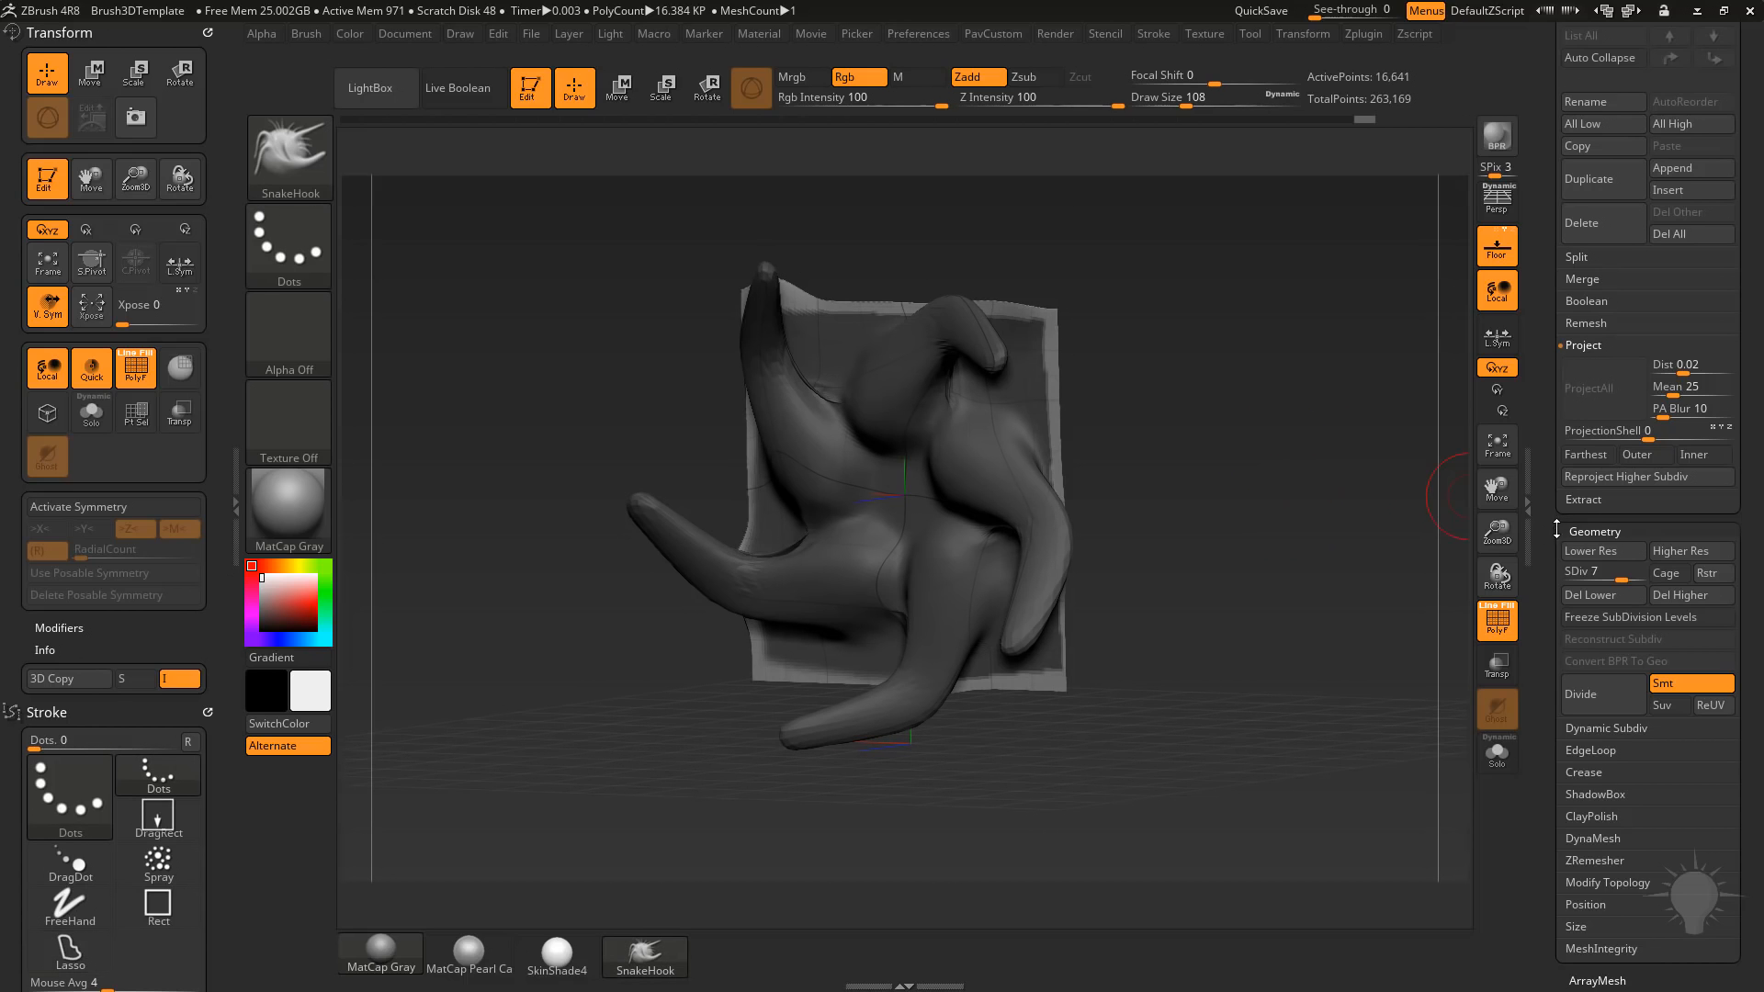
Apply the Morph to Grid deformation to straighten the unmasked border, and clear the mask.
left_click_drag(1556, 529, 1559, 317)
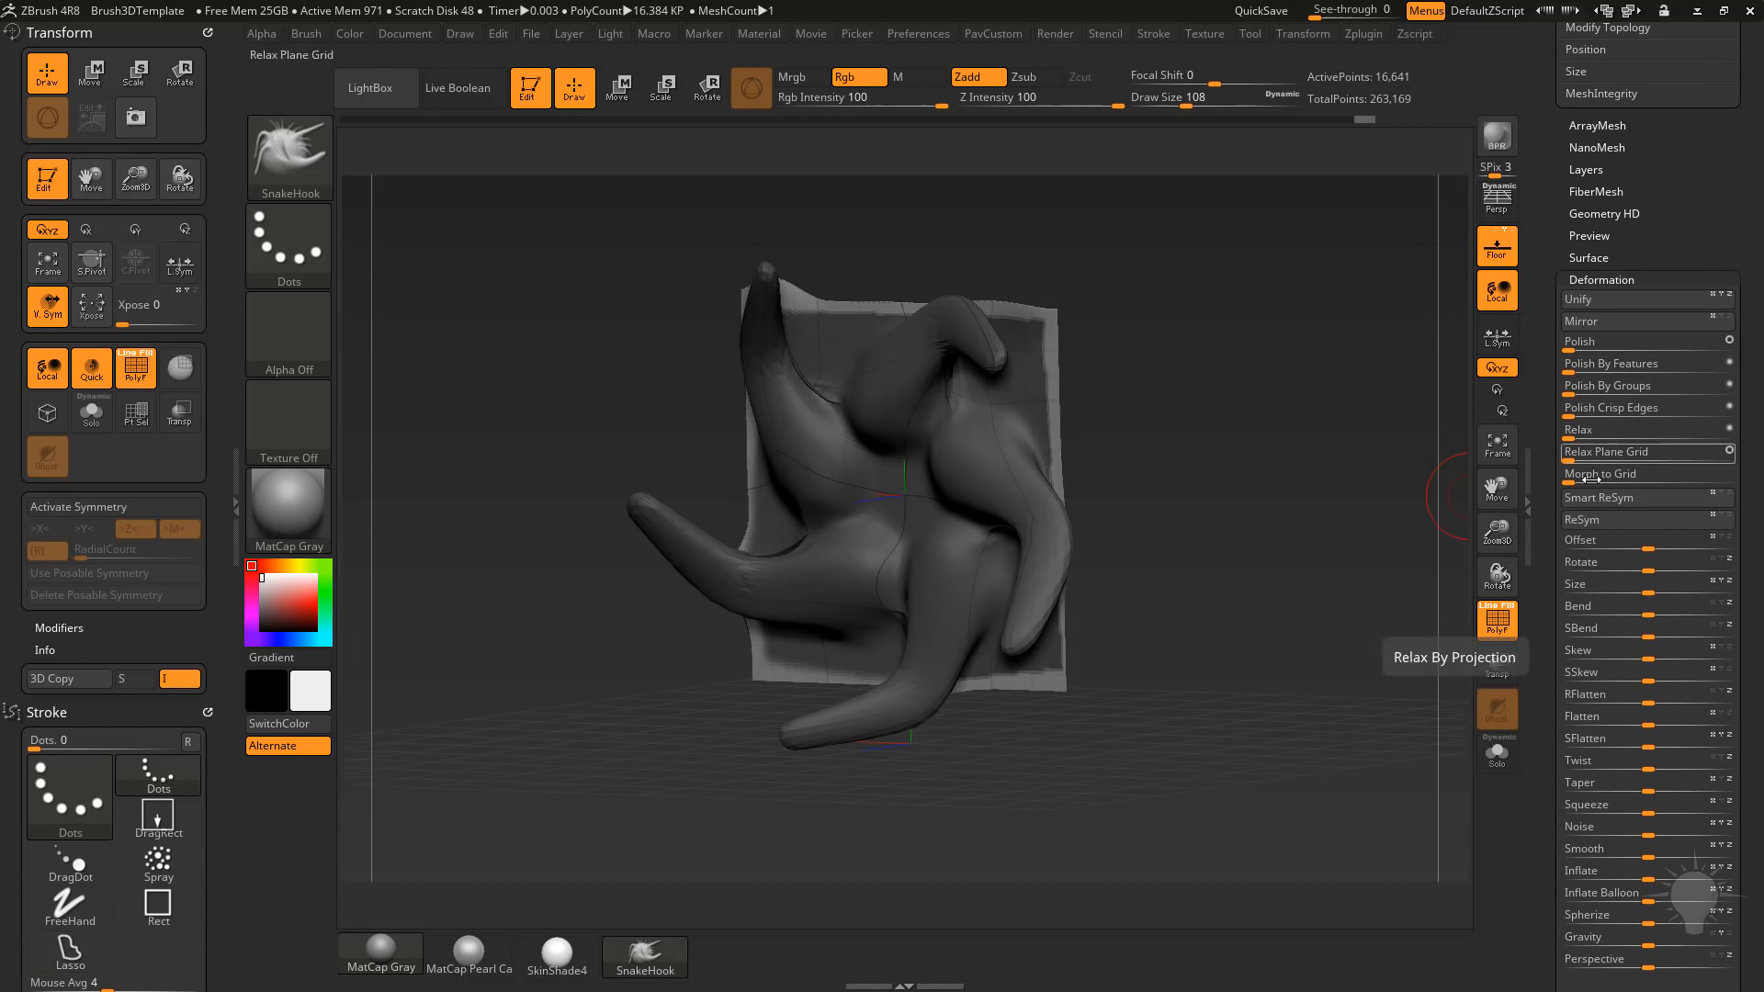
left_click_drag(1573, 475, 1608, 475)
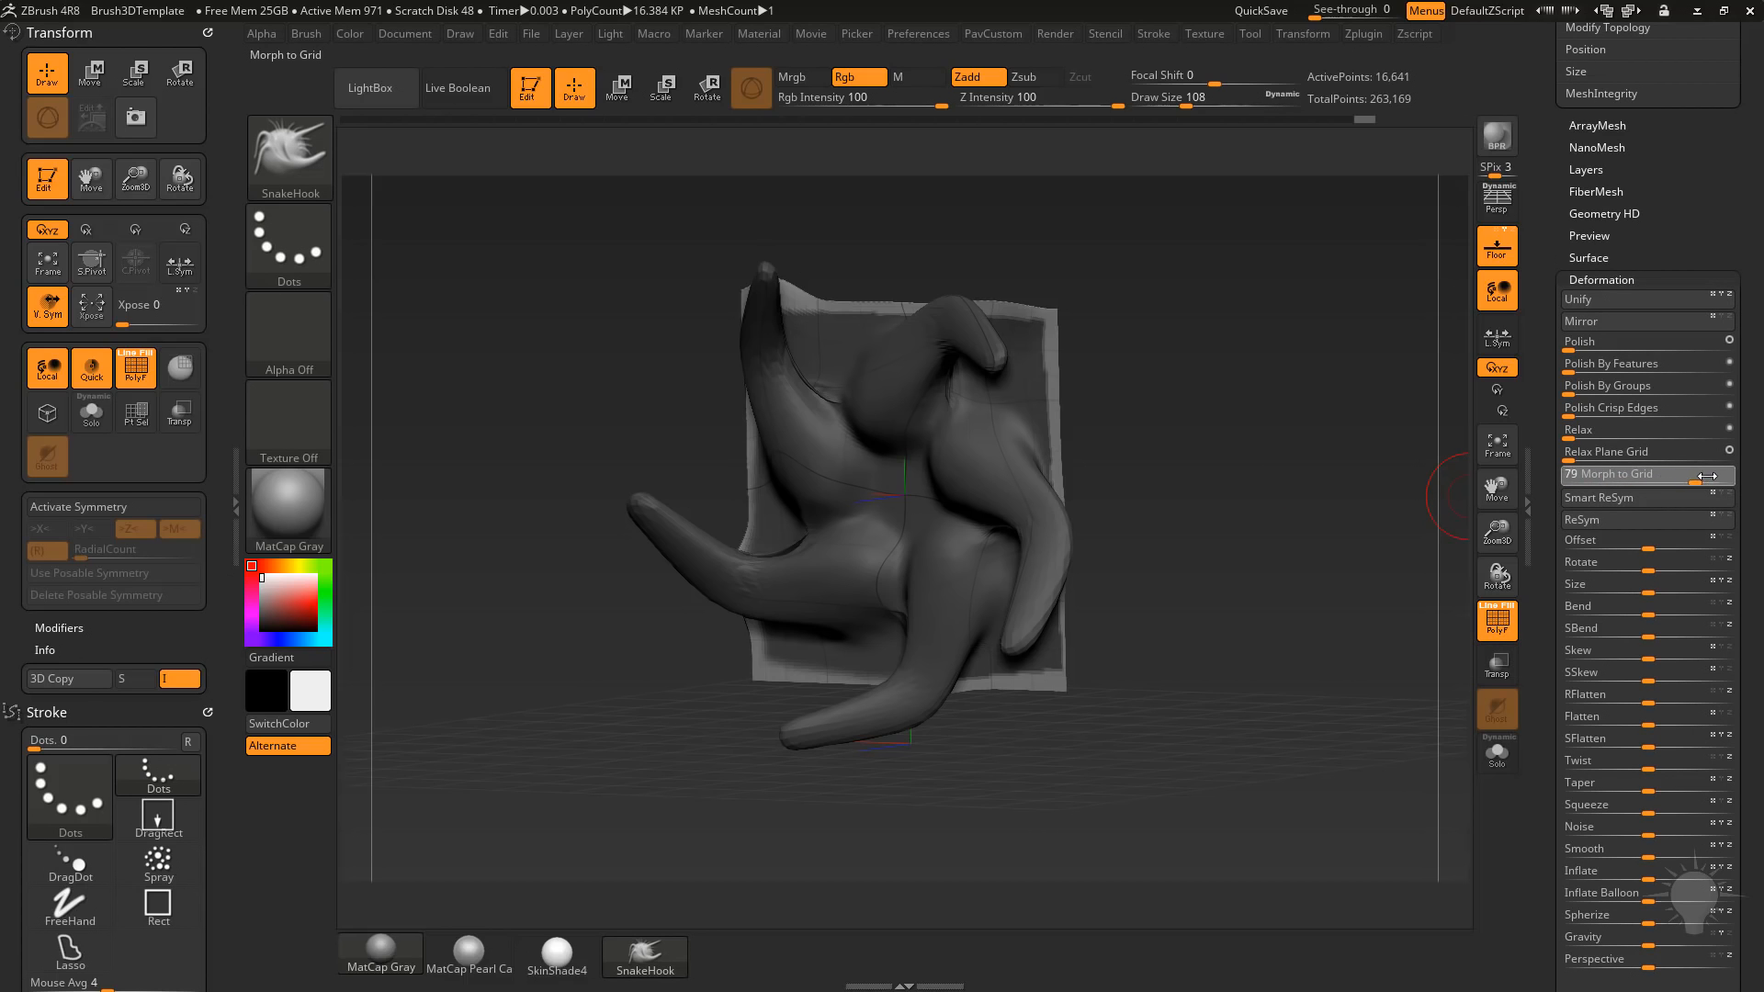
left_click_drag(1755, 477, 1754, 480)
mouse_move(1244, 474)
left_mouse_down()
mouse_move(1377, 451)
mouse_move(1240, 470)
left_mouse_up()
mouse_move(1203, 317)
left_mouse_down("ctrl")
mouse_move(1348, 384)
mouse_move(1309, 414)
left_mouse_up("ctrl")
Switch to the Standard brush and smooth away the leftover spikes on the plane near its upper border.
key("b")
key("s")
key("t")
left_click_drag(751, 311, 817, 427, "alt")
mouse_move(816, 427)
left_mouse_down()
mouse_move(823, 360)
mouse_move(801, 377)
left_mouse_up()
key("s")
key("shift")
mouse_move(772, 540)
left_mouse_down()
mouse_move(746, 552)
mouse_move(779, 562)
left_mouse_up()
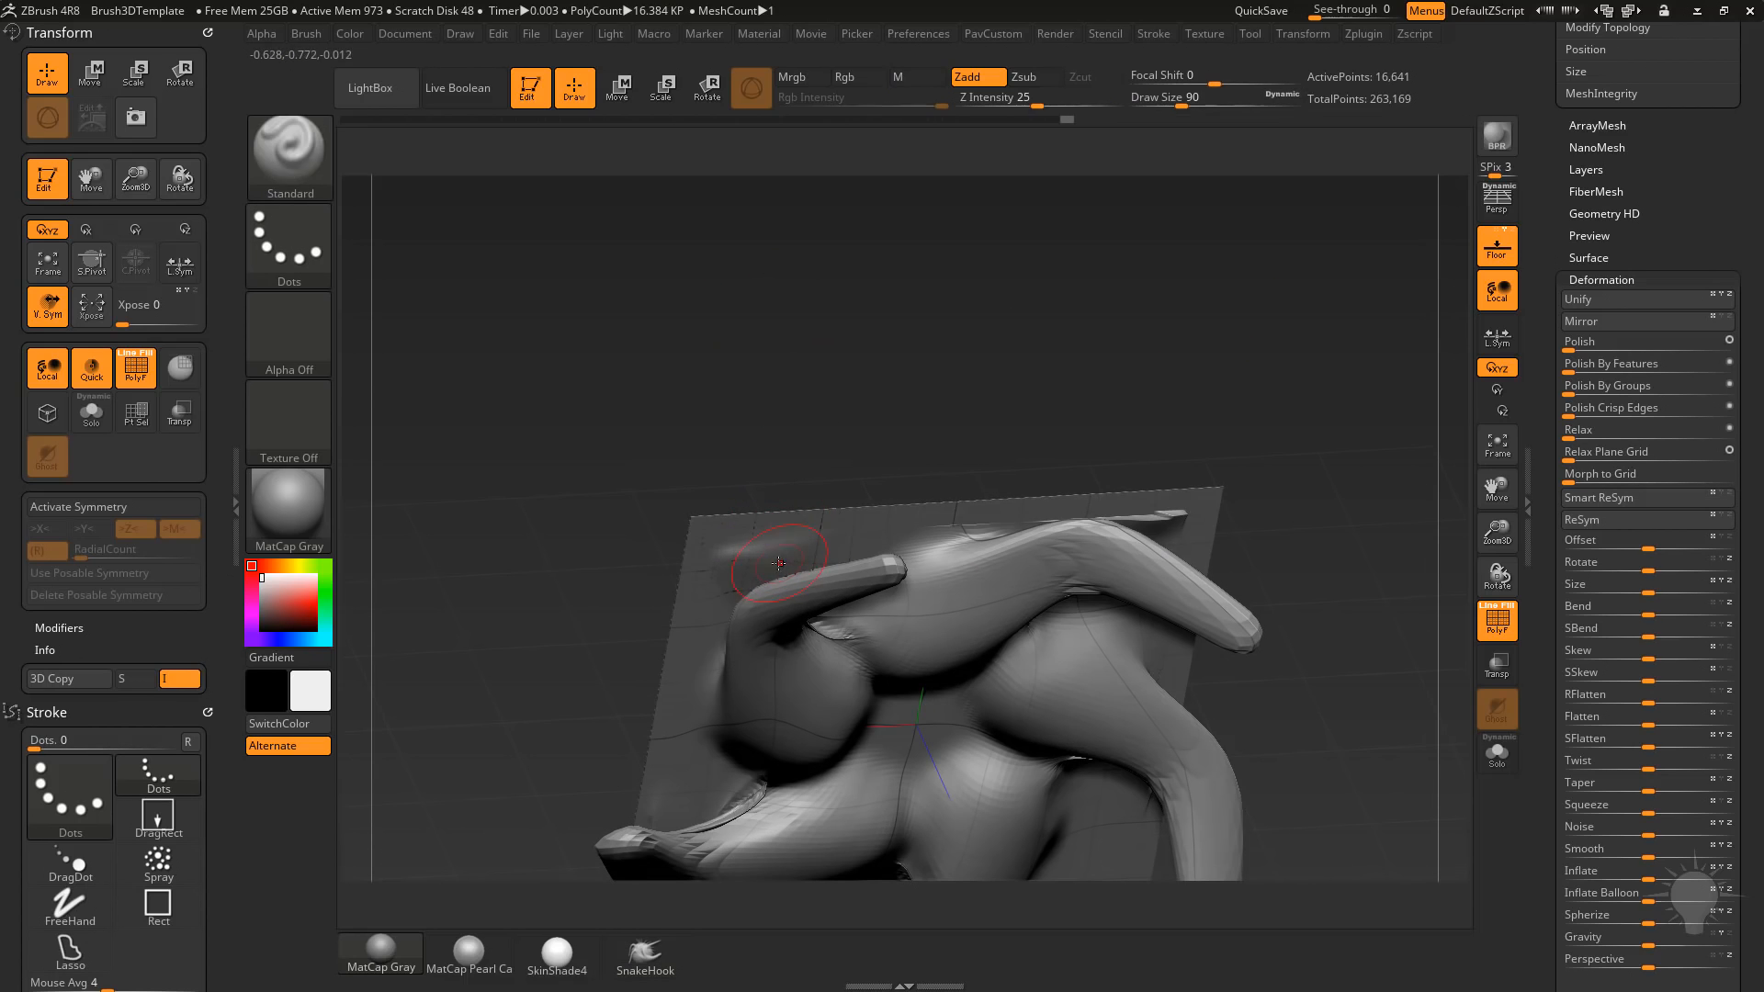
mouse_move(1392, 481)
left_mouse_down()
mouse_move(1338, 453)
mouse_move(1102, 593)
left_mouse_up()
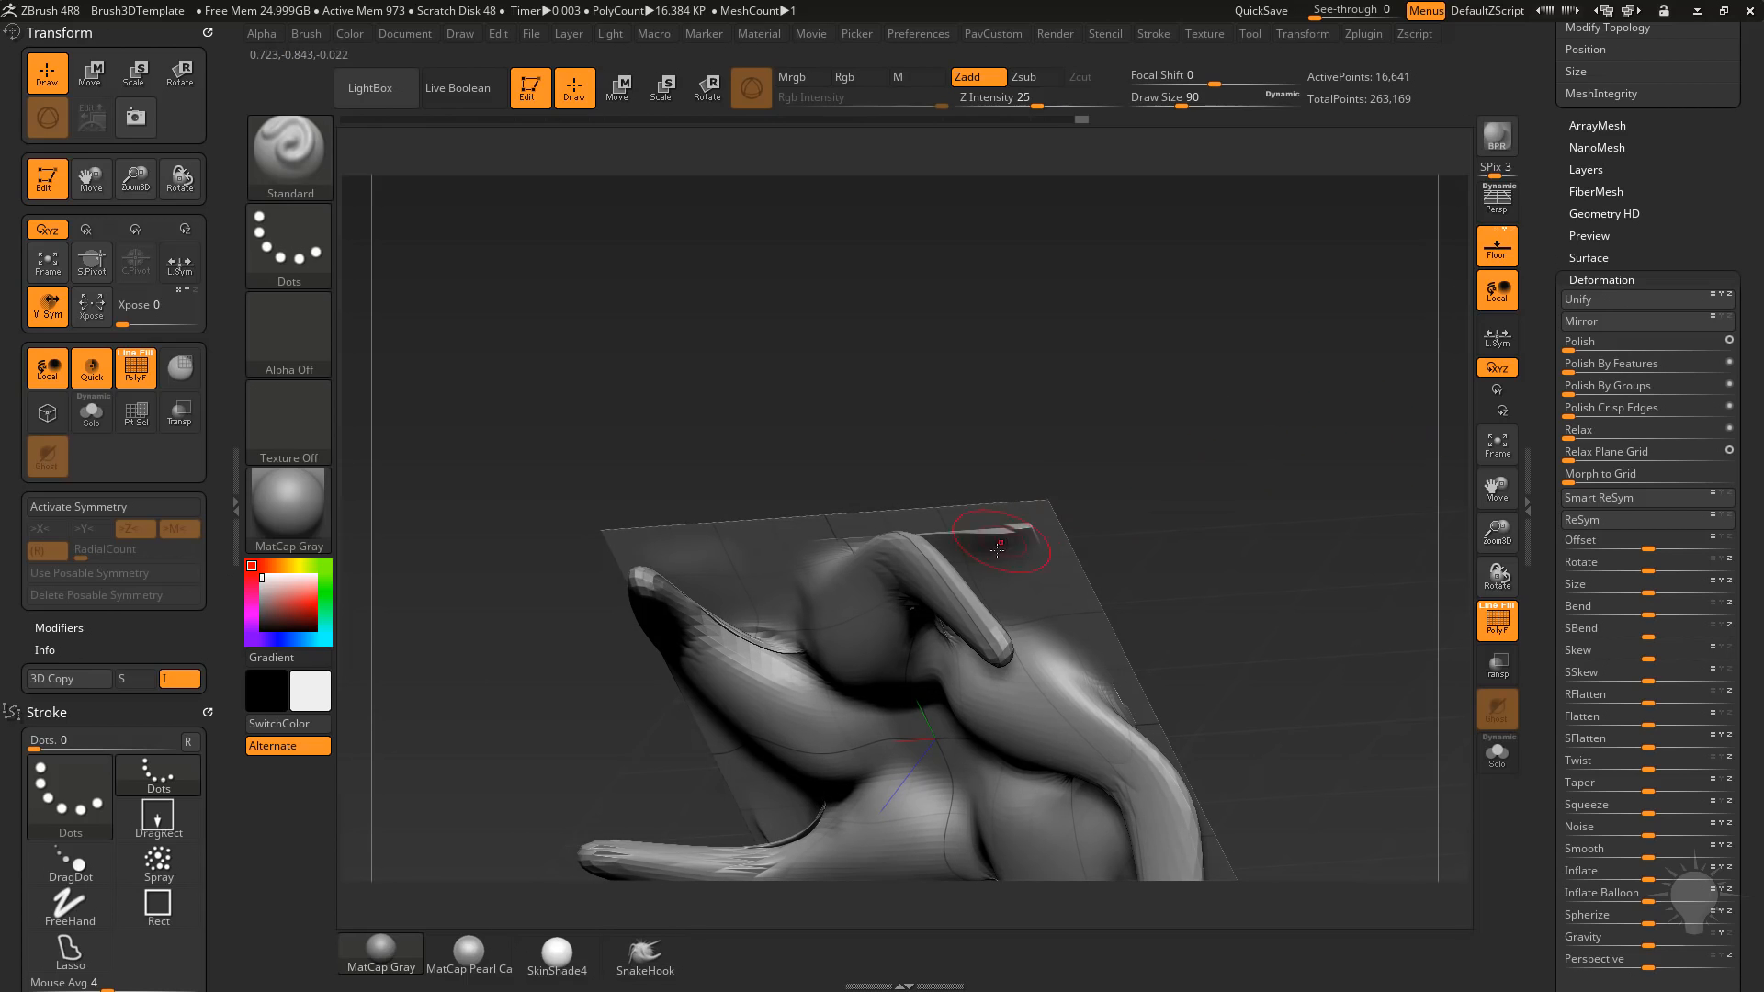
left_click_drag(1013, 547, 1018, 533, "shift")
Check the mesh at subdivision level 5 and return to level 7.
left_click_drag(1549, 368, 1557, 514)
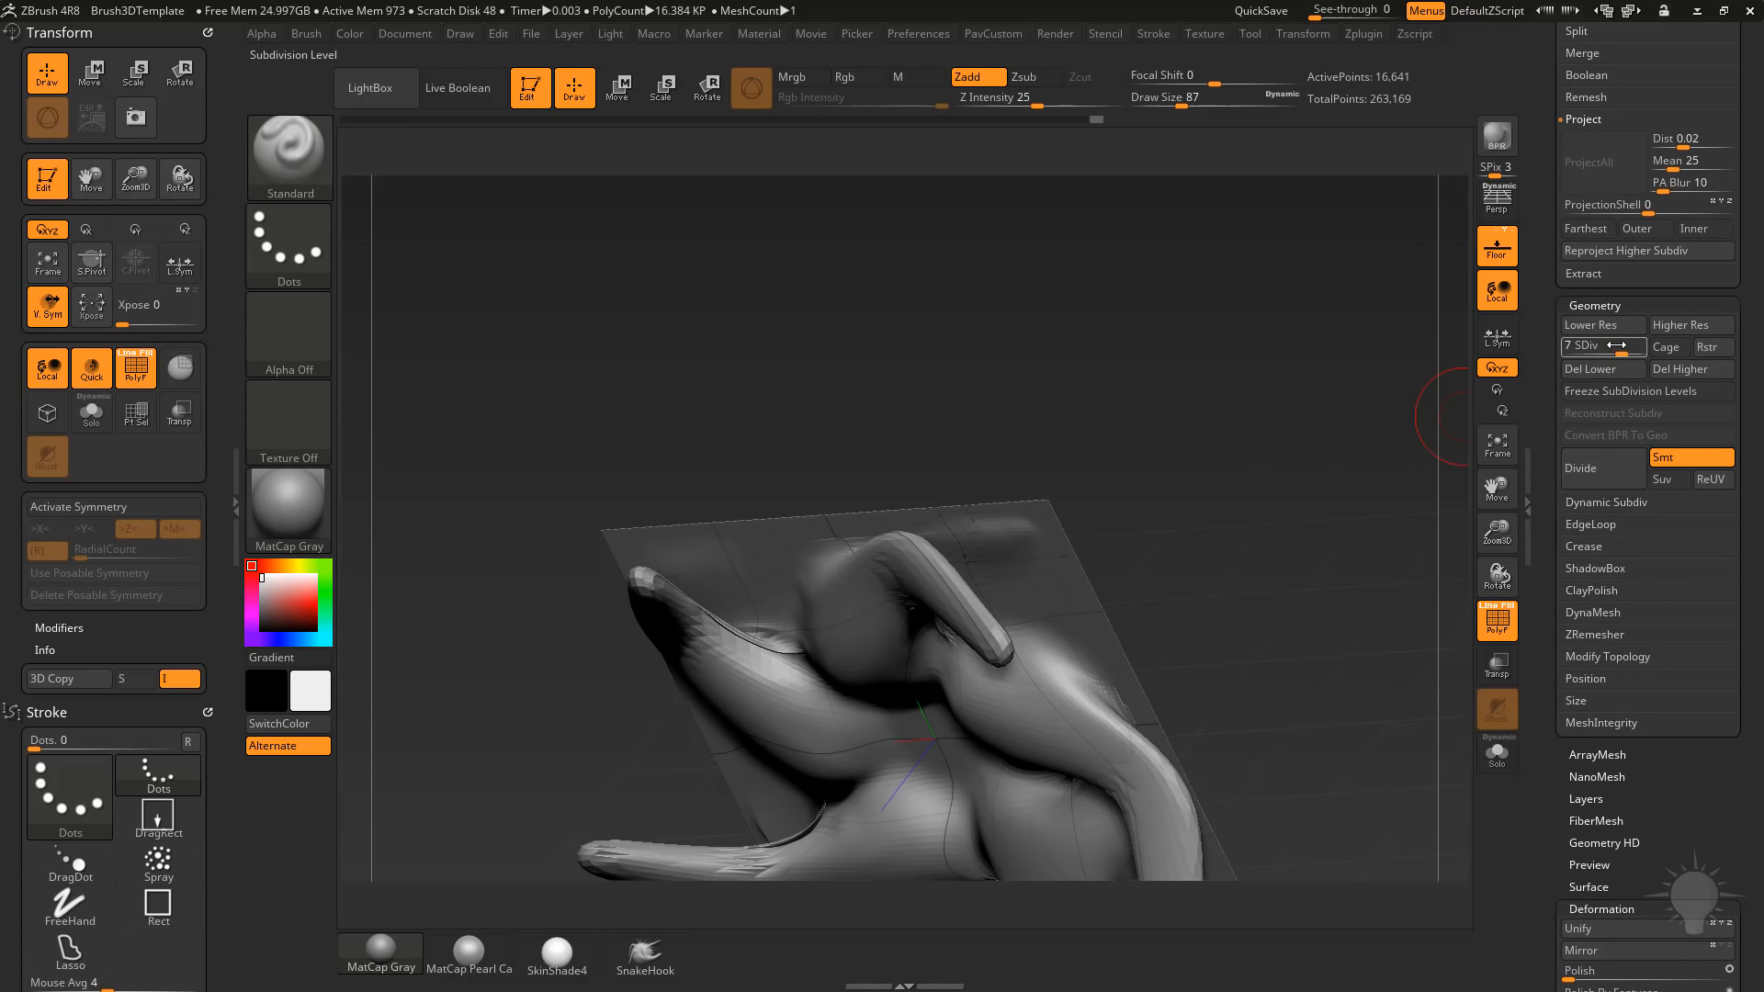
left_click(1605, 350)
left_click_drag(1027, 560, 707, 555)
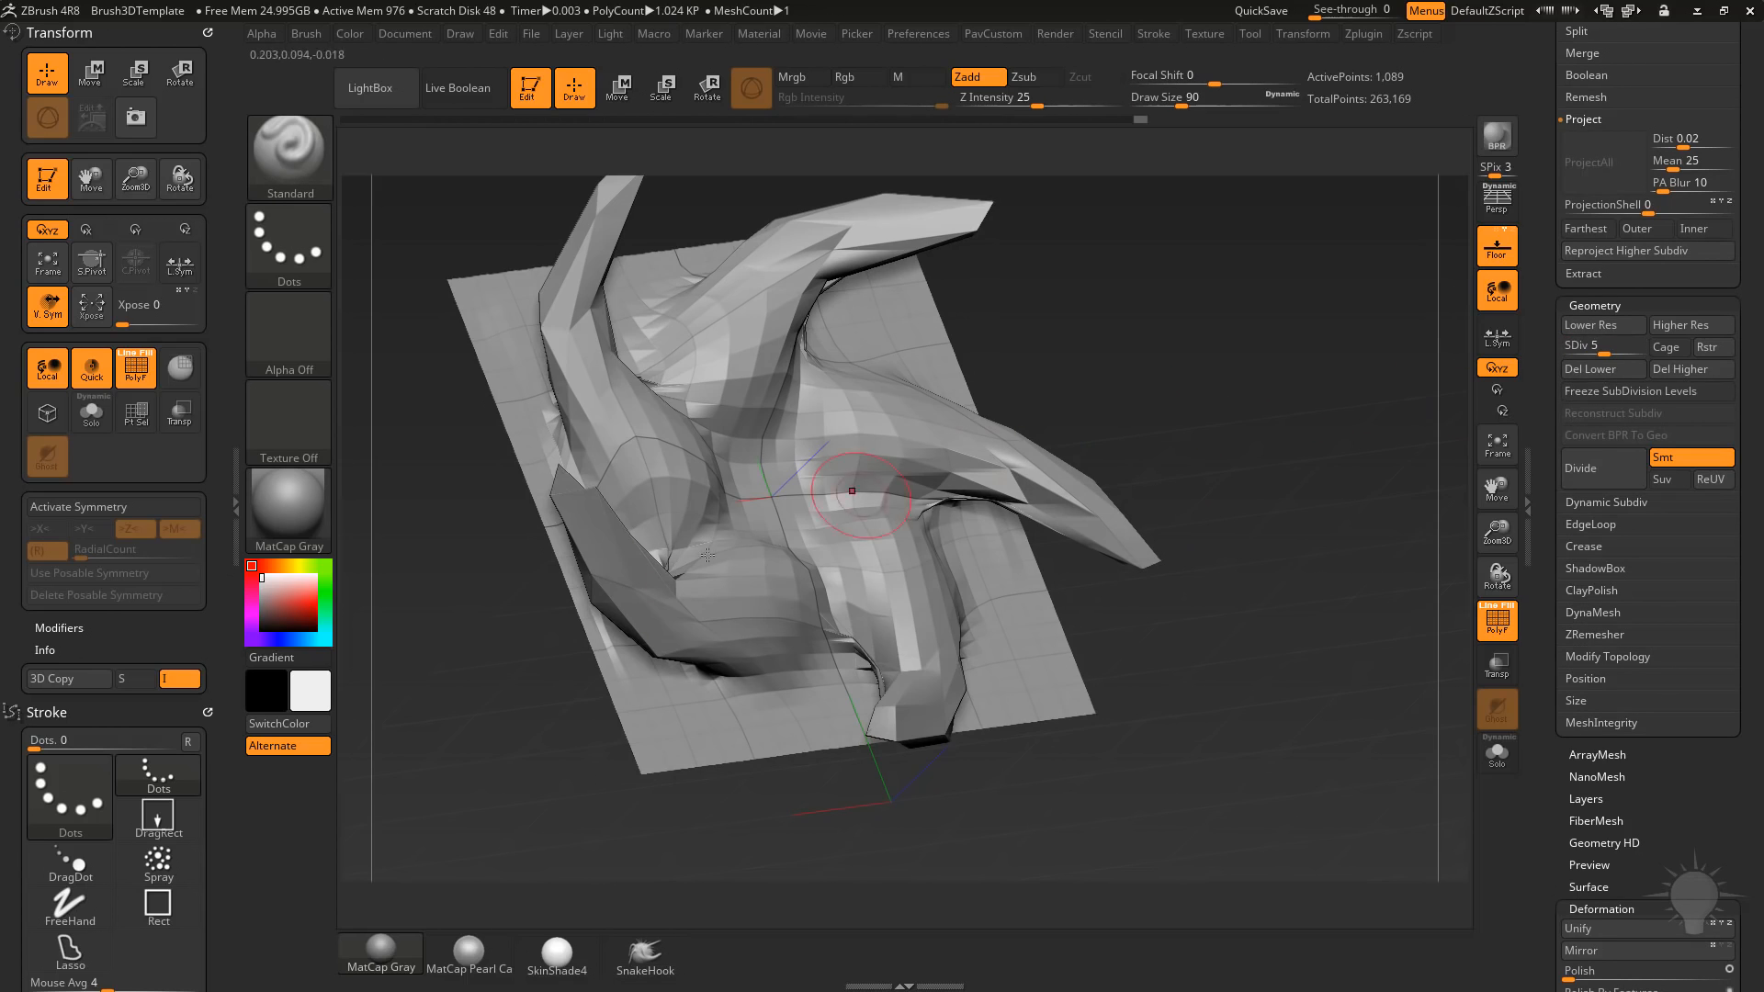
left_click_drag(1163, 386, 1415, 376)
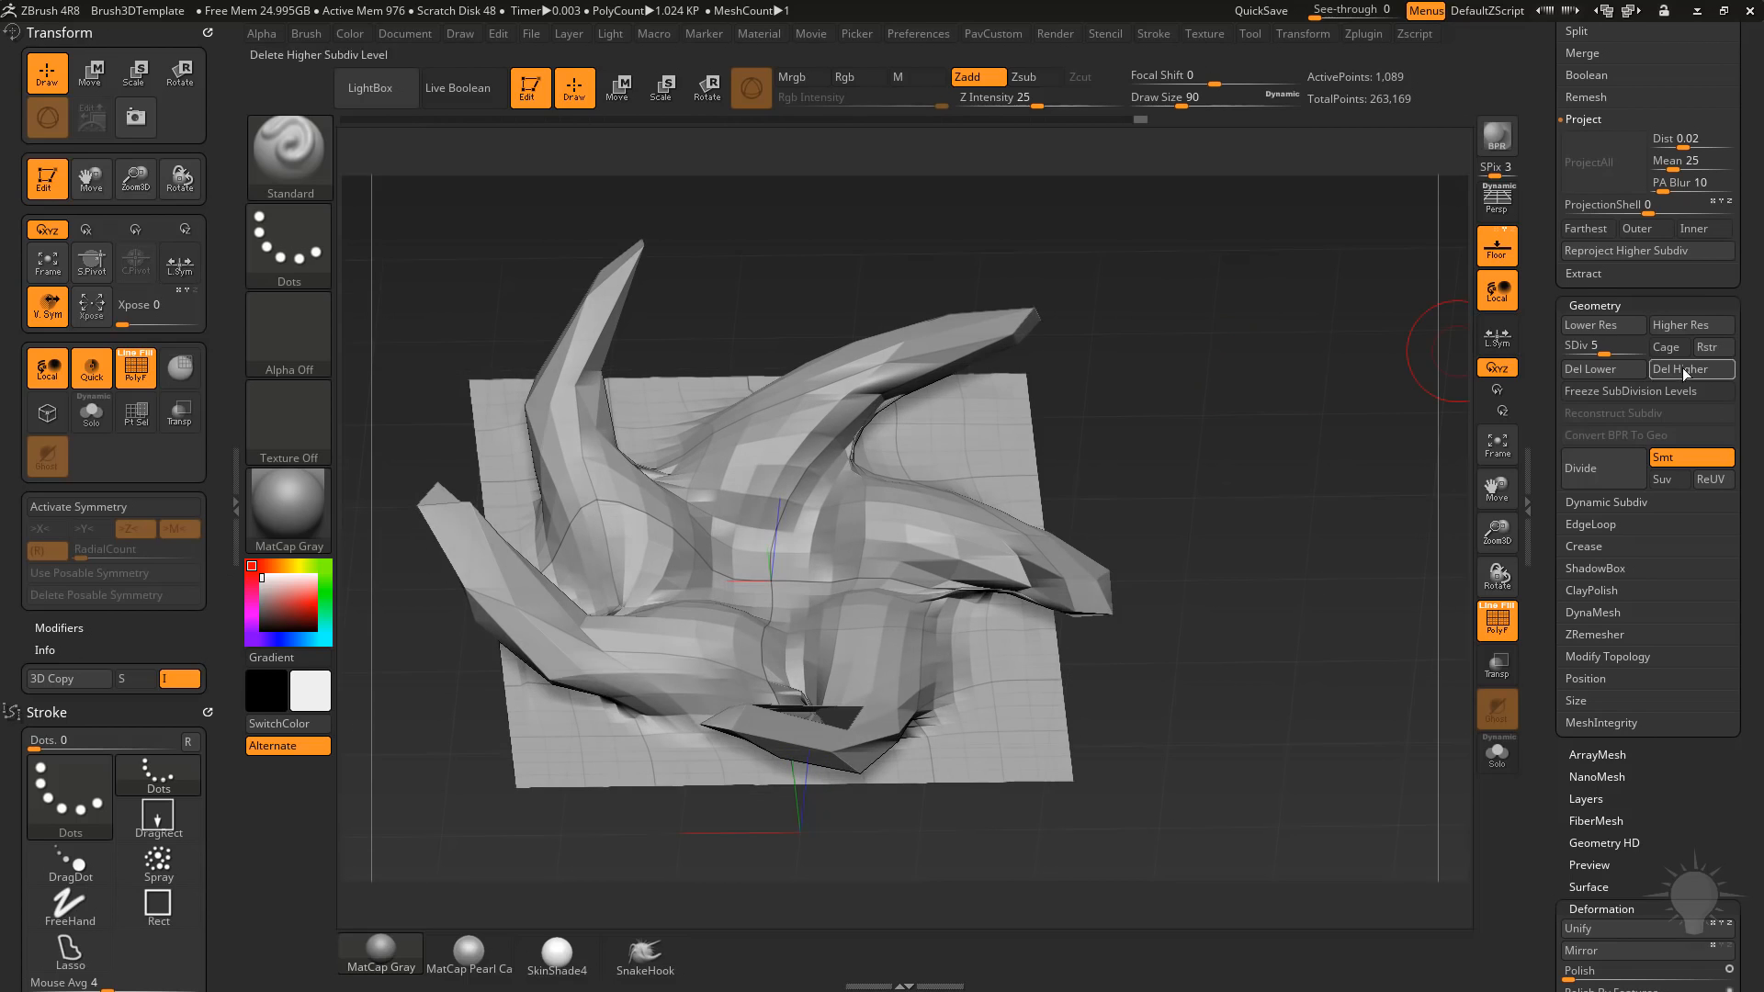
left_click(1620, 344)
left_click_drag(1161, 492, 1198, 438, "shift")
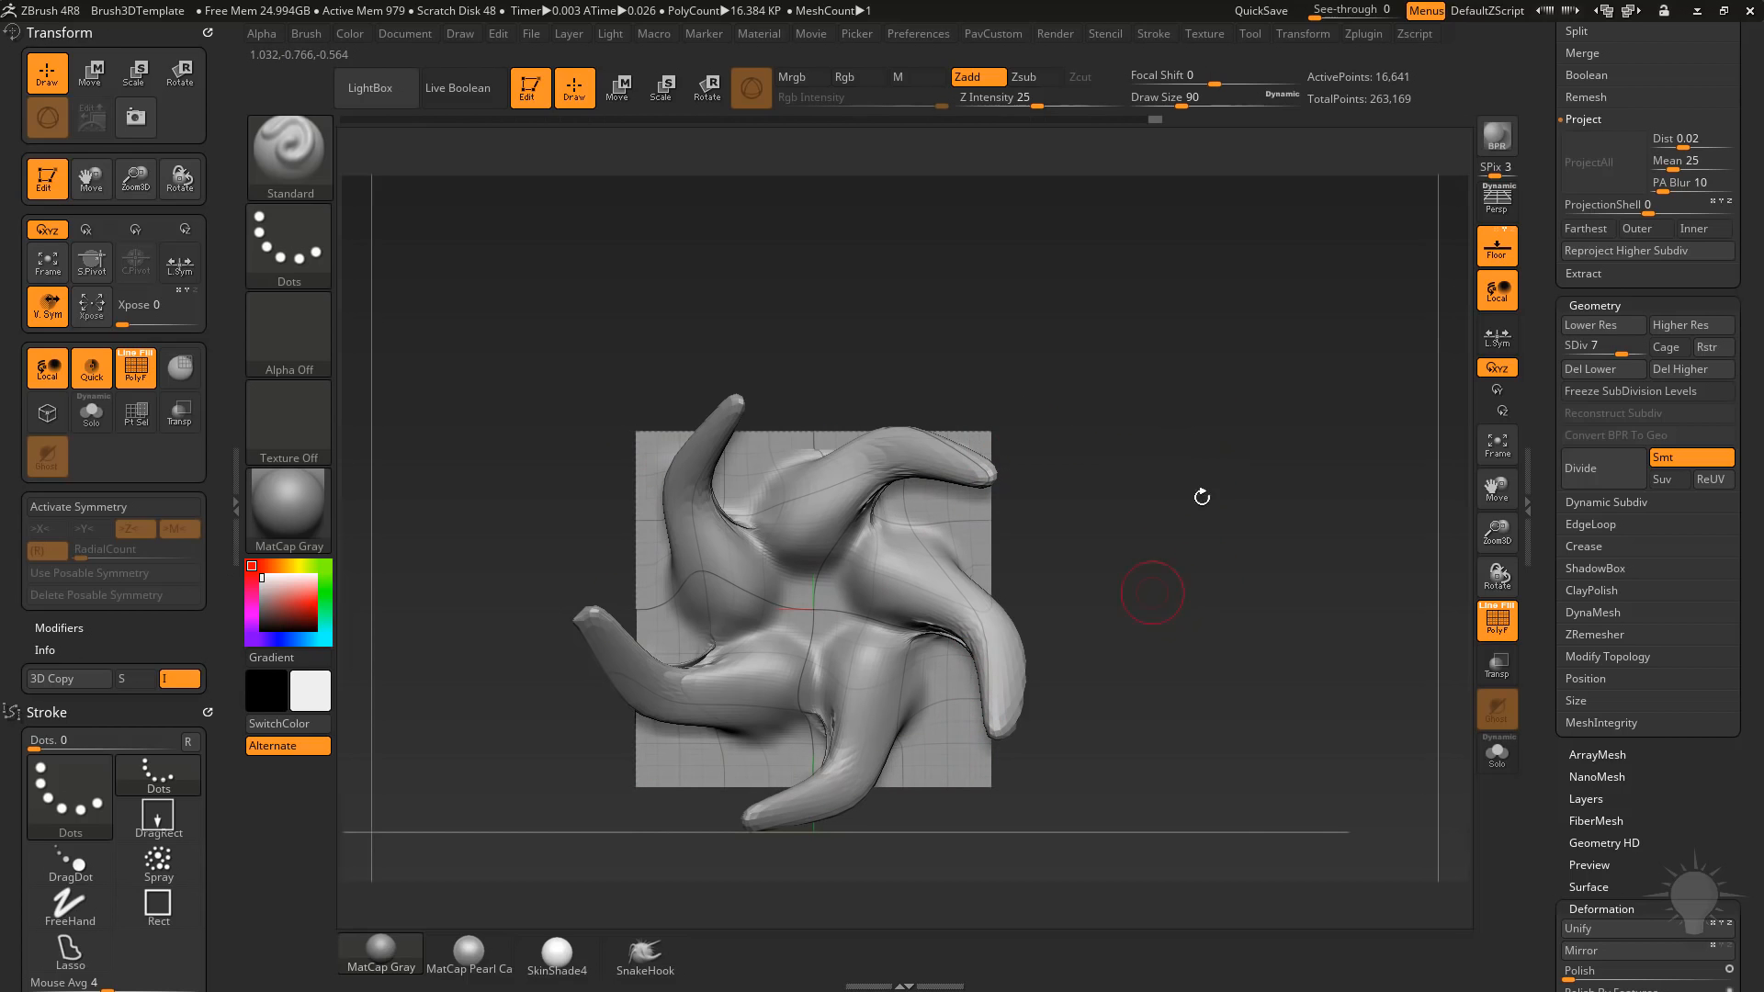
Set the draw size to 136, mask the plane's right edge strip with MaskPen, and turn it into its own polygroup.
left_click_drag(1544, 517, 1546, 413)
left_click_drag(1262, 450, 1316, 442, "alt")
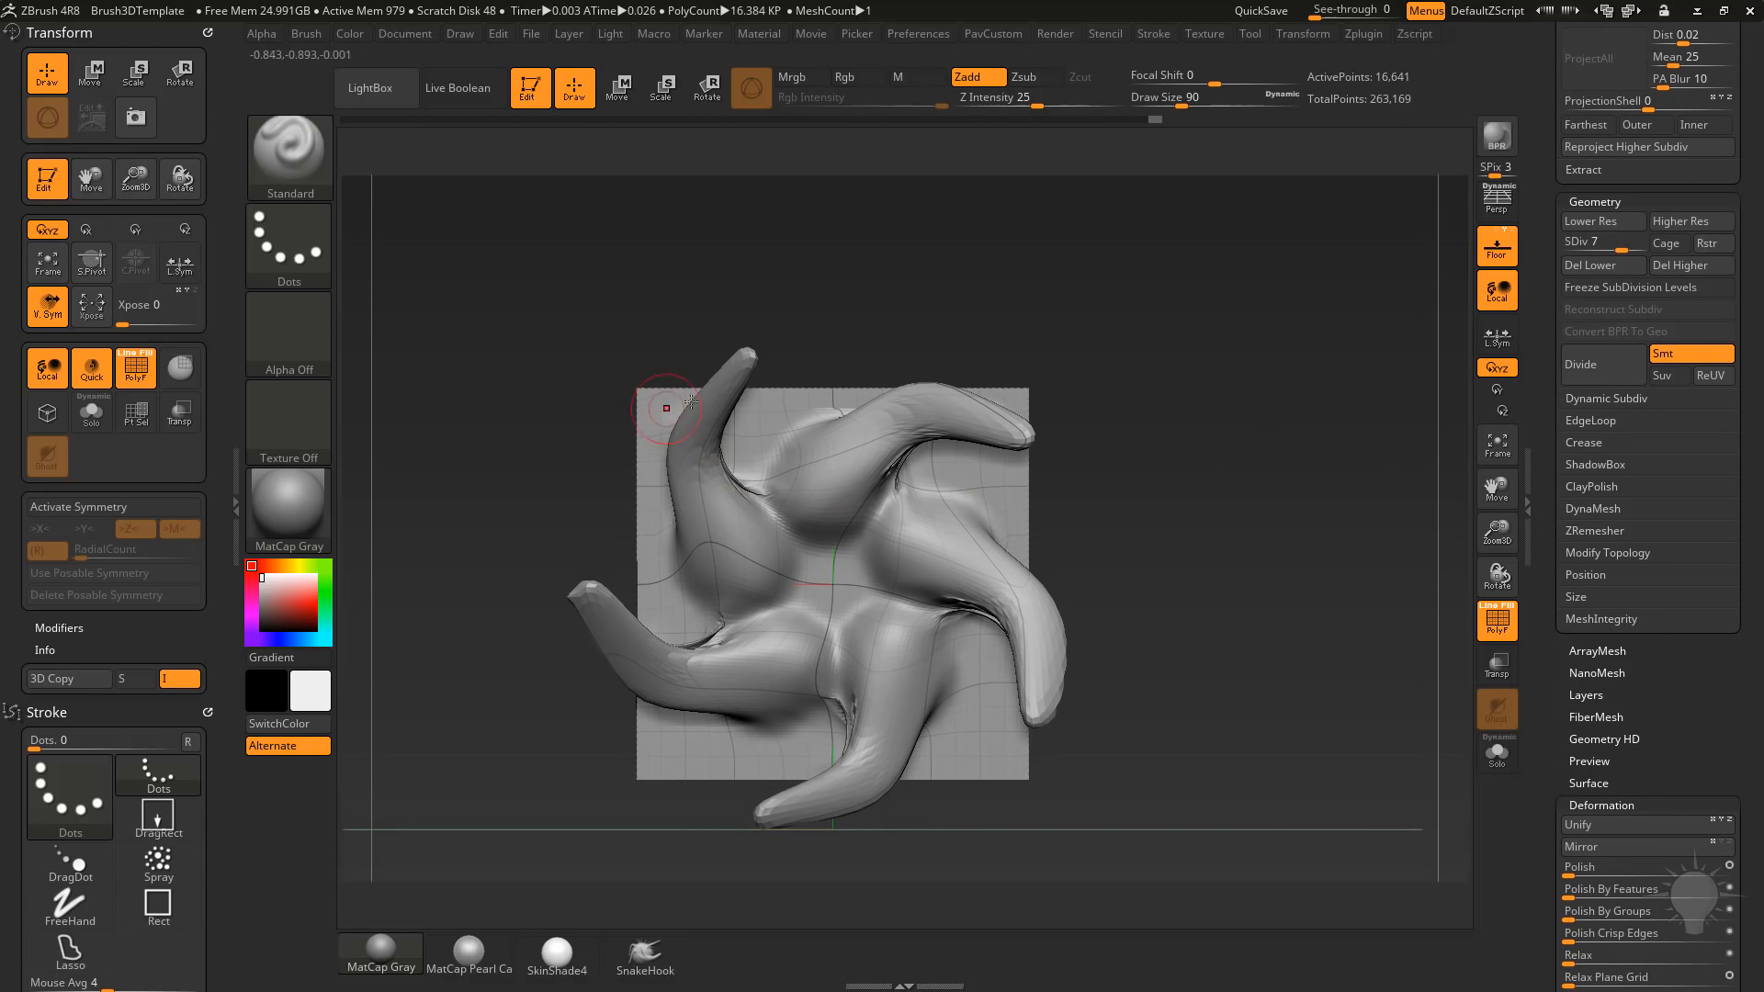
left_click_drag(1220, 621, 1093, 588)
key("s")
left_click_drag(1056, 511, 1069, 509)
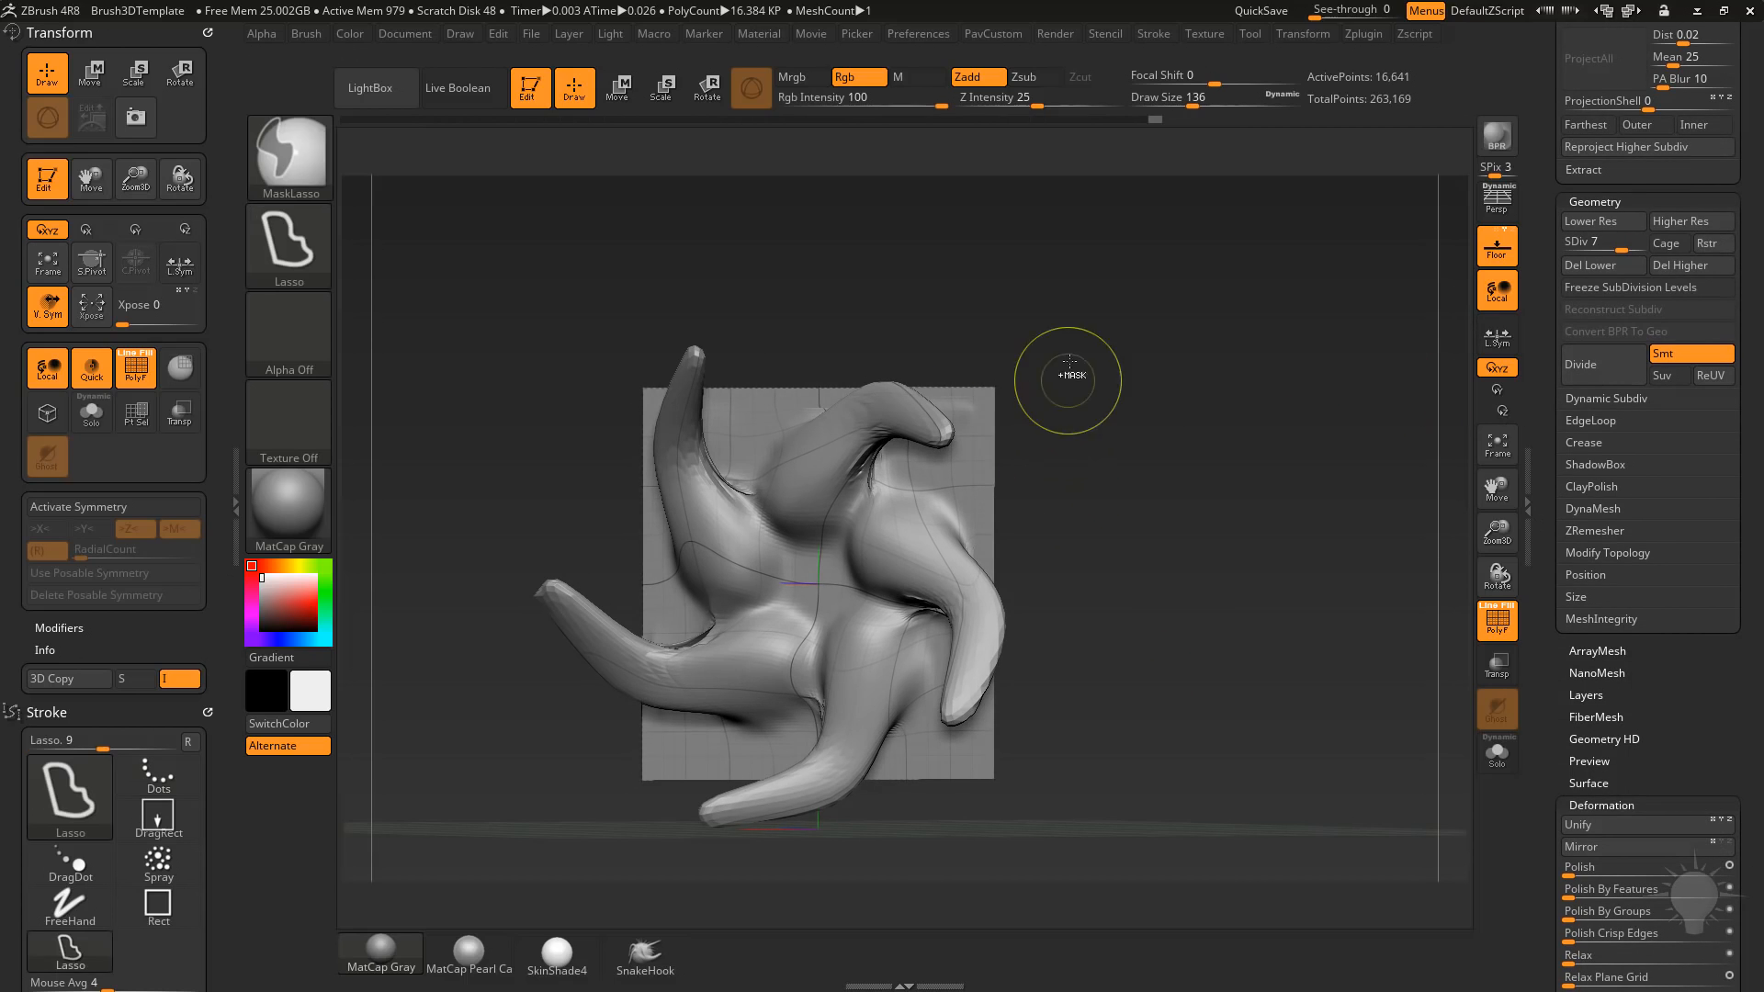
left_click(320, 165, "ctrl")
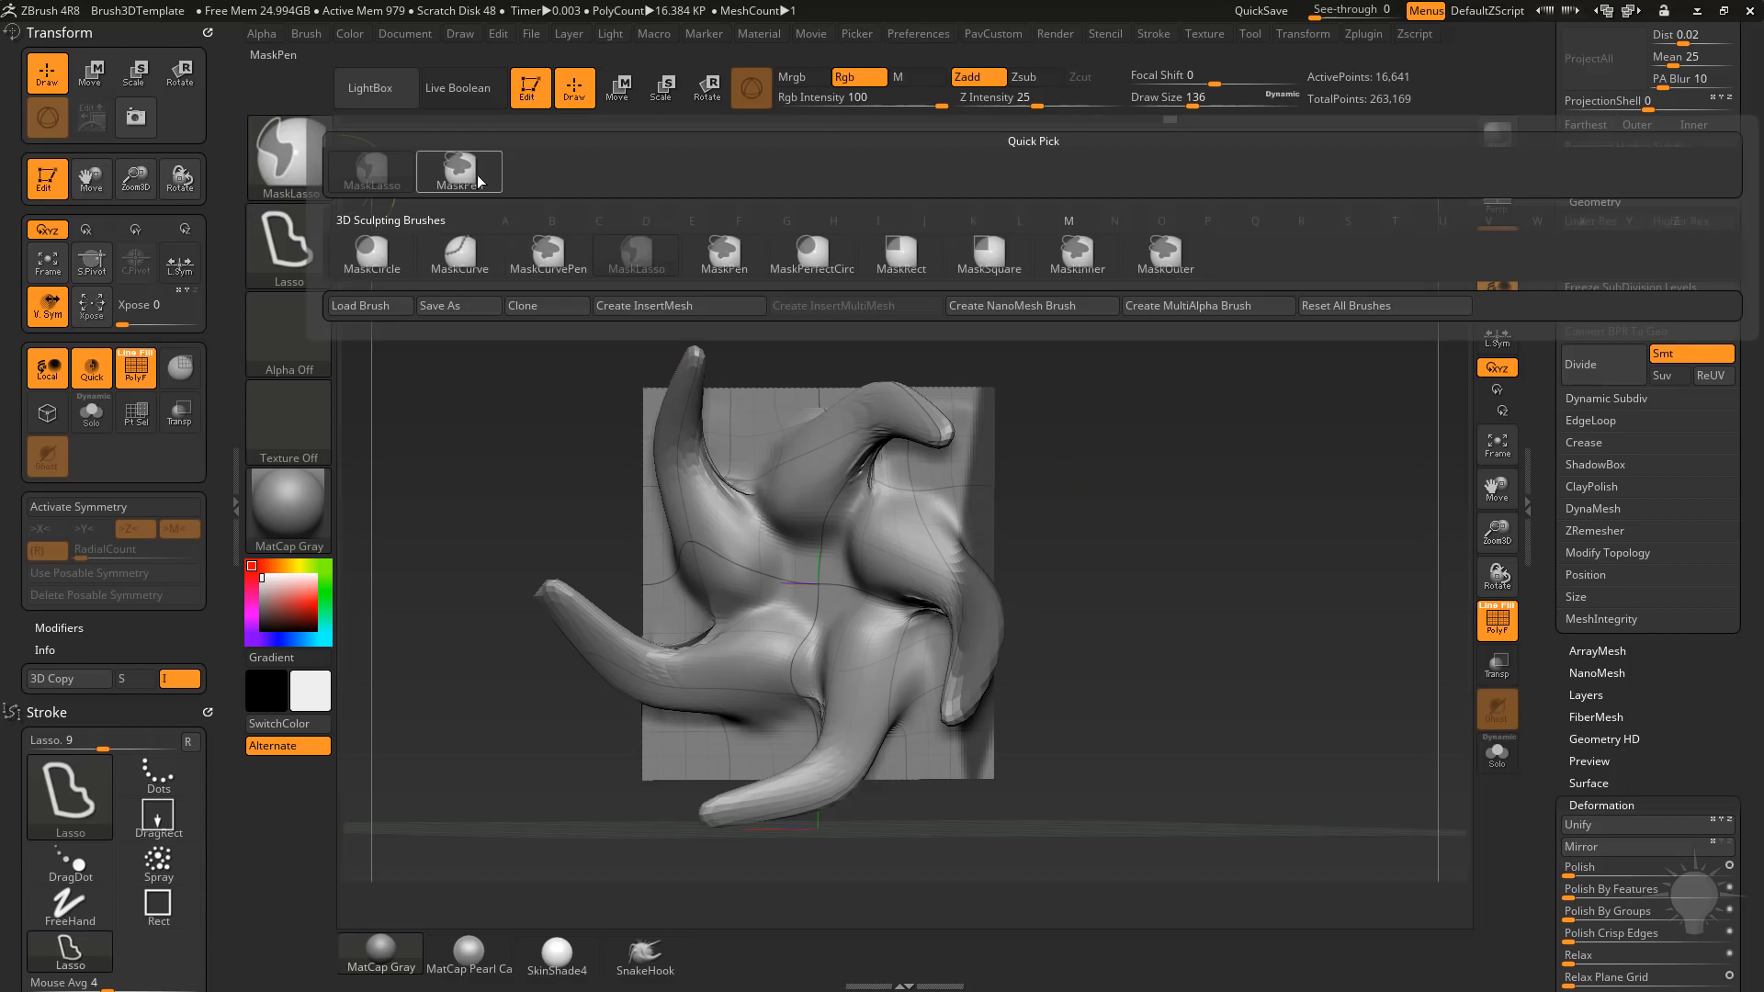
left_click(459, 170, "ctrl")
left_click_drag(1159, 601, 1155, 614, "ctrl")
left_click_drag(1120, 317, 972, 843, "ctrl")
left_click(1304, 569, "ctrl")
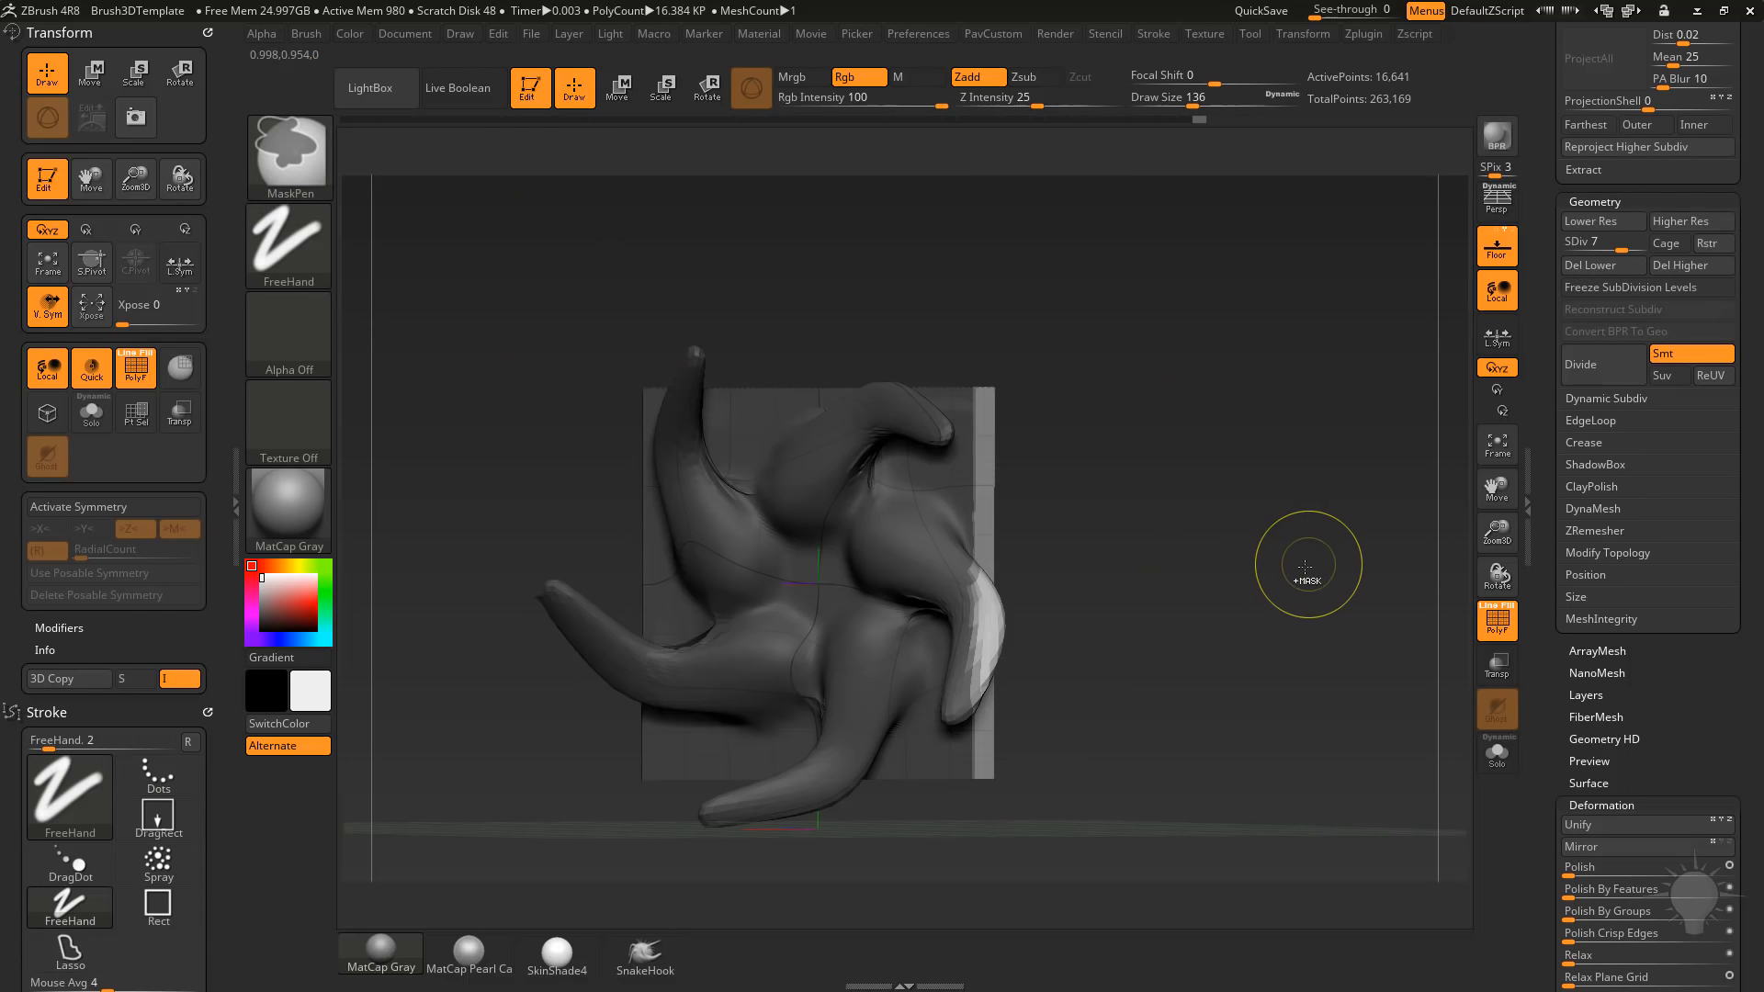
left_click(1311, 571, "ctrl")
key("ctrl+w")
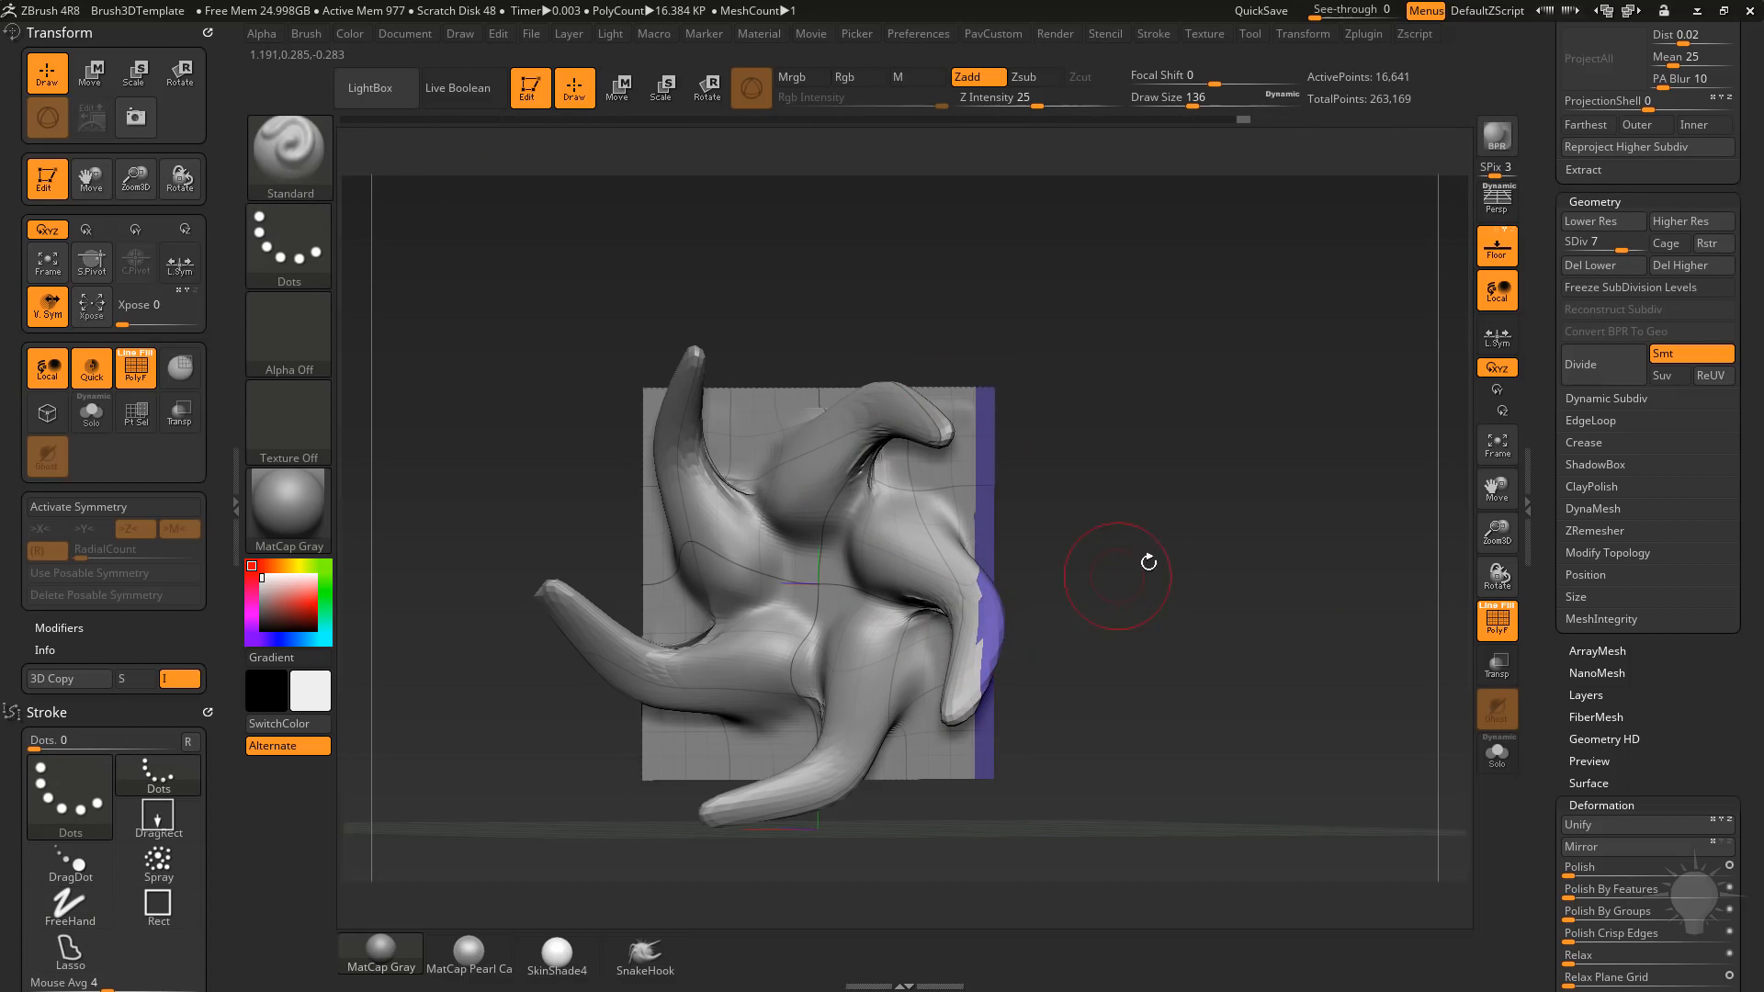
Step back through the undo history to the flat plane before any arms were sculpted.
key("ctrl+z")
key("ctrl+z")
key("ctrl+z")
key("ctrl+z")
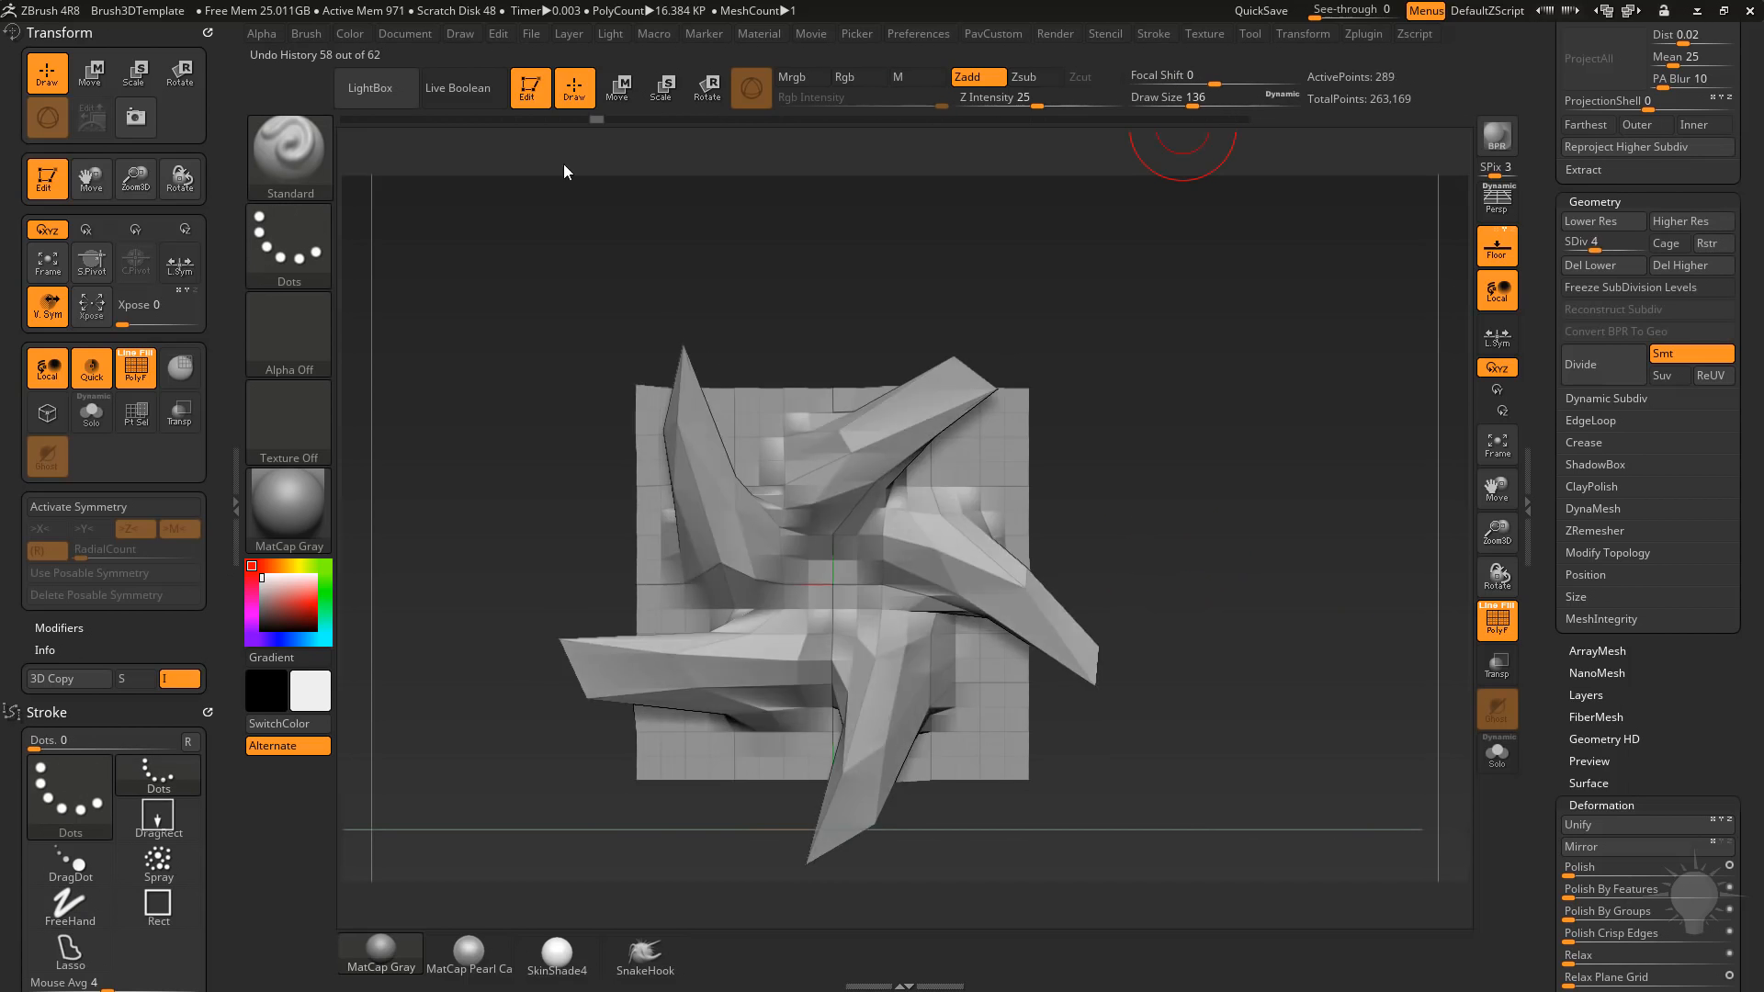
key("ctrl+z")
key("ctrl+z")
key("ctrl+z")
key("ctrl+z")
key("ctrl+z")
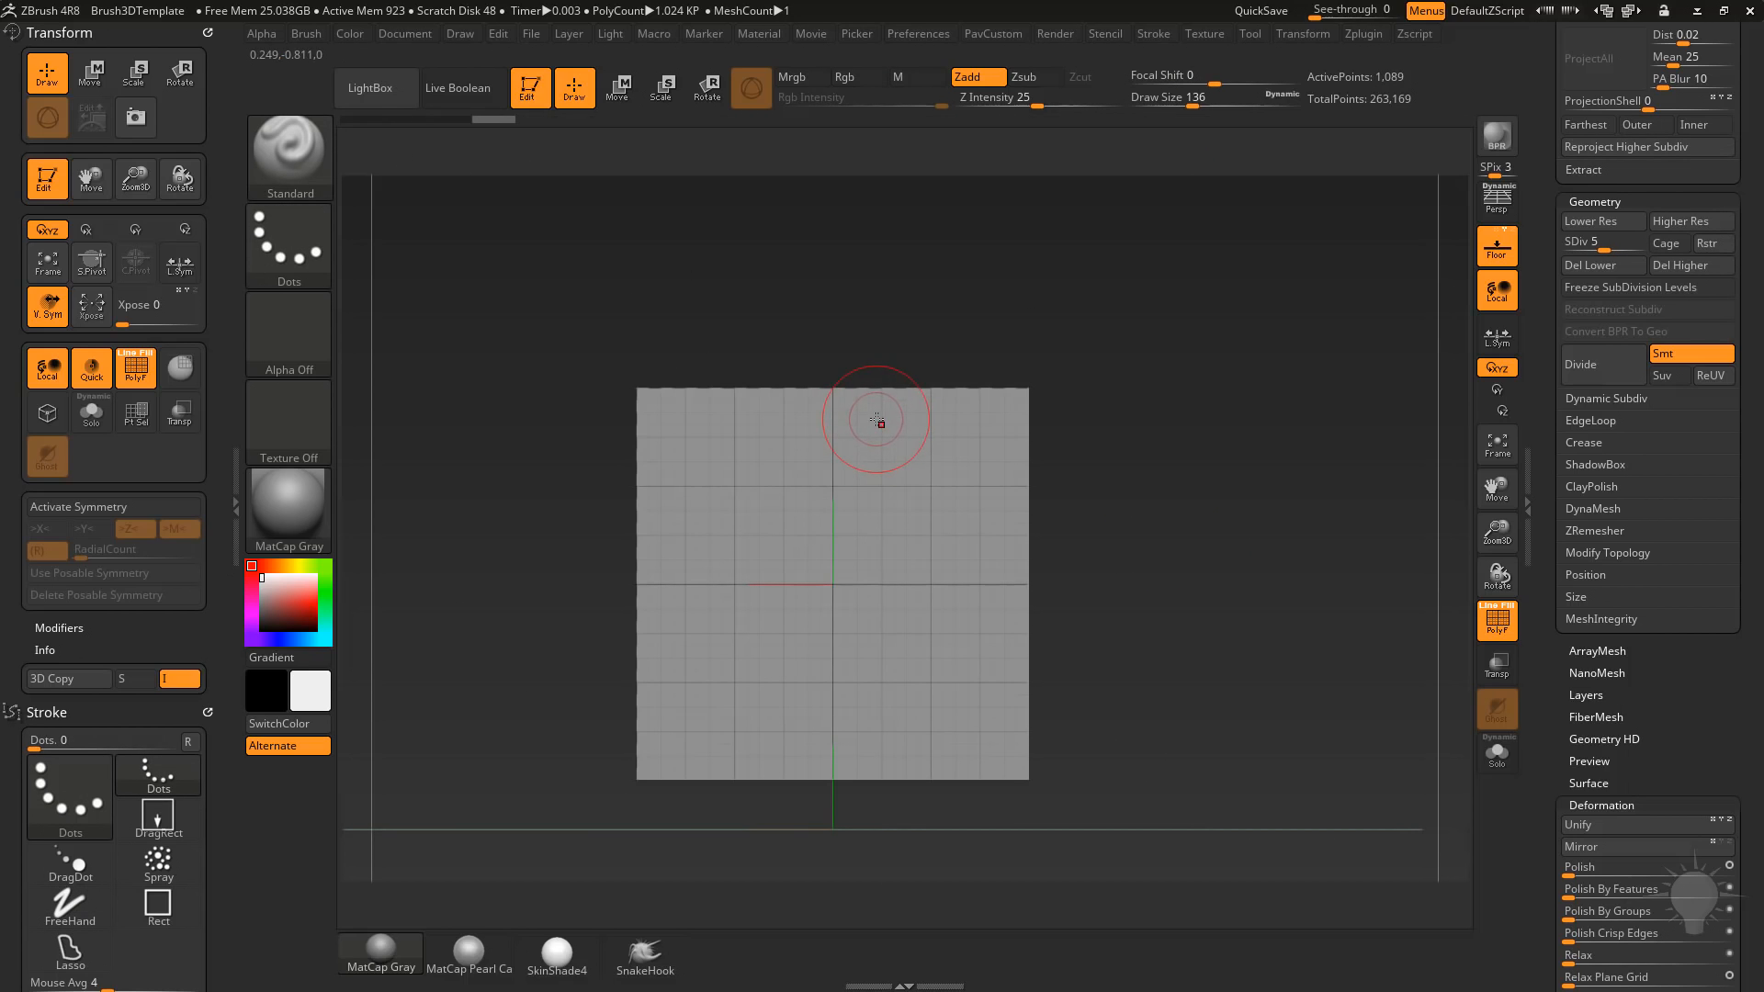
Activate symmetry in X and Y and turn the plane's thin outer border into its own polygroup.
key("x")
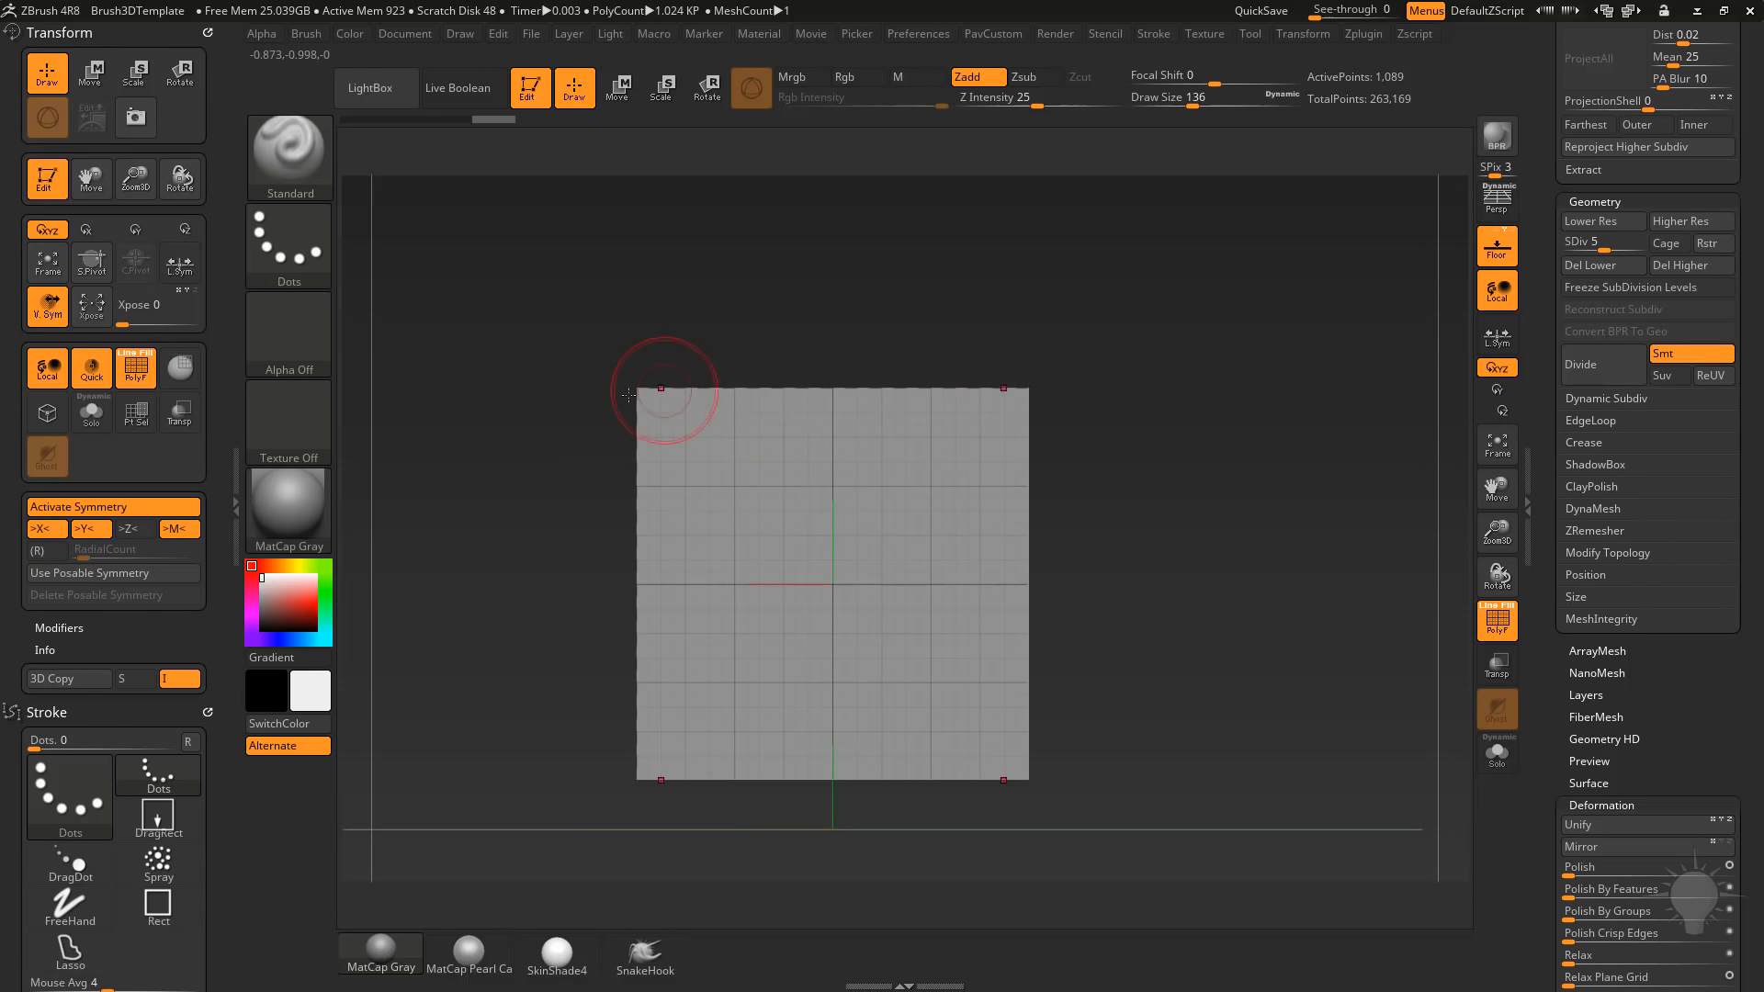
mouse_move(573, 333)
left_mouse_down("ctrl")
mouse_move(614, 766)
mouse_move(642, 820)
mouse_move(1193, 422)
left_mouse_up("ctrl")
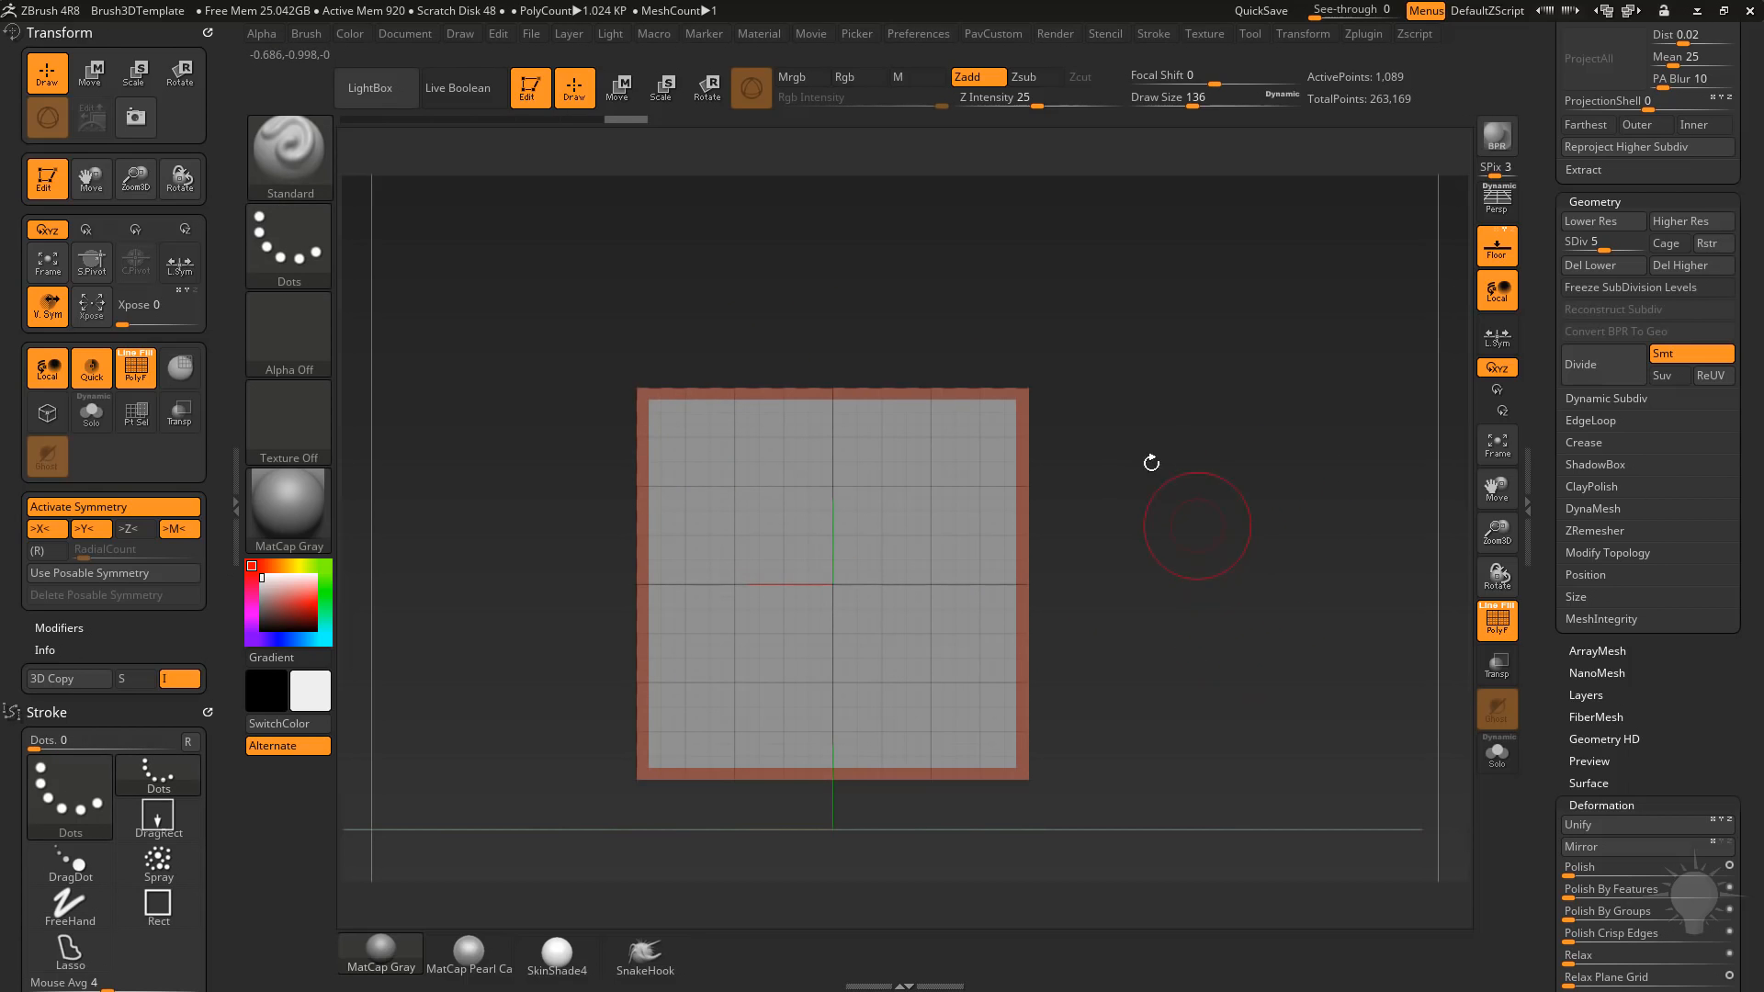
left_click(1026, 393, "ctrl+shift")
left_click(1283, 467, "ctrl+shift")
Isolate the border polygroup to mask it, then show the whole plane and invert the mask to protect the interior.
left_click(1024, 391, "ctrl+shift")
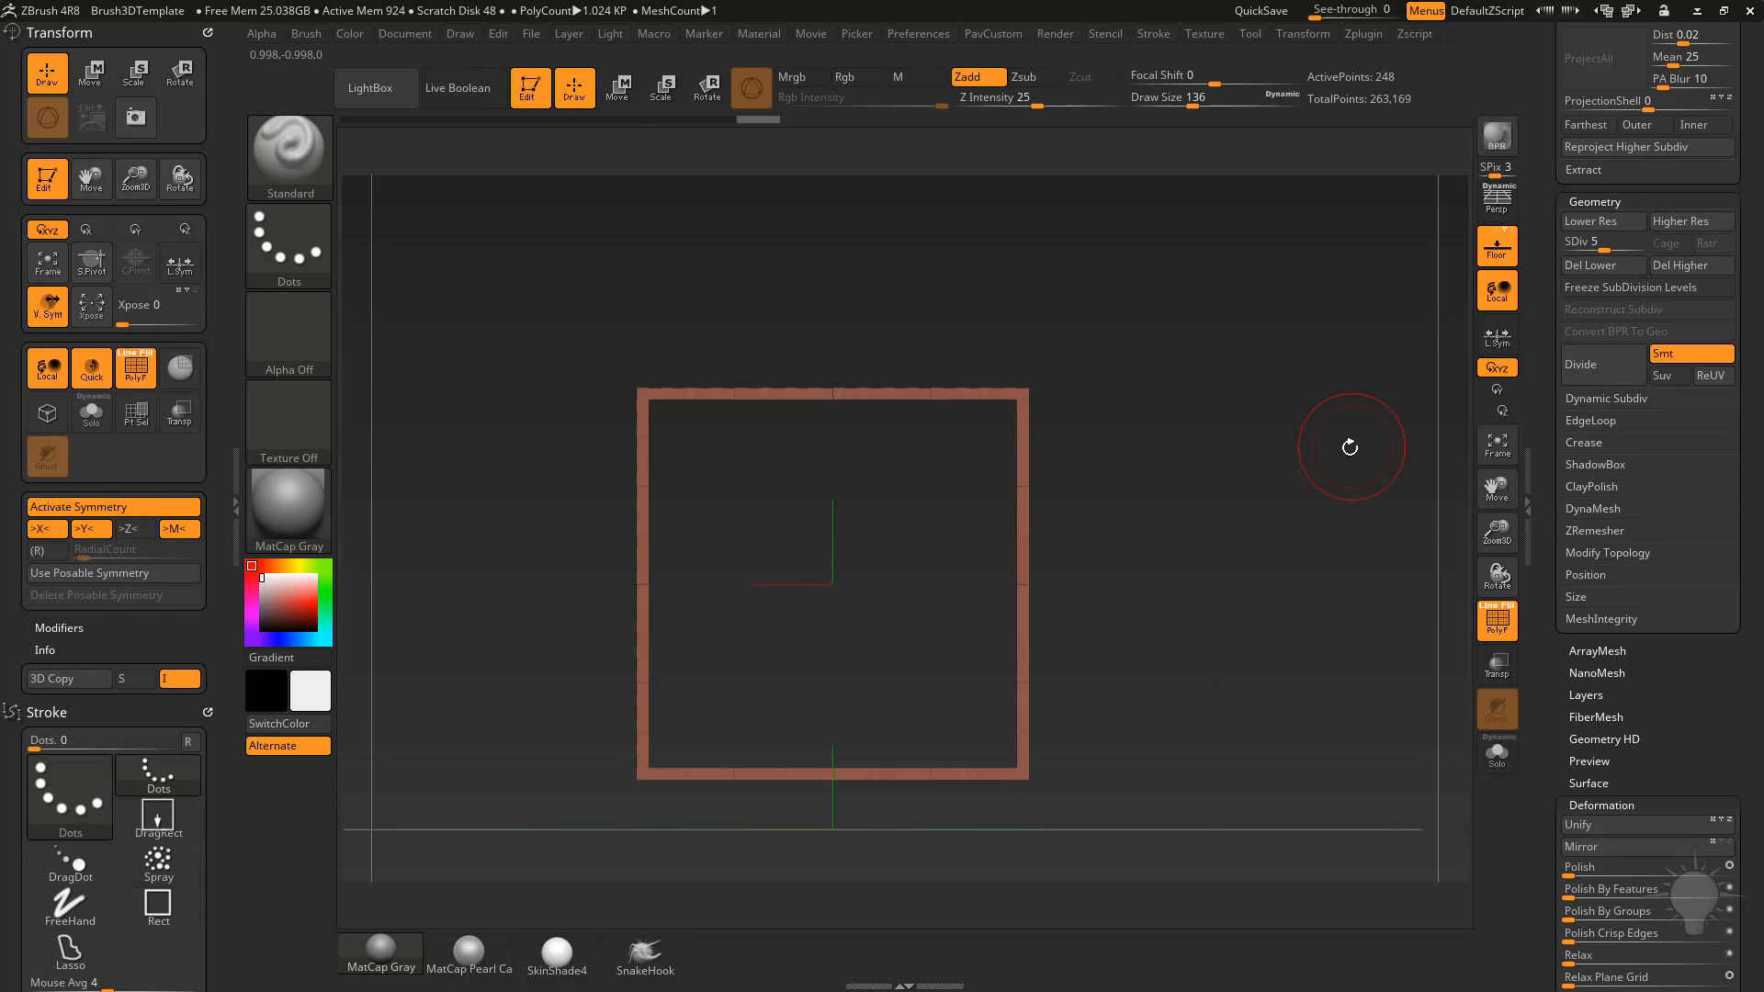
left_click_drag(1160, 422, 1283, 444)
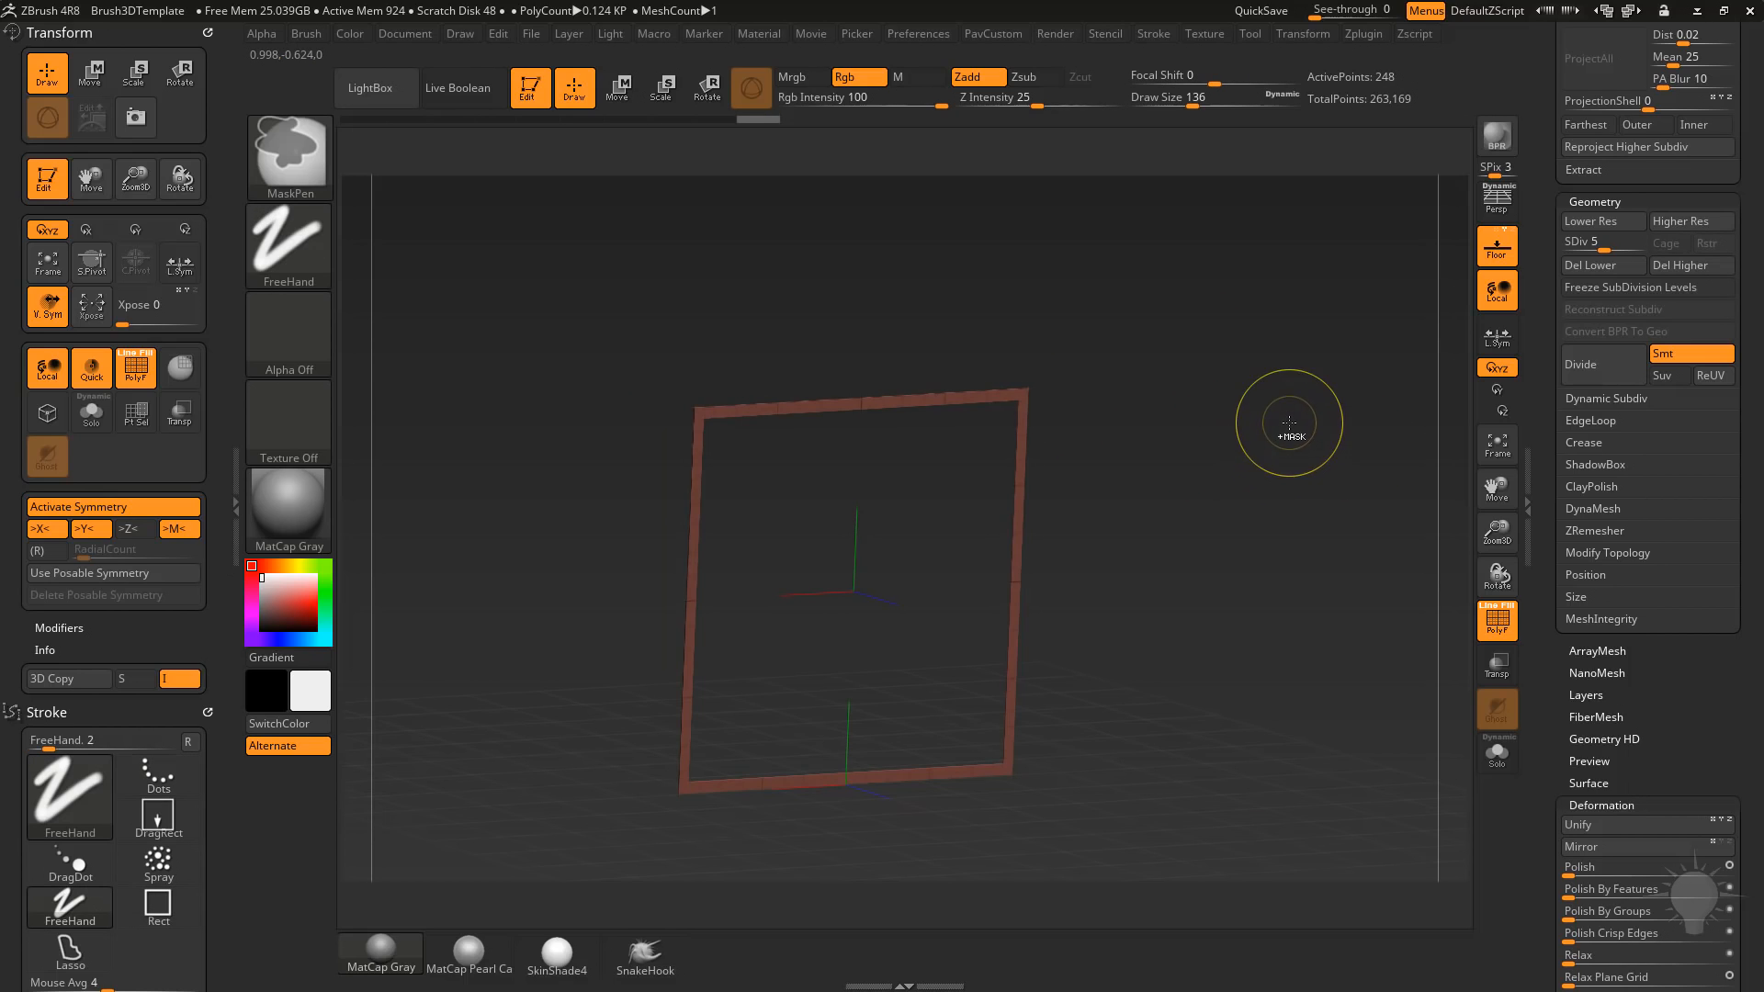
left_click(1334, 516, "ctrl")
left_click(1307, 446, "ctrl+shift")
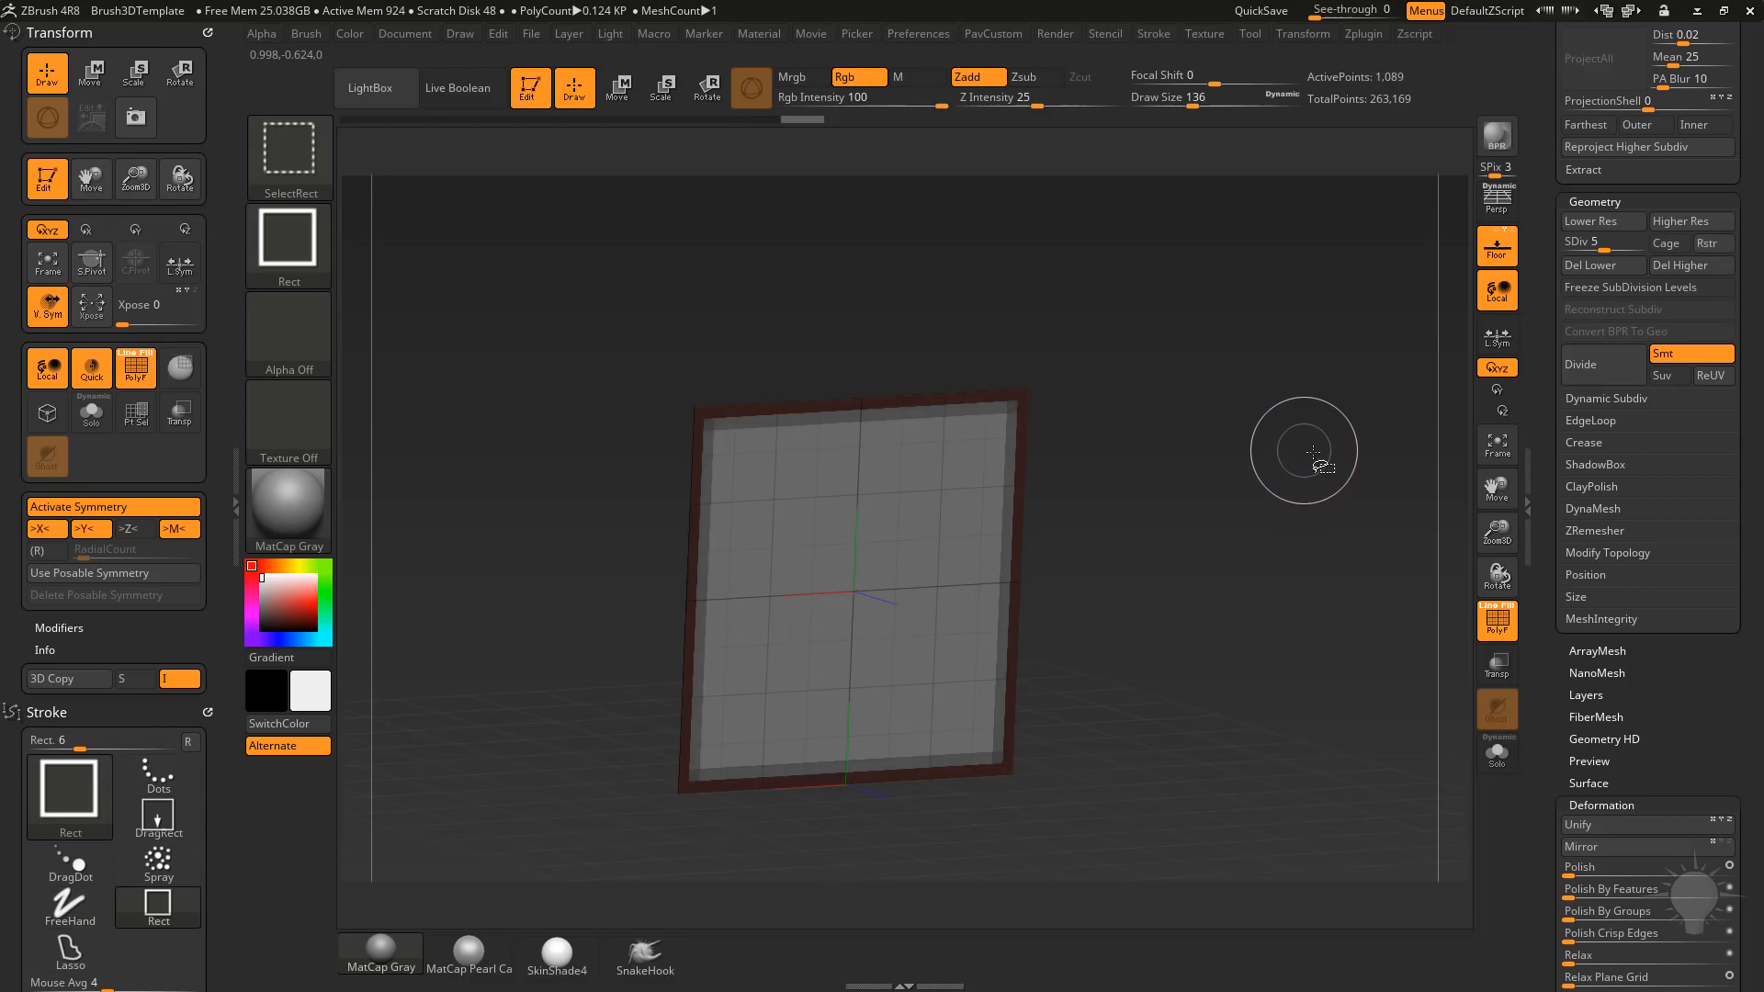
left_click_drag(1331, 508, 1305, 494, "shift")
left_click(1297, 470, "ctrl")
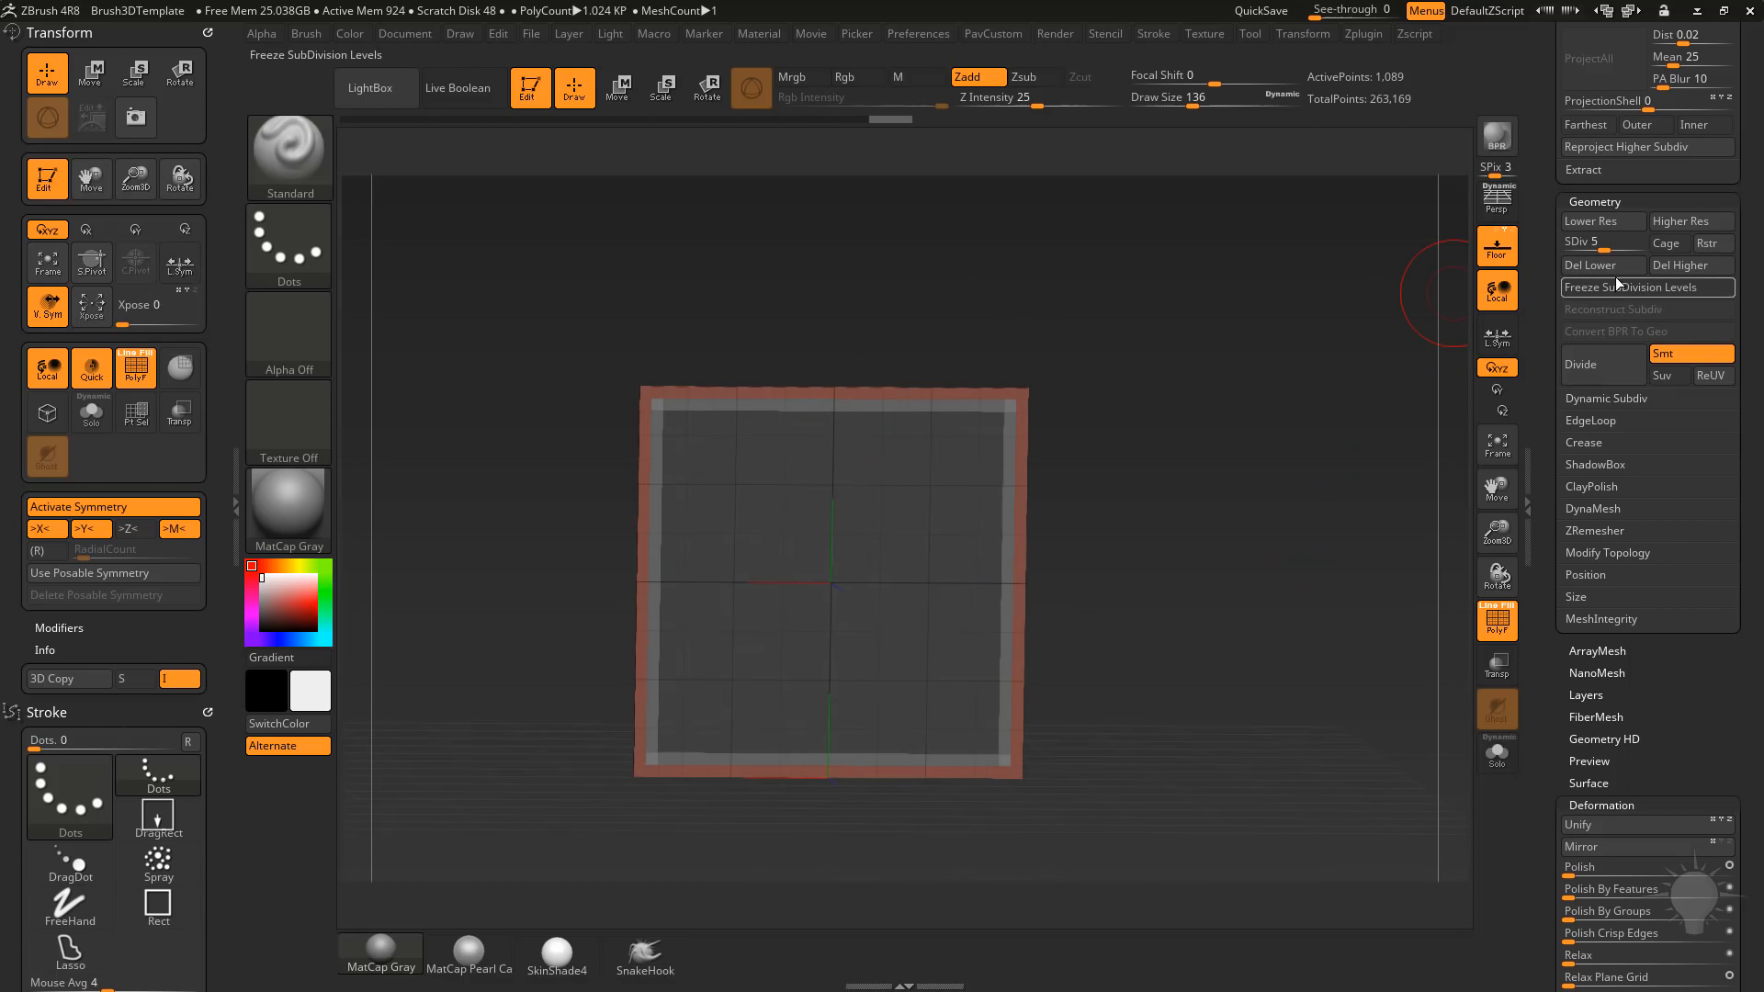
Raise the subdivision level to 6, apply Morph to Grid to the unmasked border, and clear the mask.
left_click(1610, 241)
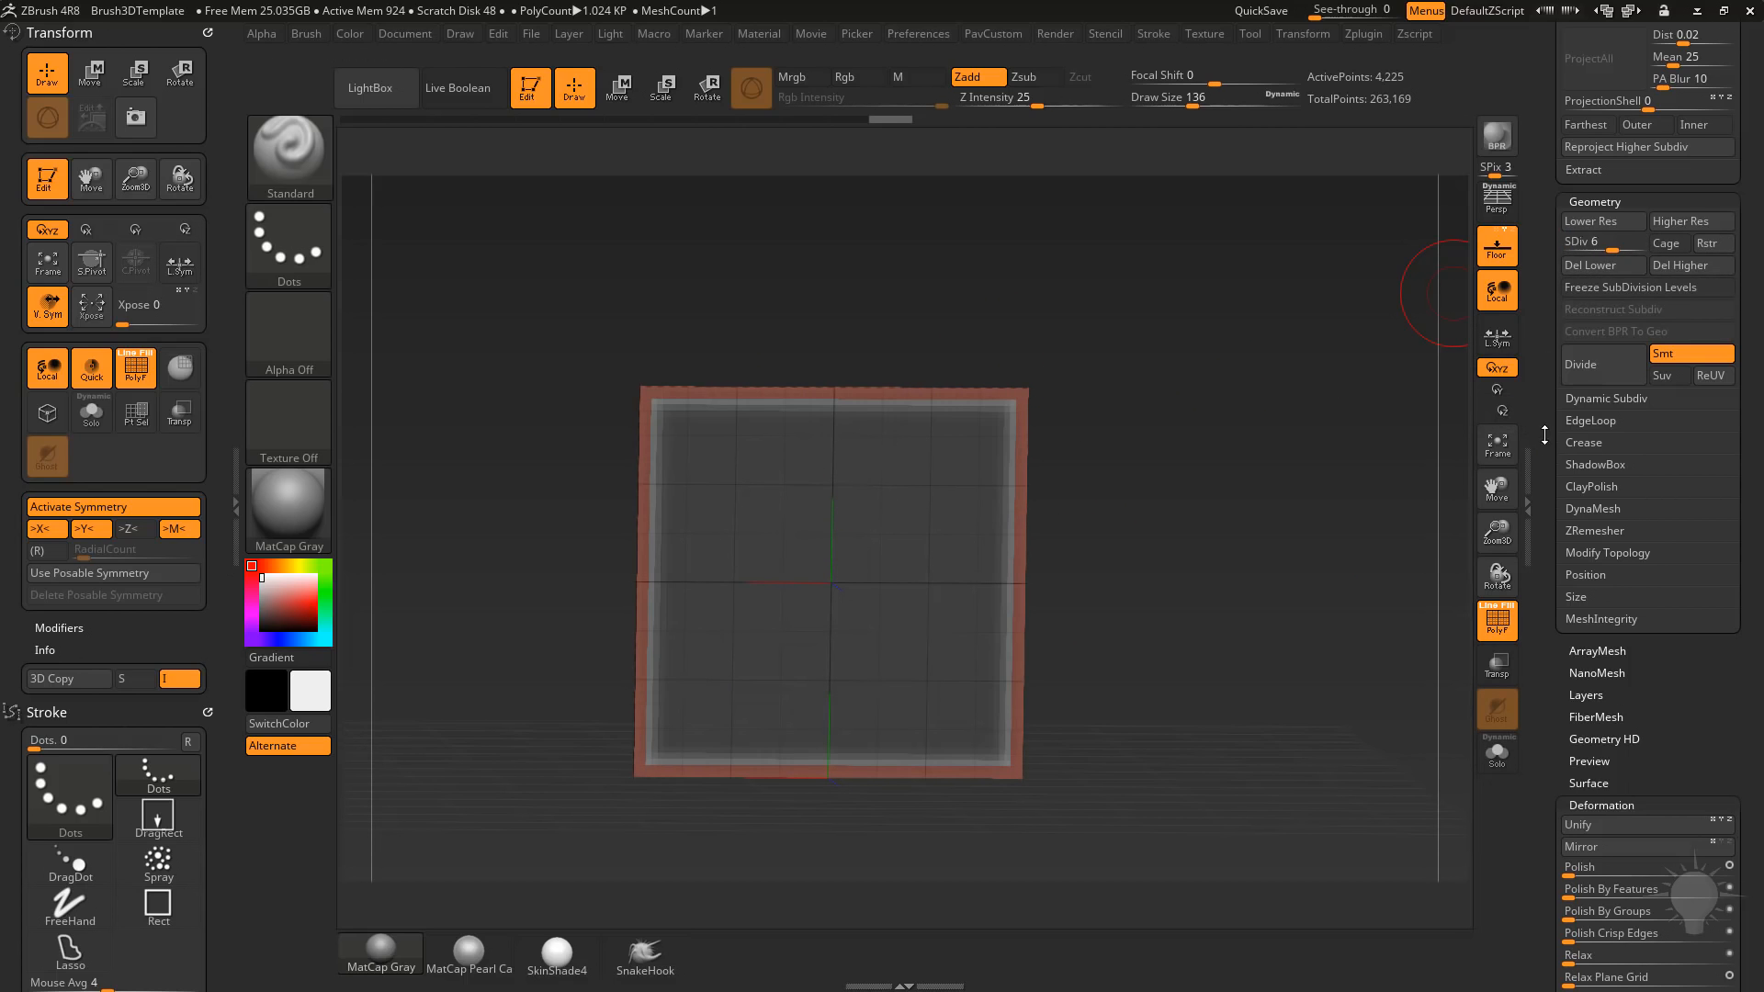
scroll(1645, 551, "down", 5)
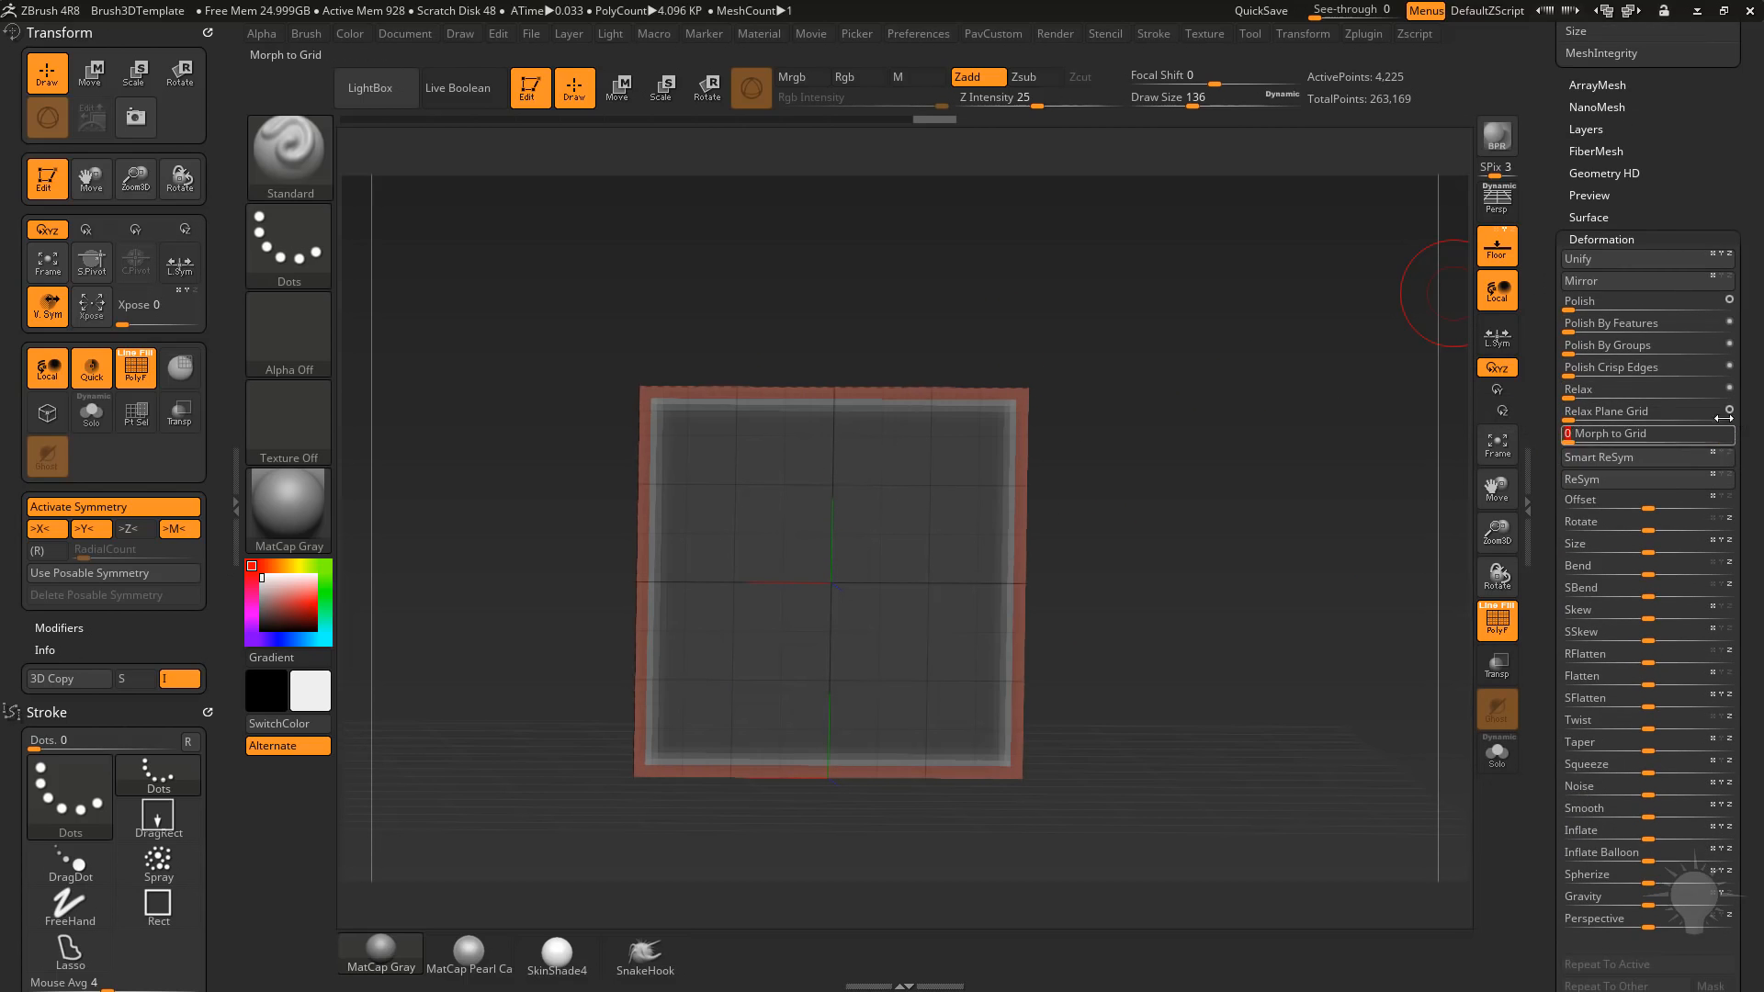
left_click_drag(1725, 418, 1733, 418)
left_click_drag(1250, 524, 1327, 554, "ctrl")
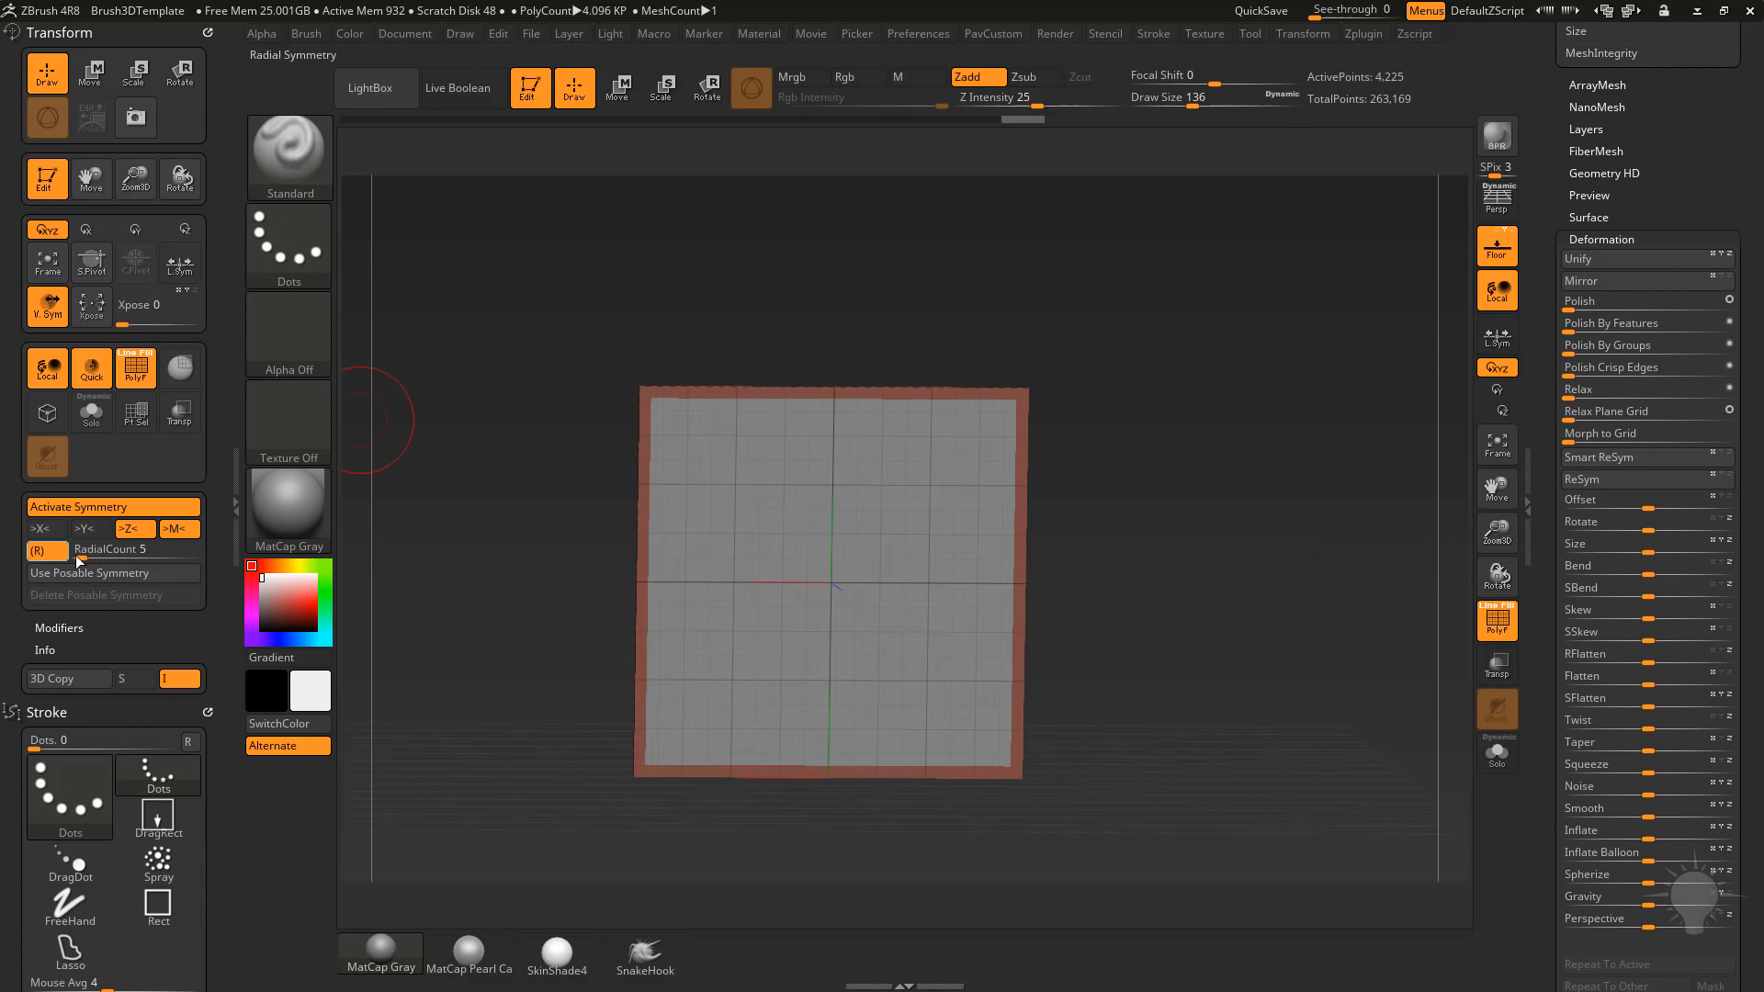
Use radial symmetry around Z with a count of 5 and pull five curved arms out of the plane with SnakeHook.
left_click(634, 967)
left_click_drag(524, 735, 684, 809)
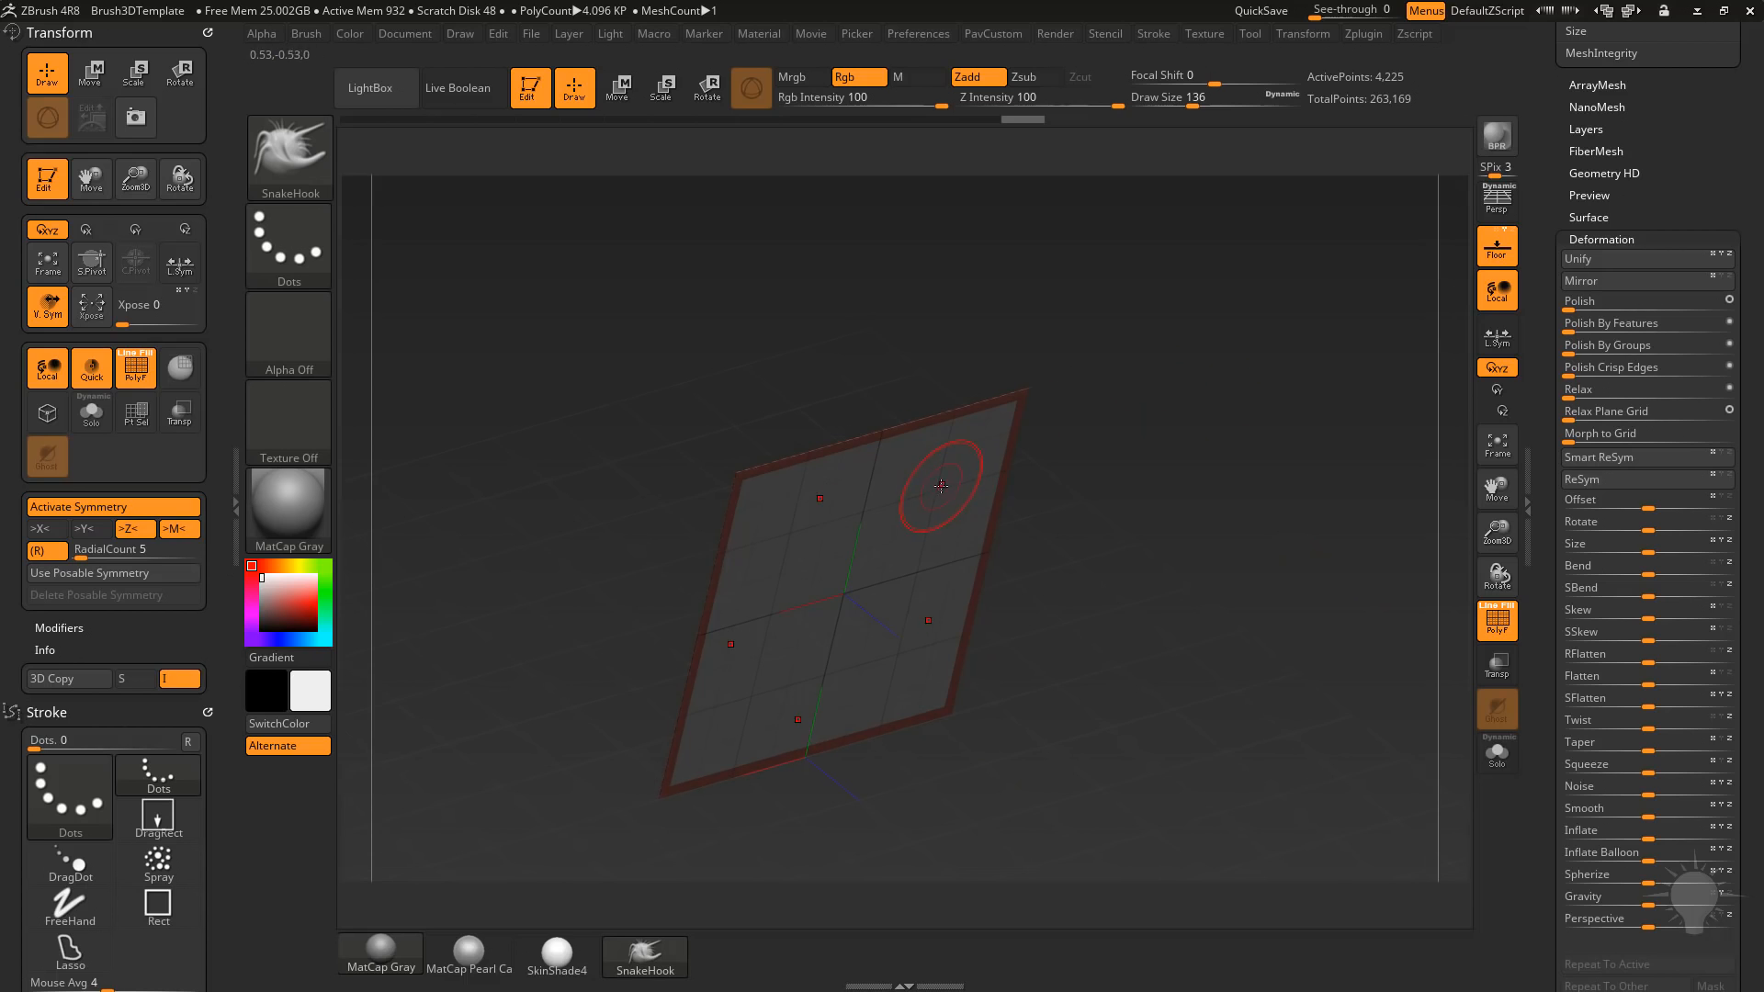
mouse_move(937, 492)
left_mouse_down()
mouse_move(960, 528)
mouse_move(1071, 593)
left_mouse_up()
mouse_move(1146, 536)
left_mouse_down()
mouse_move(1207, 441)
mouse_move(1295, 476)
left_mouse_up()
Lower the subdivision level to 5 and reproject the higher subdivision levels onto the mesh.
scroll(1604, 393, "up", 10)
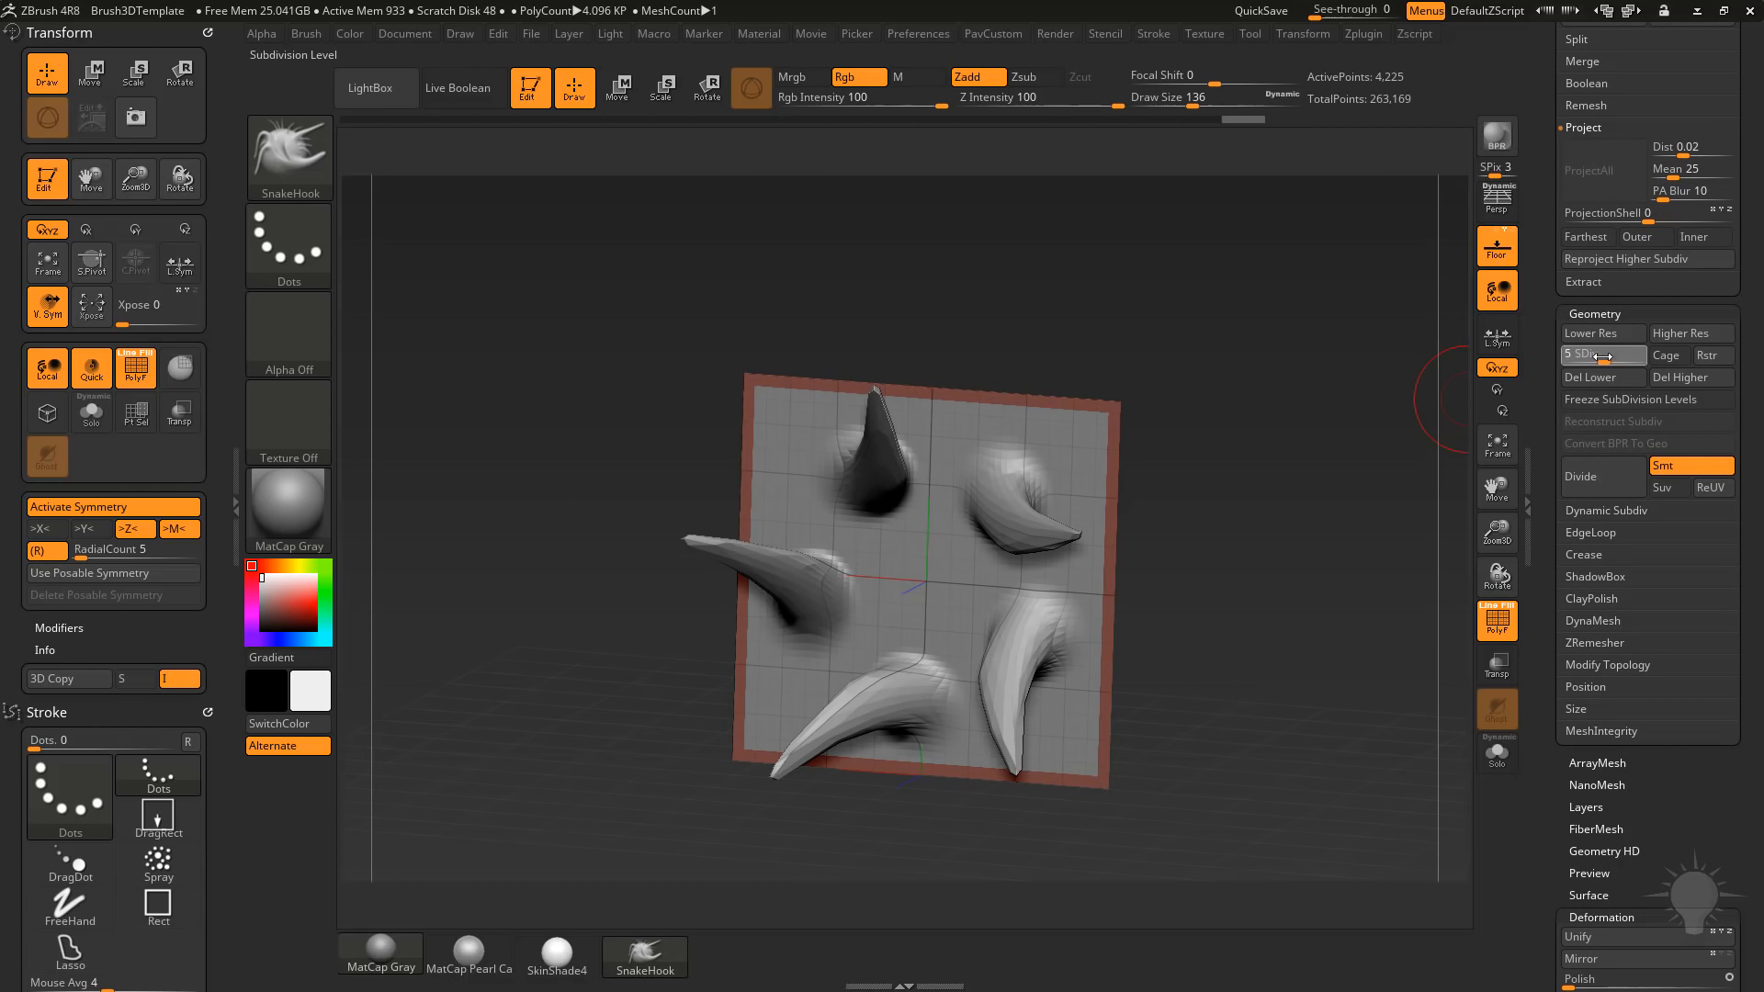
left_click(1602, 357)
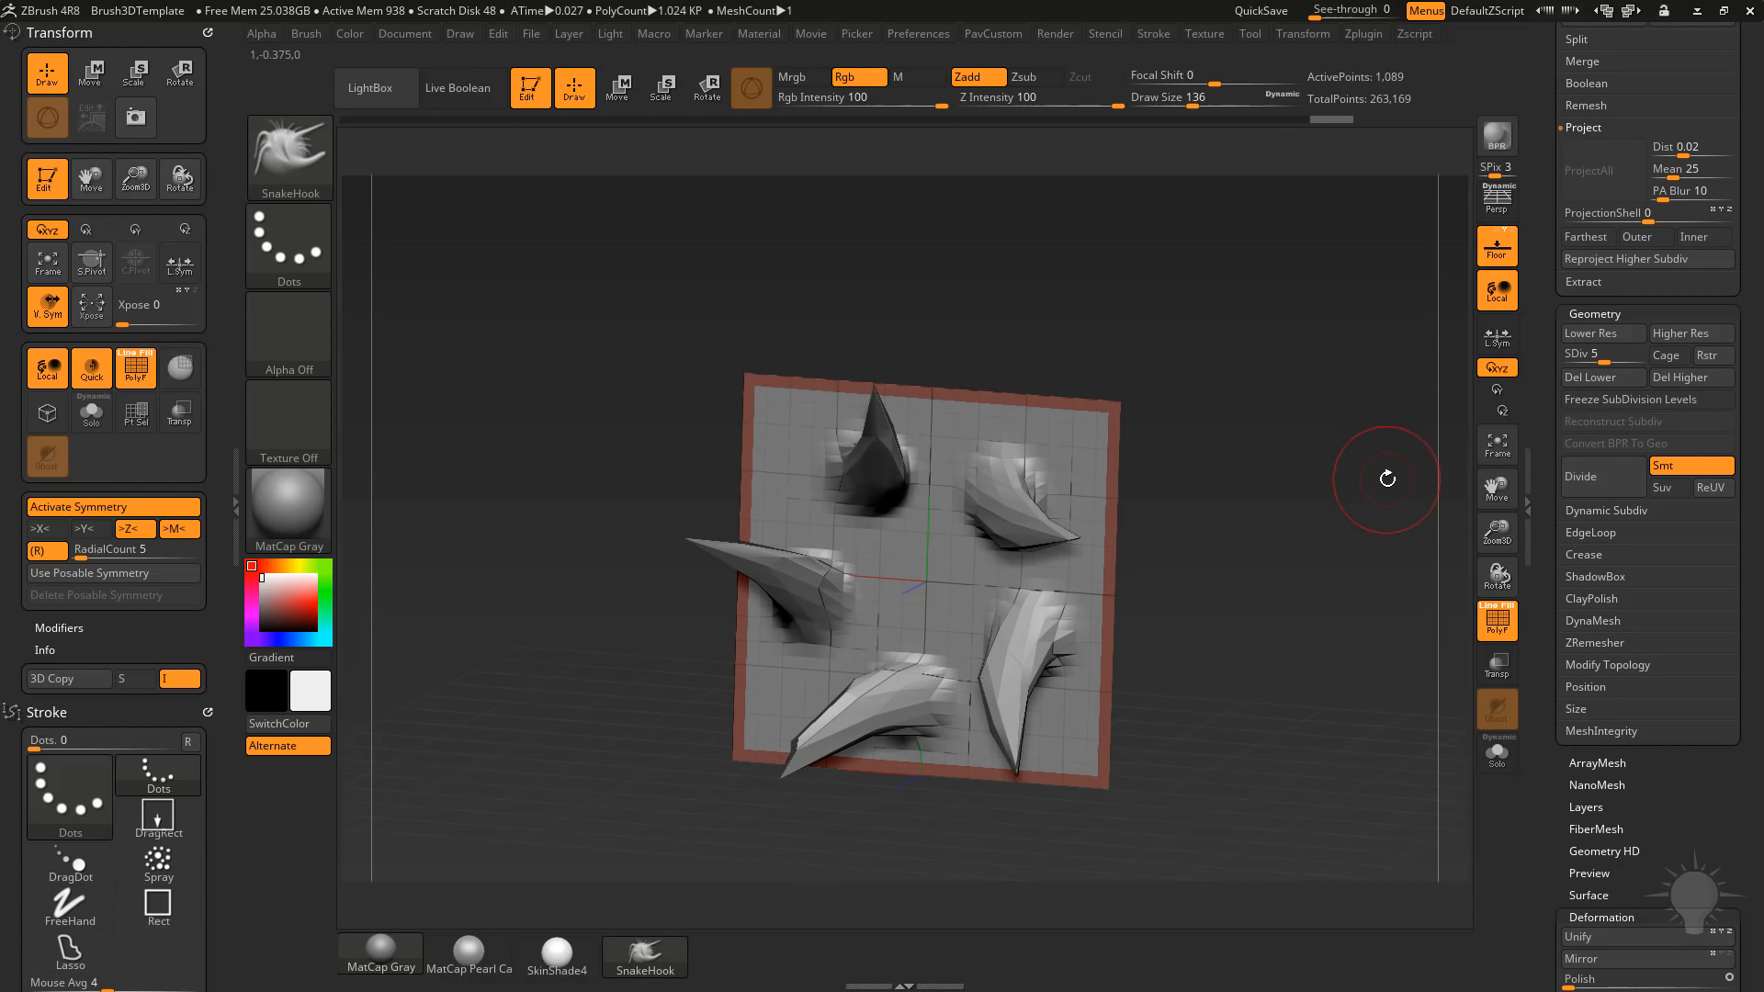
left_click(1612, 261)
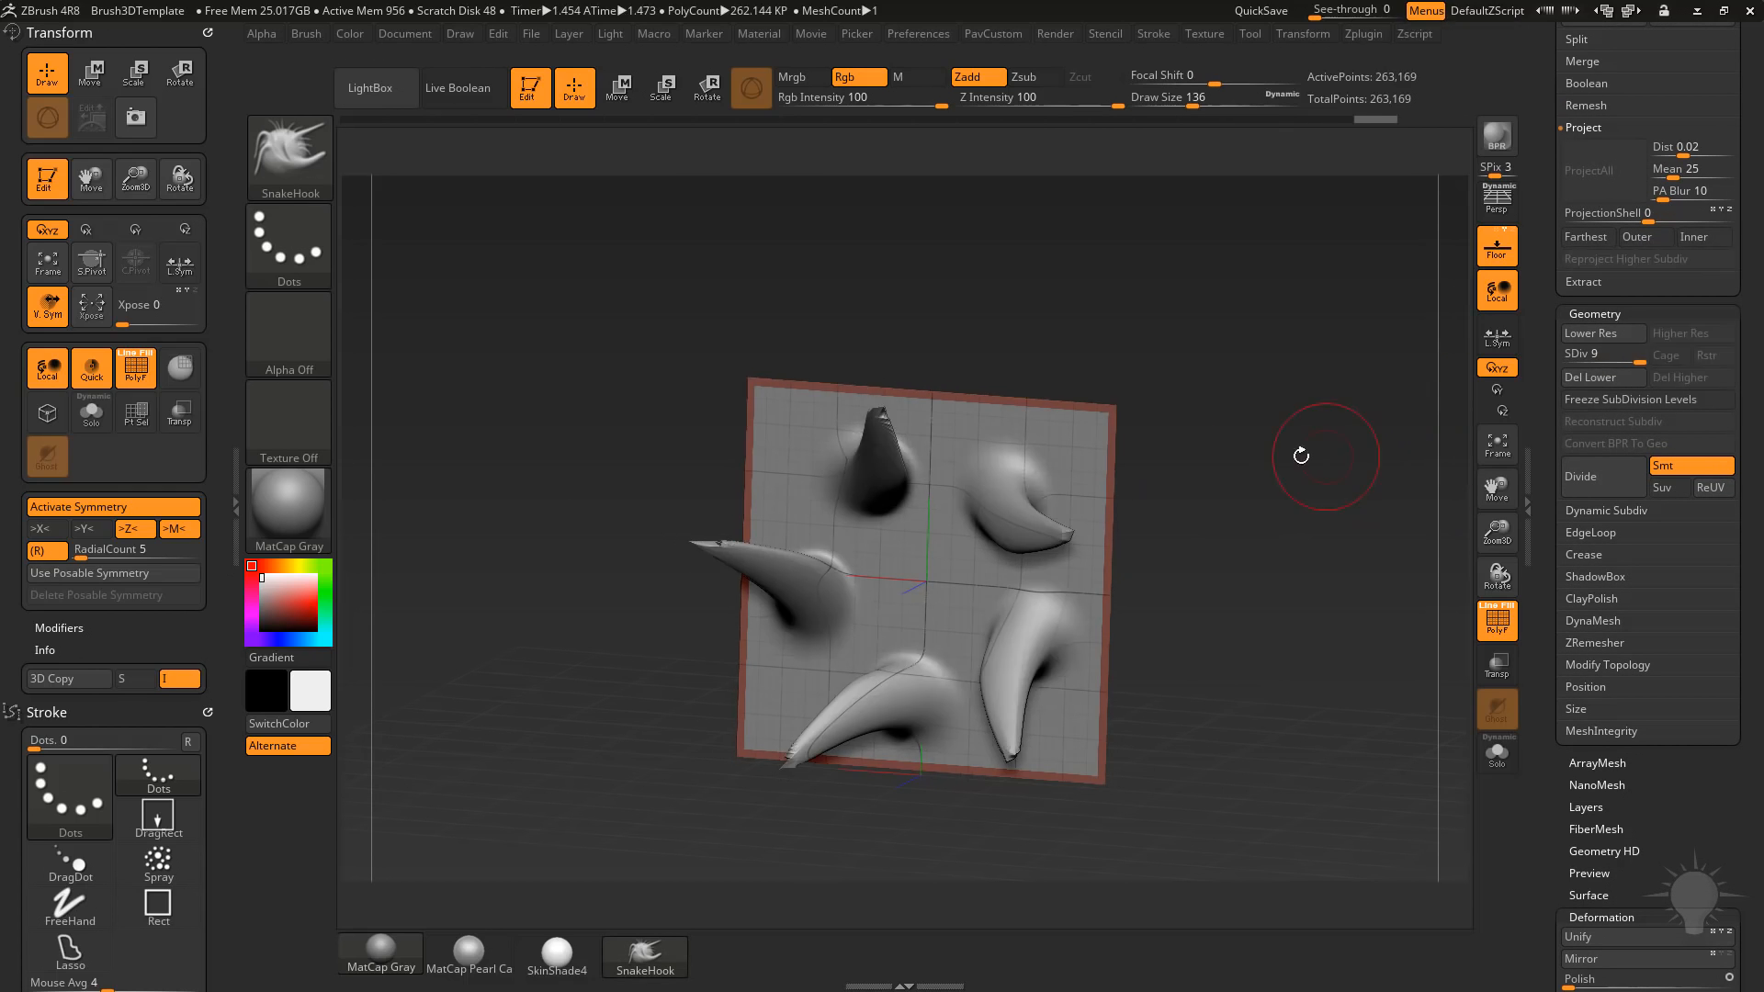
Rebuild the subdivision levels by deleting those above 6, reprojecting the higher level from level 5, and dividing to level 7.
key("ctrl+z")
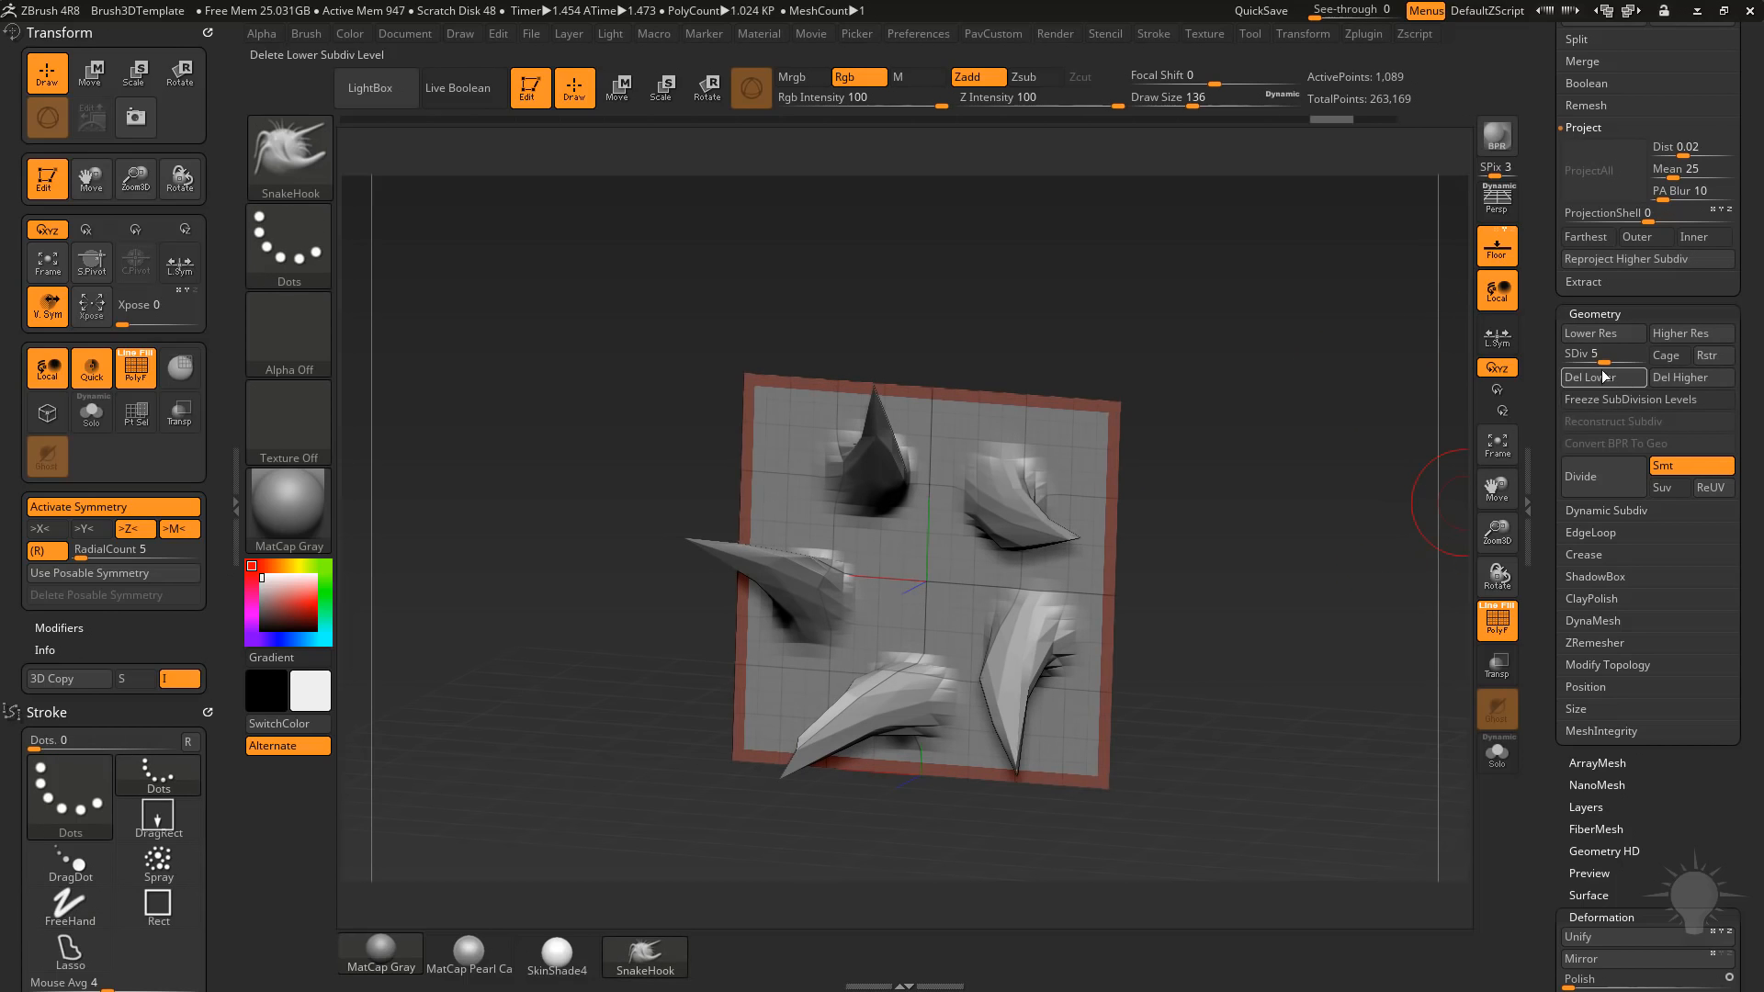
left_click_drag(1610, 354, 1624, 365)
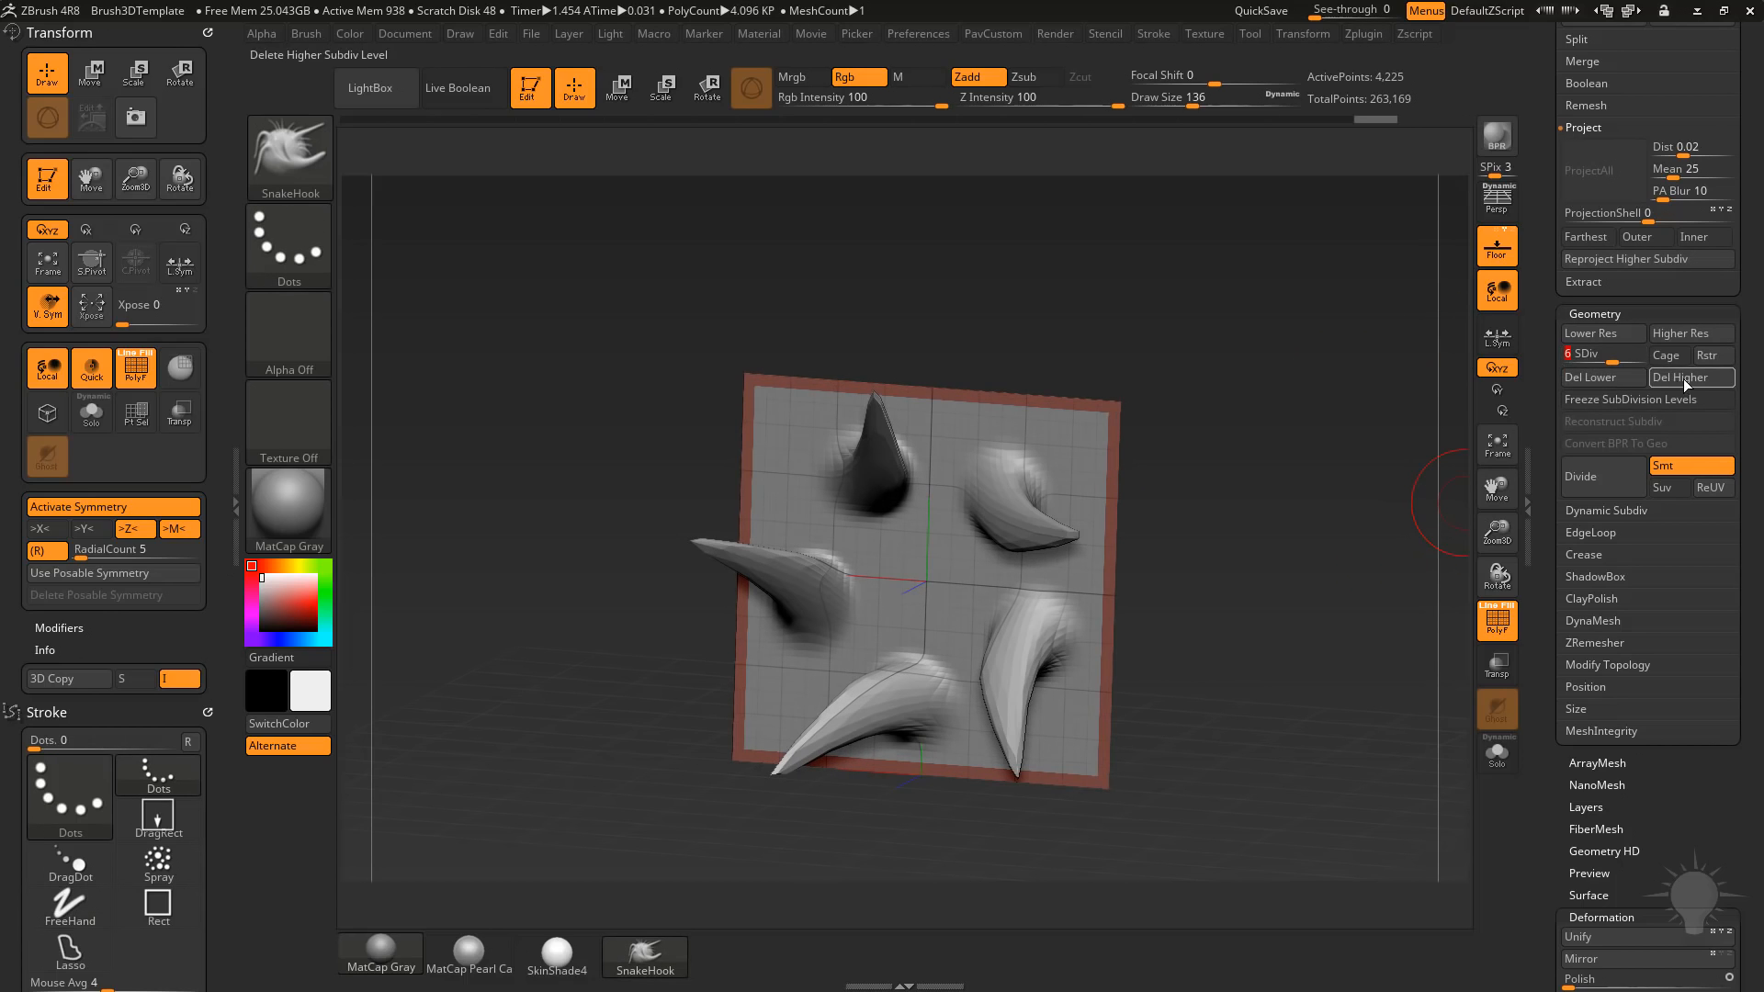
left_click(1625, 352)
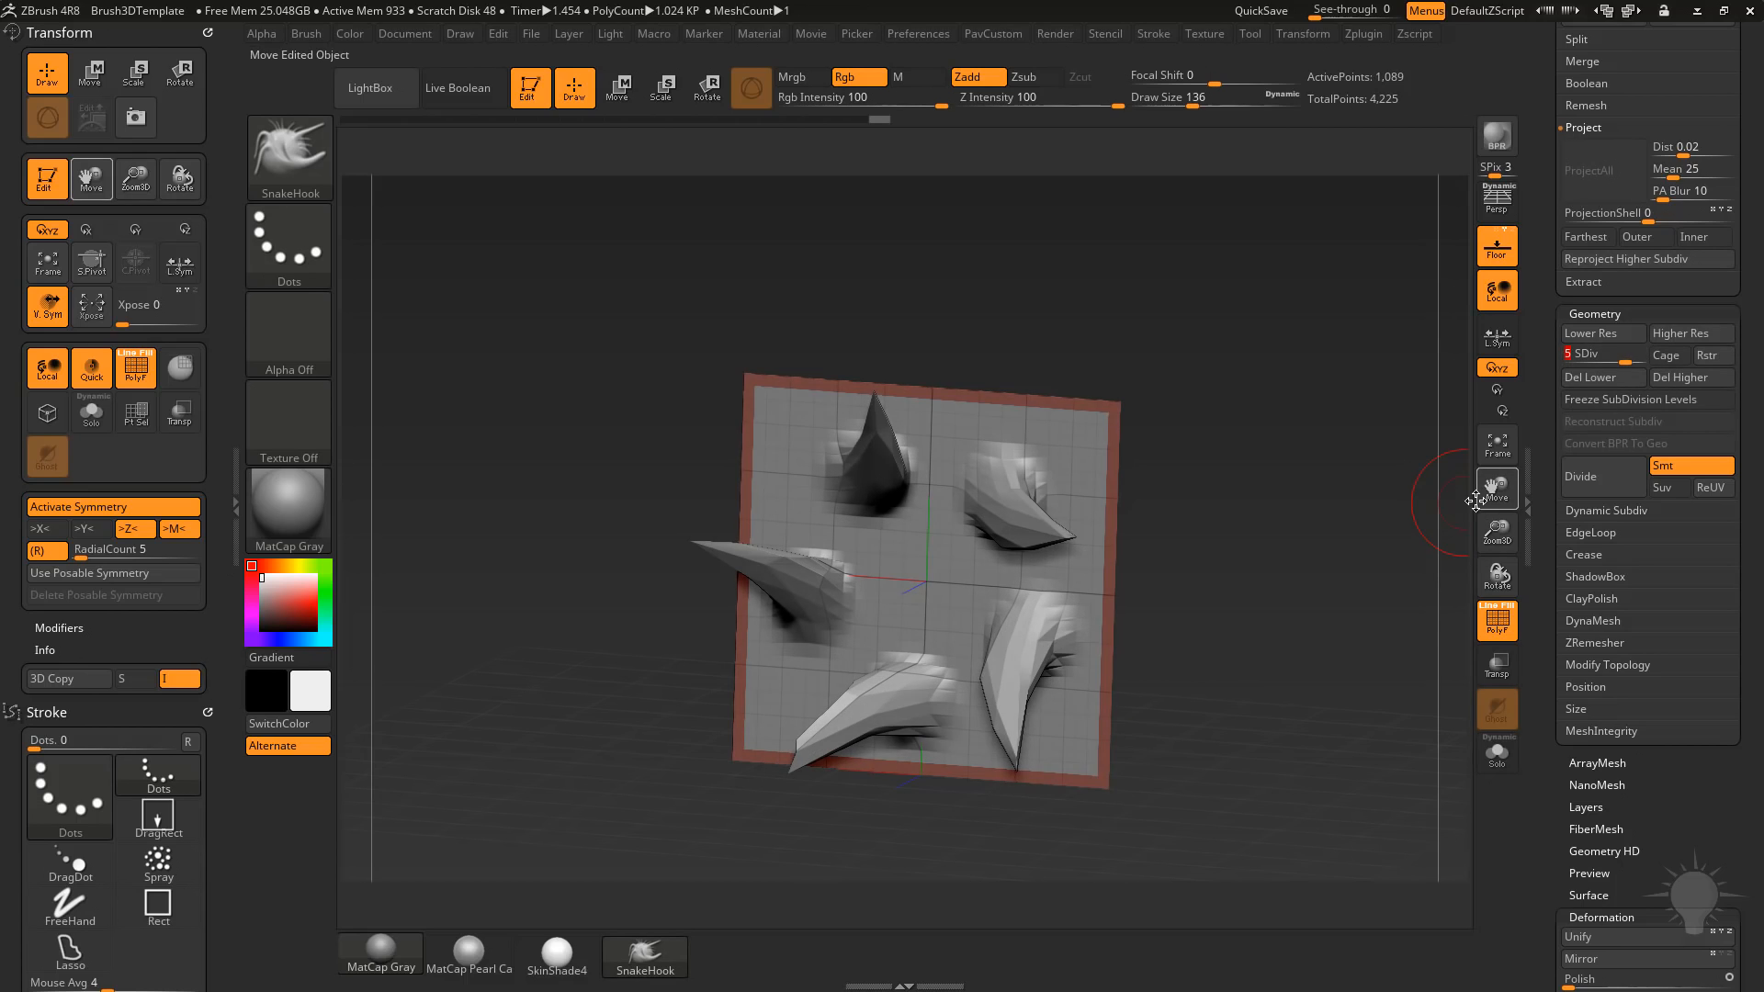
left_click(1661, 264)
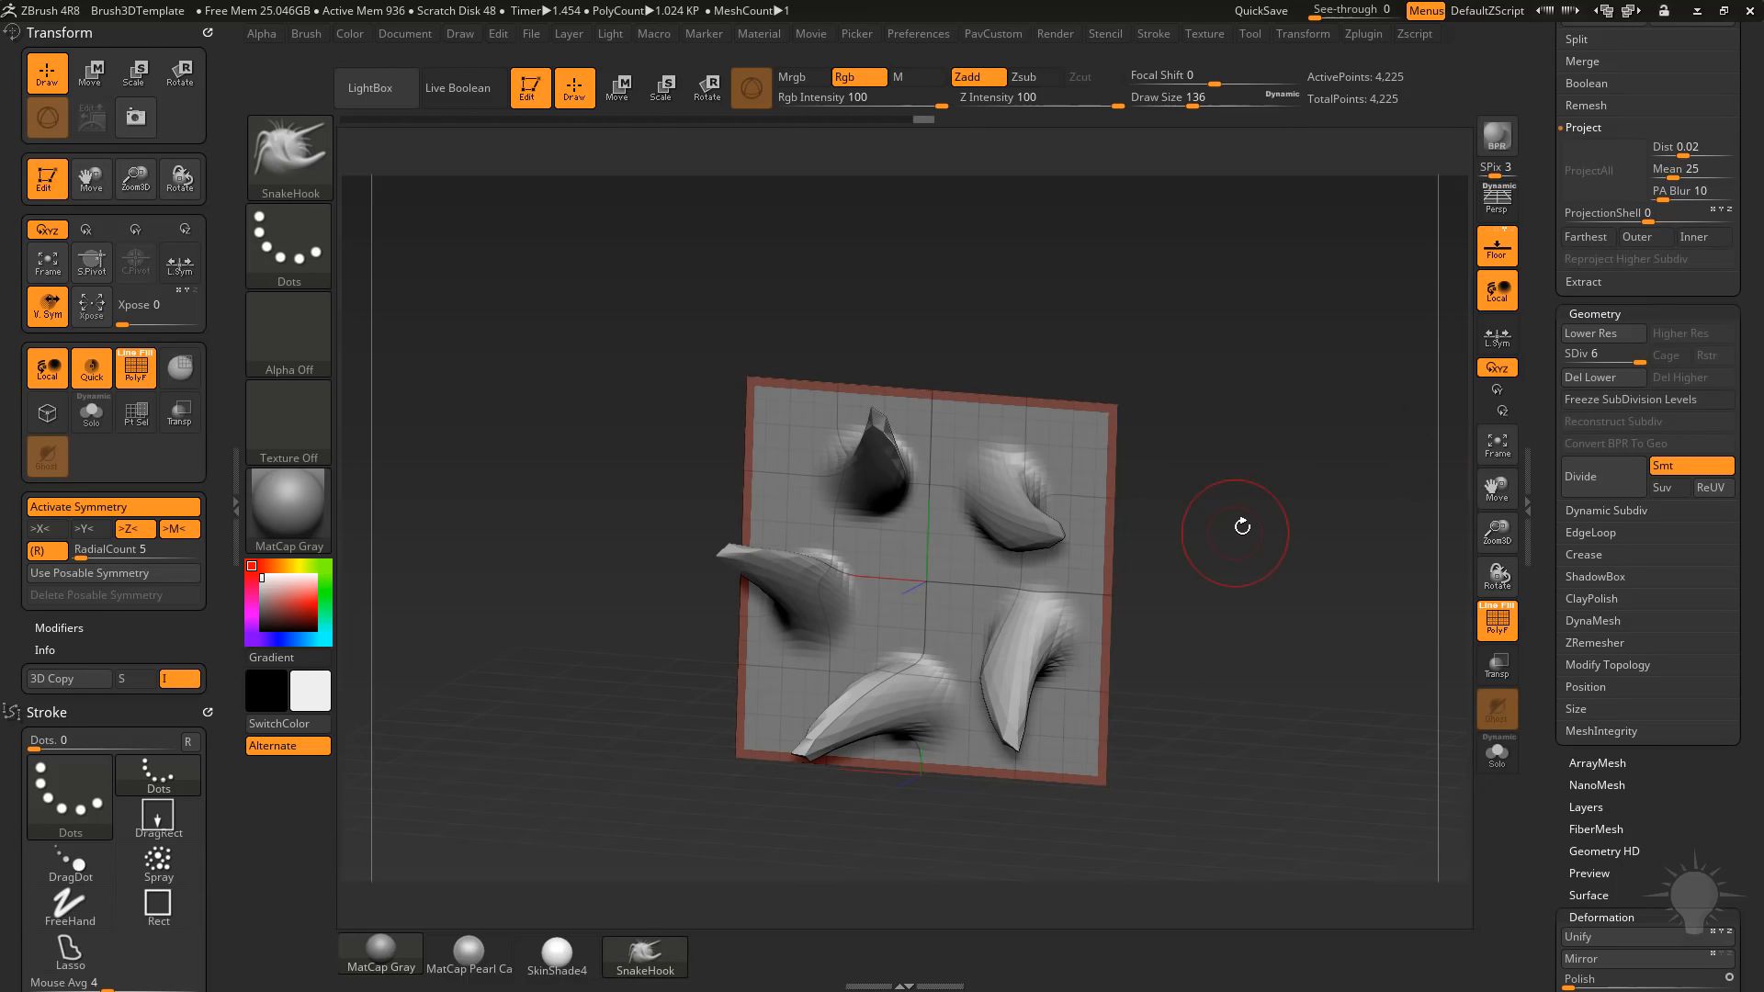
left_click_drag(1284, 522, 1298, 512)
key("ctrl+d")
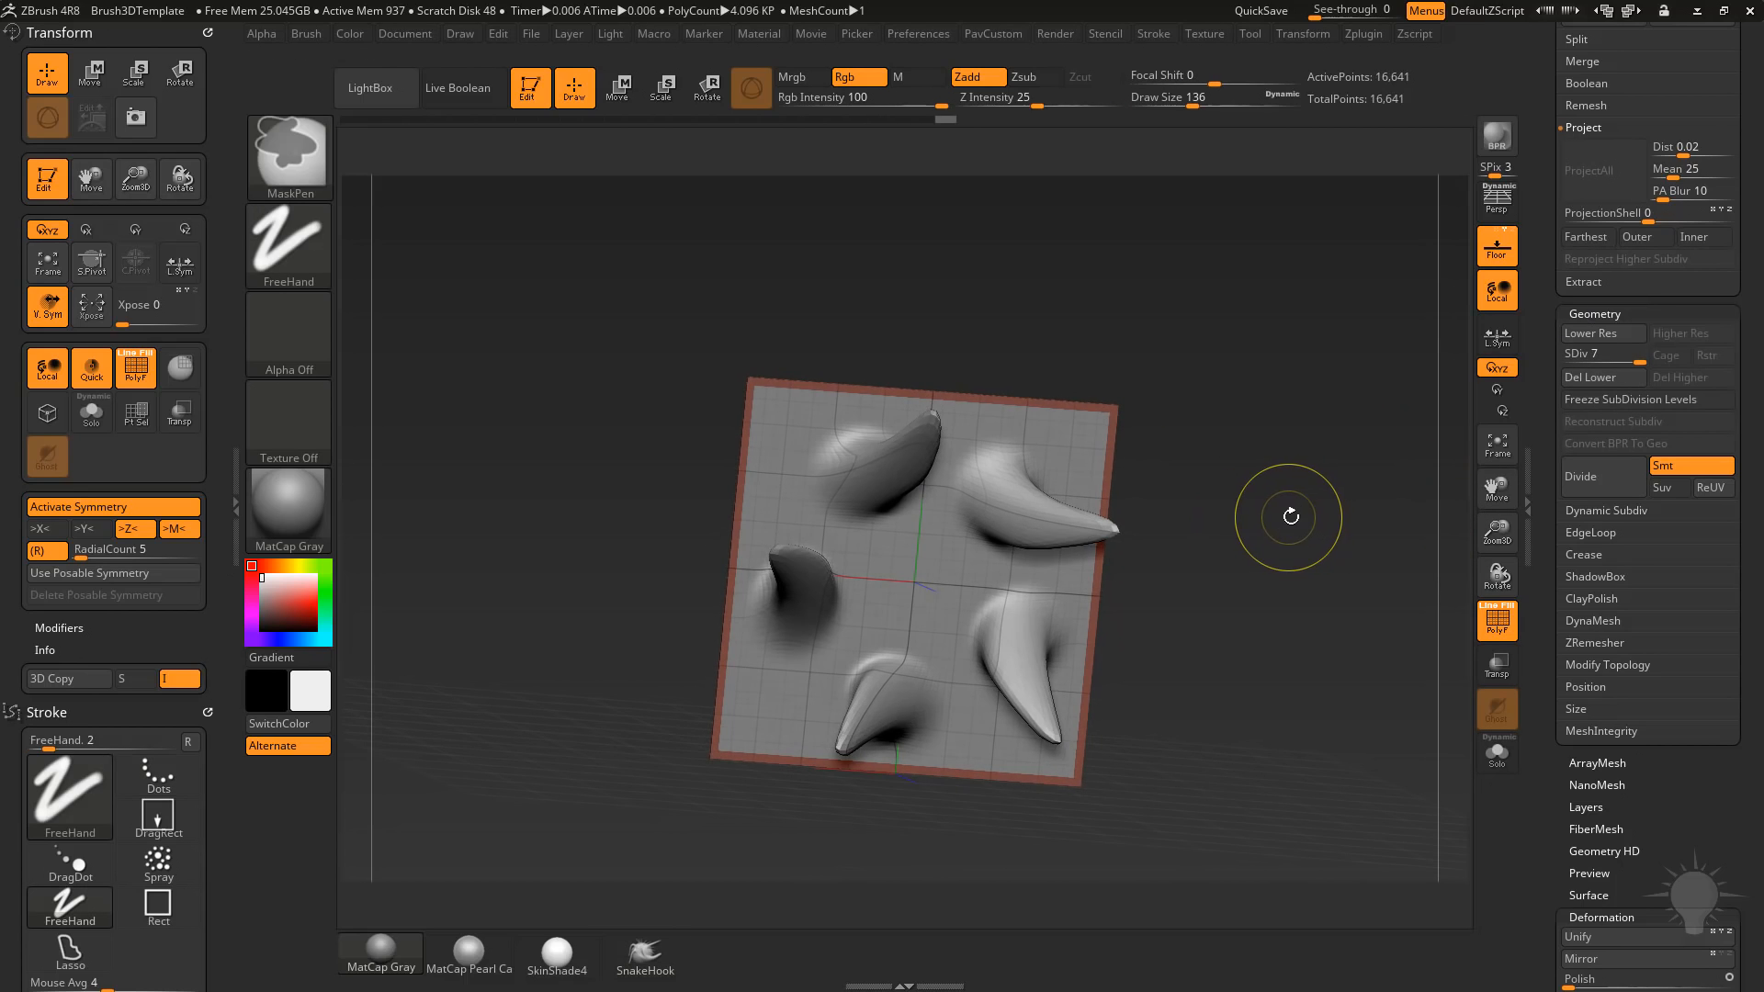
Mask a soft circular area at the plane's centre and invert the mask so only the centre can be edited.
mouse_move(1211, 480)
left_mouse_down()
mouse_move(1008, 508)
mouse_move(1243, 508)
mouse_move(1326, 471)
left_mouse_up()
left_click_drag(914, 582, 918, 598, "ctrl")
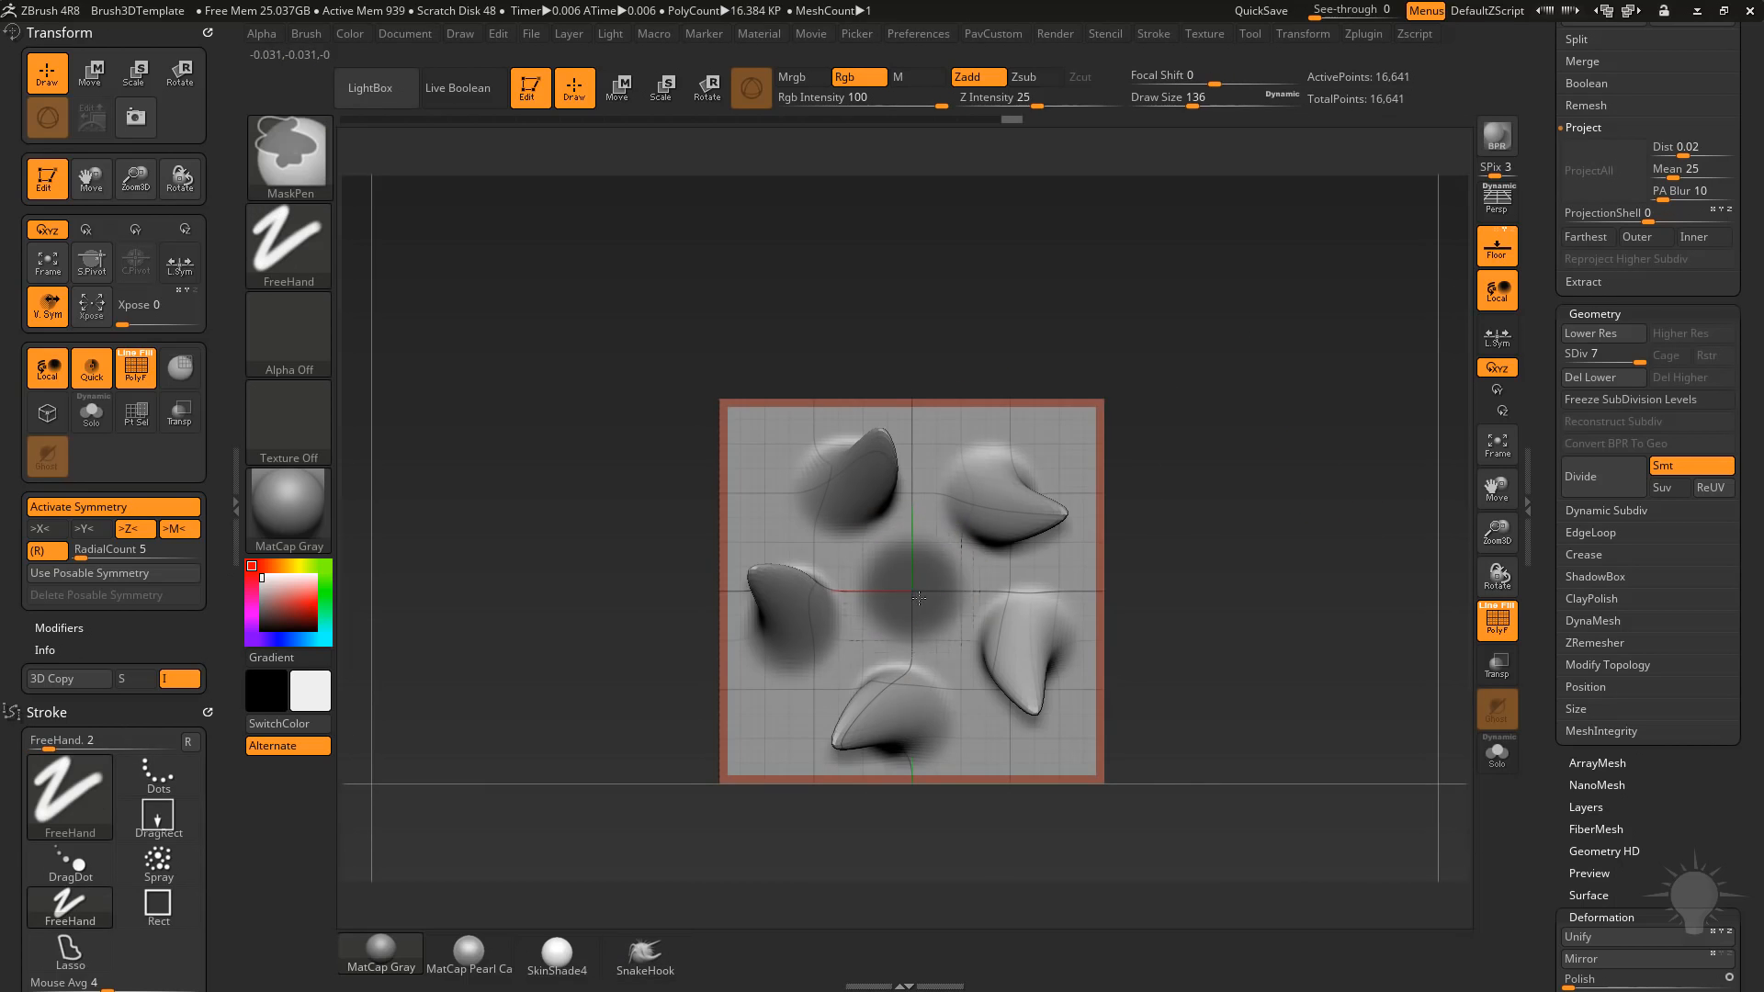
left_click_drag(1181, 504, 1280, 504)
Push the unmasked centre back along Z to form a recess between the five arms, and clear the mask.
key("w")
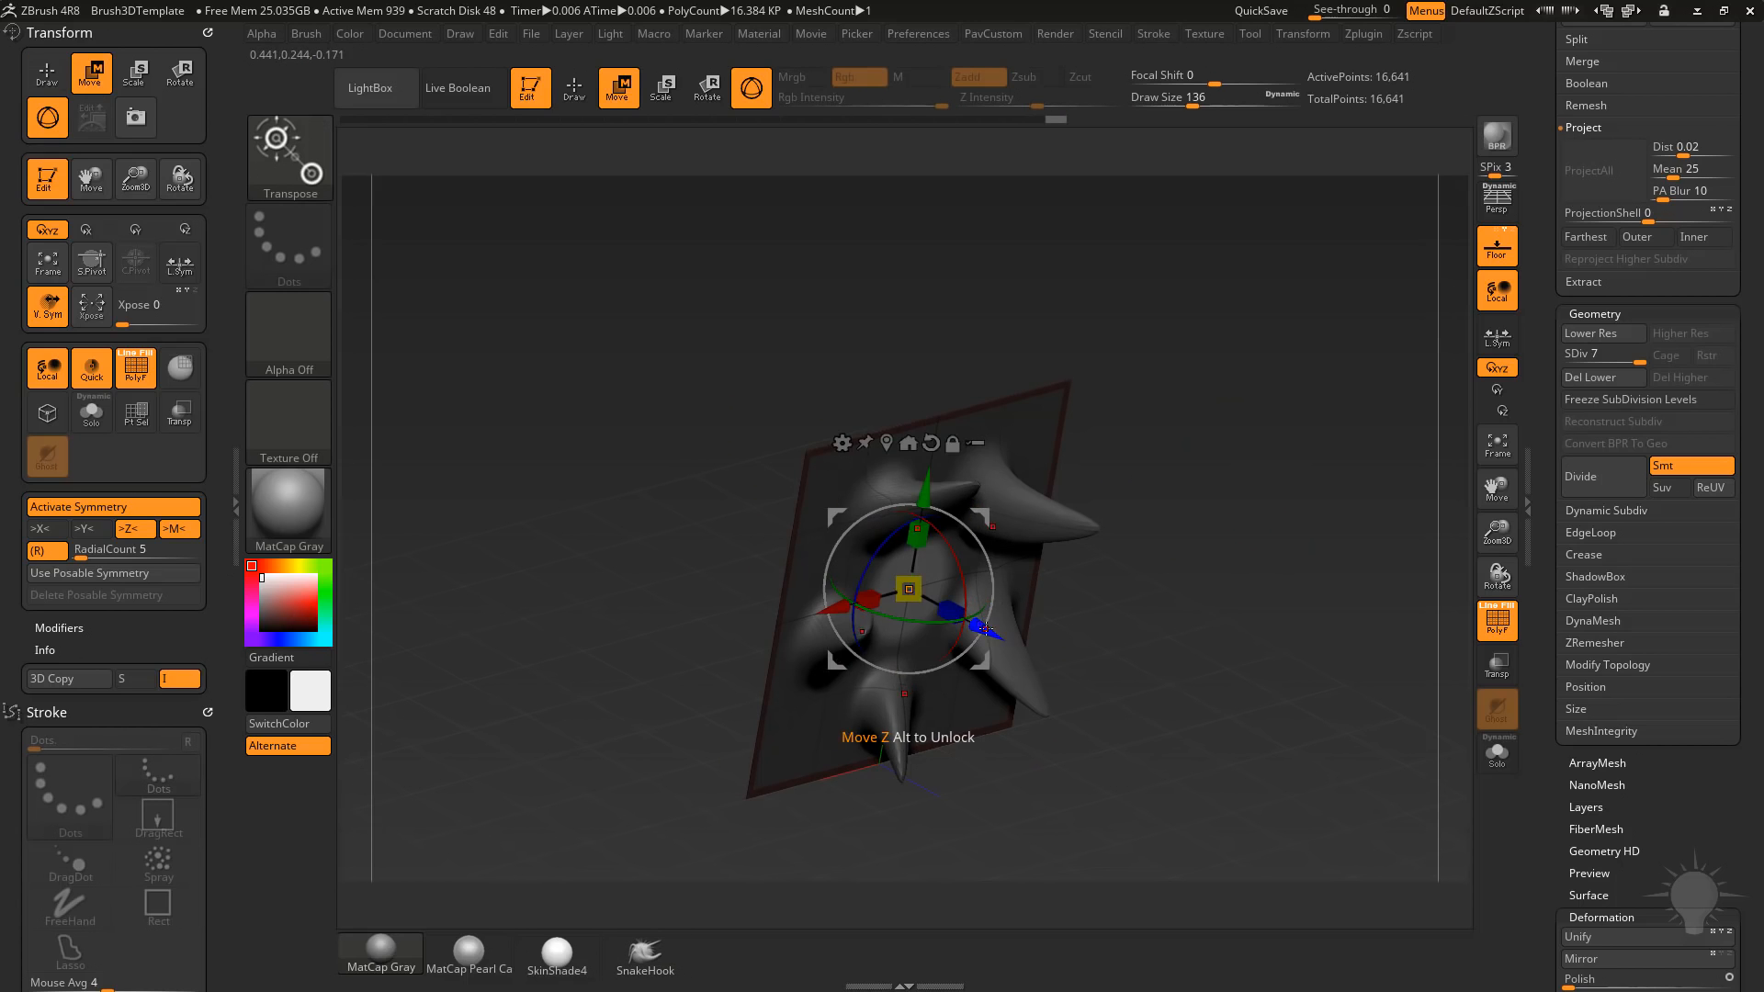
left_click_drag(985, 629, 930, 594)
key("q")
left_click_drag(1300, 450, 1196, 444)
left_click_drag(1194, 444, 1180, 459, "ctrl")
mouse_move(901, 533)
left_mouse_down("shift")
mouse_move(853, 473)
mouse_move(874, 511)
left_mouse_up("shift")
left_click_drag(1238, 417, 1217, 455)
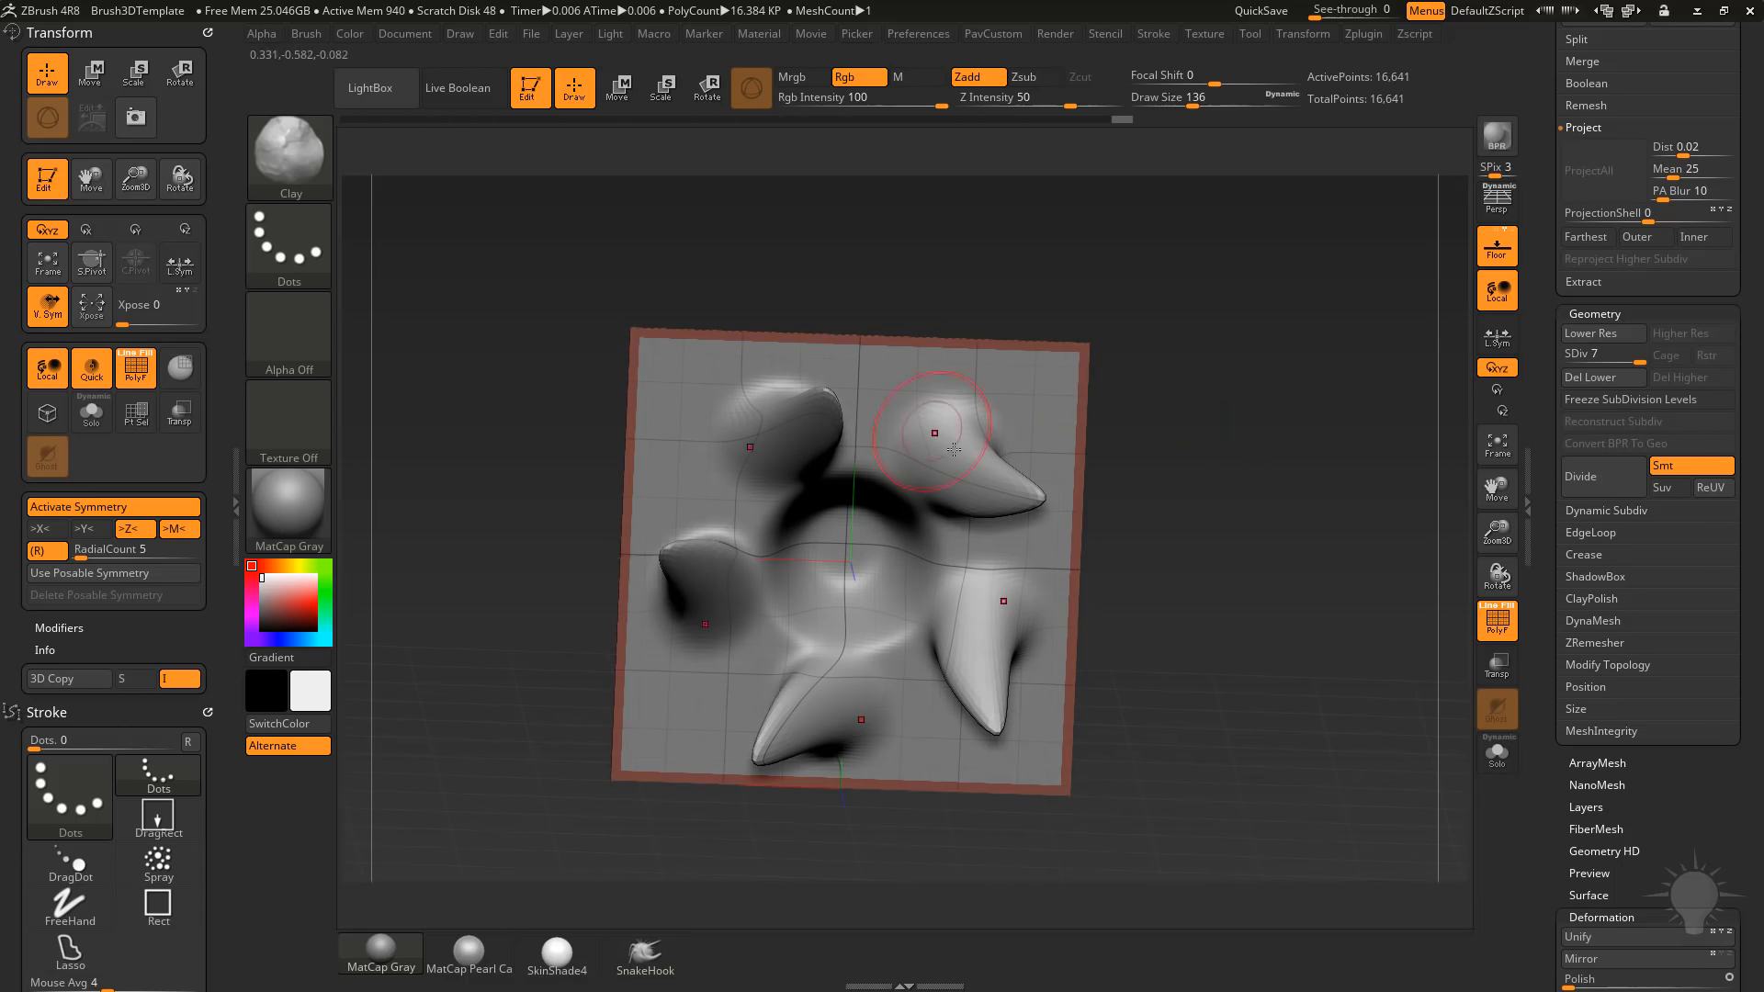
Build up rounded bulges around the bases of the five arms with the Clay brush.
key("b")
key("c")
key("l")
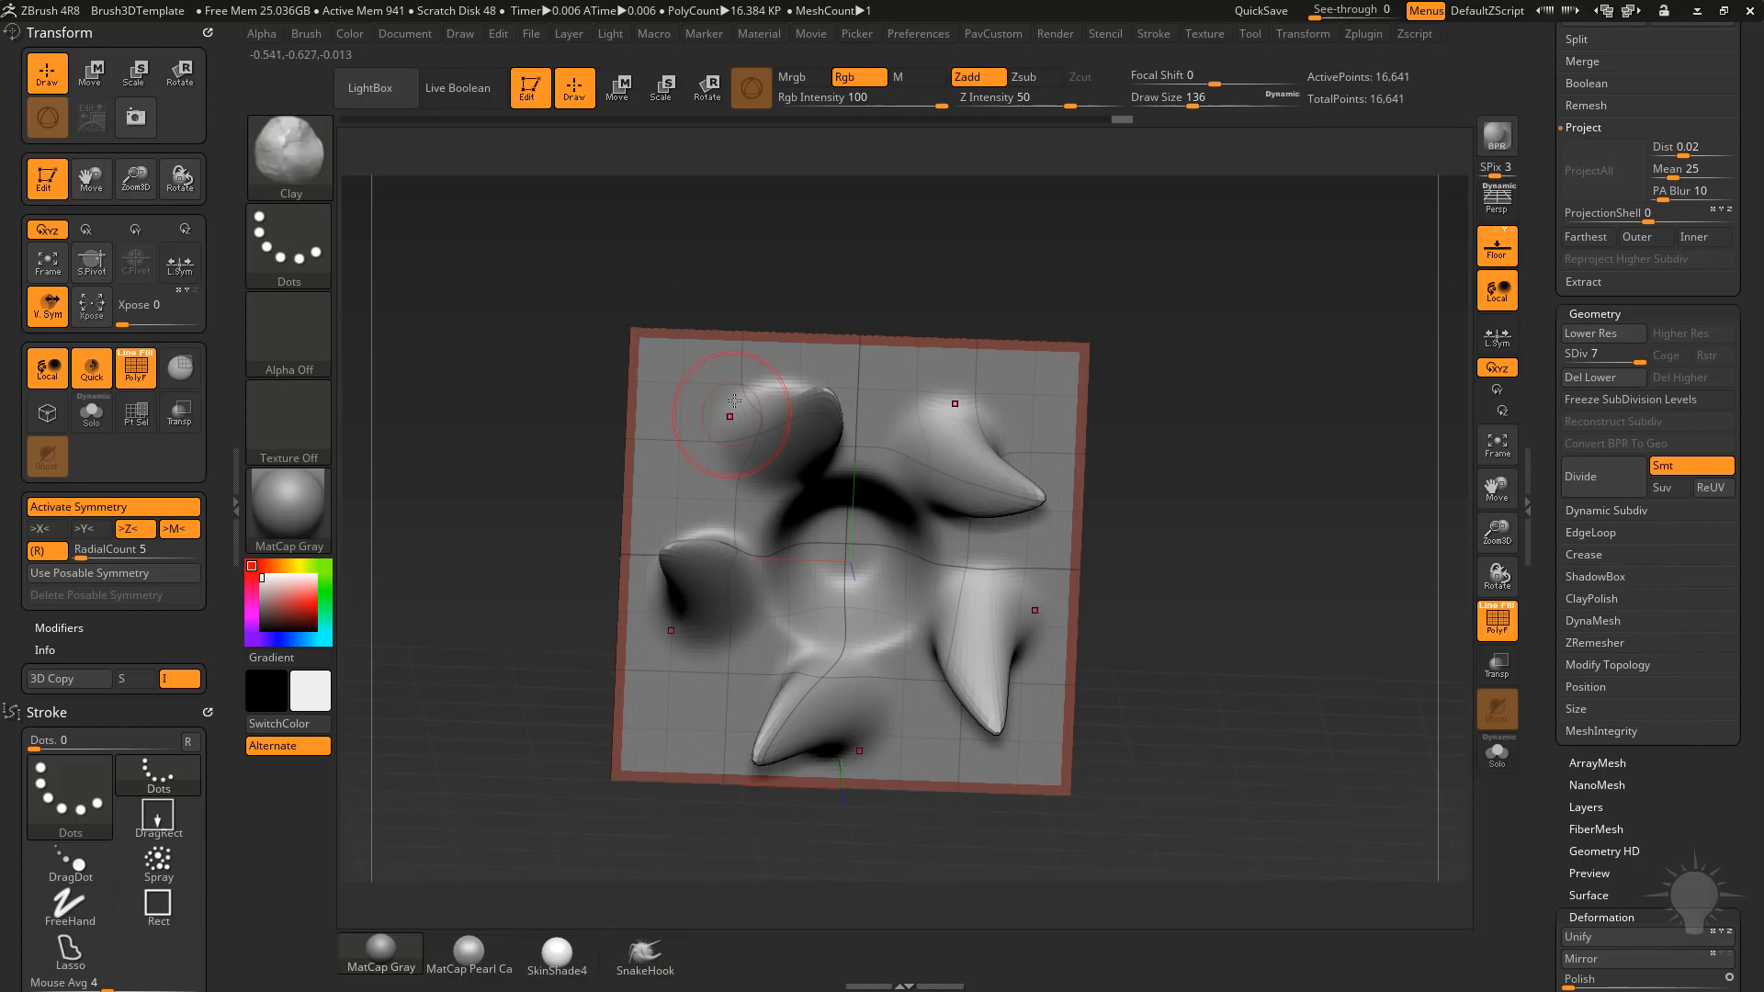
mouse_move(732, 415)
left_mouse_down()
mouse_move(788, 491)
mouse_move(820, 491)
left_mouse_up()
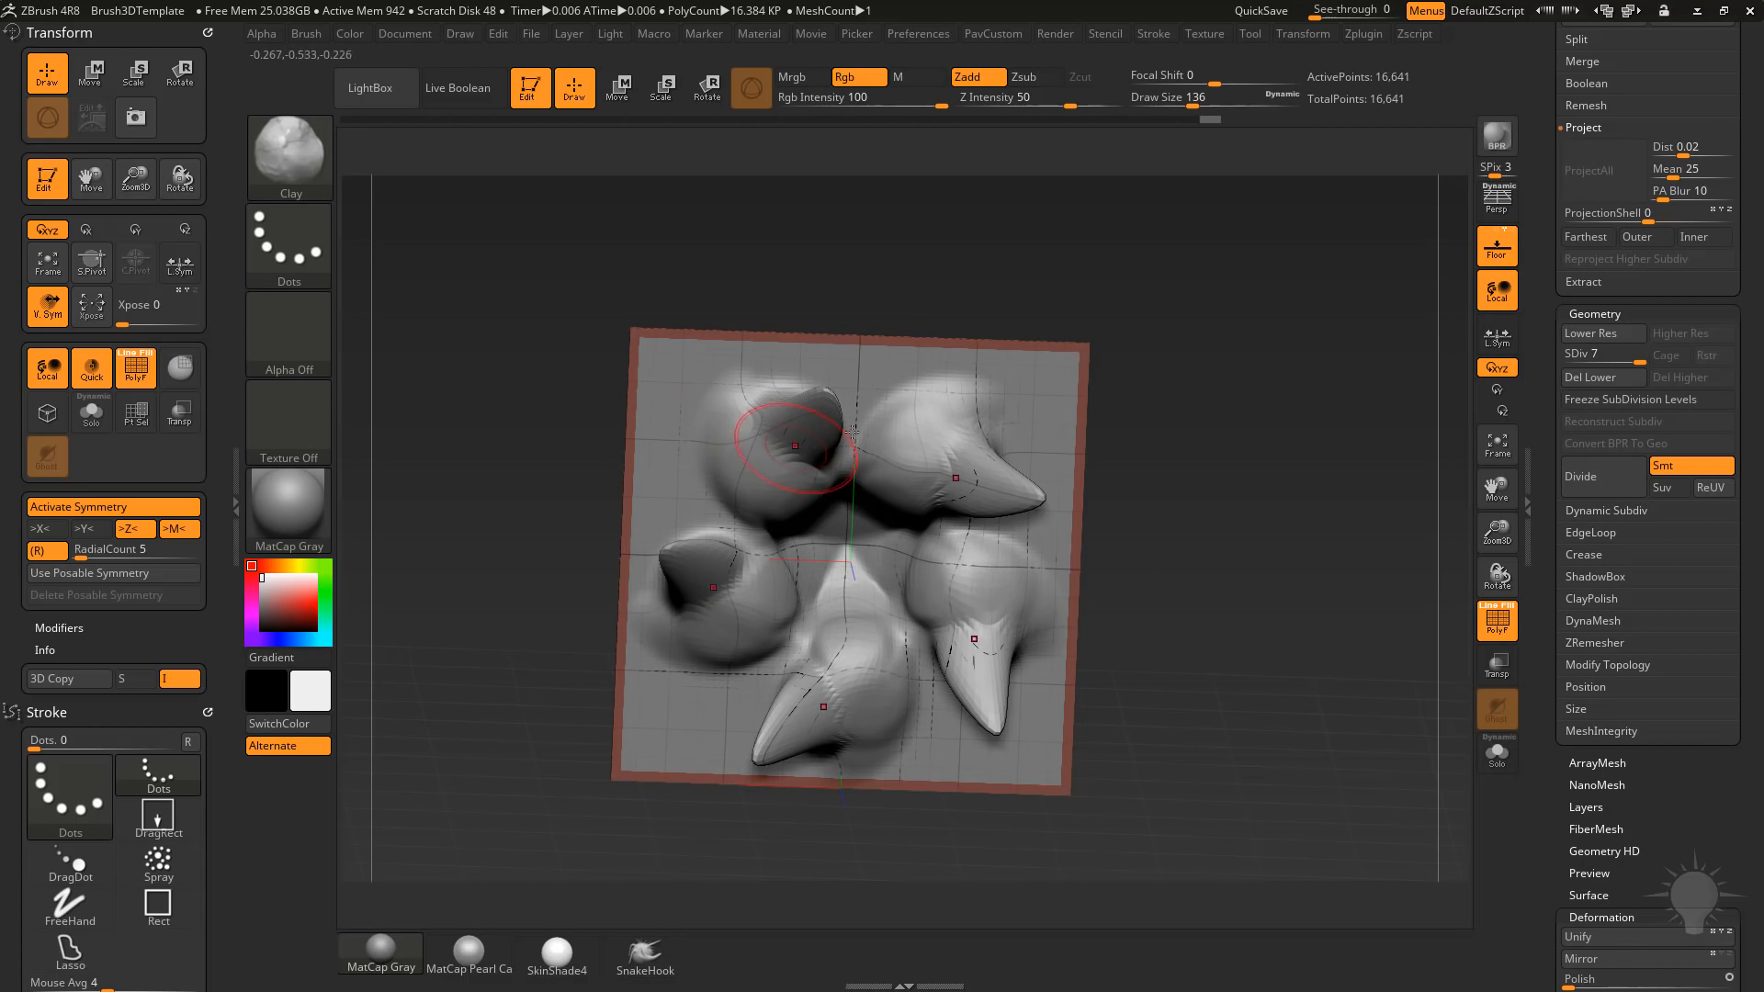
right_click_drag(867, 484, 842, 450)
mouse_move(842, 451)
left_mouse_down()
mouse_move(834, 413)
mouse_move(810, 432)
left_mouse_up()
left_click_drag(956, 252, 1006, 269)
Add curved folds around the arm bases with the Standard brush at Draw Size 97 and smooth them.
key("b")
key("s")
key("t")
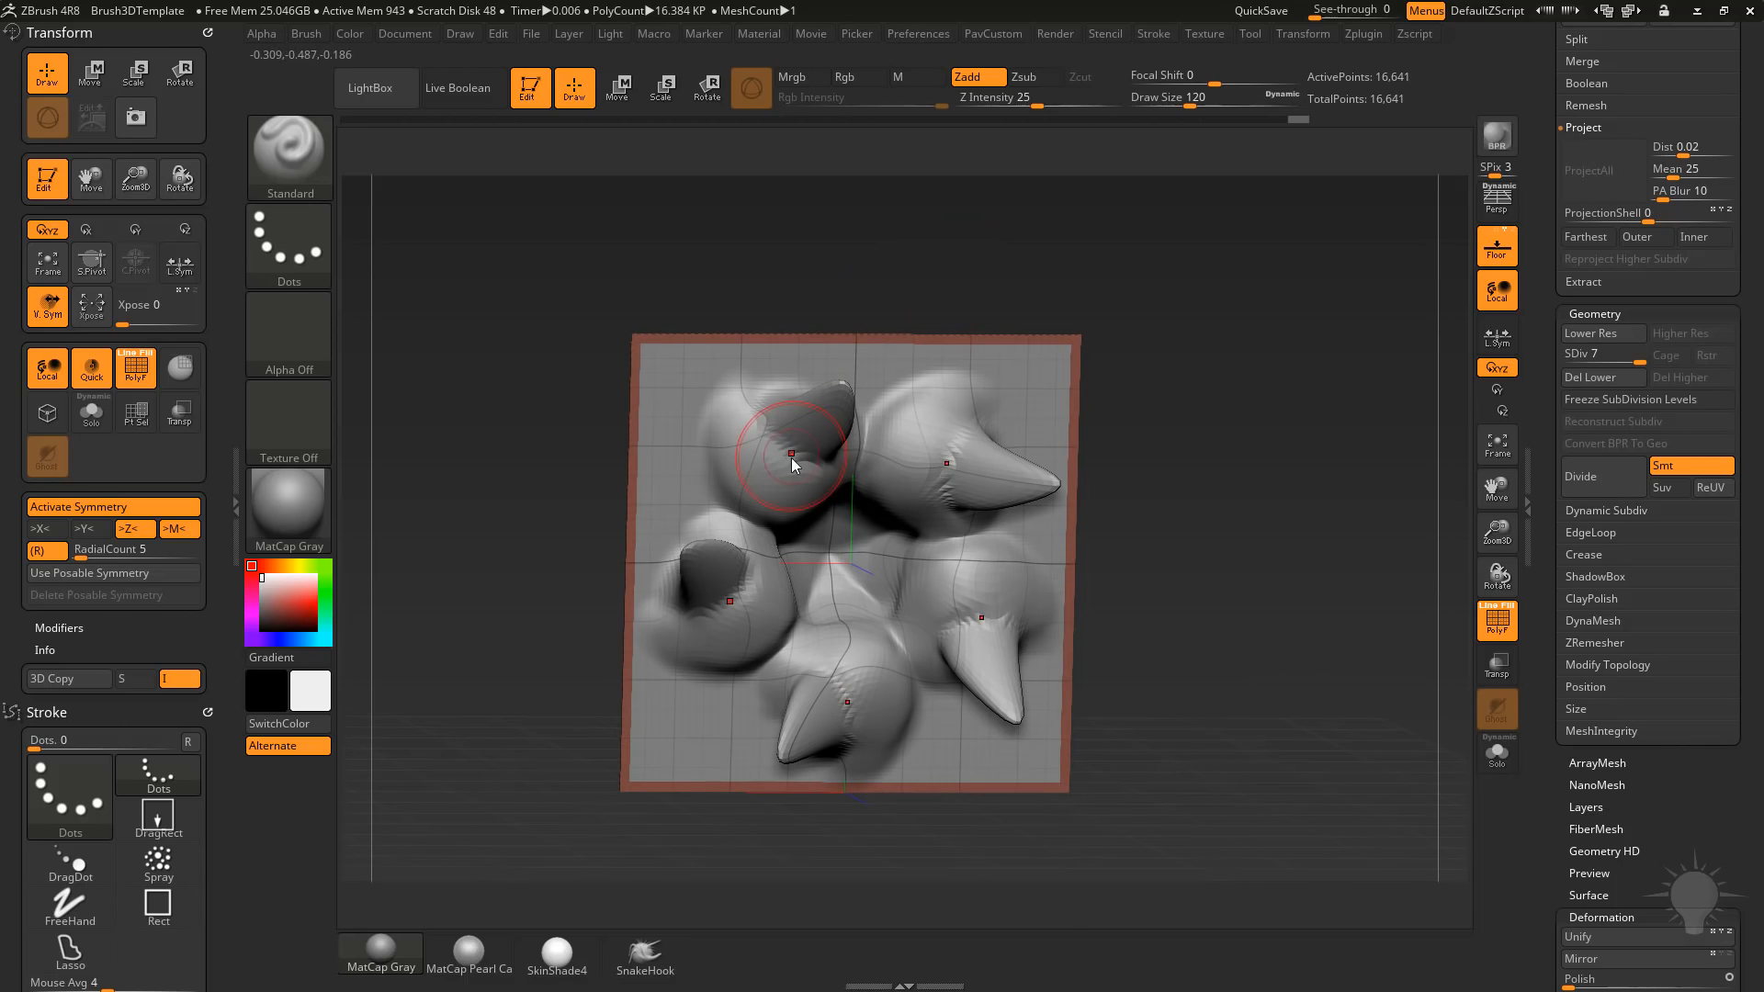
key("bracketleft")
mouse_move(758, 418)
left_mouse_down()
mouse_move(825, 483)
mouse_move(792, 430)
mouse_move(781, 450)
mouse_move(817, 492)
left_mouse_up()
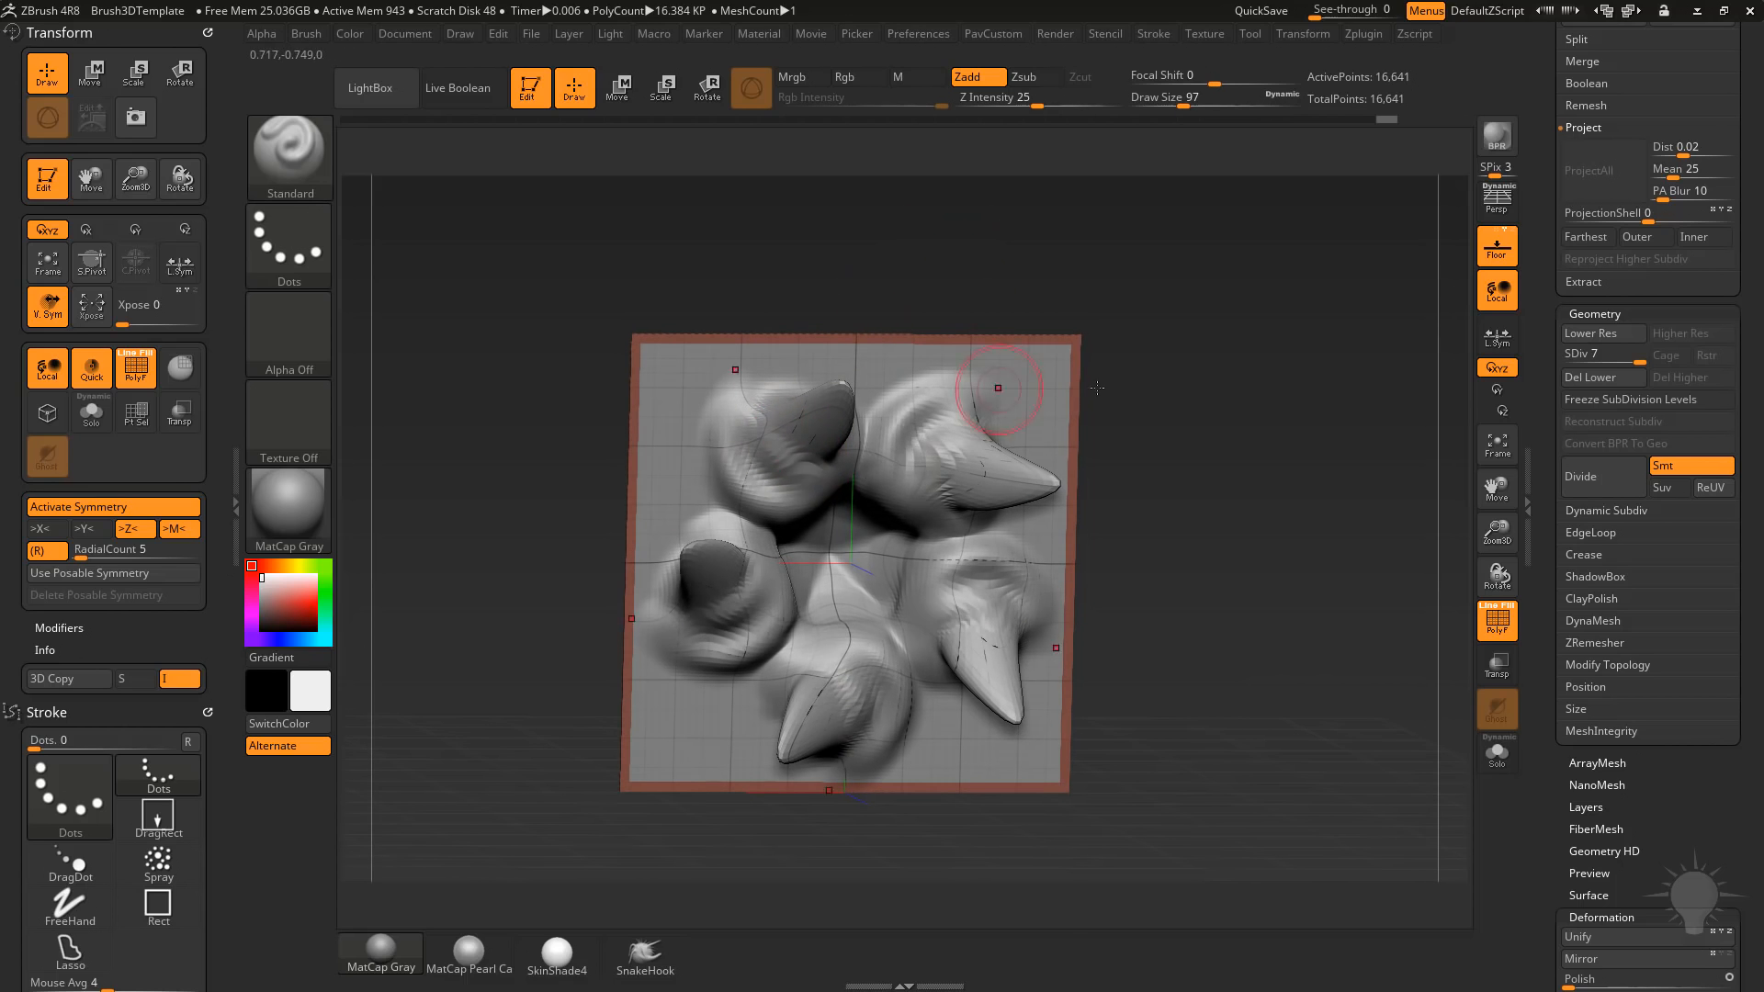
right_click_drag(990, 393, 946, 386)
left_click_drag(928, 423, 957, 400, "shift")
right_click_drag(1021, 368, 1110, 355)
left_click_drag(788, 413, 792, 439, "shift")
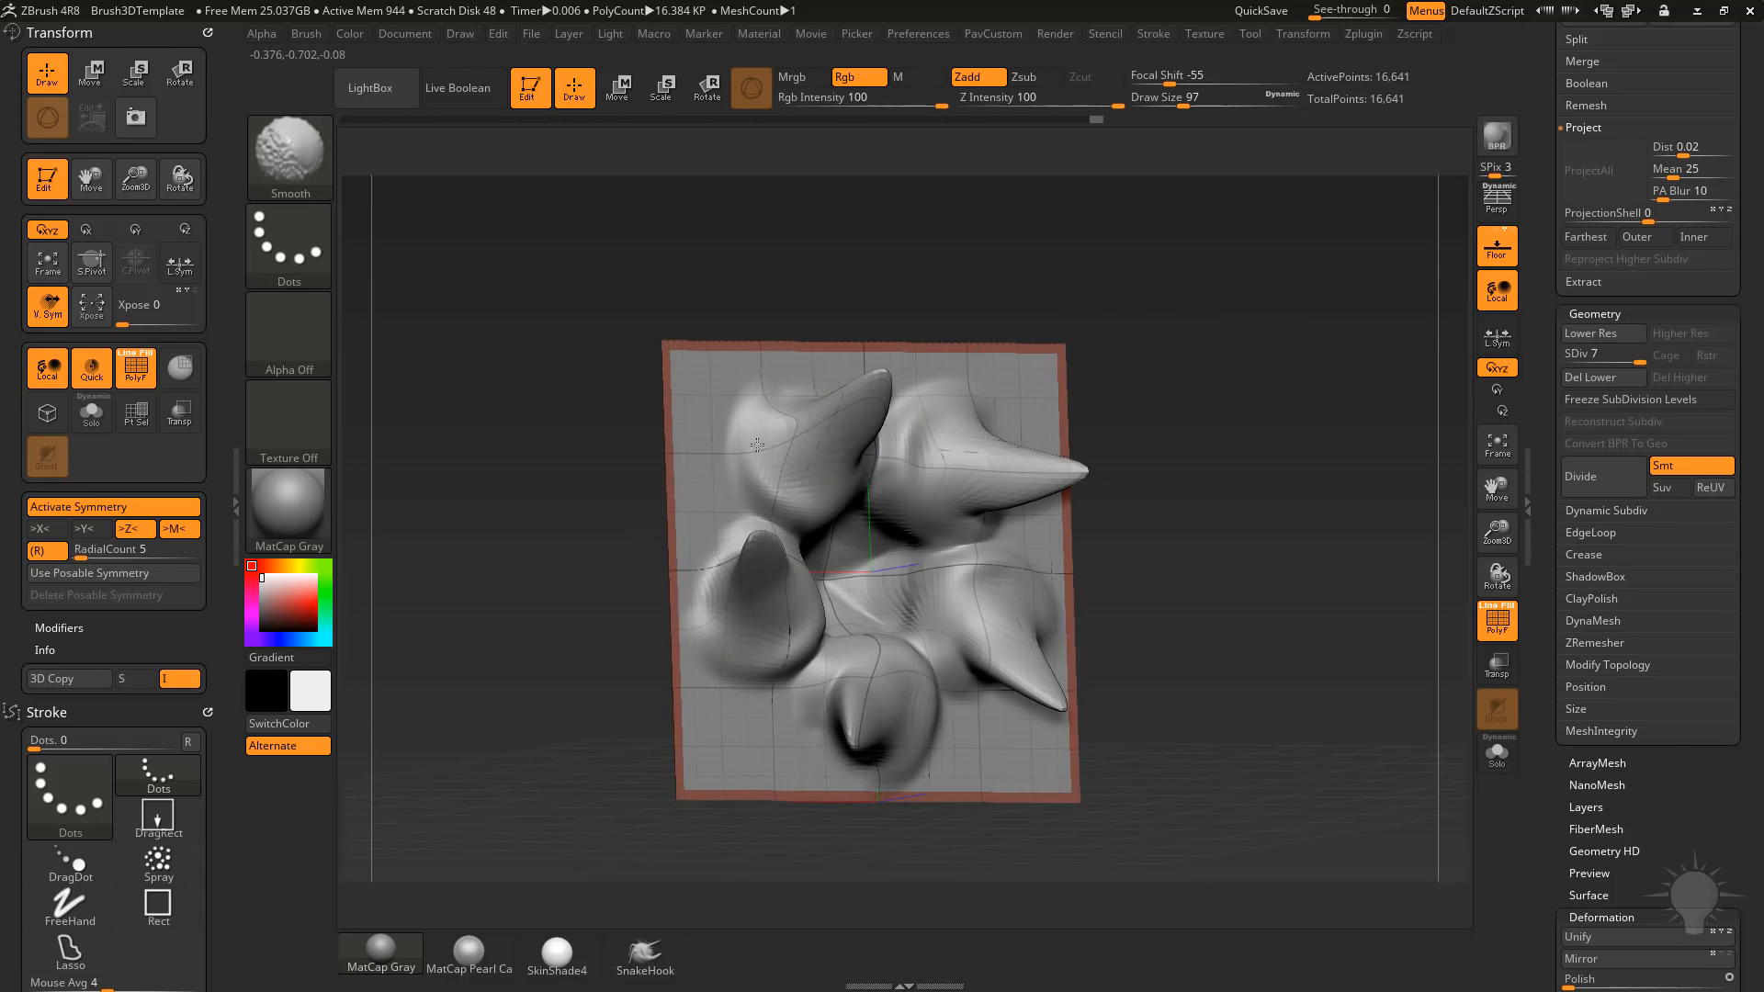
right_click_drag(1020, 388, 927, 415)
Hide the polyframe and define the folds around the arms with a smaller Standard brush at Z Intensity 30.
key("bracketleft")
left_click(1497, 625)
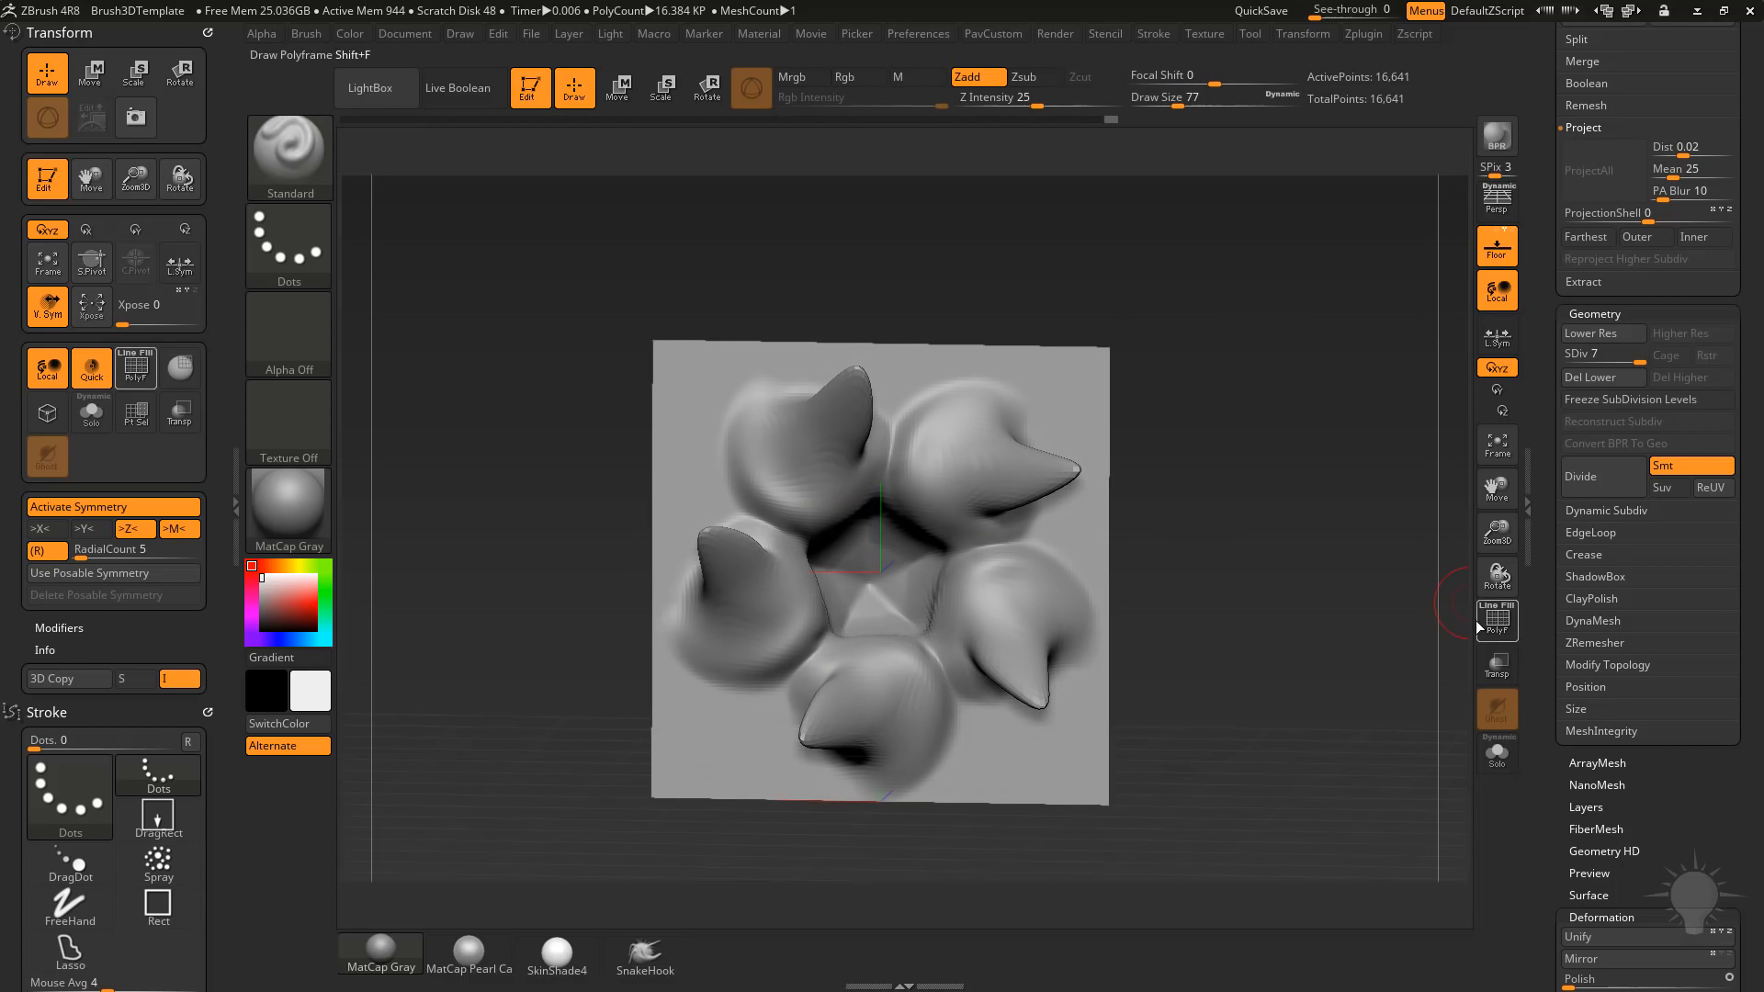
right_click_drag(1038, 432, 896, 411)
mouse_move(825, 401)
left_mouse_down()
mouse_move(770, 421)
mouse_move(797, 401)
left_mouse_up()
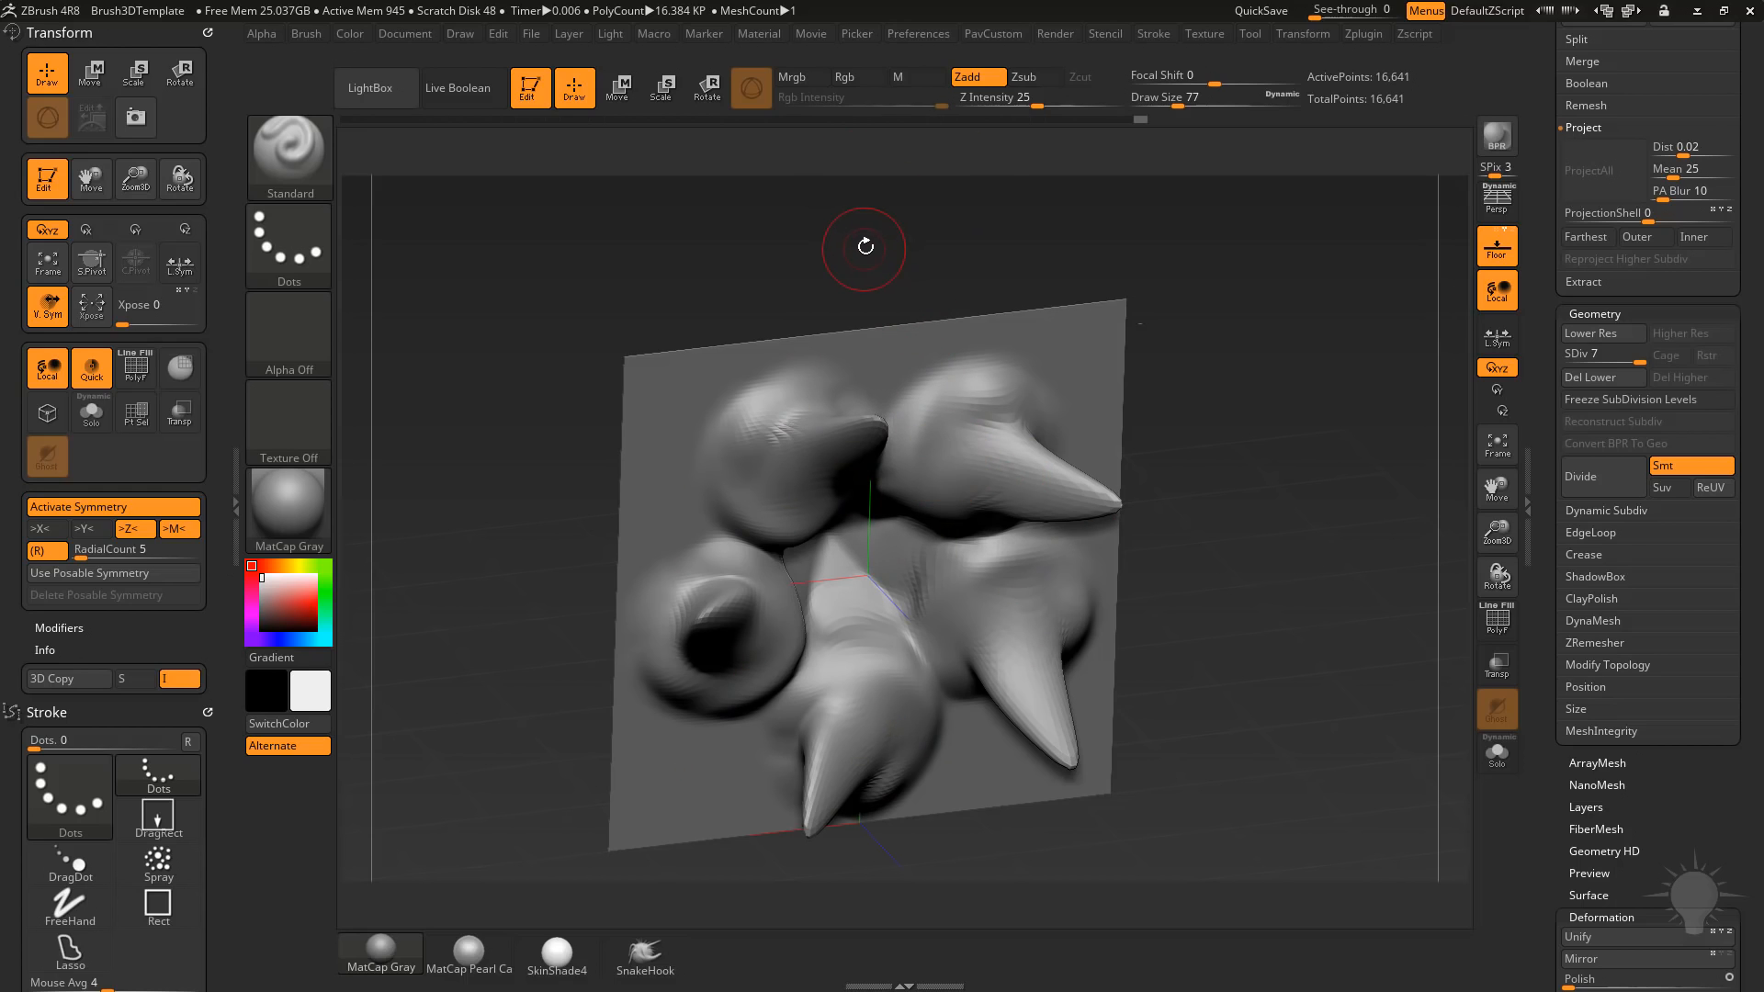
left_click_drag(1044, 100, 1055, 99)
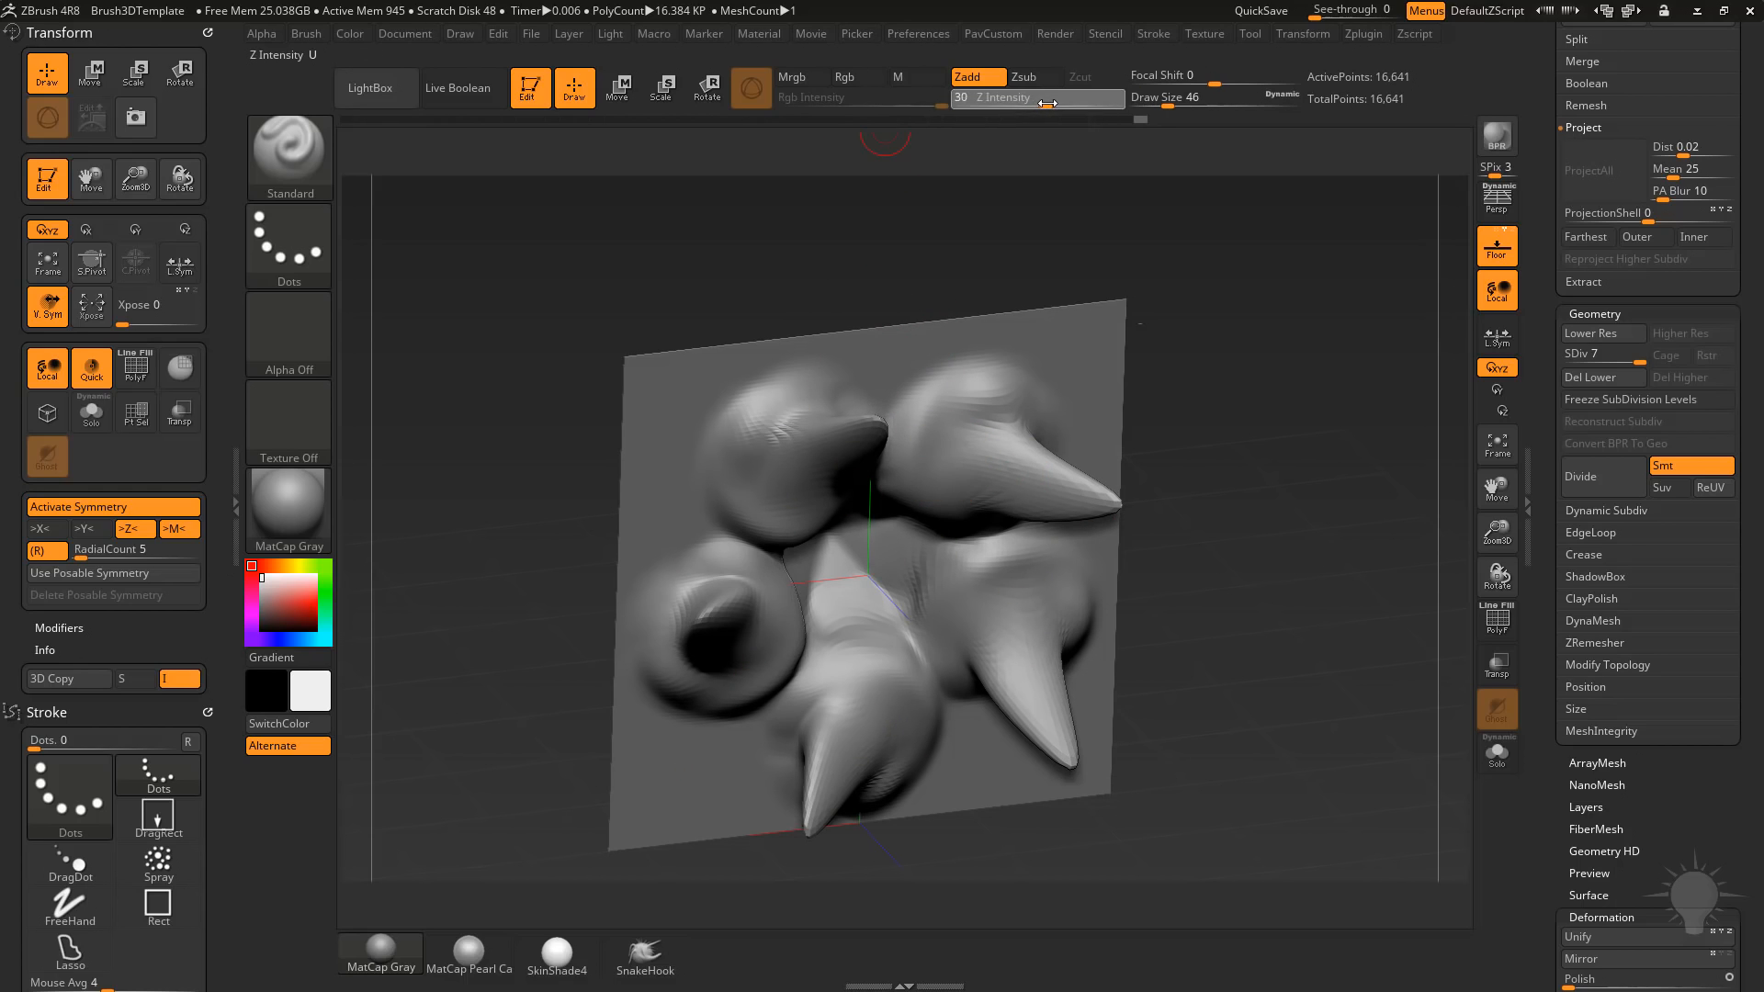
right_click_drag(1290, 383, 1280, 405)
mouse_move(739, 457)
left_mouse_down()
mouse_move(914, 436)
mouse_move(767, 473)
mouse_move(827, 459)
left_mouse_up()
Thicken the arms and the ridges circling their bases with the Clay brush at Draw Size 108.
key("b")
key("c")
key("l")
right_click_drag(993, 372, 975, 378)
left_click_drag(956, 441, 1029, 469)
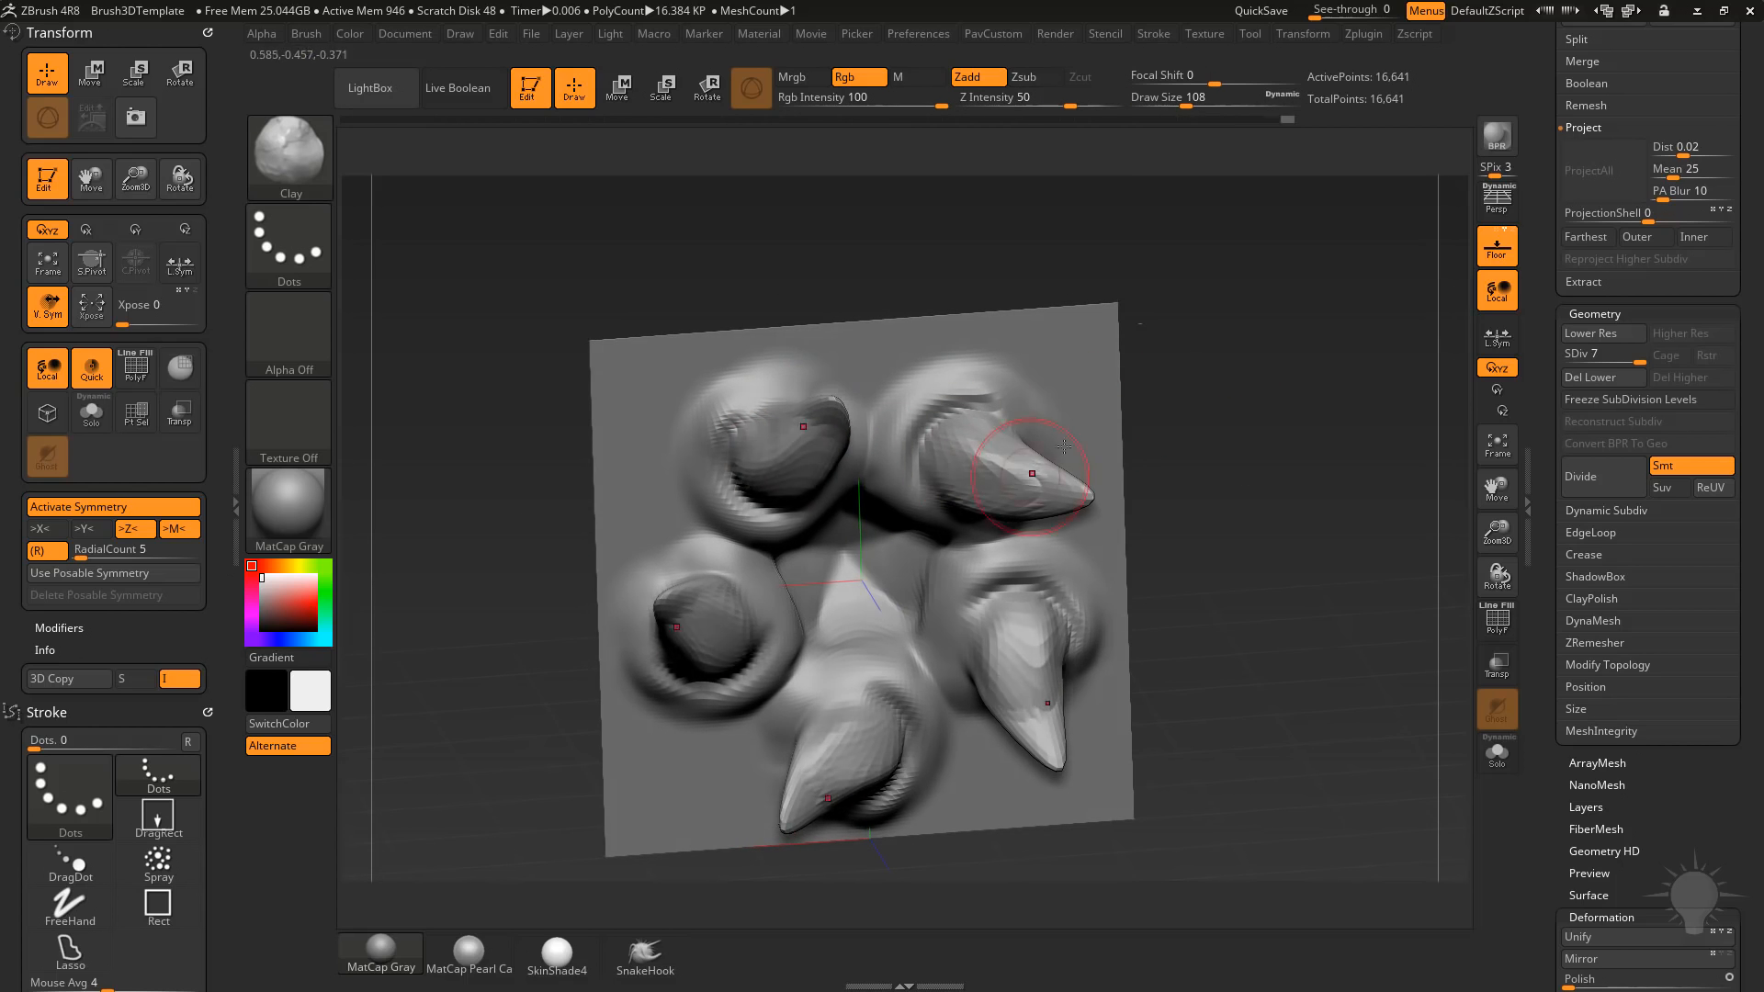
right_click_drag(1029, 468, 976, 419, "alt")
Stretch the five arm tips outward into long tentacles with SnakeHook and smooth along them.
left_click(644, 950)
right_click_drag(1222, 380, 1109, 419)
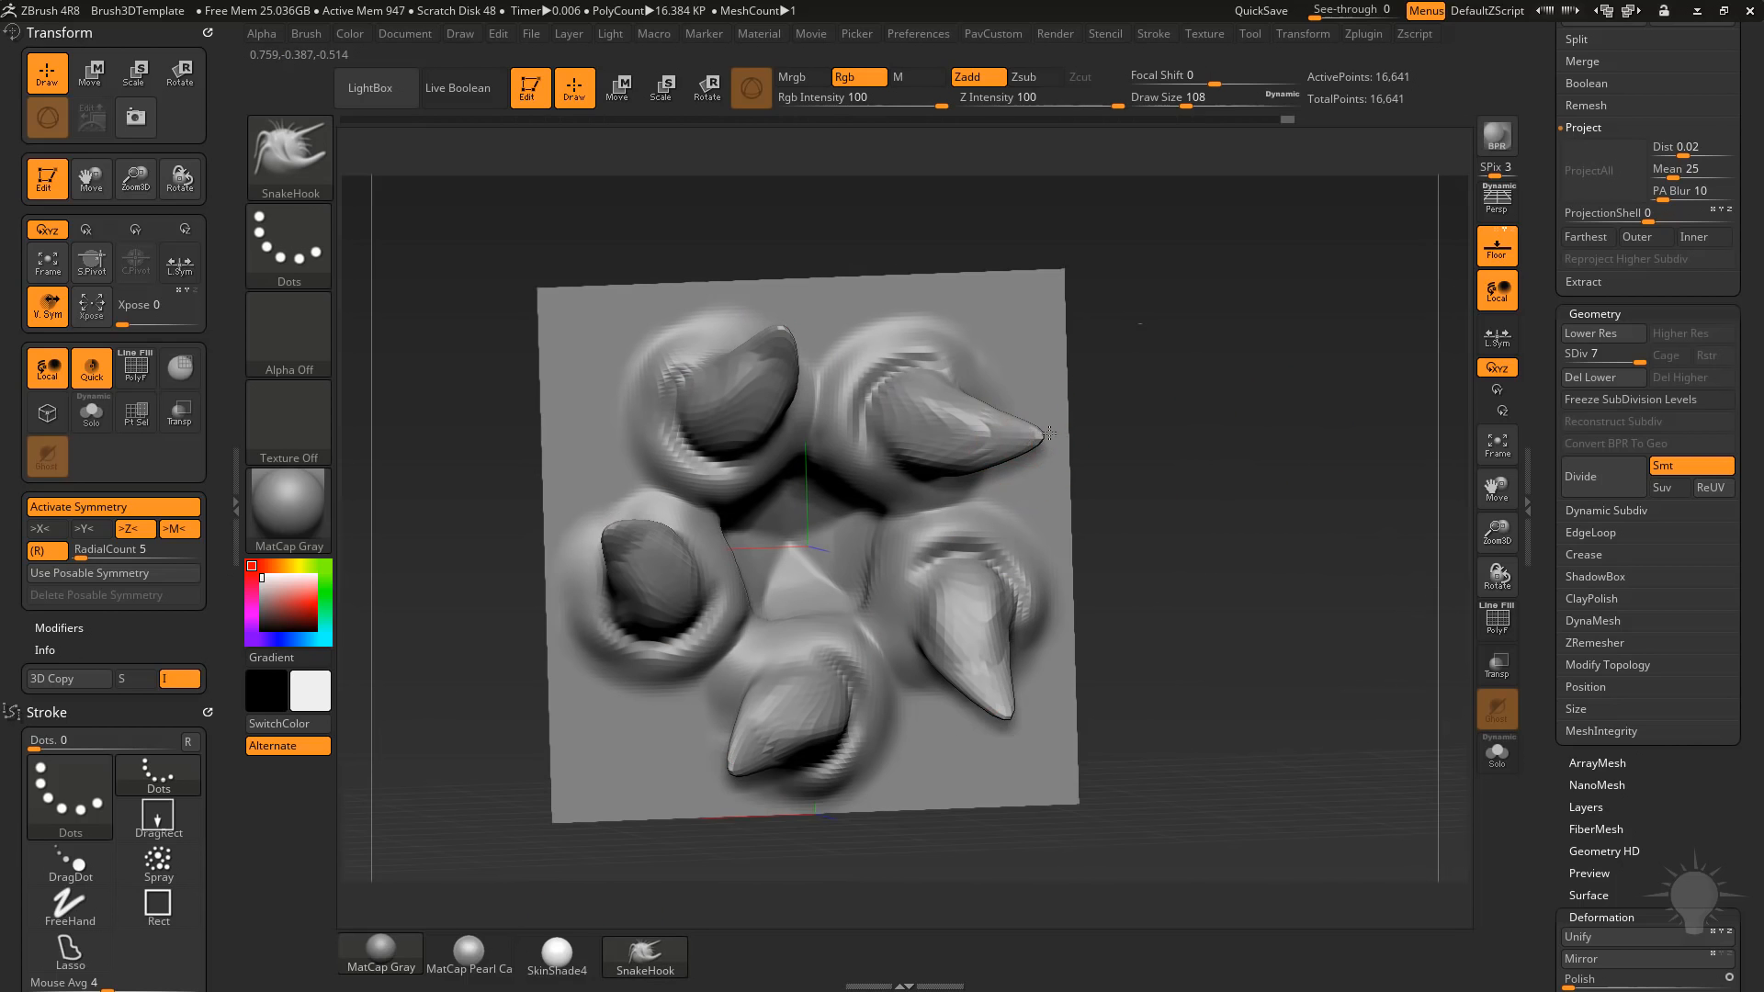
mouse_move(1049, 433)
left_mouse_down()
mouse_move(1240, 427)
mouse_move(1255, 443)
left_mouse_up()
right_click_drag(1288, 452, 1185, 427)
left_click_drag(1001, 418, 1110, 426, "shift")
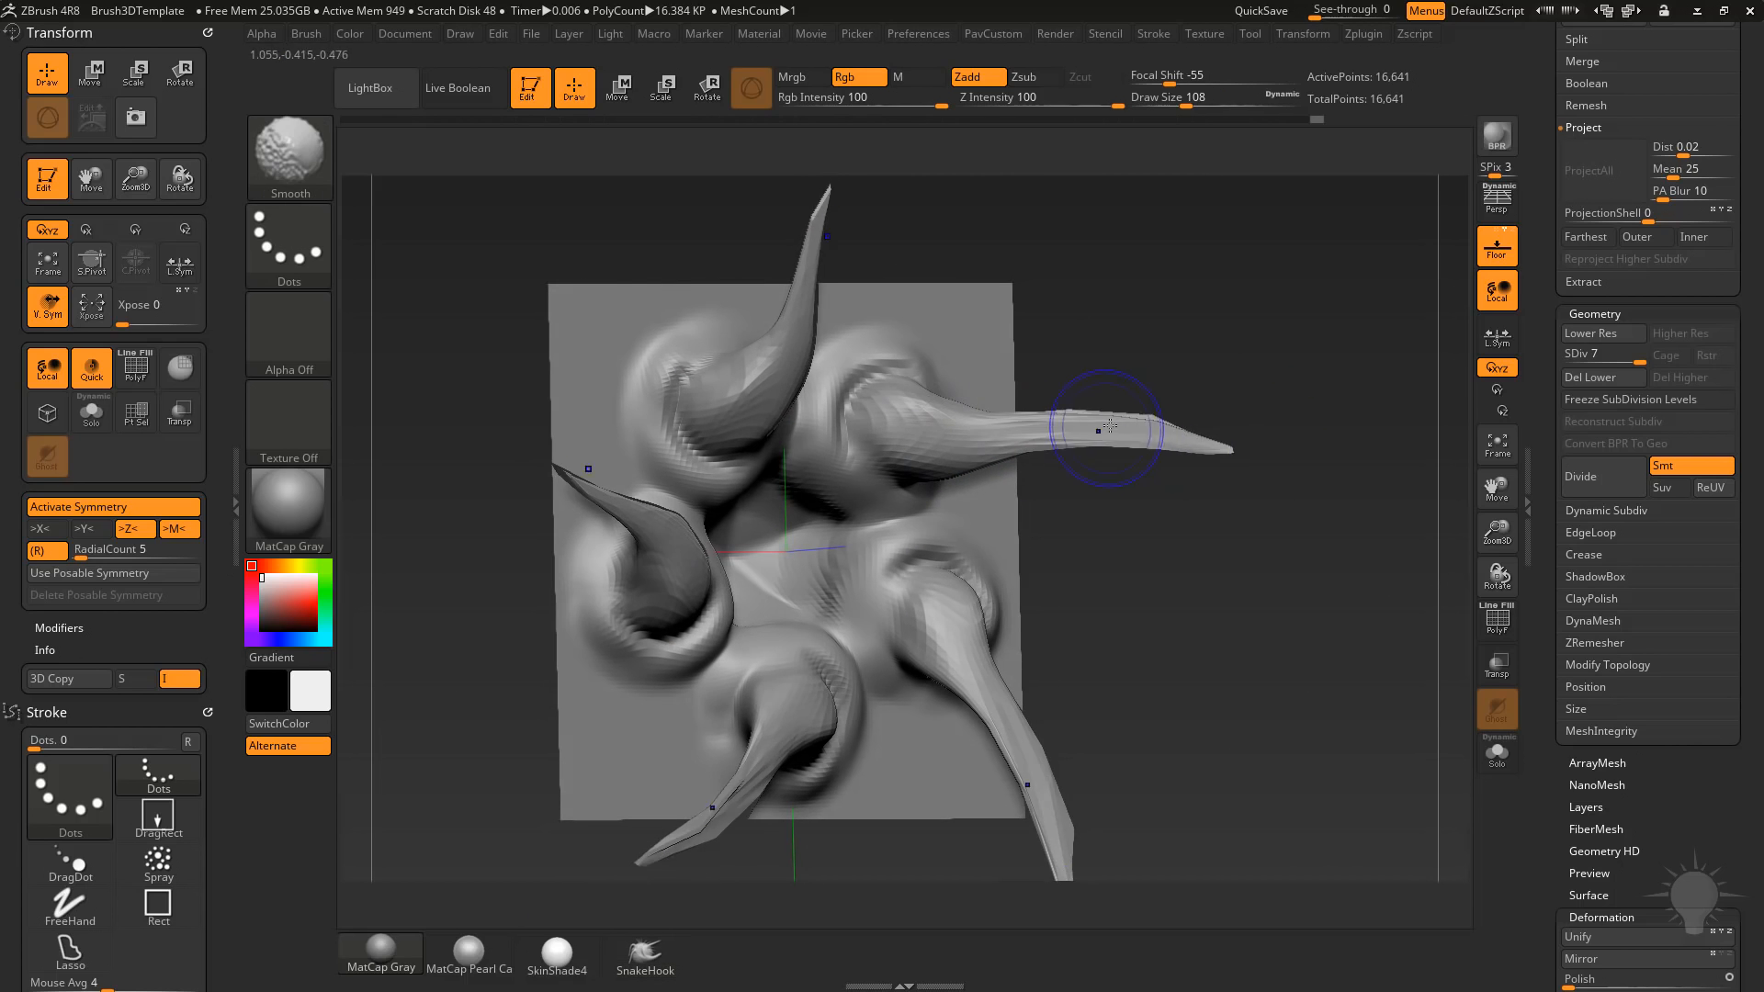
right_click_drag(1286, 450, 1337, 470)
Refine the stretched arms at subdivision level 6, reproject the higher subdivision levels, and return to level 7.
key("shift+d")
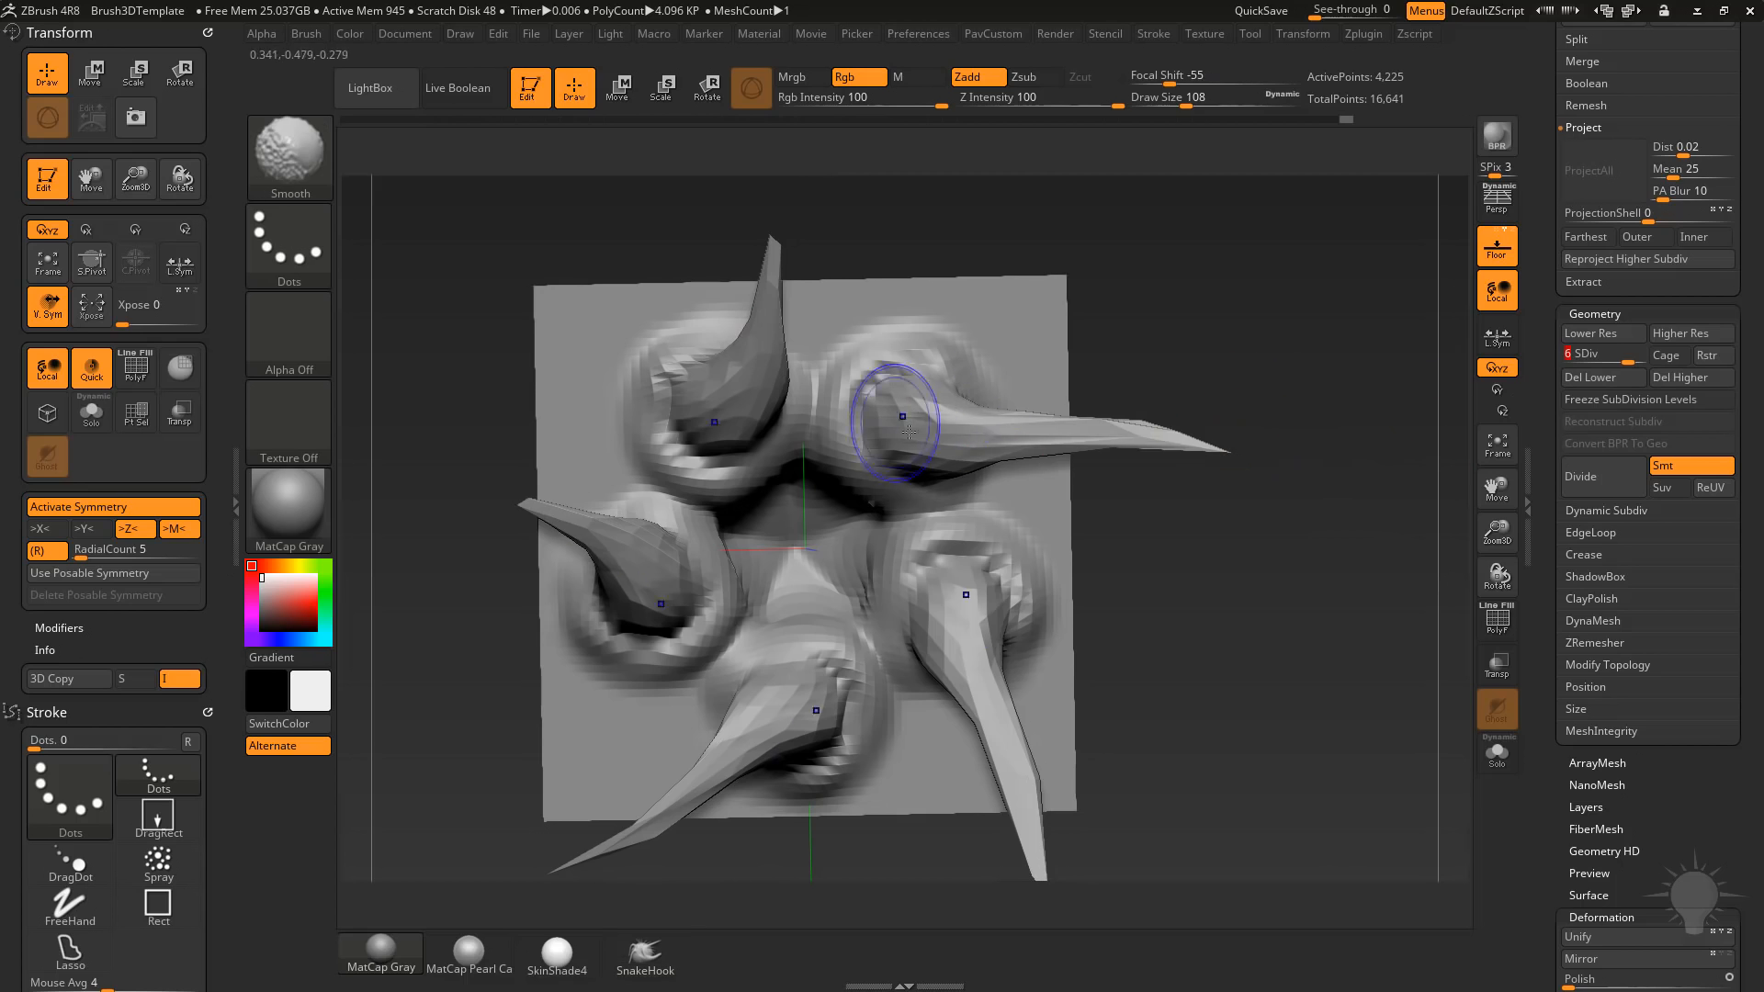
left_click_drag(898, 413, 1273, 459, "shift")
right_click_drag(1174, 411, 1084, 412)
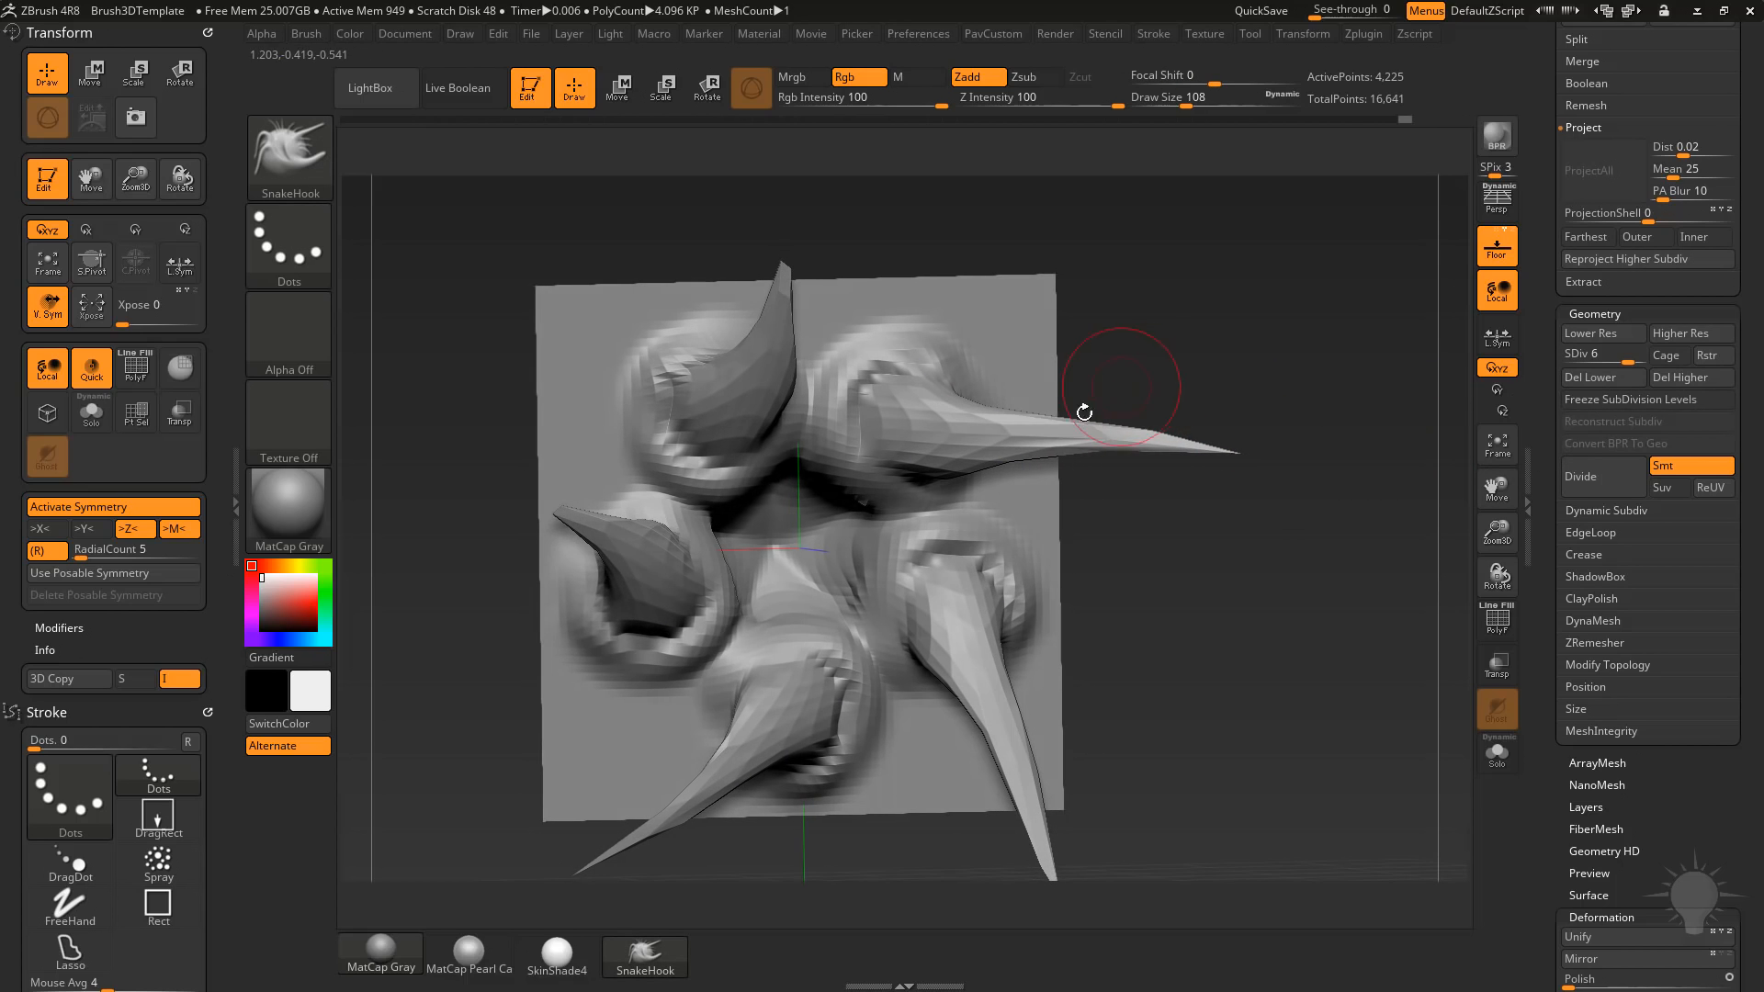
left_click(1629, 262)
key("d")
right_click_drag(1315, 460, 1271, 432)
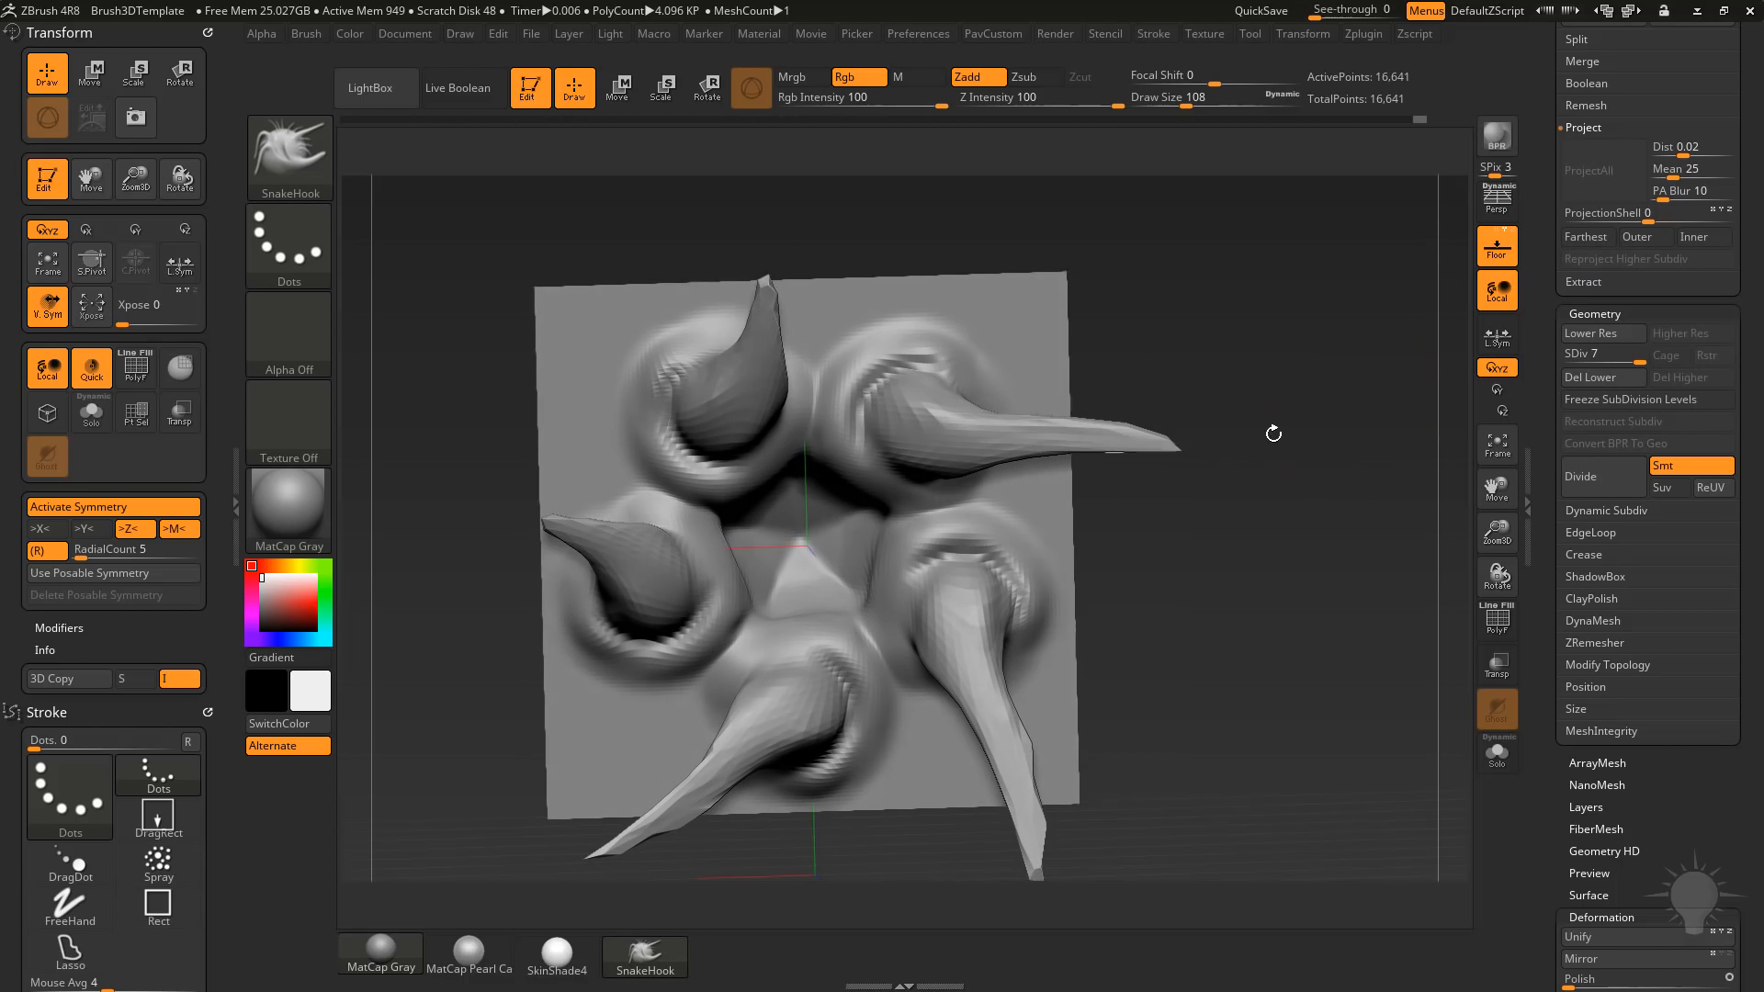
Even out the arm tips and divide the mesh up to subdivision level 9.
left_click_drag(1048, 424, 1240, 452, "shift")
mouse_move(1339, 485)
left_mouse_down()
mouse_move(1433, 480)
mouse_move(1313, 410)
mouse_move(1341, 474)
left_mouse_up()
key("ctrl+d")
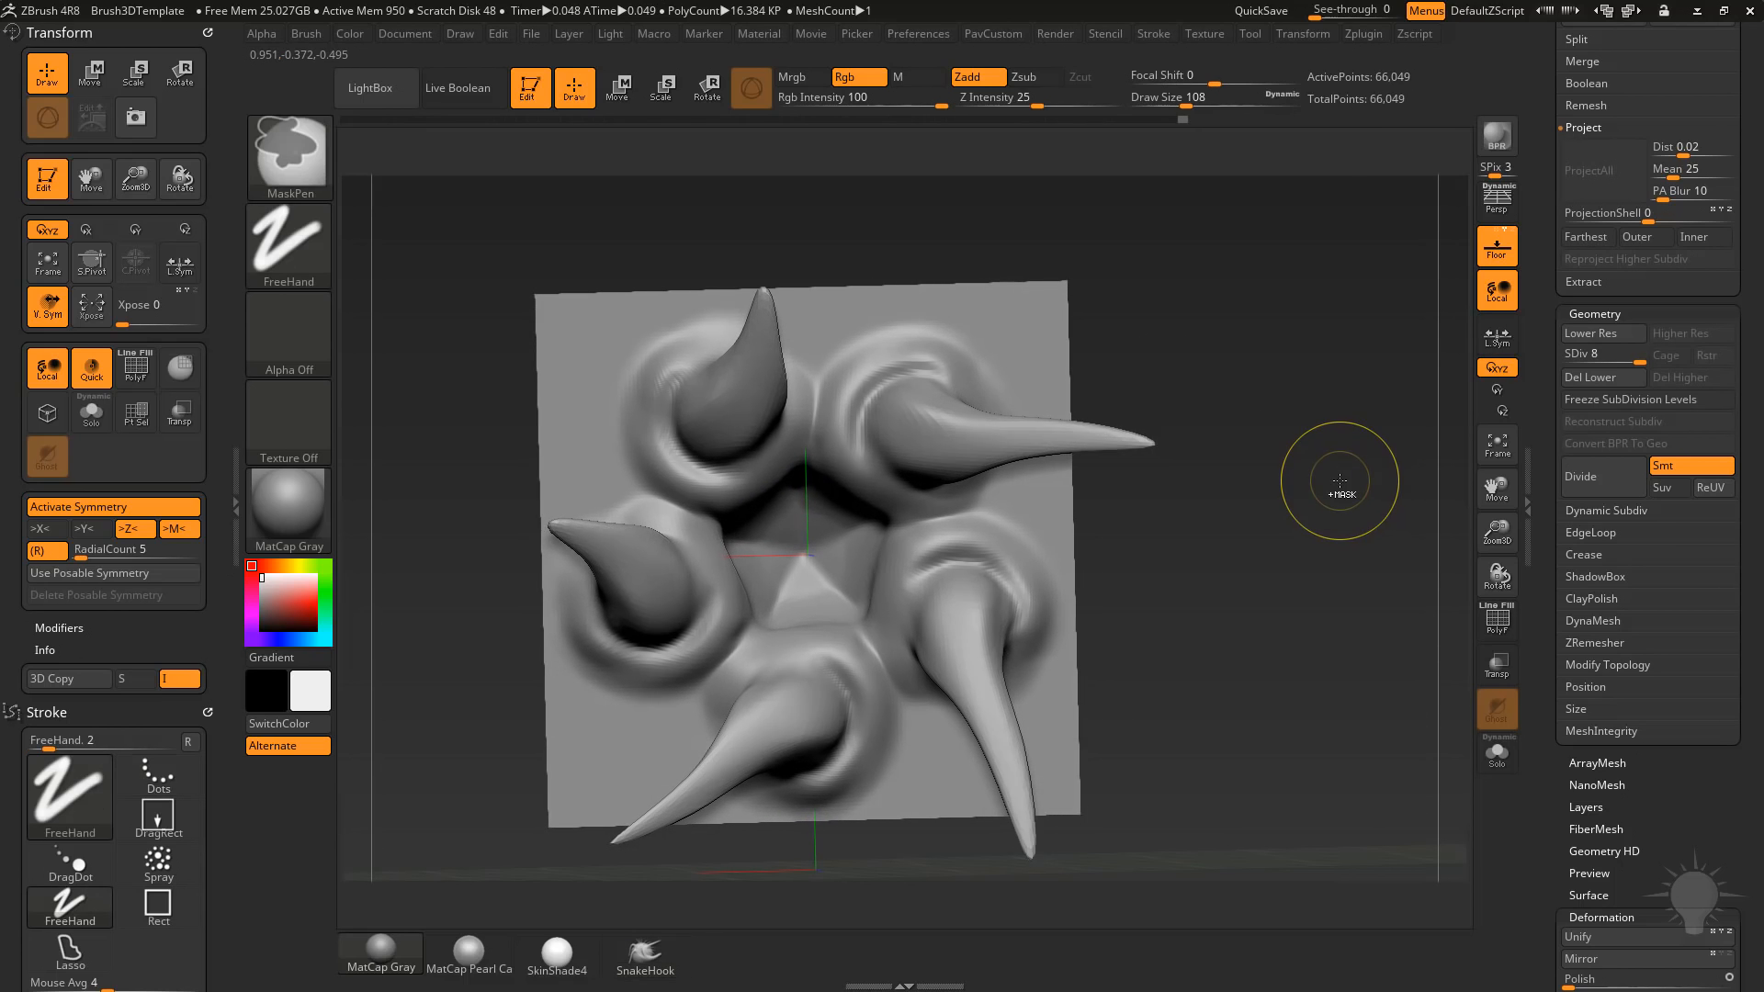
mouse_move(1350, 425)
left_mouse_down()
mouse_move(1283, 441)
mouse_move(1341, 460)
mouse_move(1216, 460)
left_mouse_up()
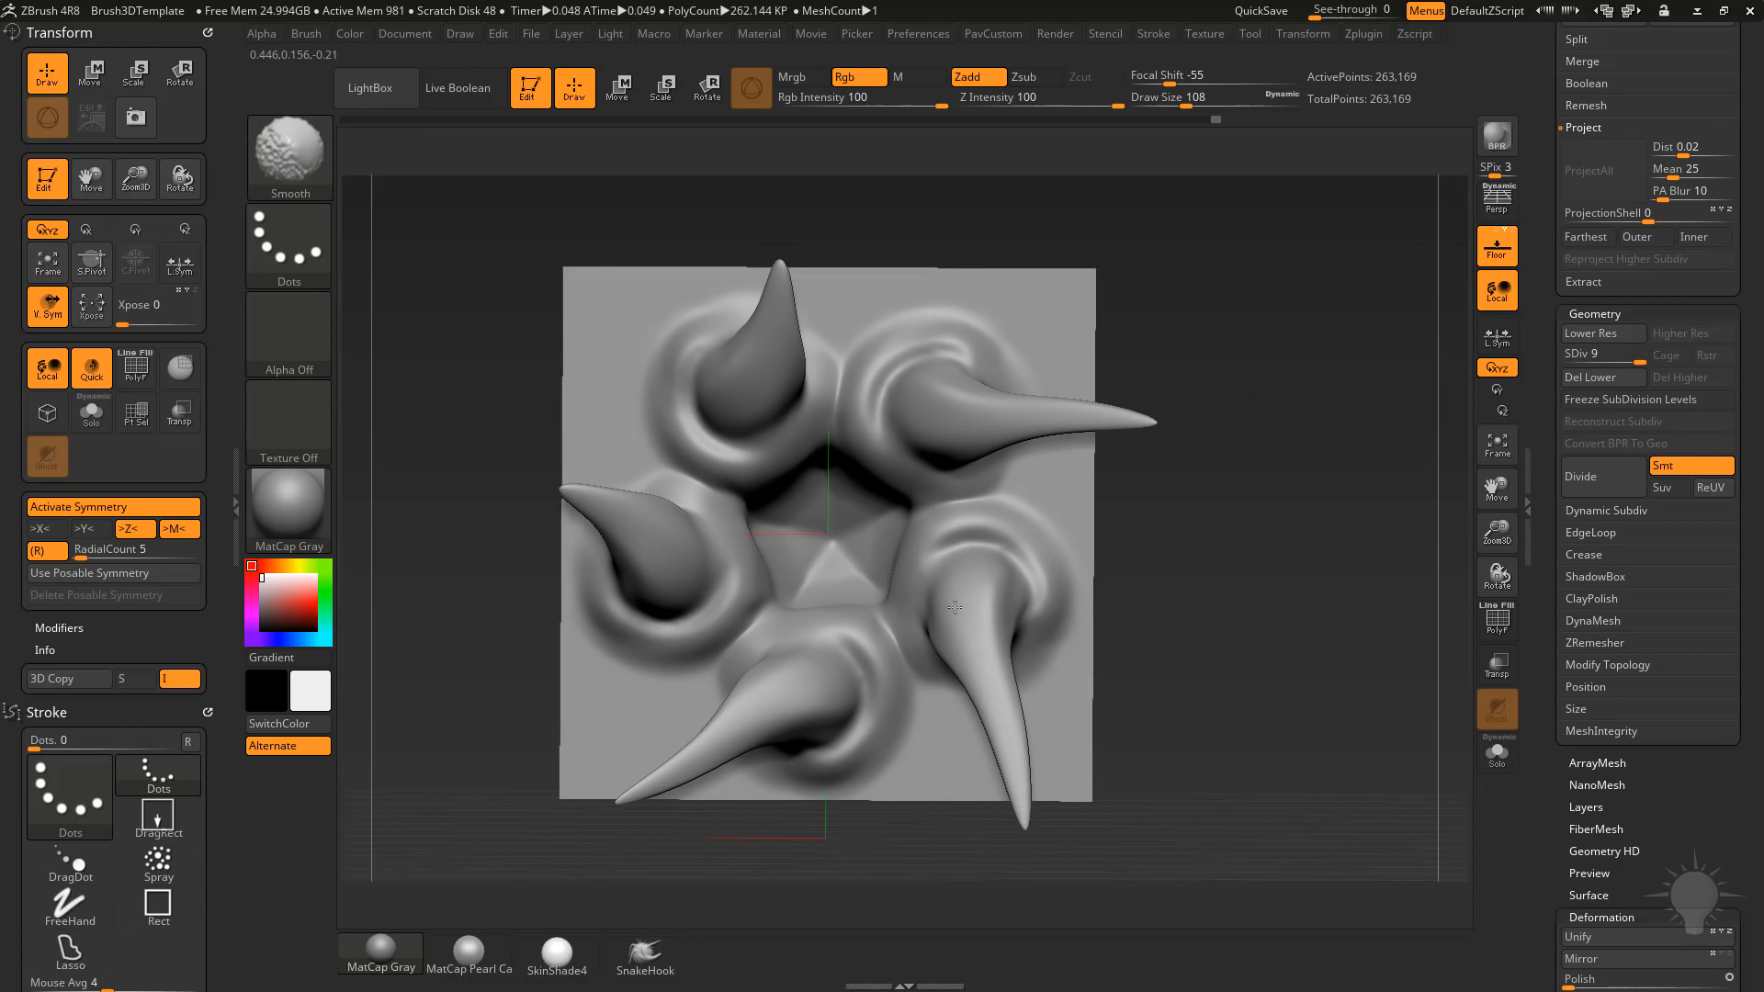
left_click_drag(1205, 372, 1270, 378)
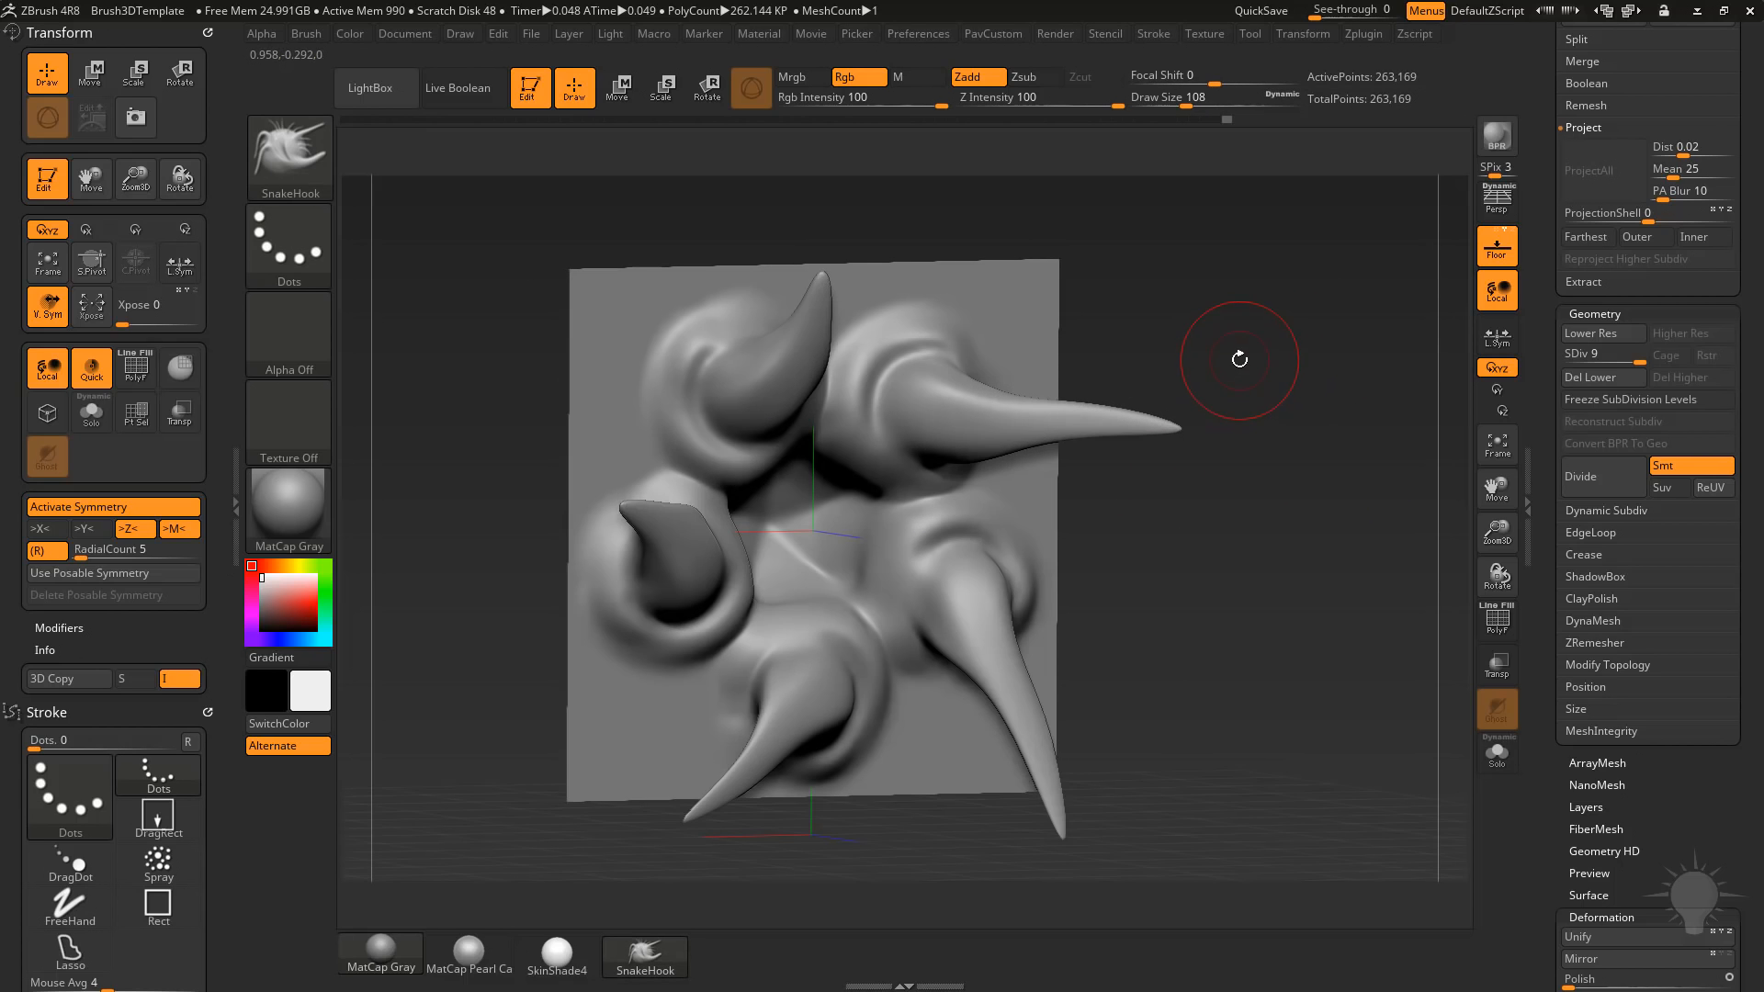
Place two small teeth on the folds beside each arm using the ChiselCreature brush with the Teeth1 shape.
key("b")
left_click(622, 489)
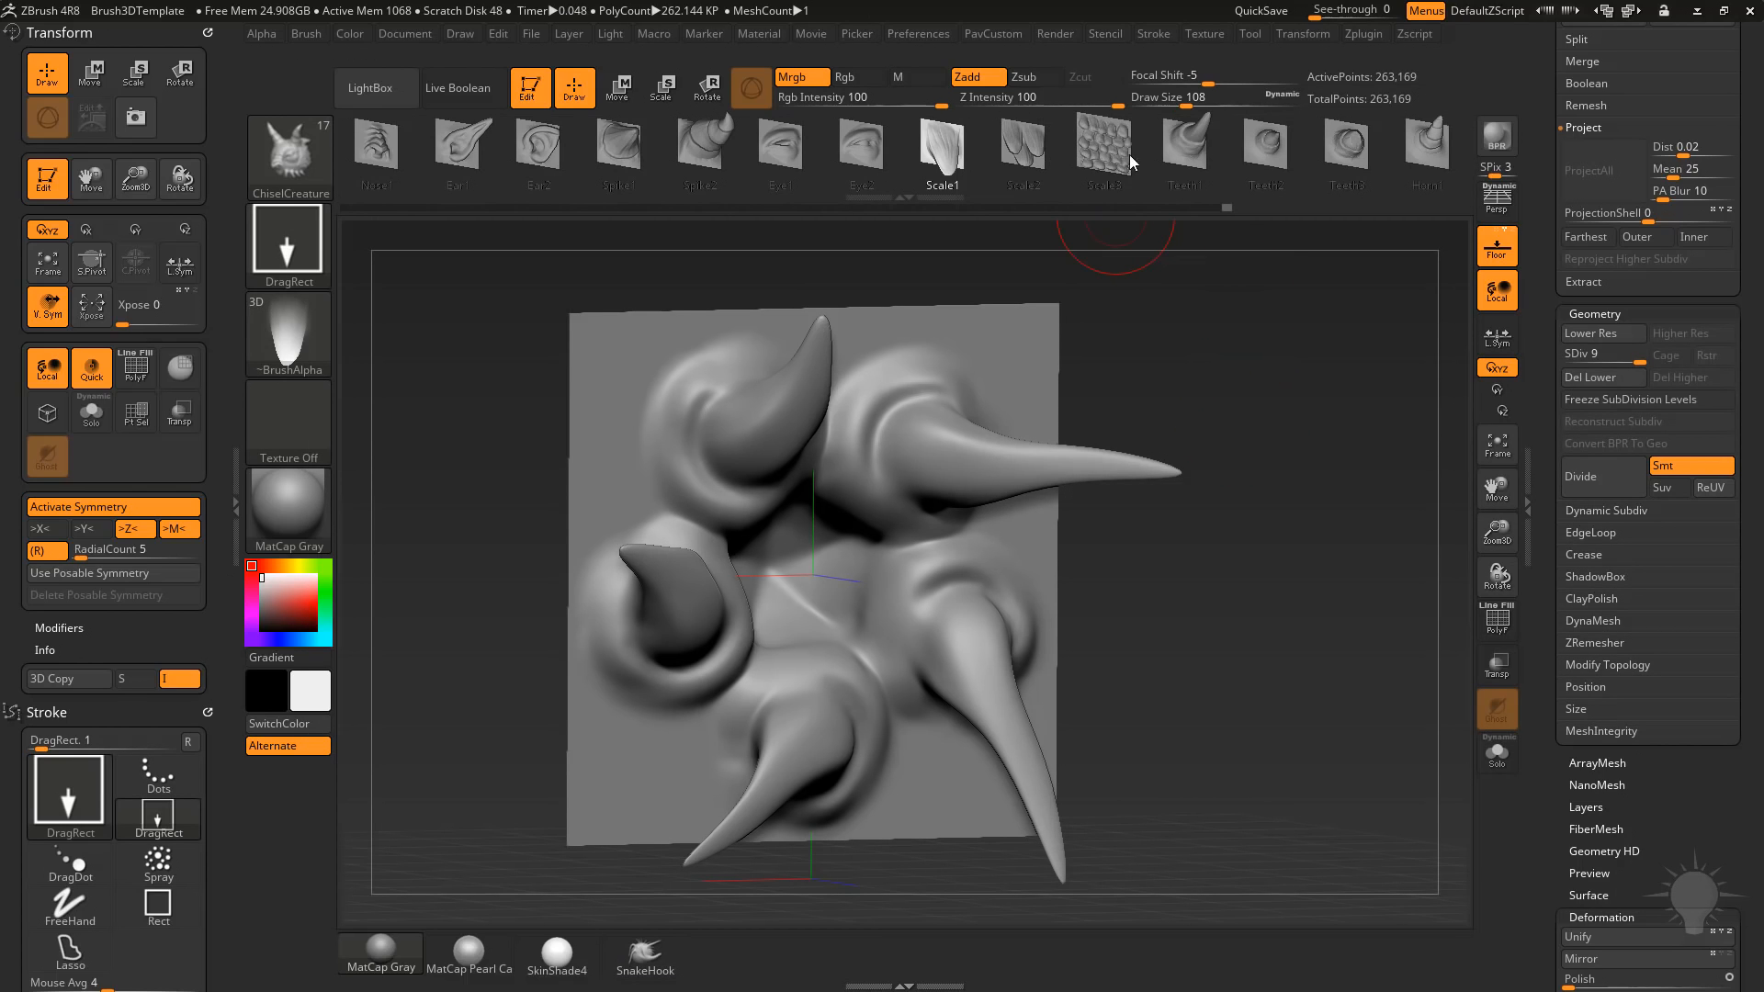
left_click(1176, 141)
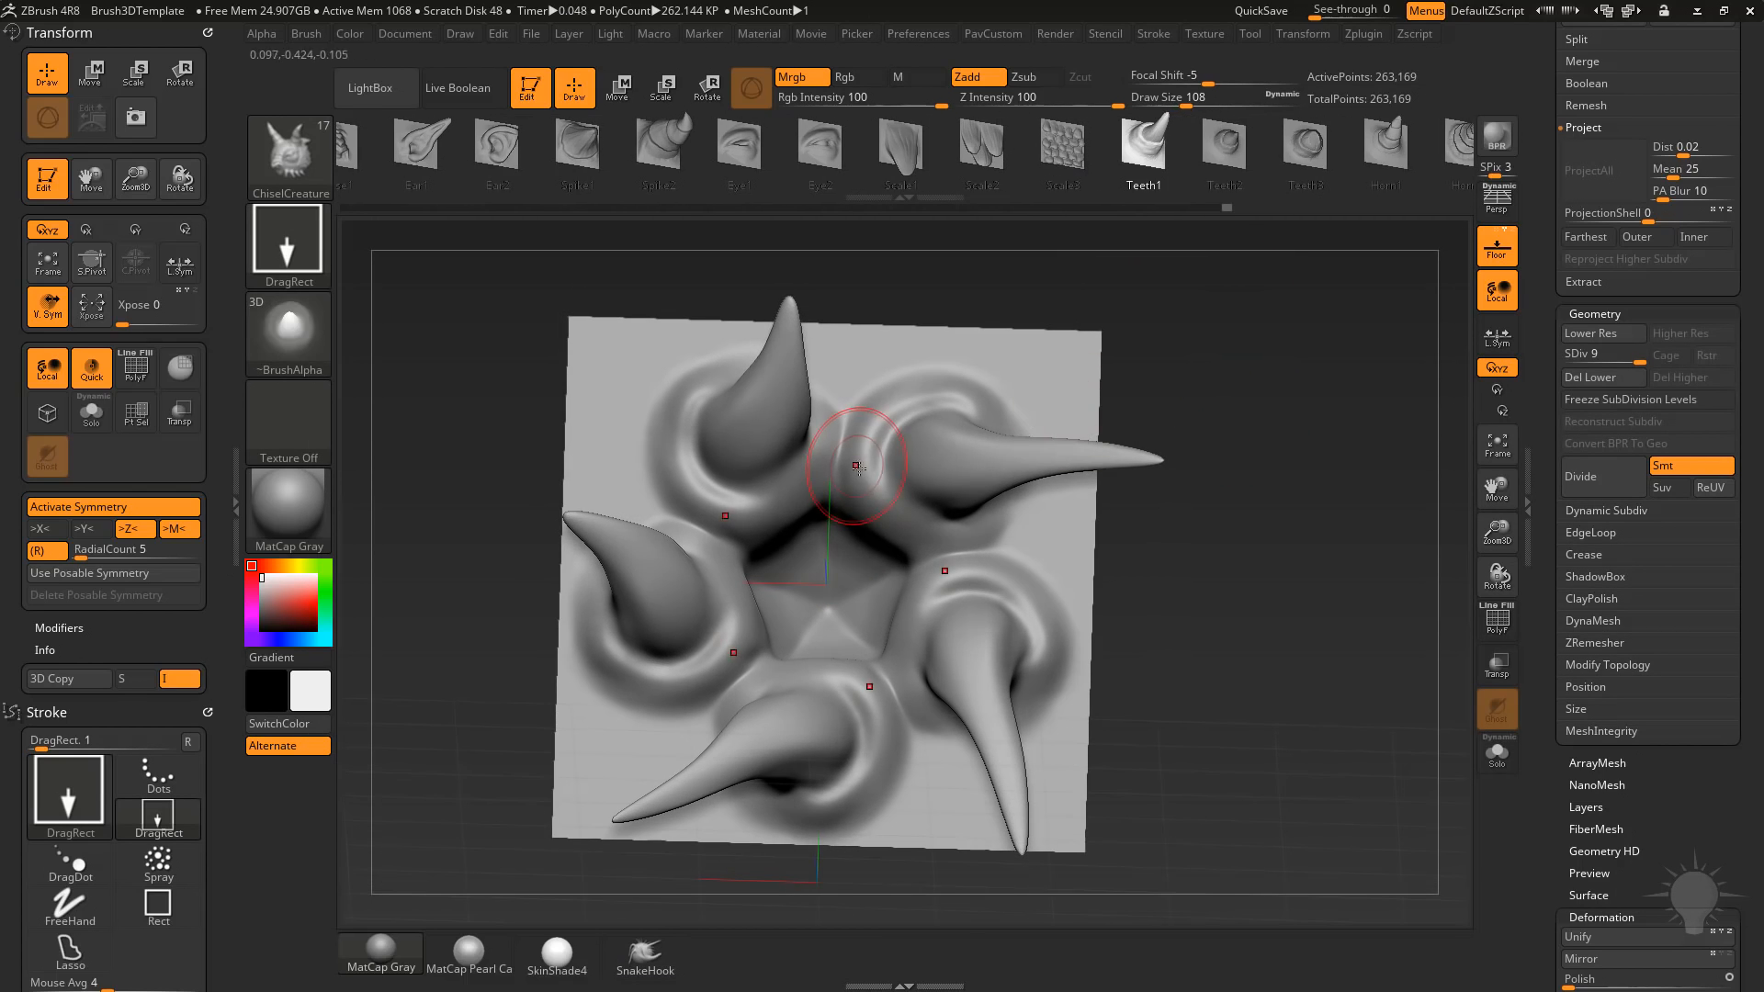
left_click_drag(866, 504, 930, 501)
mouse_move(1189, 382)
left_mouse_down()
mouse_move(1243, 425)
mouse_move(1189, 404)
left_mouse_up()
left_click_drag(903, 404, 843, 421)
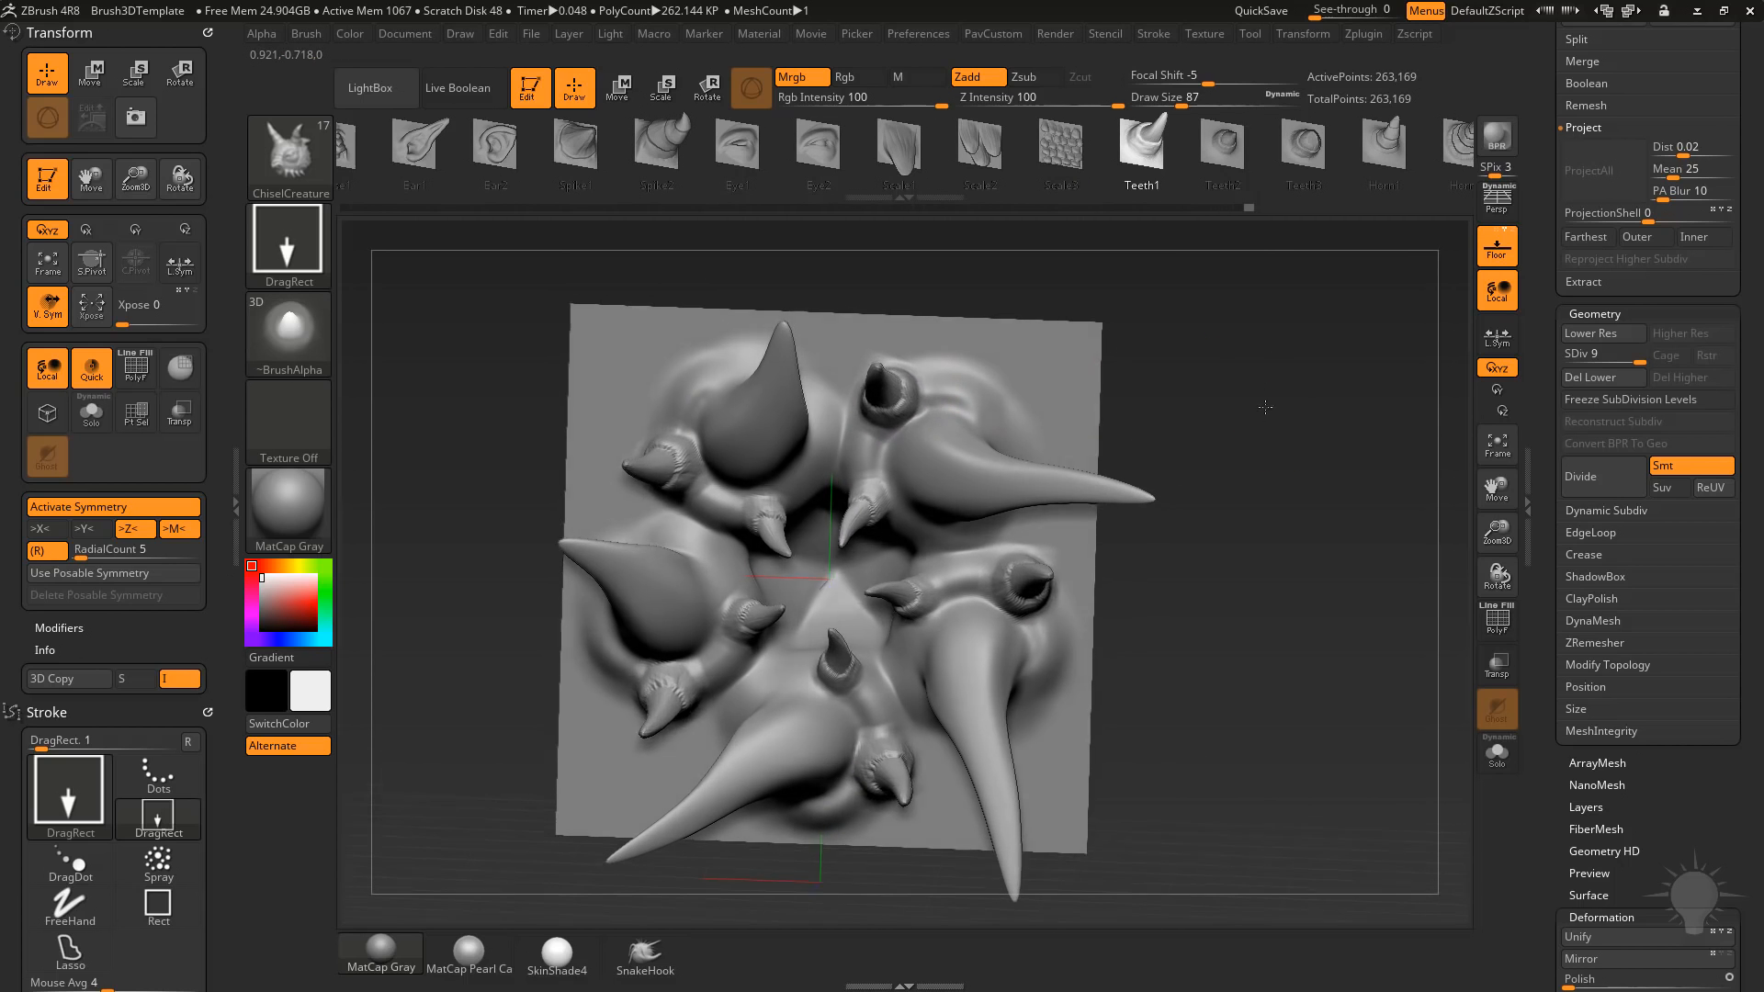
left_click_drag(1204, 413, 1025, 390)
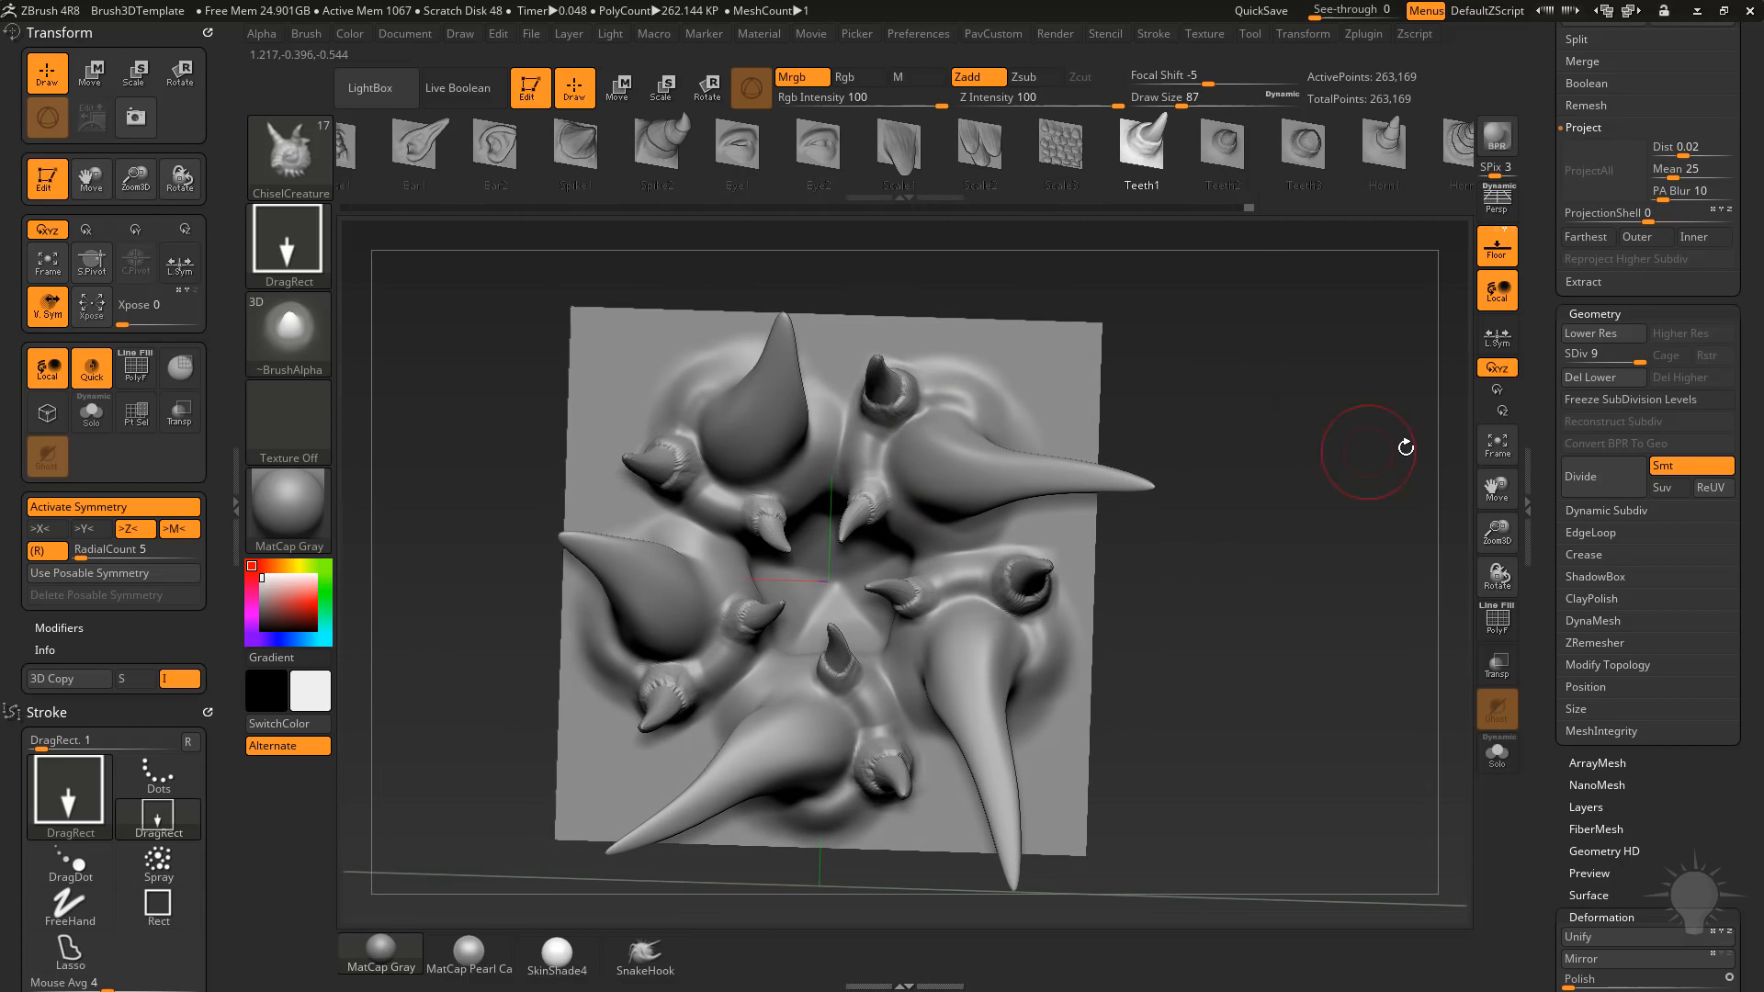
mouse_move(1376, 443)
left_mouse_down("alt")
mouse_move(1382, 424)
mouse_move(1346, 432)
left_mouse_up("alt")
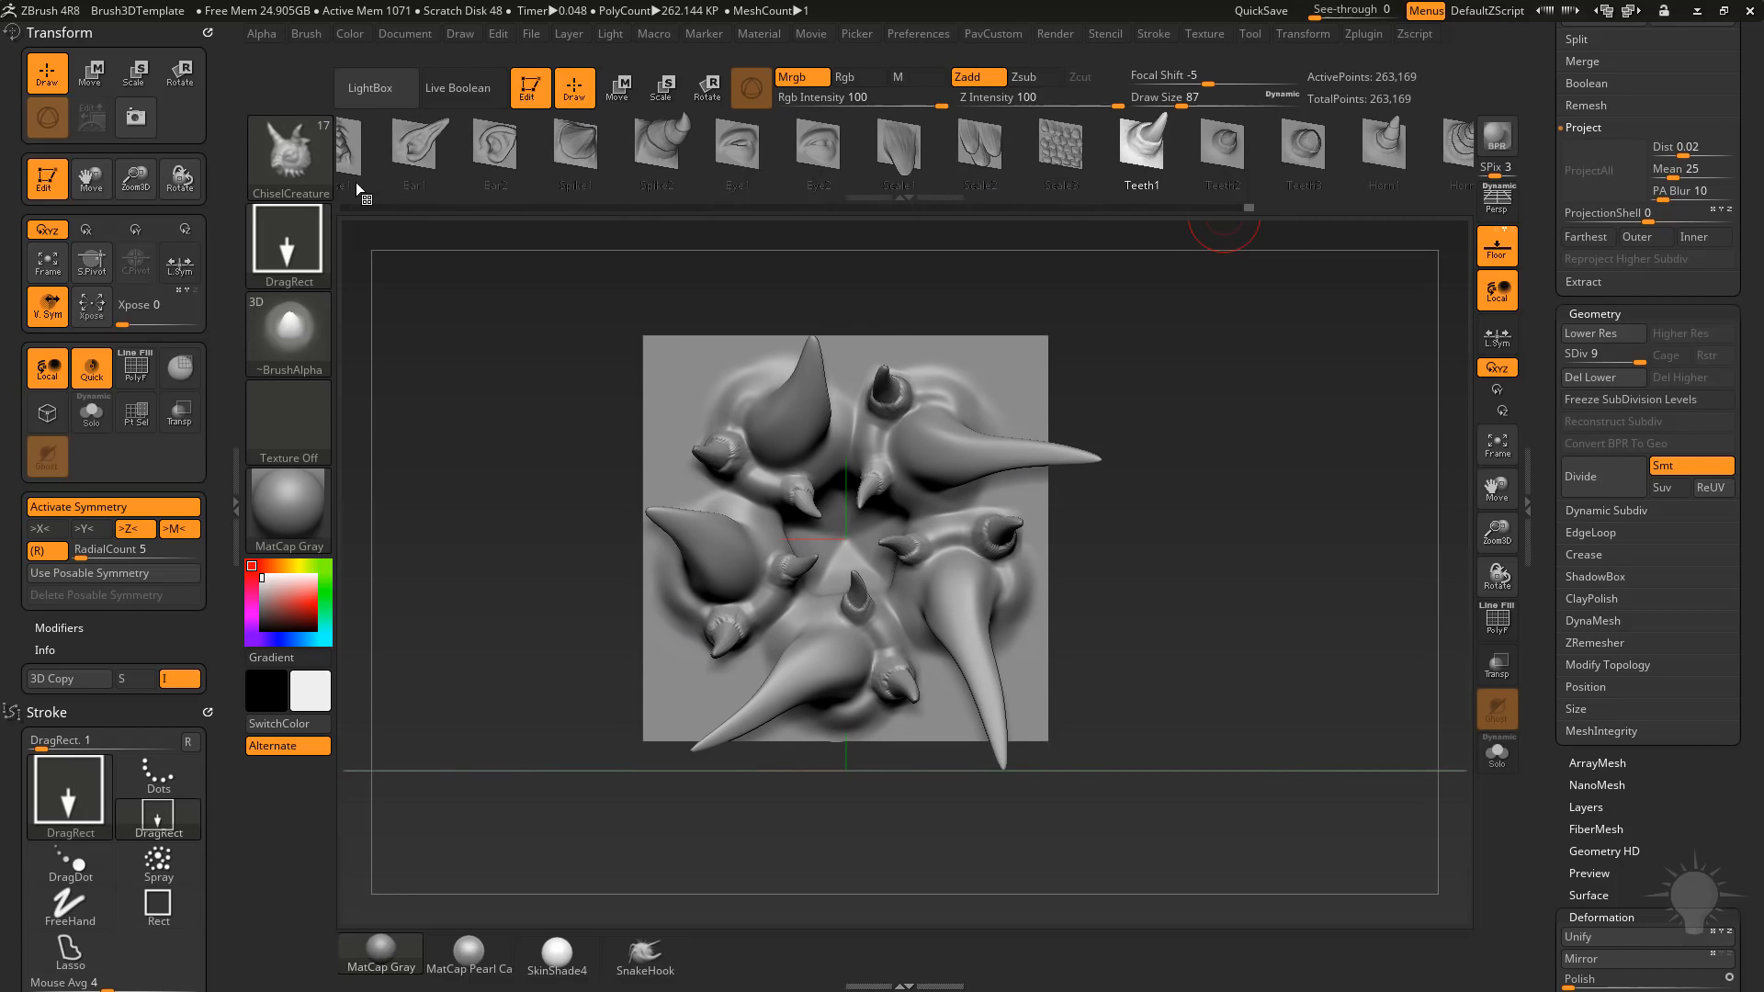
Clone the ChiselCreature brush and show the brush creation options.
left_click(295, 158)
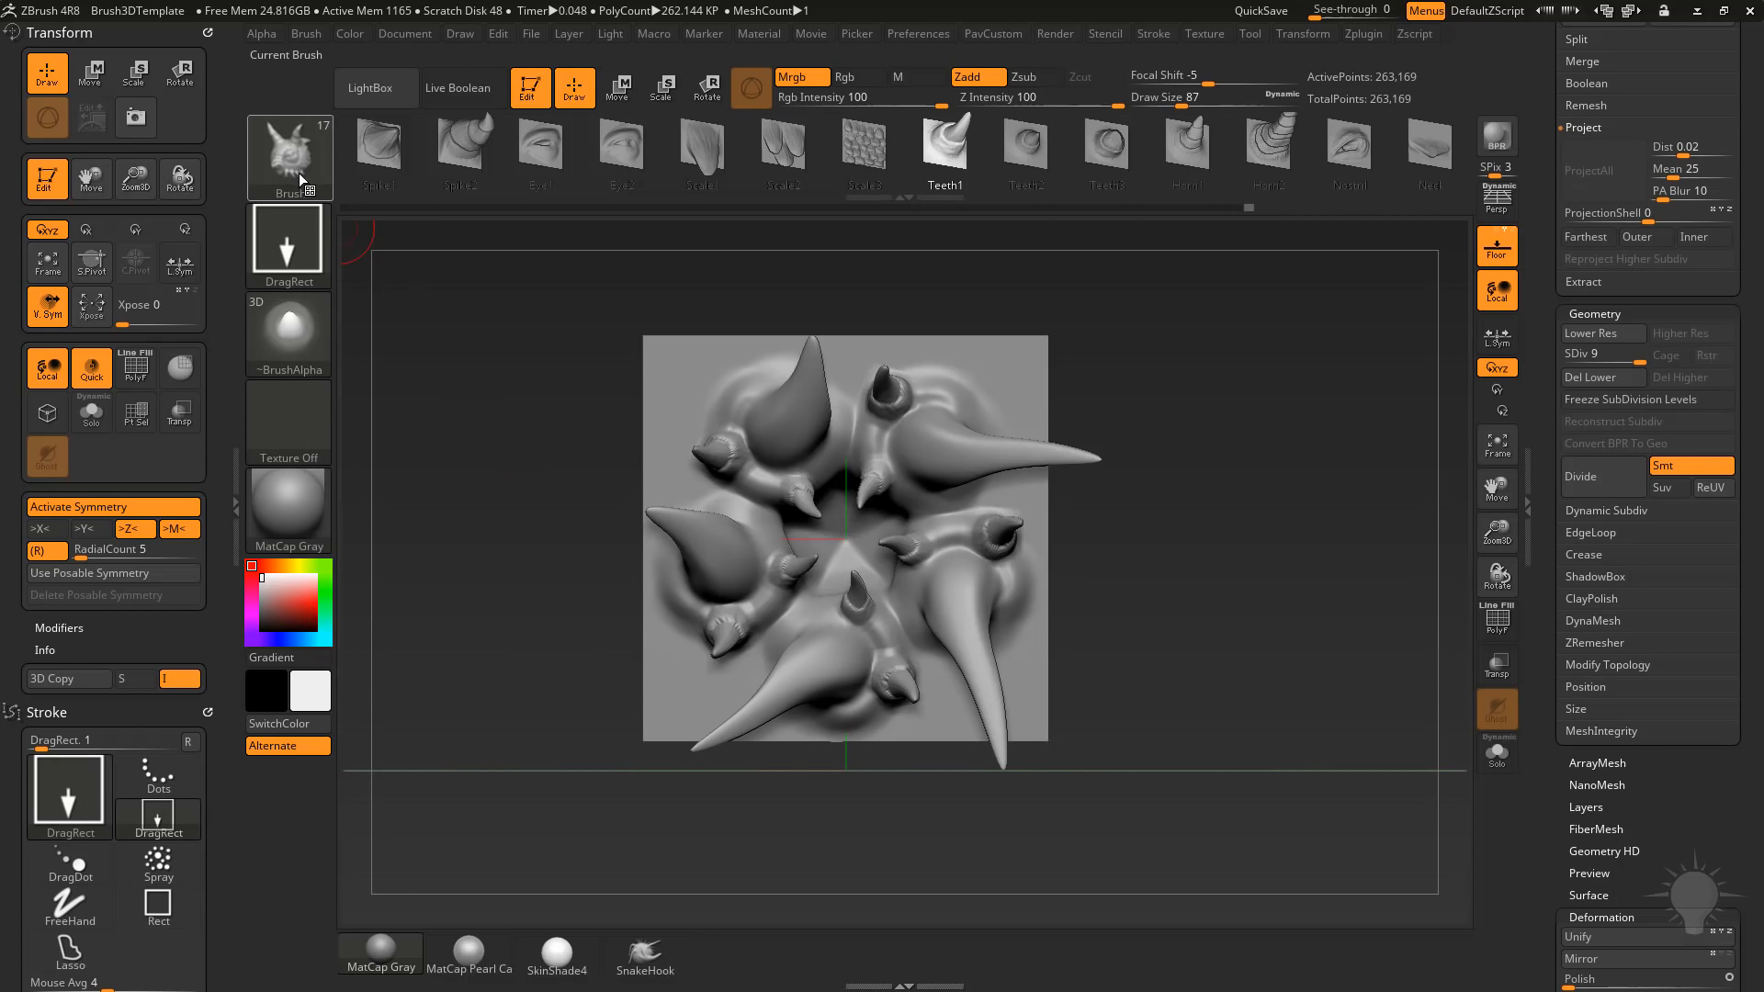
left_click(303, 180)
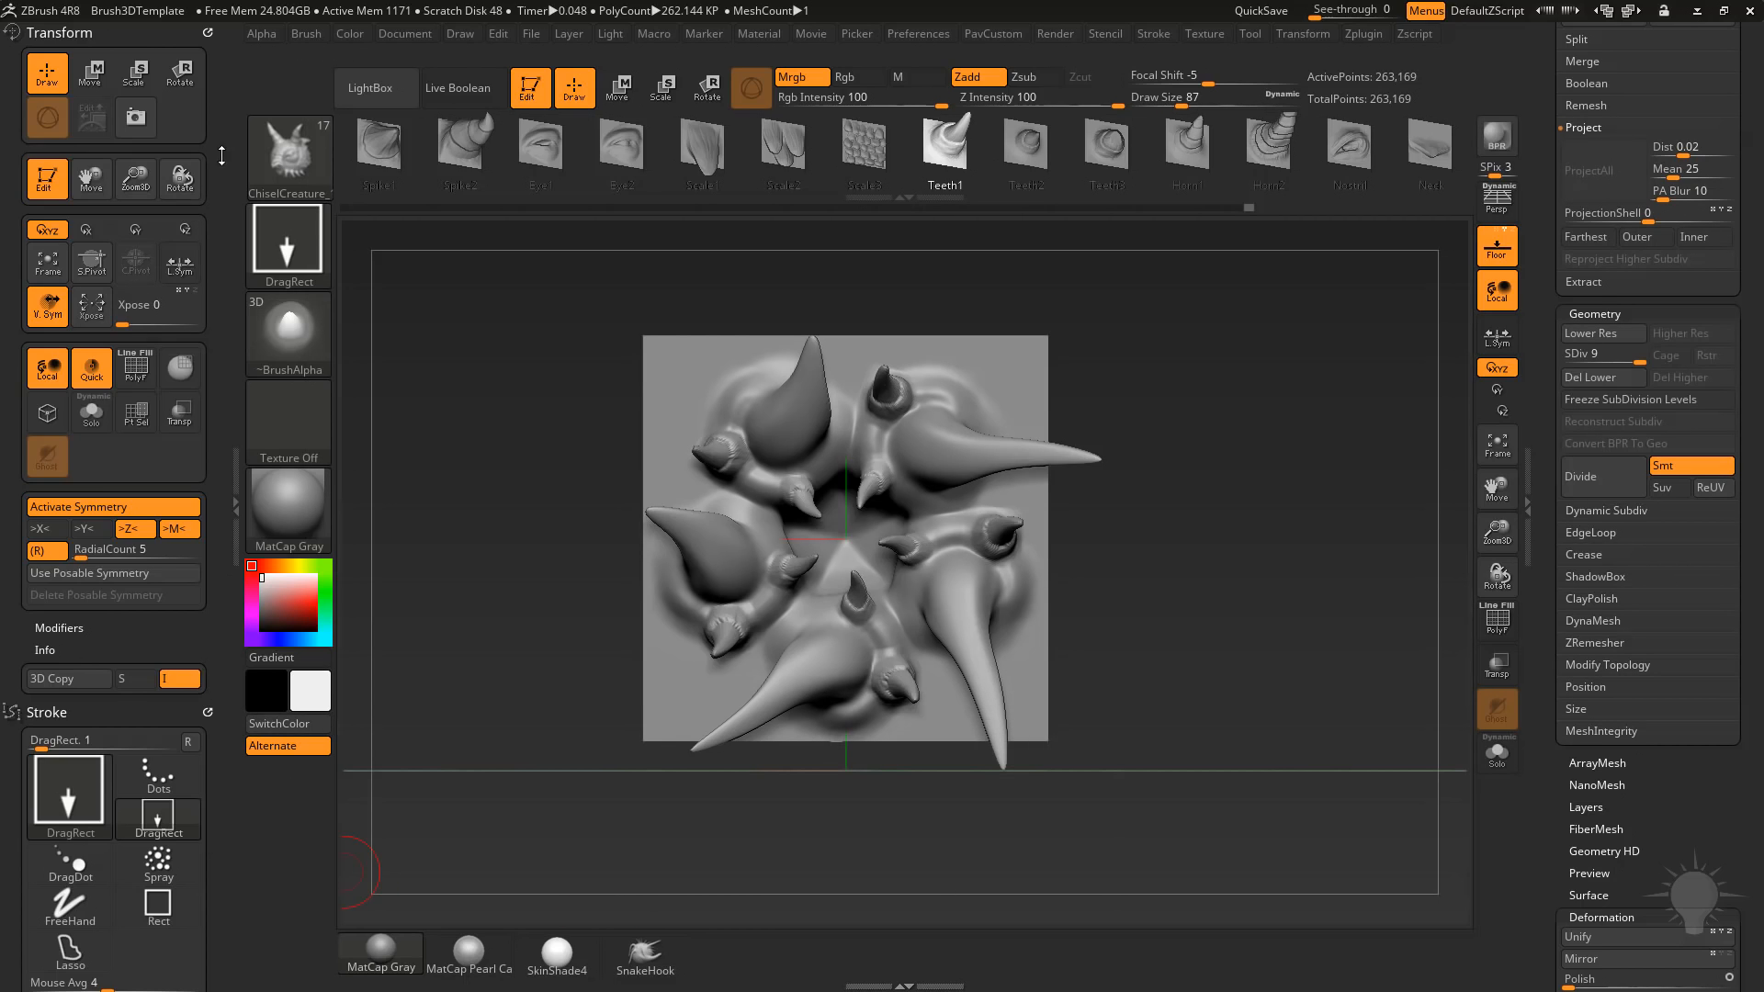
left_click(210, 32)
left_click(208, 32)
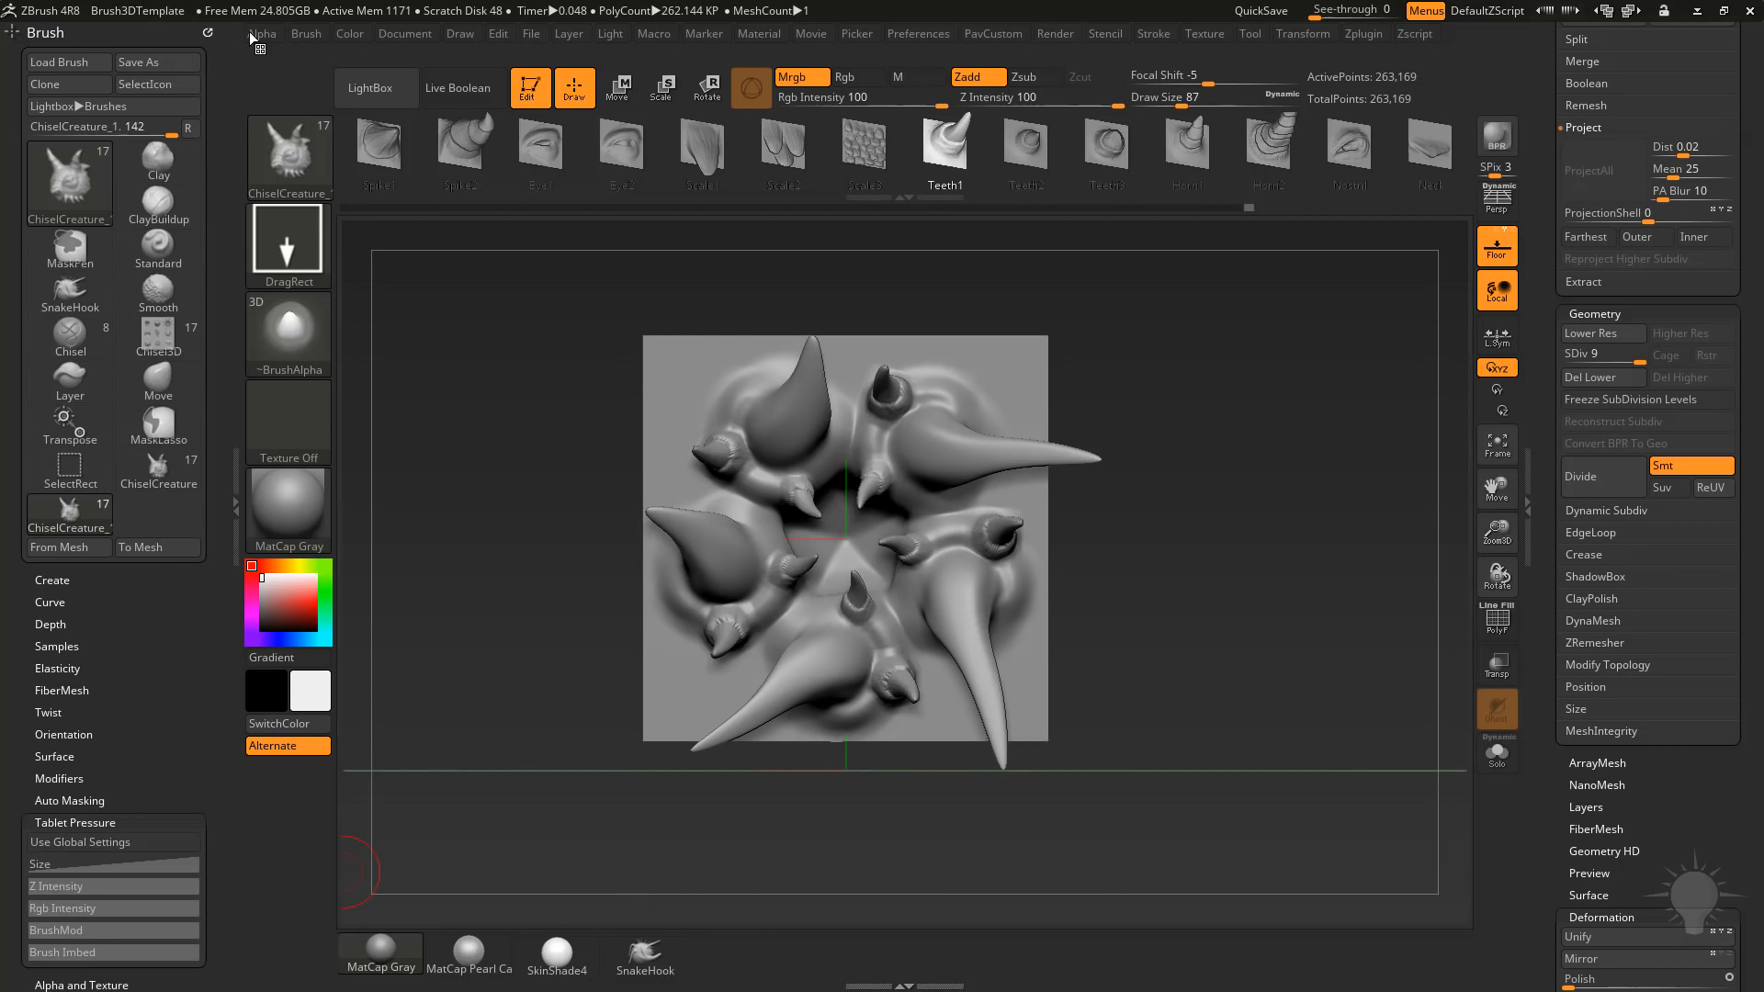
left_click(209, 33)
key("shift")
left_click(53, 580)
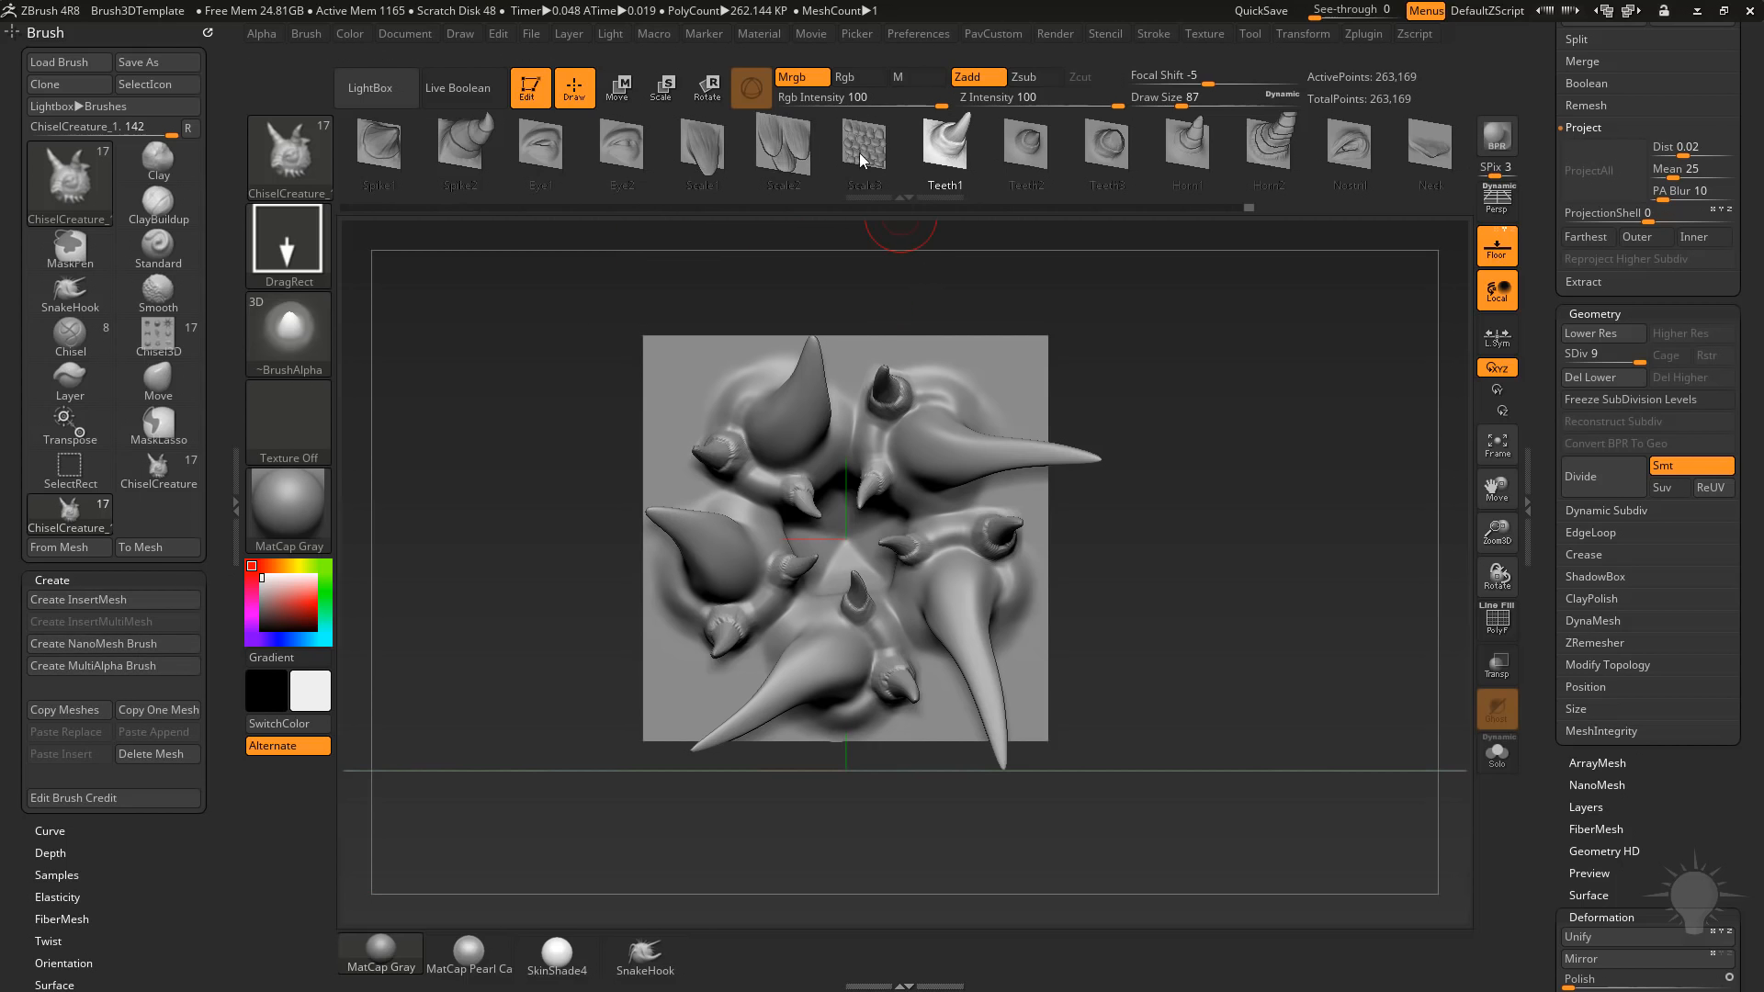
Browse the cloned brush's 3D shapes, picking Scale3 and Scale2.
mouse_move(786, 155)
left_mouse_down()
mouse_move(935, 133)
mouse_move(859, 172)
left_mouse_up()
left_click_drag(1227, 173, 855, 184)
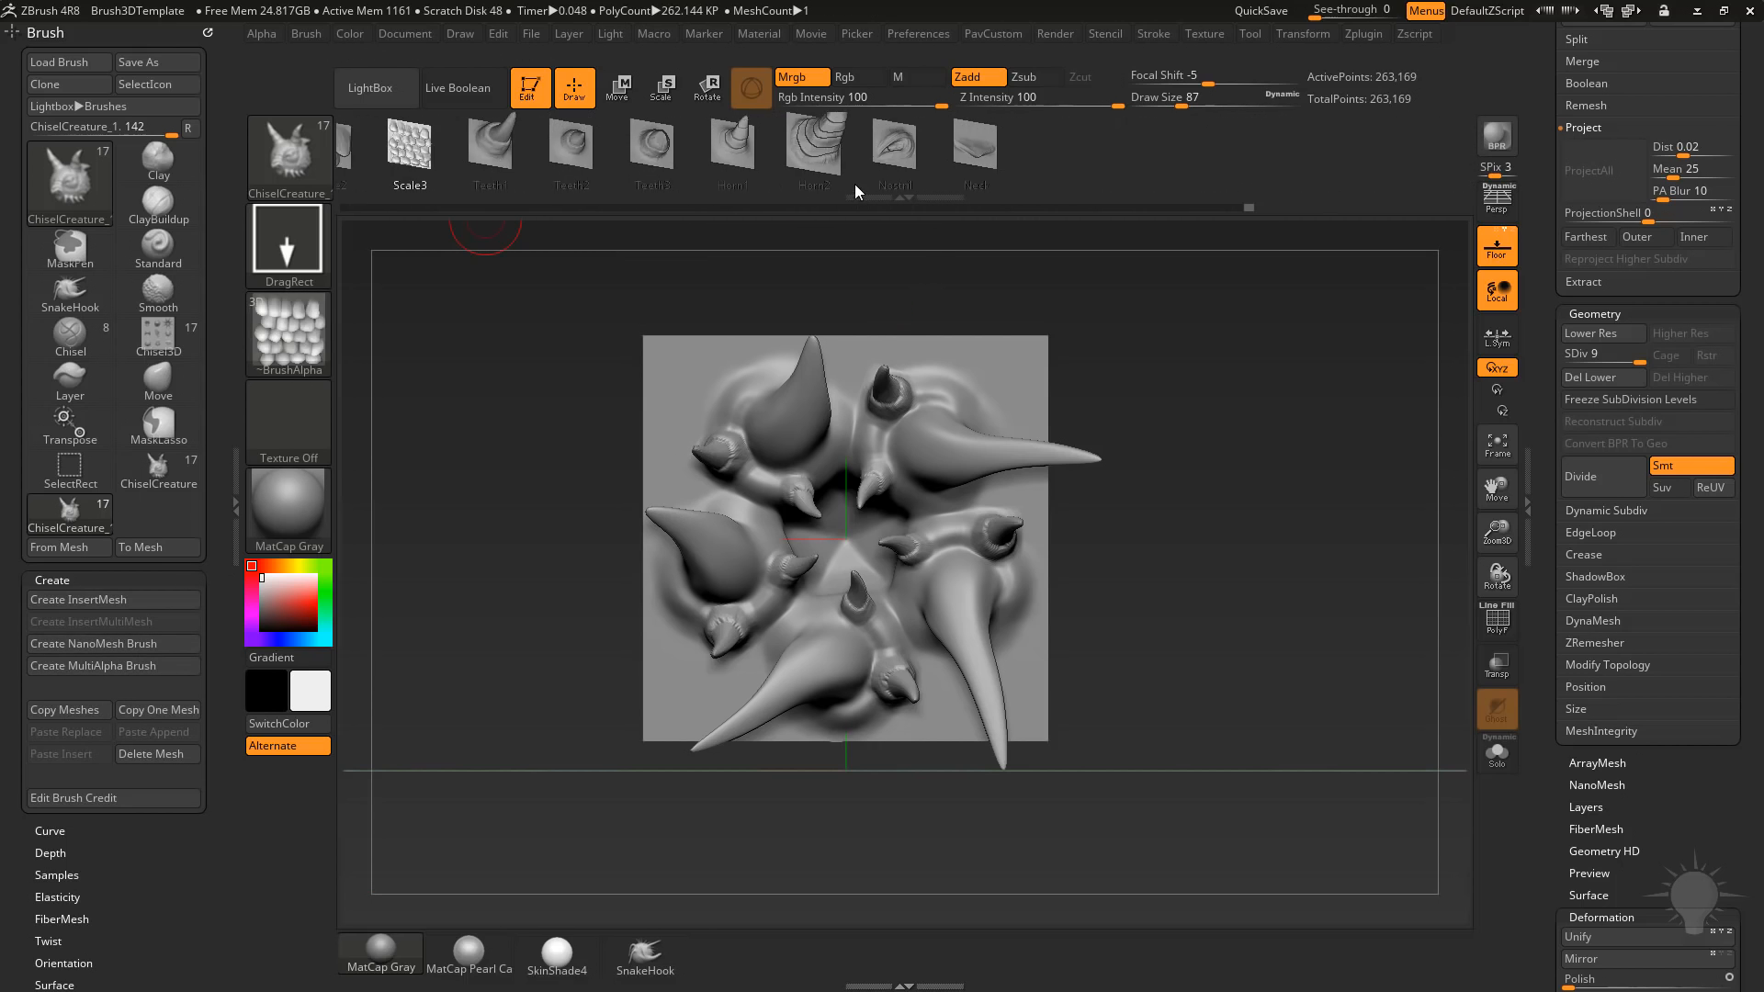
left_click_drag(573, 173, 1187, 184)
left_click_drag(625, 173, 926, 184)
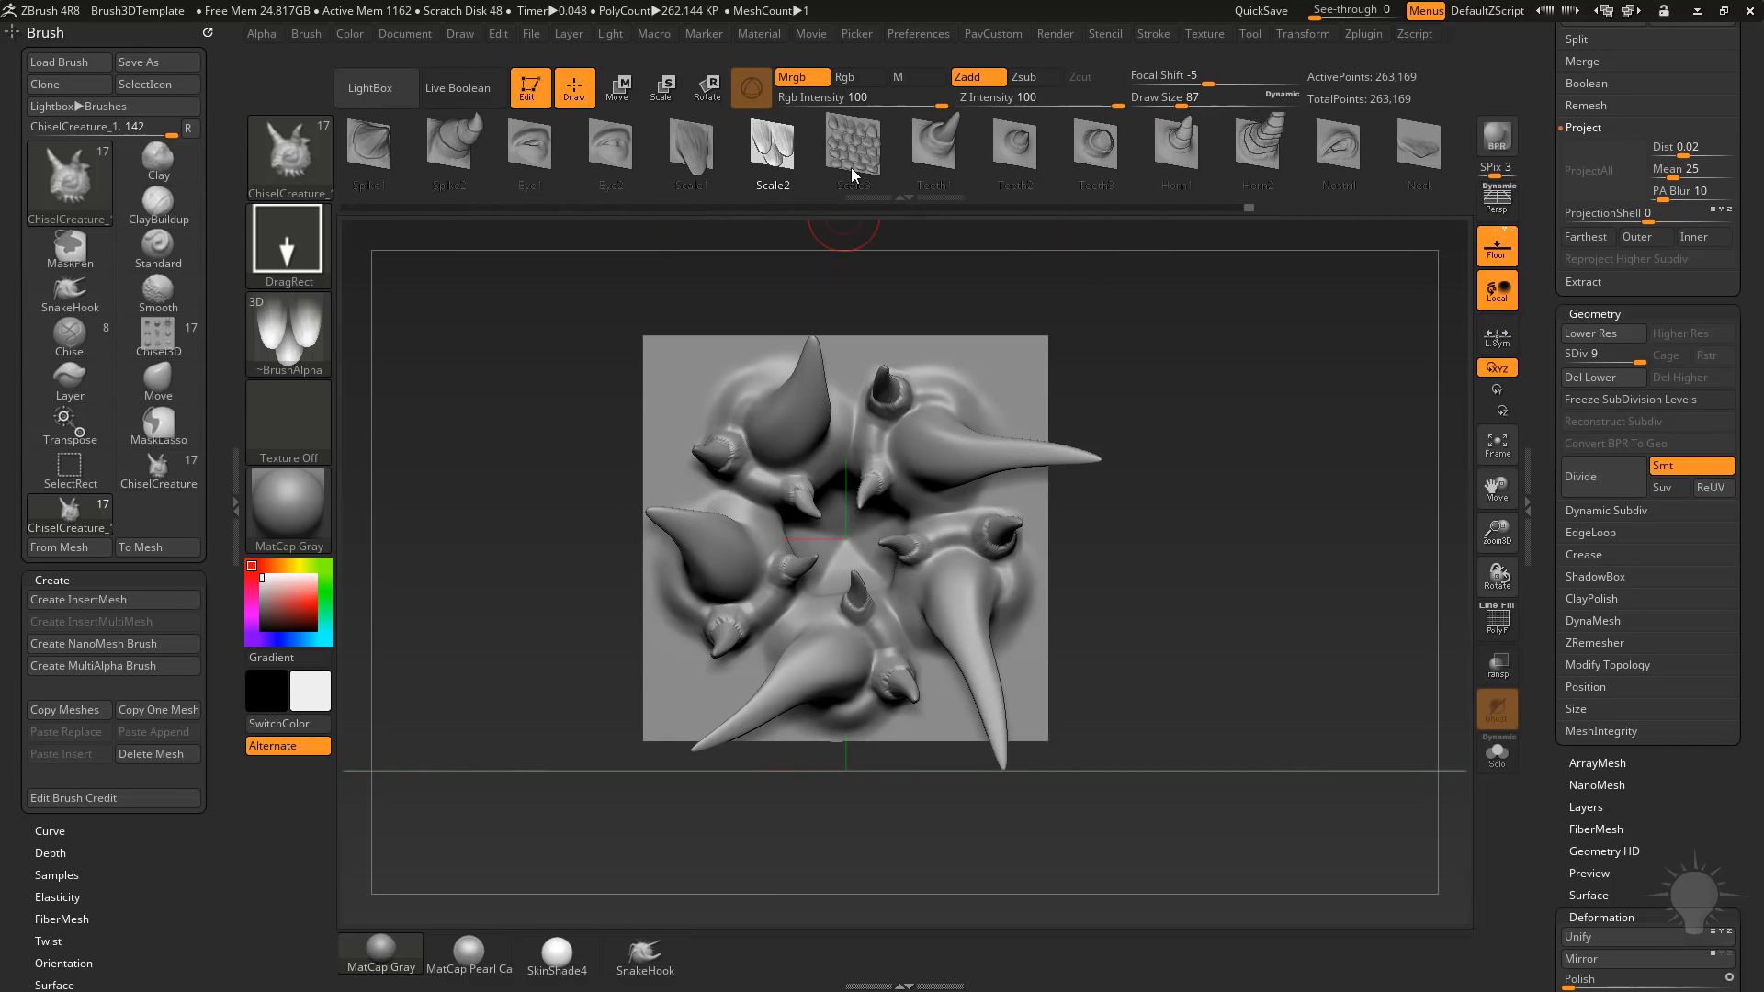
Add the sculpted plane to the cloned brush as a new 3D shape from the mesh and make it the active shape.
left_click_drag(837, 157, 1146, 169)
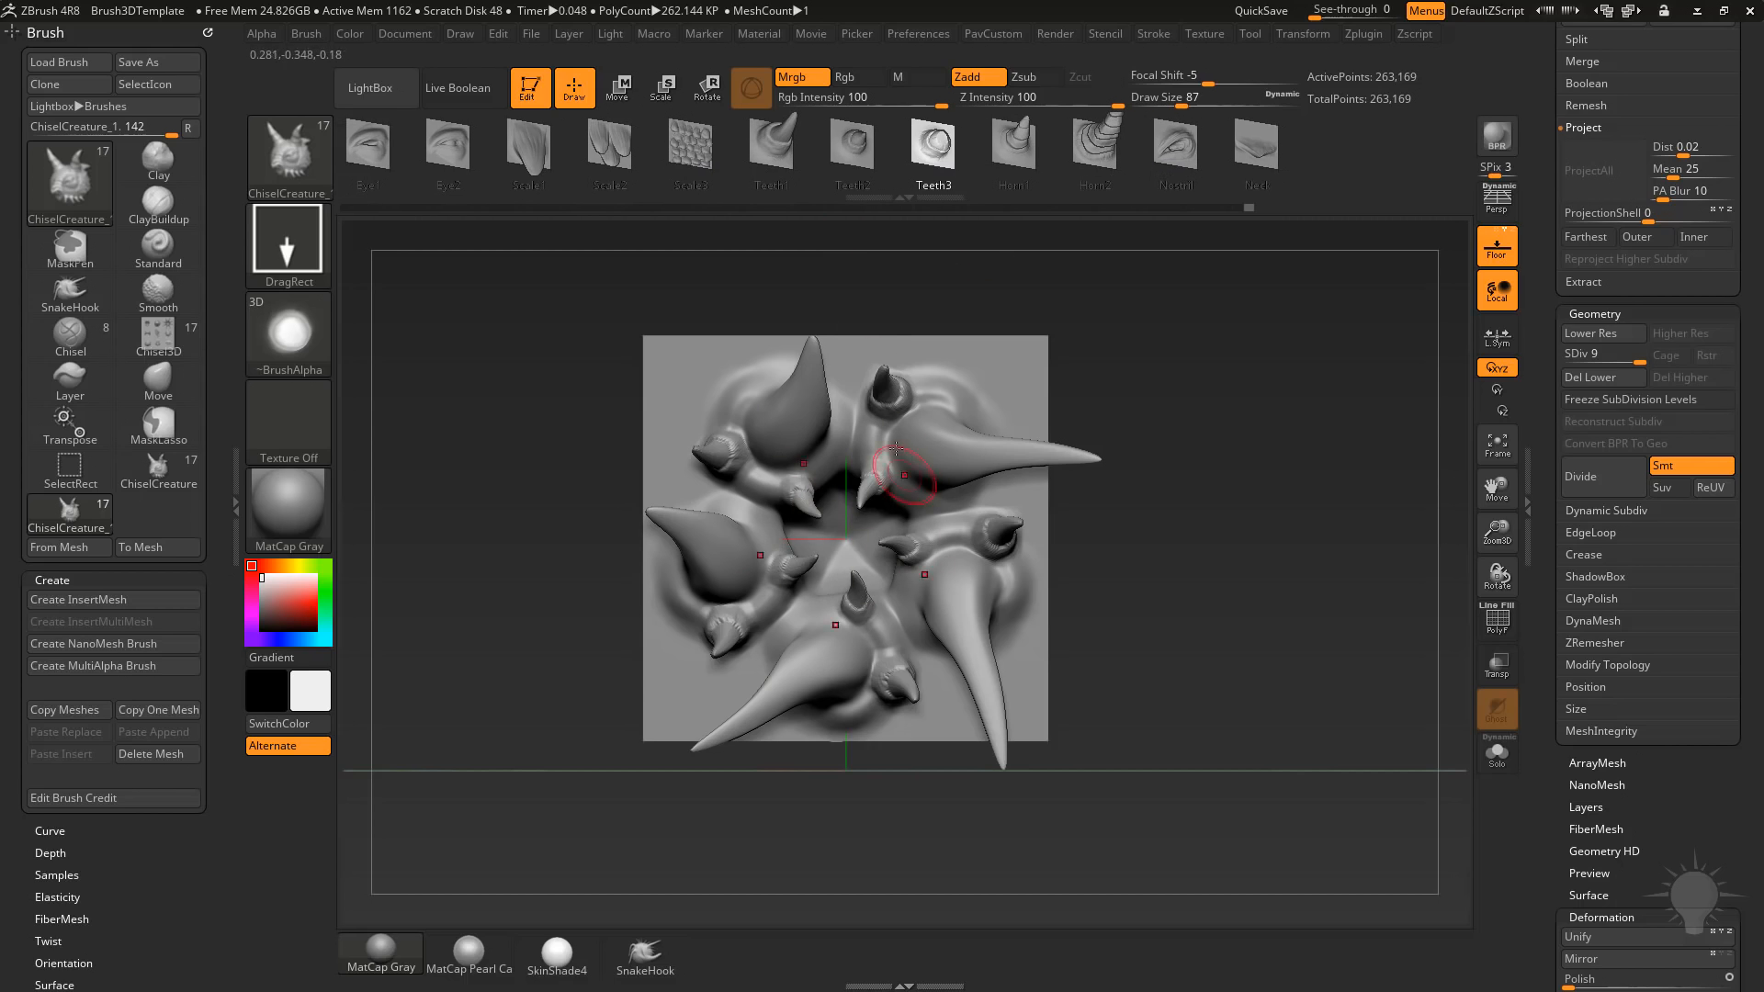
left_click(61, 547)
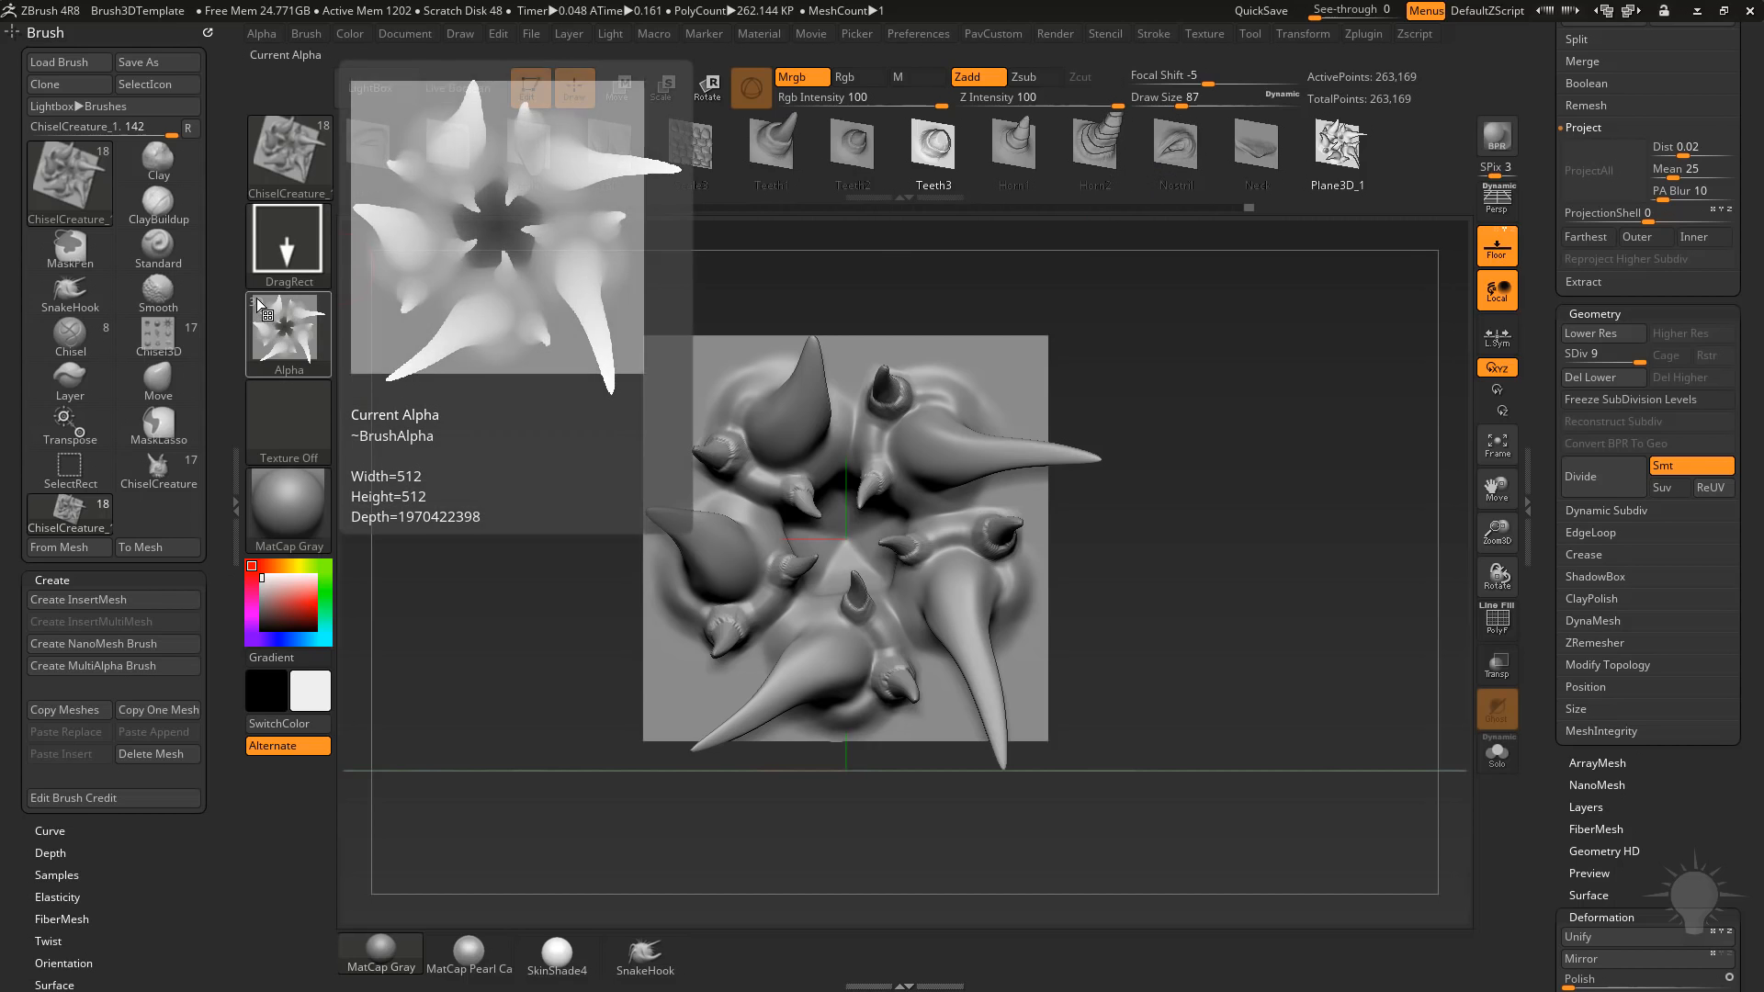
left_click(853, 151)
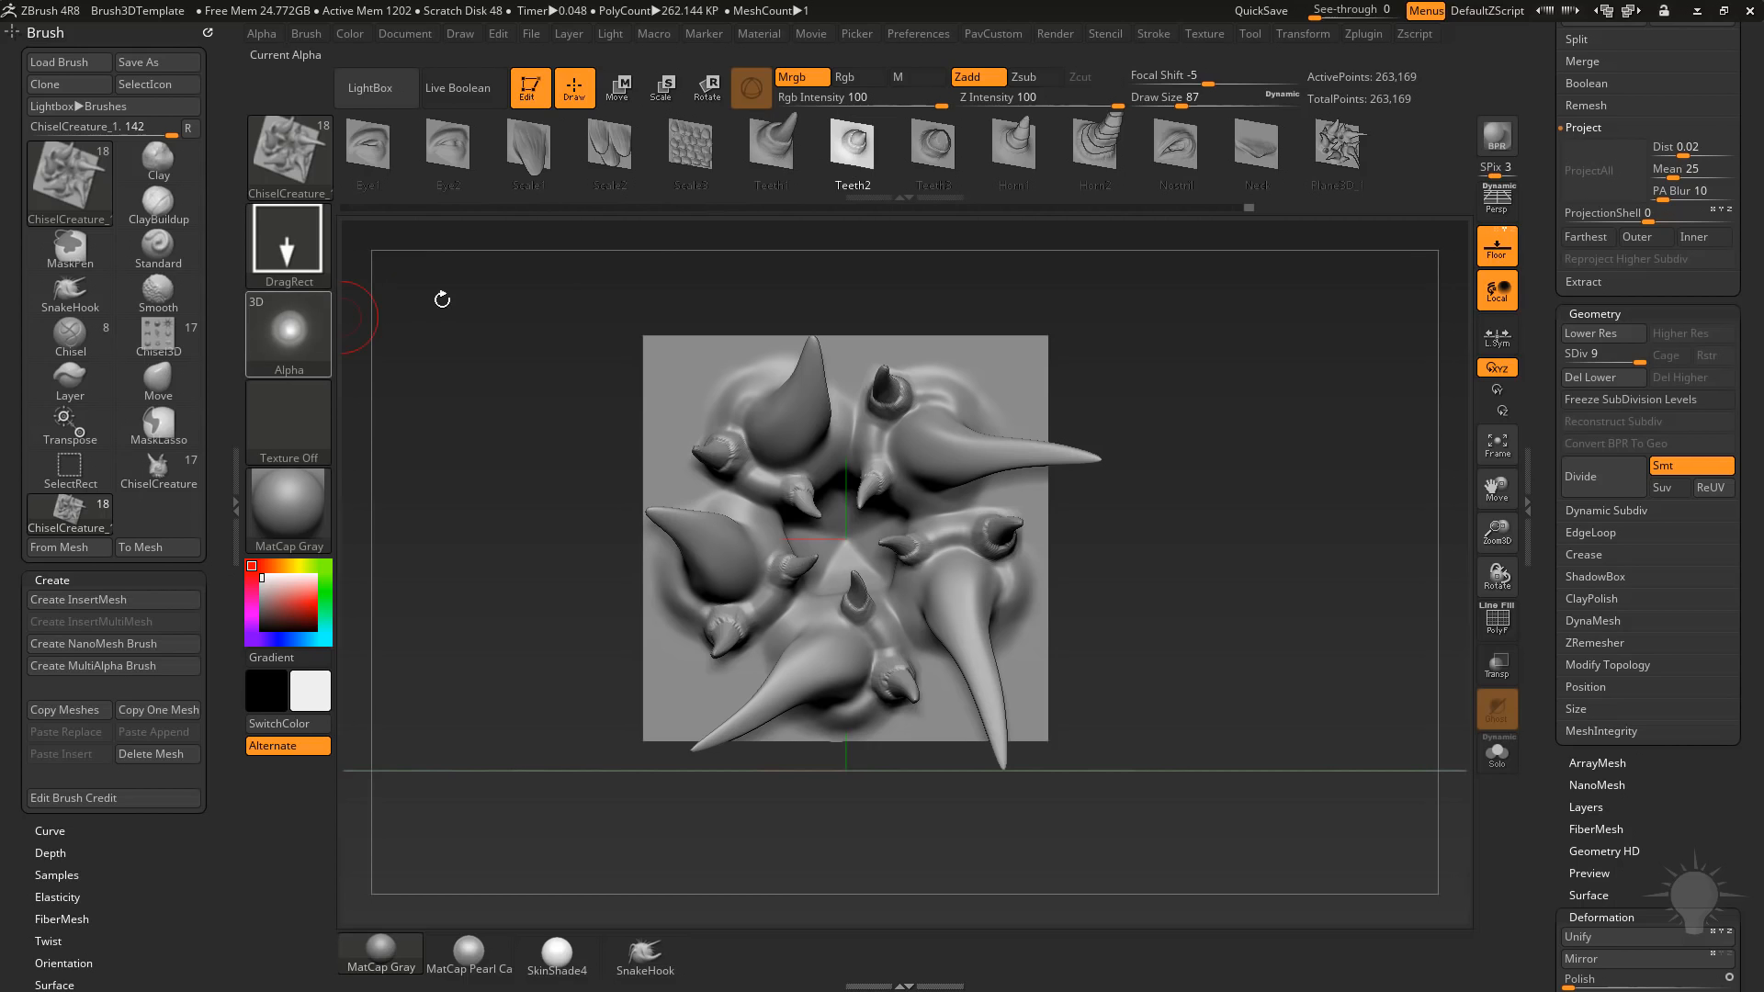
left_click(1336, 147)
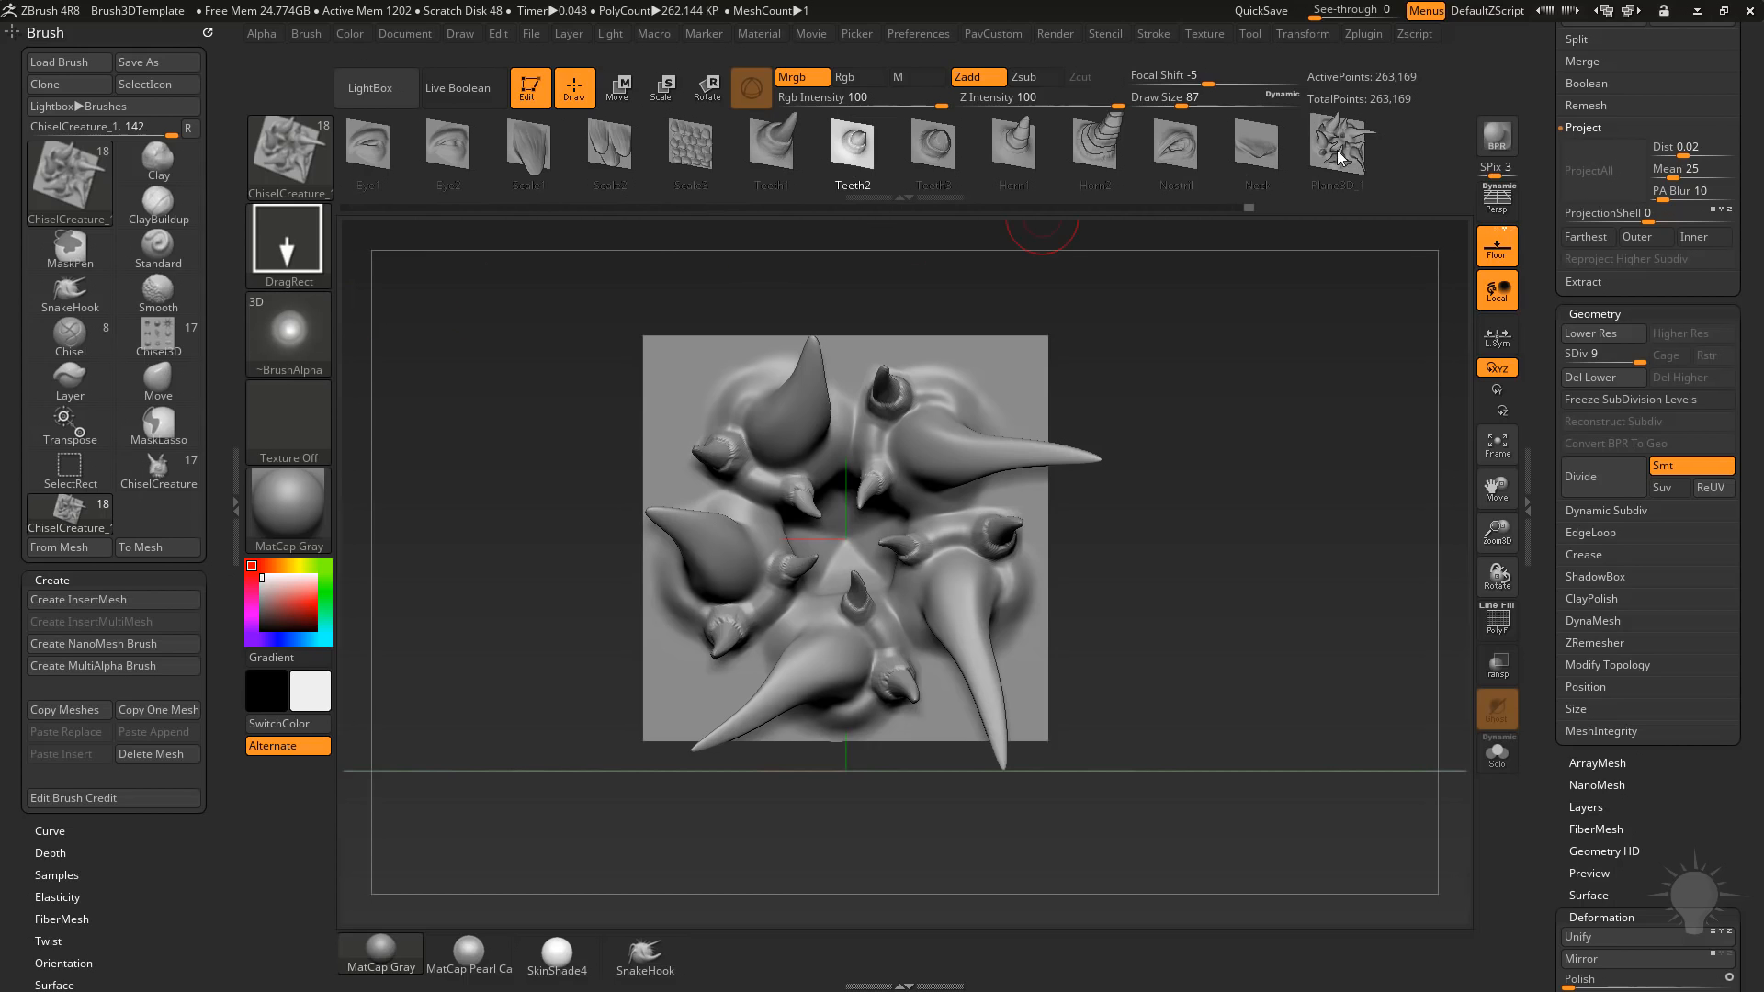
Clear the sculpted plane from the canvas and draw a Sphere3D in its place, ready for editing.
left_click(1559, 317)
left_click(530, 89)
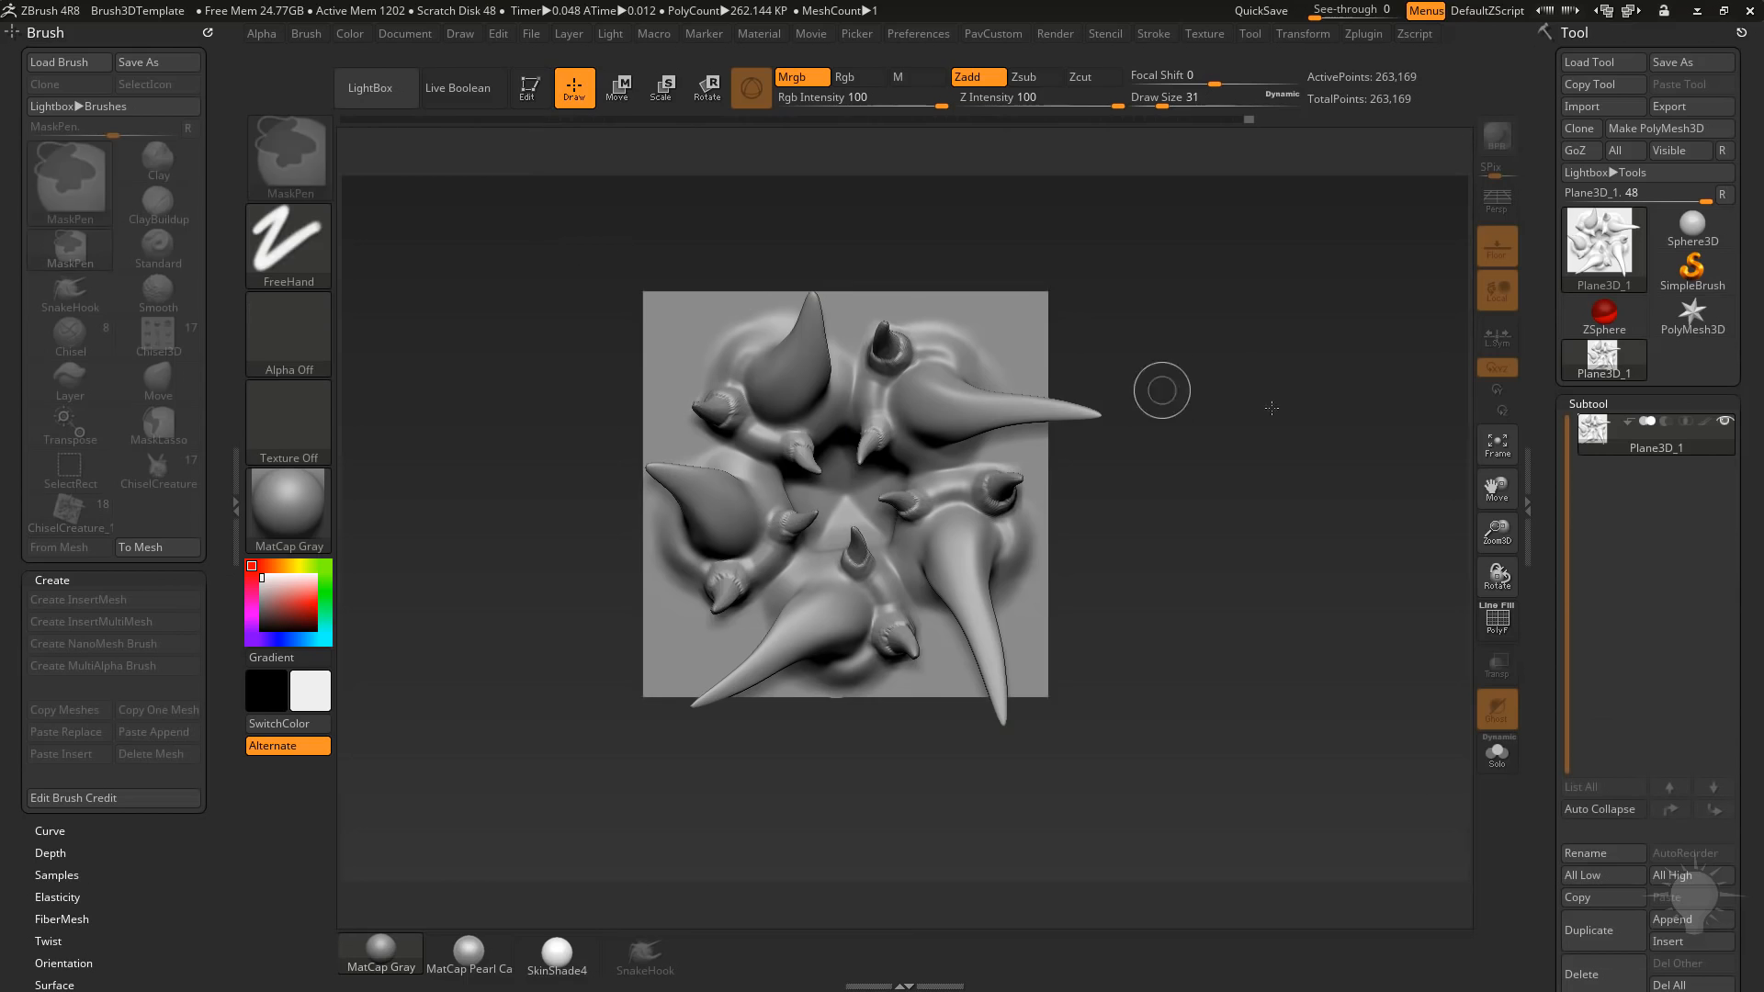
key("ctrl+n")
left_click(1692, 230)
left_click_drag(870, 527, 870, 667)
left_click(530, 89)
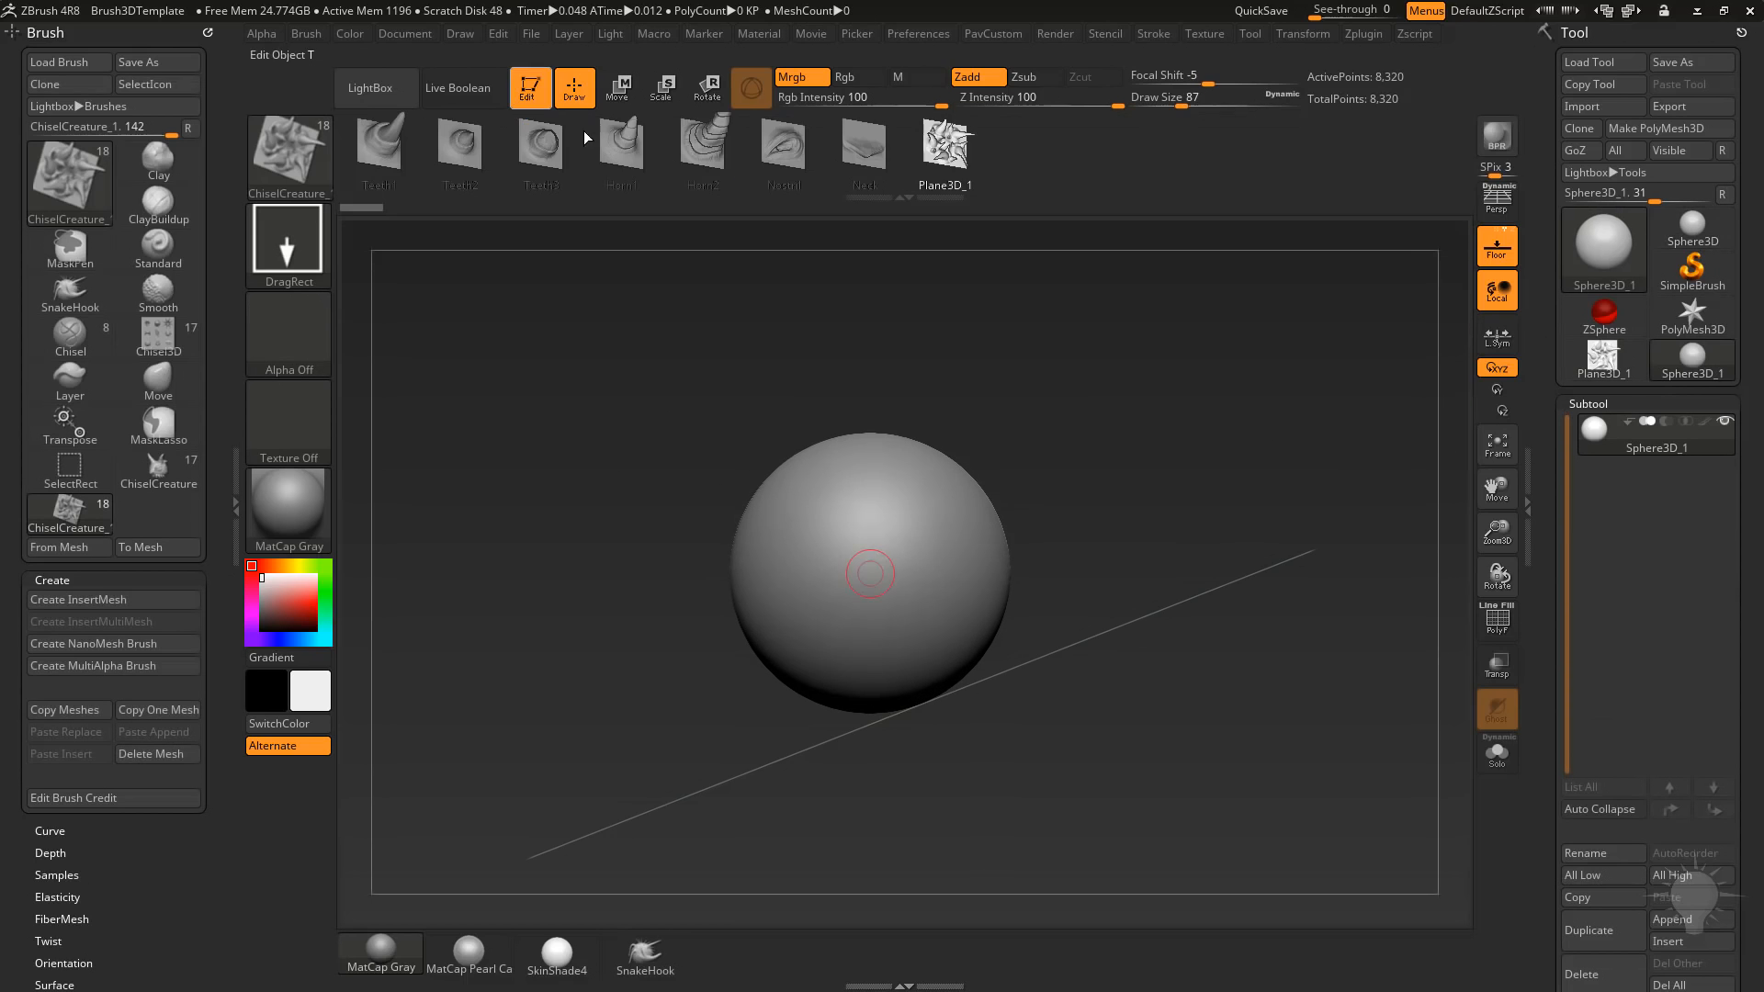
Convert the sphere to a PolyMesh3D and subdivide it three times.
left_click(1660, 134)
key("ctrl+d")
key("ctrl+d")
key("ctrl+d")
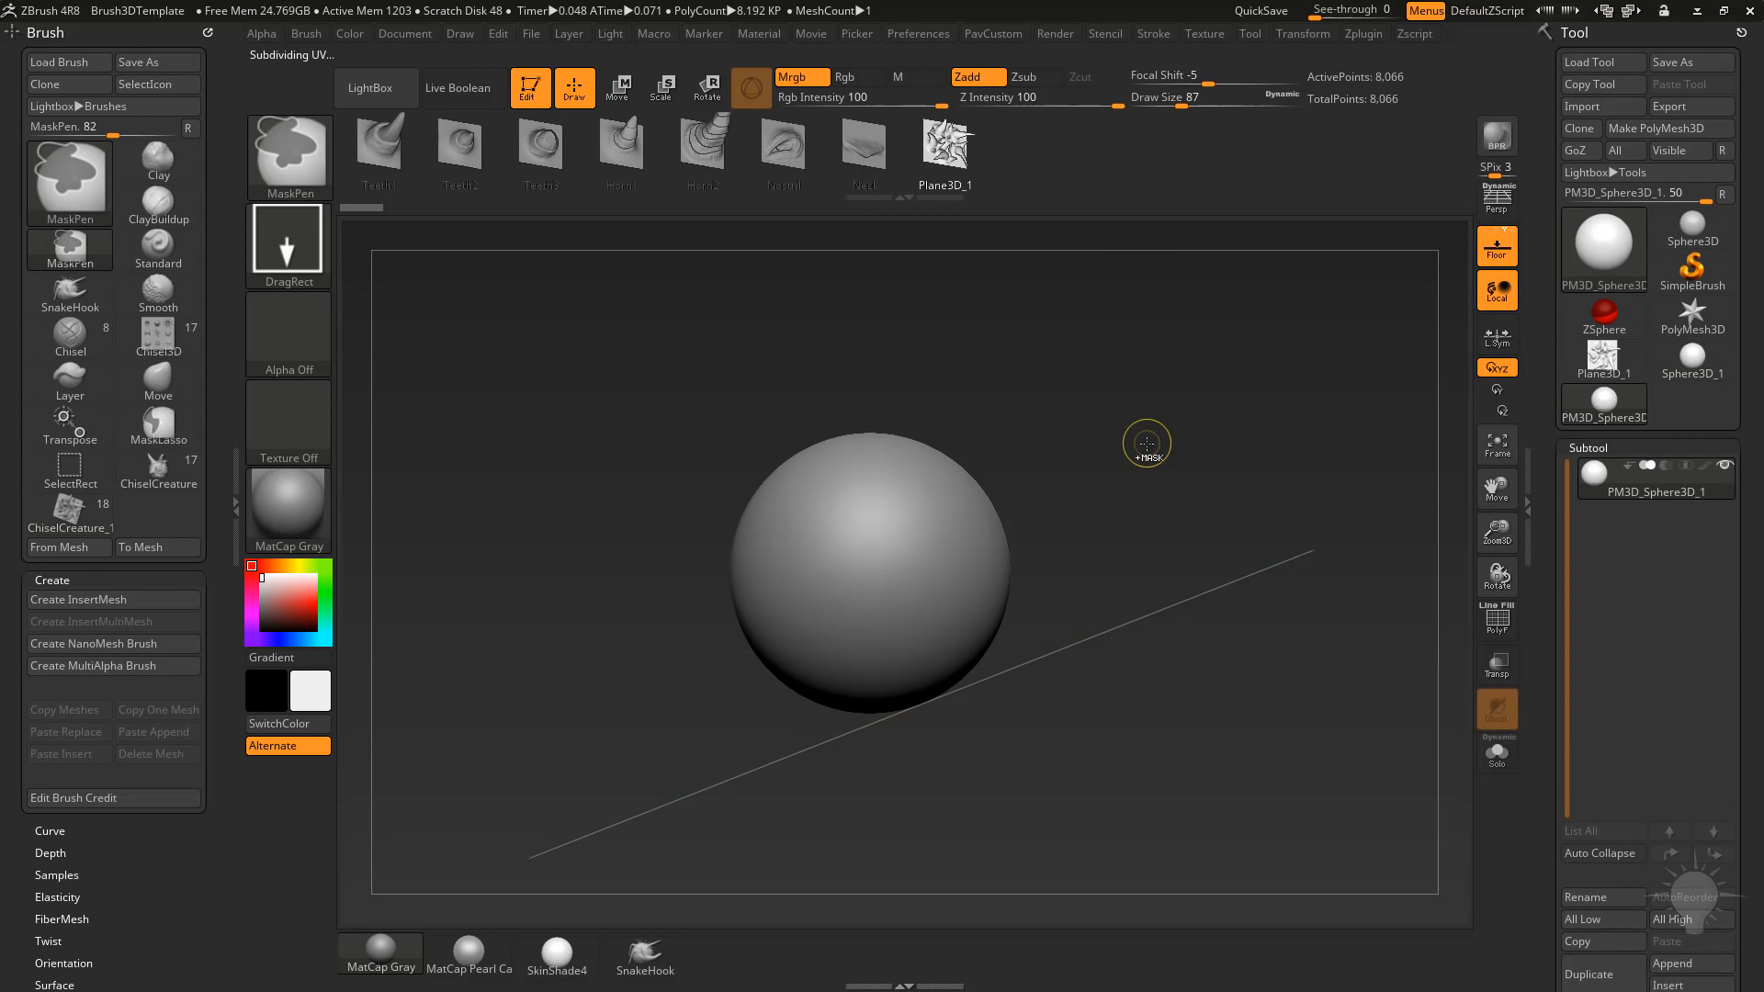
left_click_drag(1196, 390, 1201, 398, "shift")
right_click_drag(1200, 397, 1240, 429, "ctrl")
left_click_drag(1205, 493, 1089, 488)
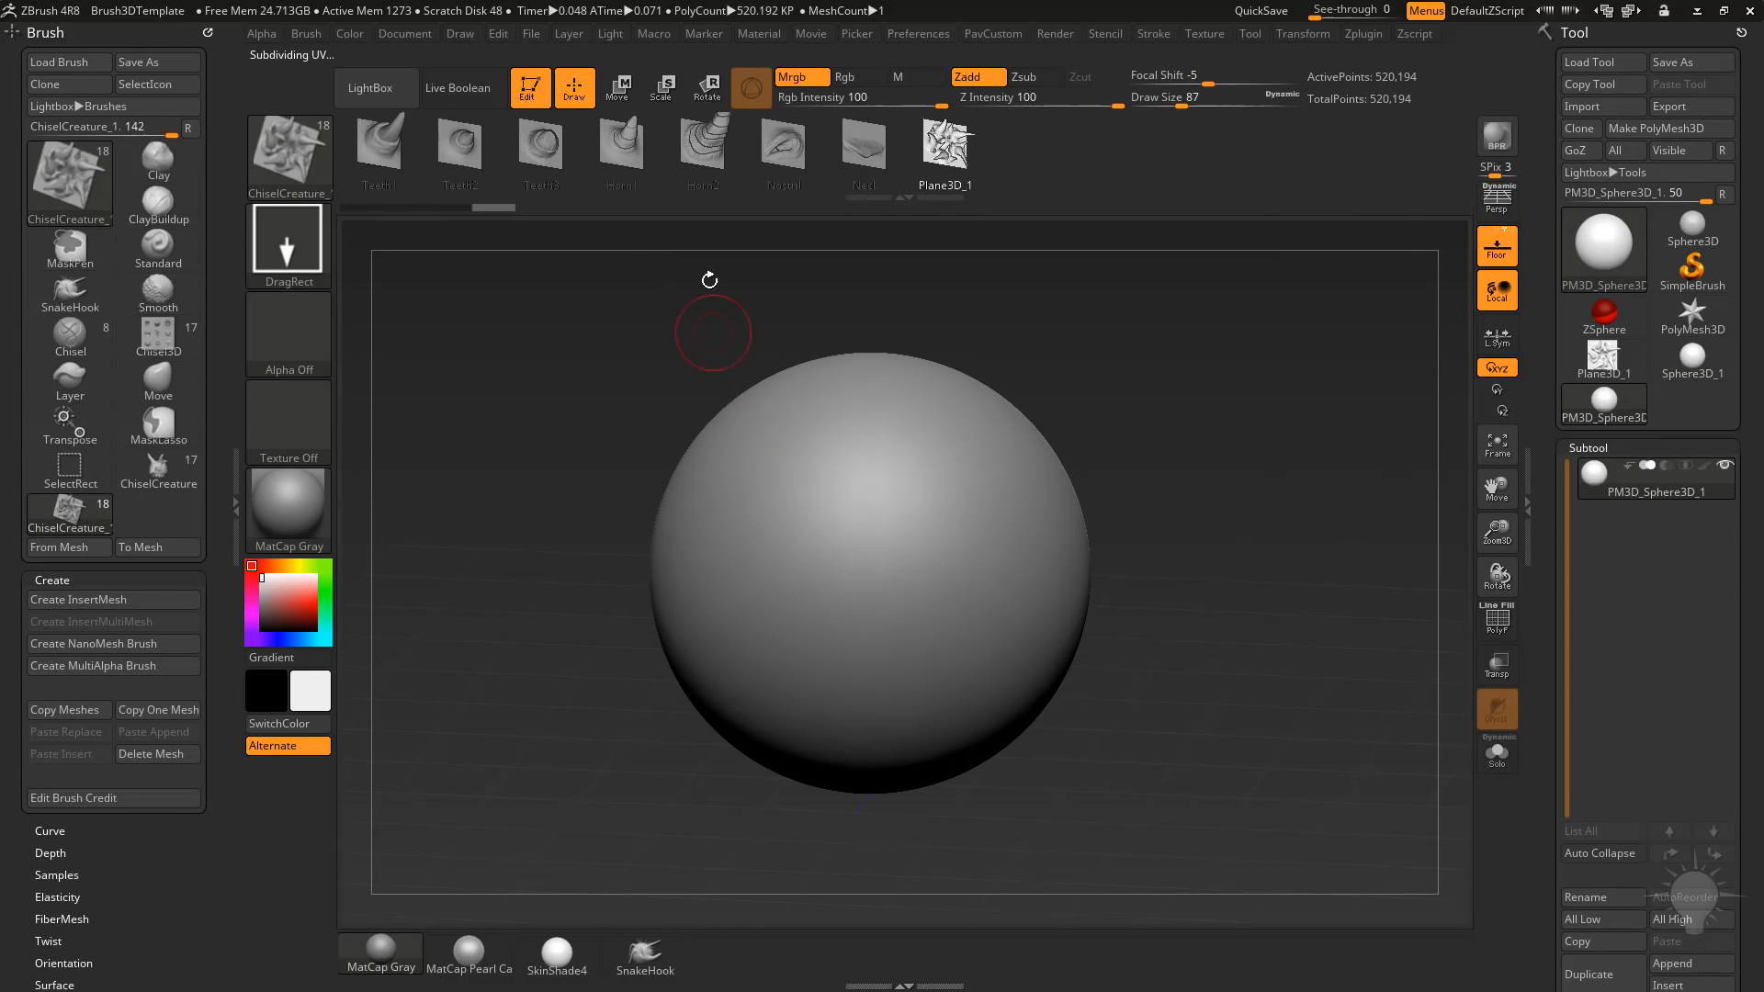
Try the new creature shape on the sphere with one large stamp, inspect it and undo it.
left_click(941, 151)
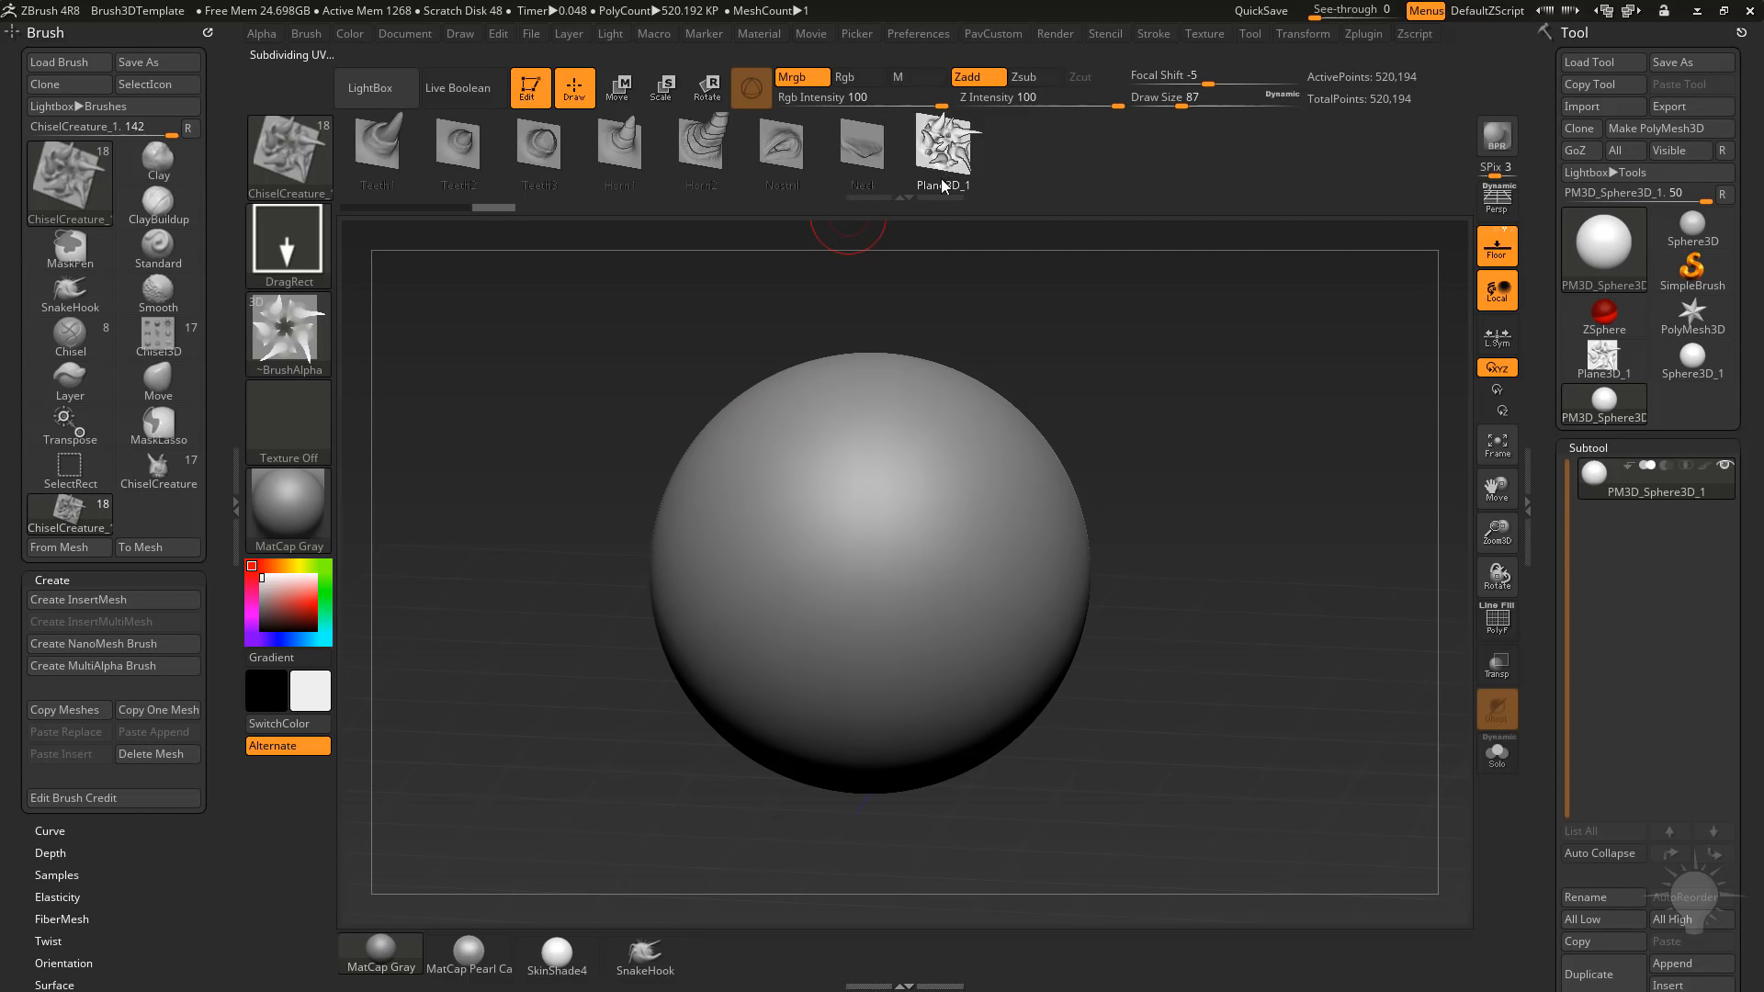
mouse_move(886, 554)
left_mouse_down()
mouse_move(971, 589)
mouse_move(1152, 571)
mouse_move(1259, 500)
mouse_move(1262, 441)
left_mouse_up()
right_click_drag(1262, 441, 1309, 487, "ctrl")
left_click_drag(1309, 487, 1301, 547)
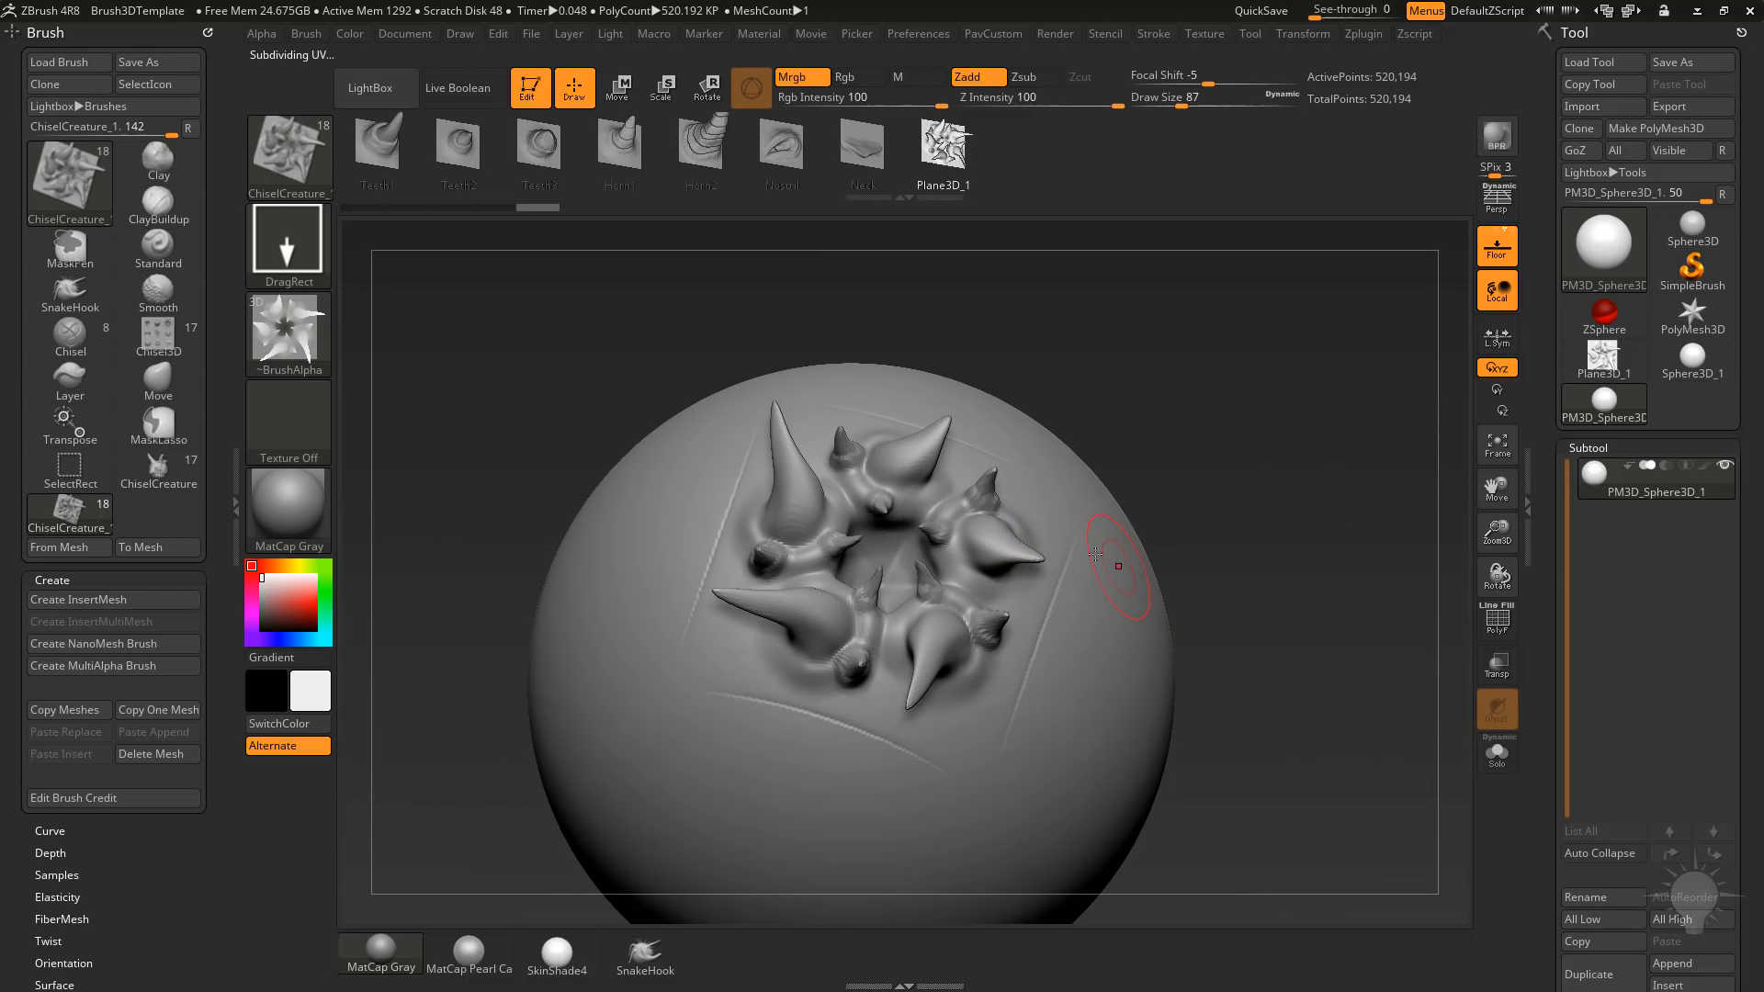
key("ctrl+z")
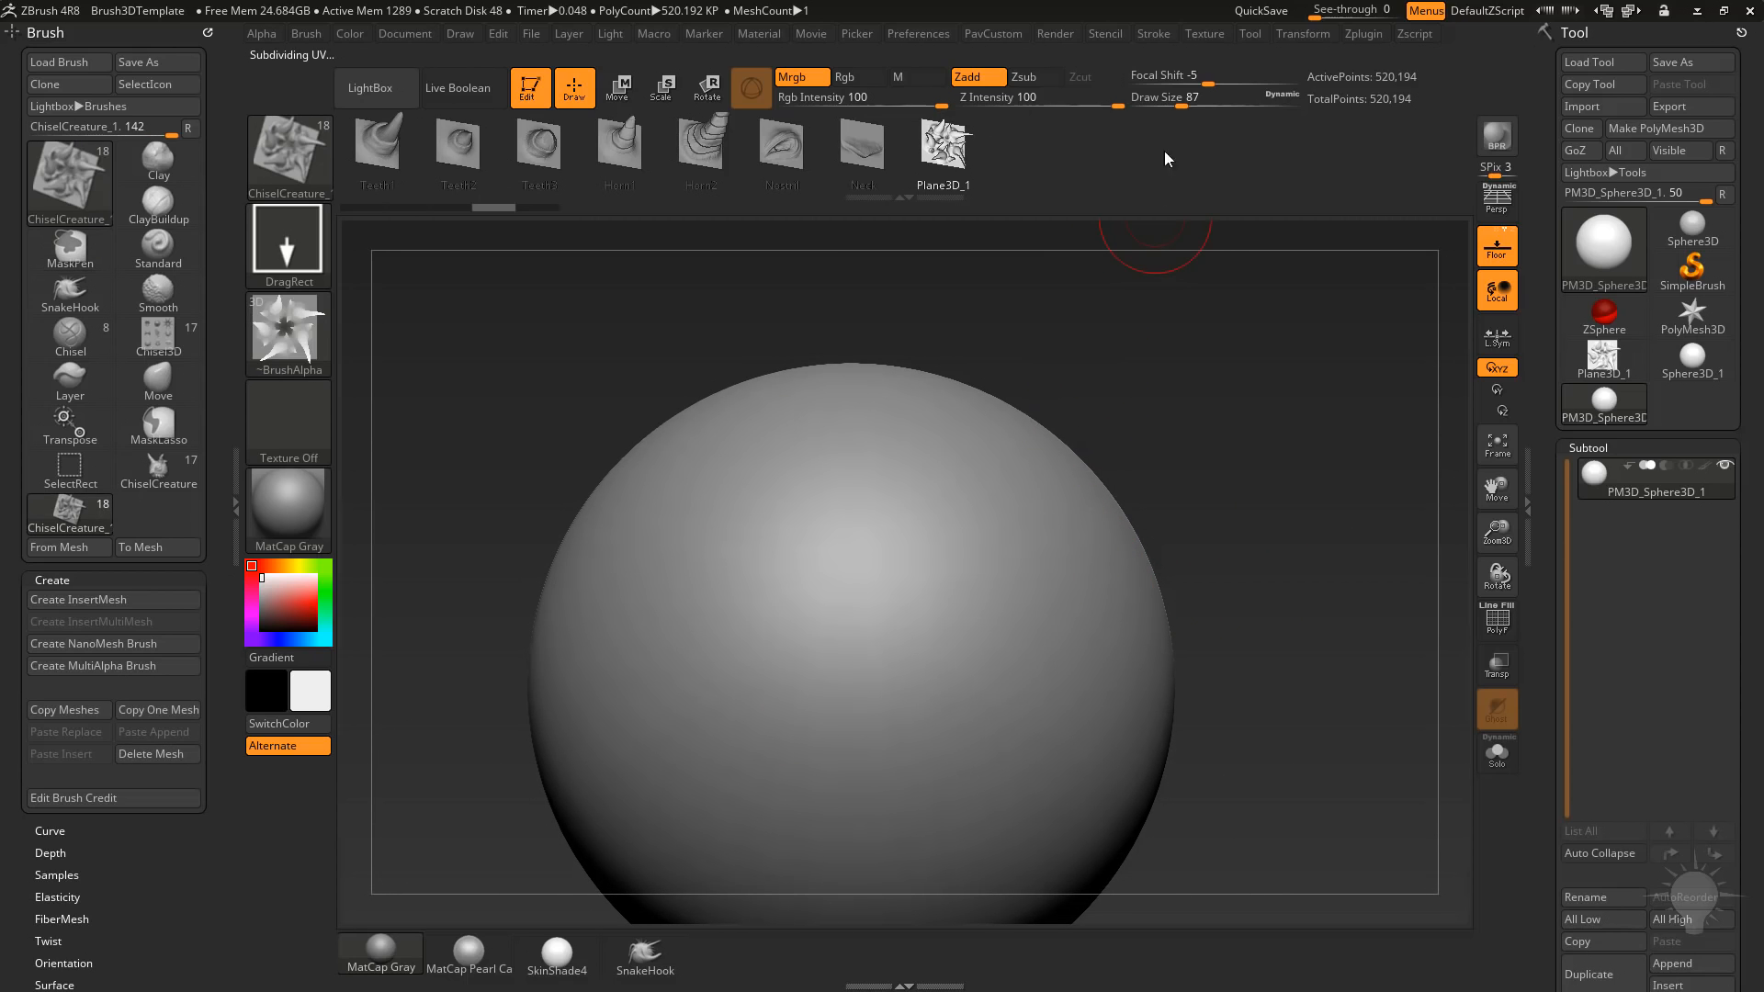
Set the brush's Focal Shift to 16 and test one creature stamp on the sphere, undoing the stamp after inspecting it.
left_click_drag(1212, 84, 1229, 83)
left_click_drag(859, 593, 1054, 619)
left_click_drag(1254, 522, 1293, 586)
left_click_drag(1347, 494, 1325, 459)
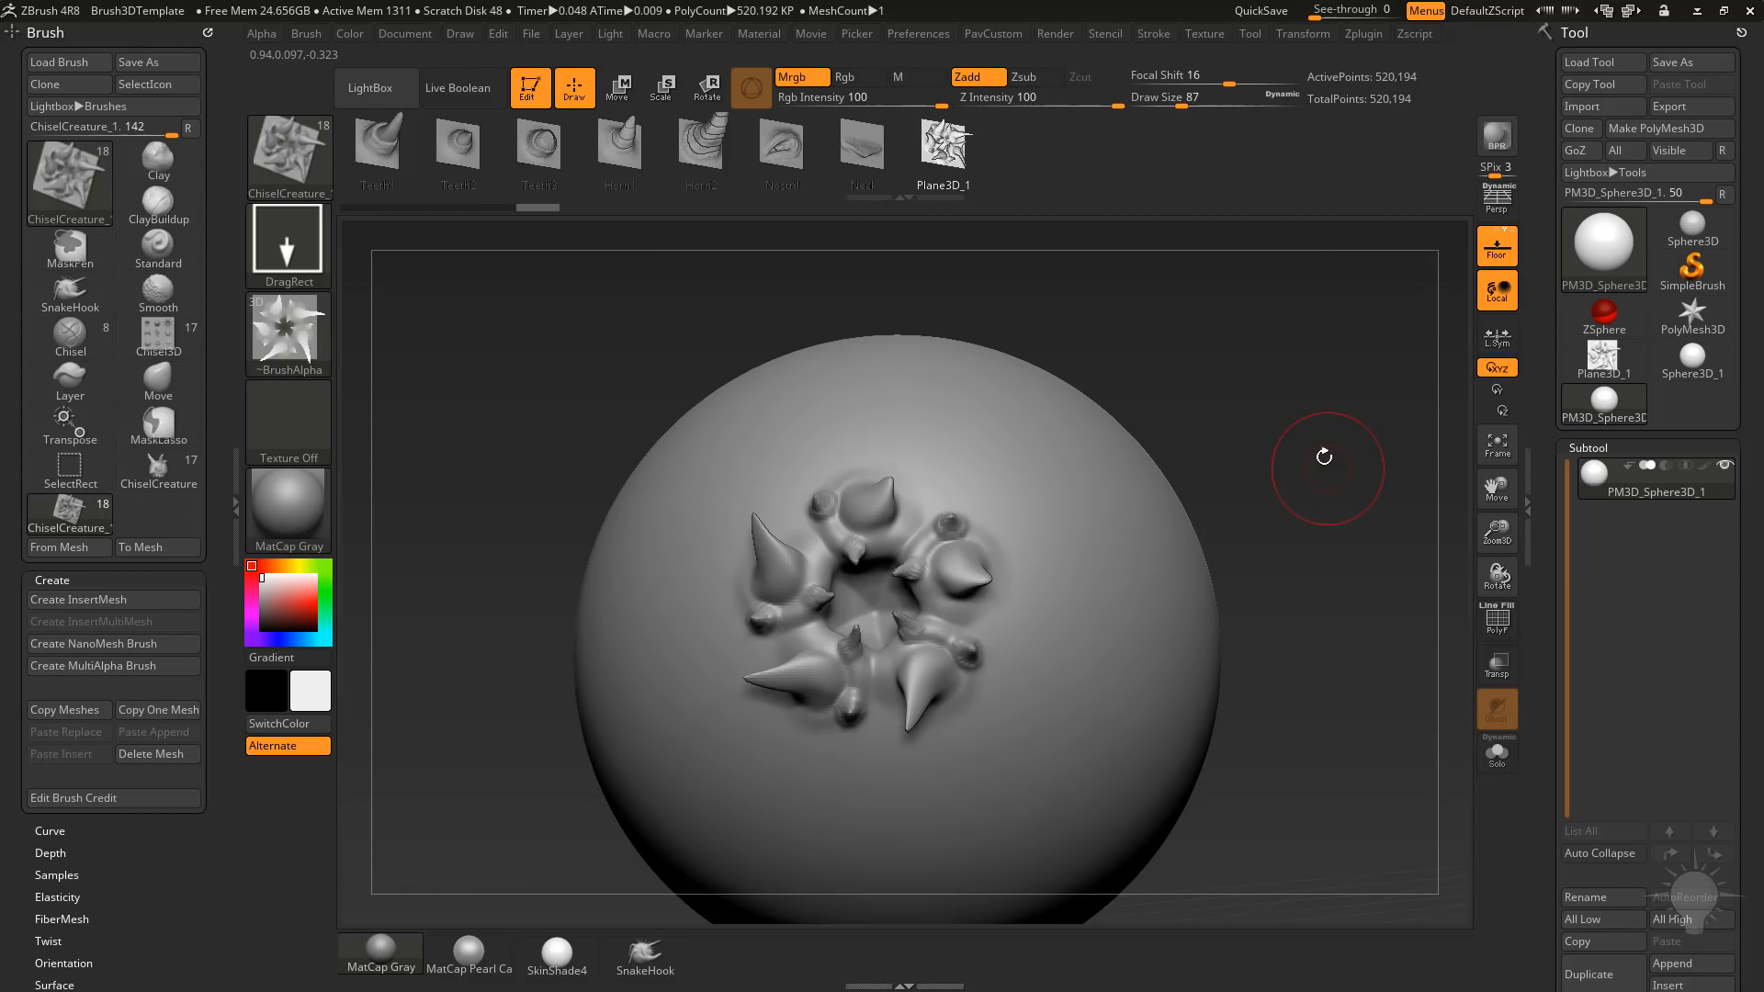
key("ctrl+z")
Try two more DragRect stamps of the creature shape on the sphere, undoing each one.
left_click_drag(896, 605, 1102, 629, "alt")
left_click_drag(1268, 498, 1318, 519)
key("ctrl+z")
left_click_drag(796, 595, 1122, 610)
key("ctrl+z")
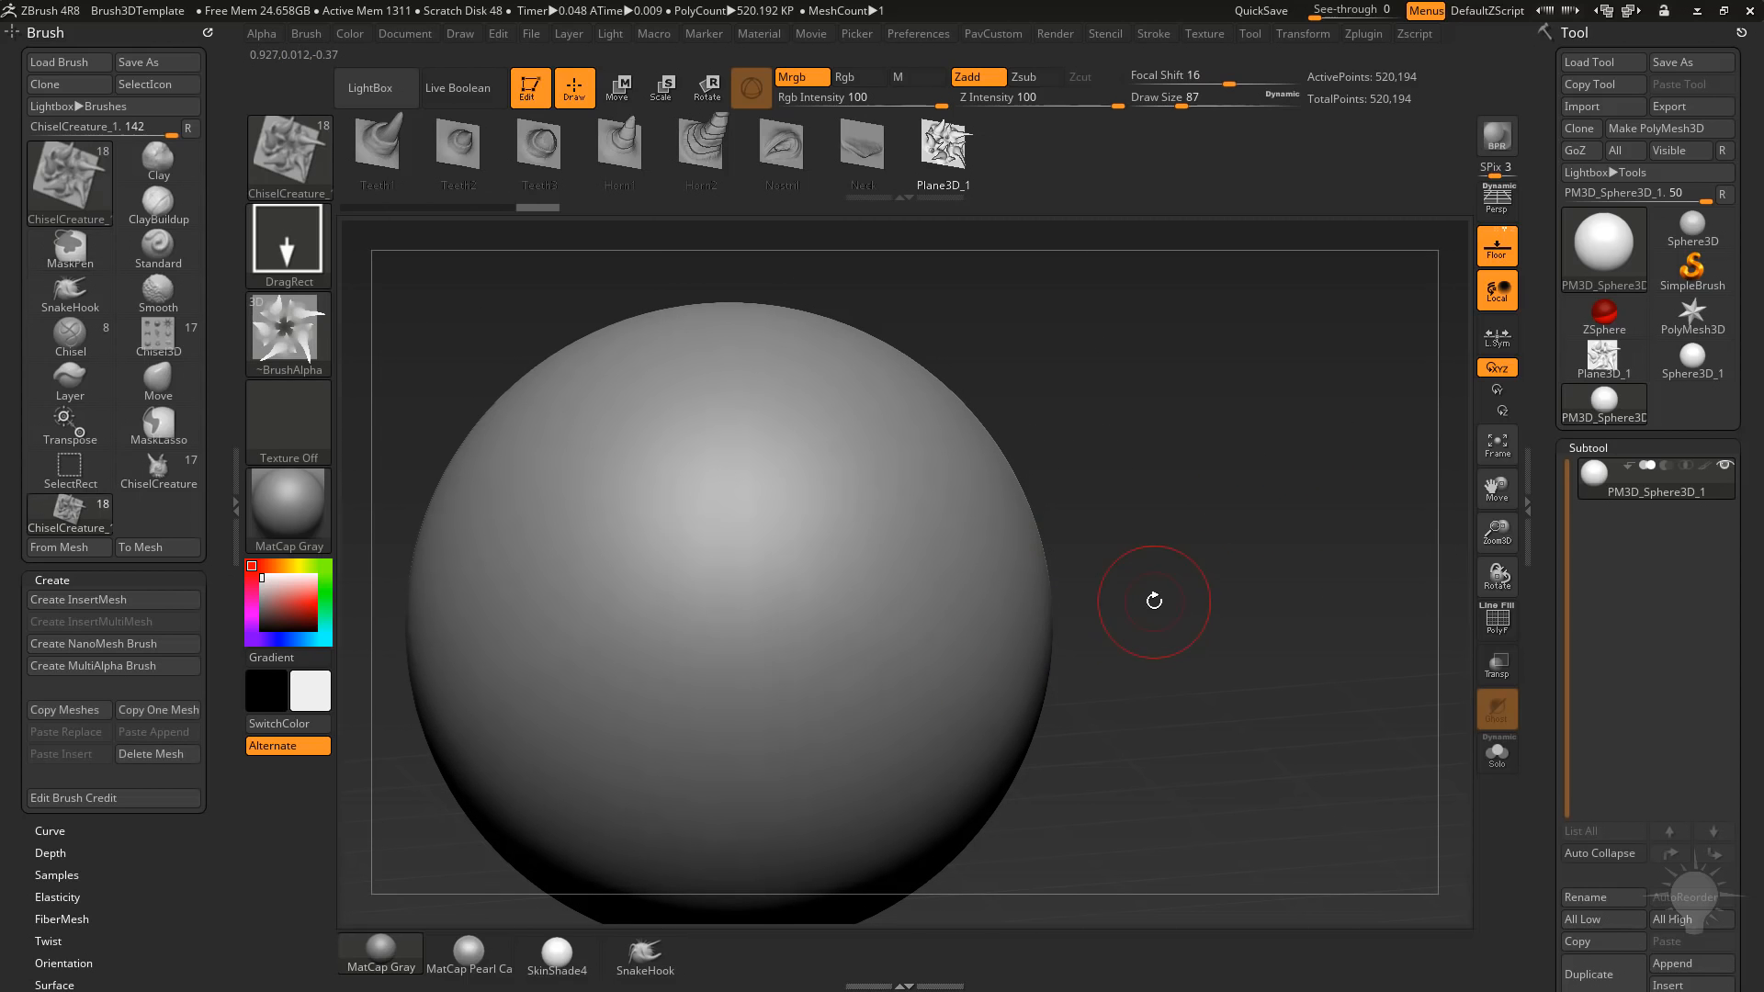
Switch the brush stroke to DragDot and place five separate creature stamps on the sphere's front.
left_click(323, 241)
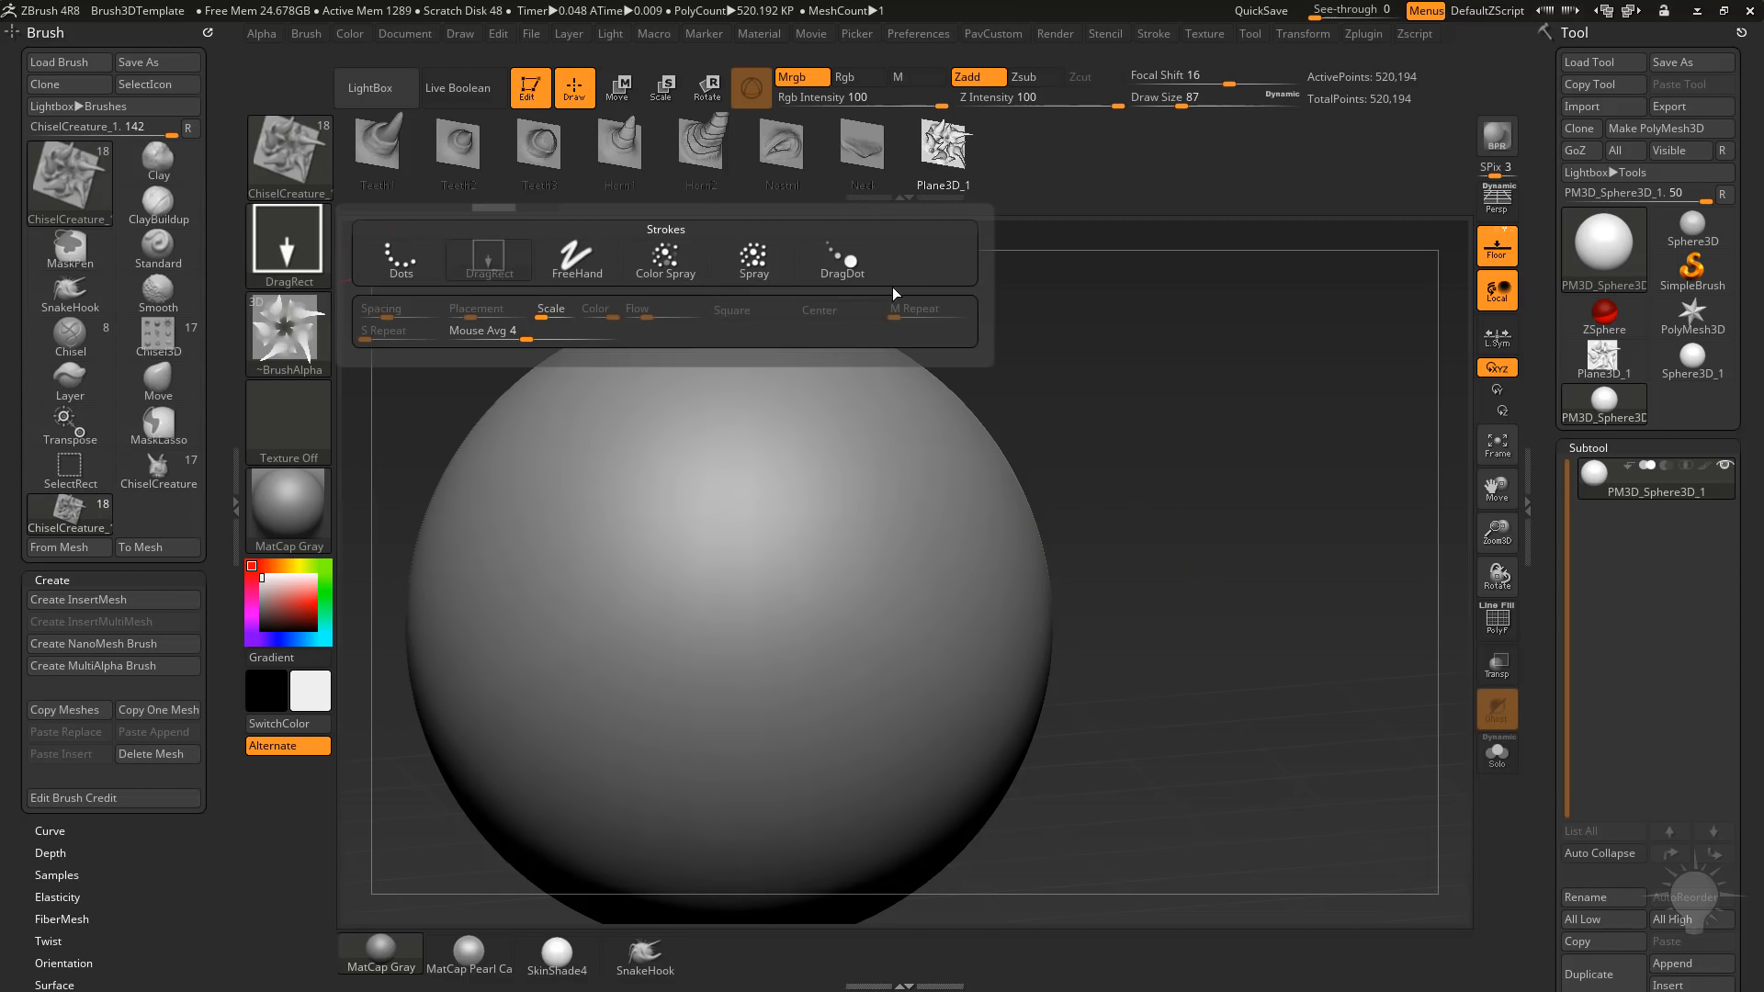
left_click(843, 259)
left_click(630, 507)
left_click(737, 567)
left_click(838, 538)
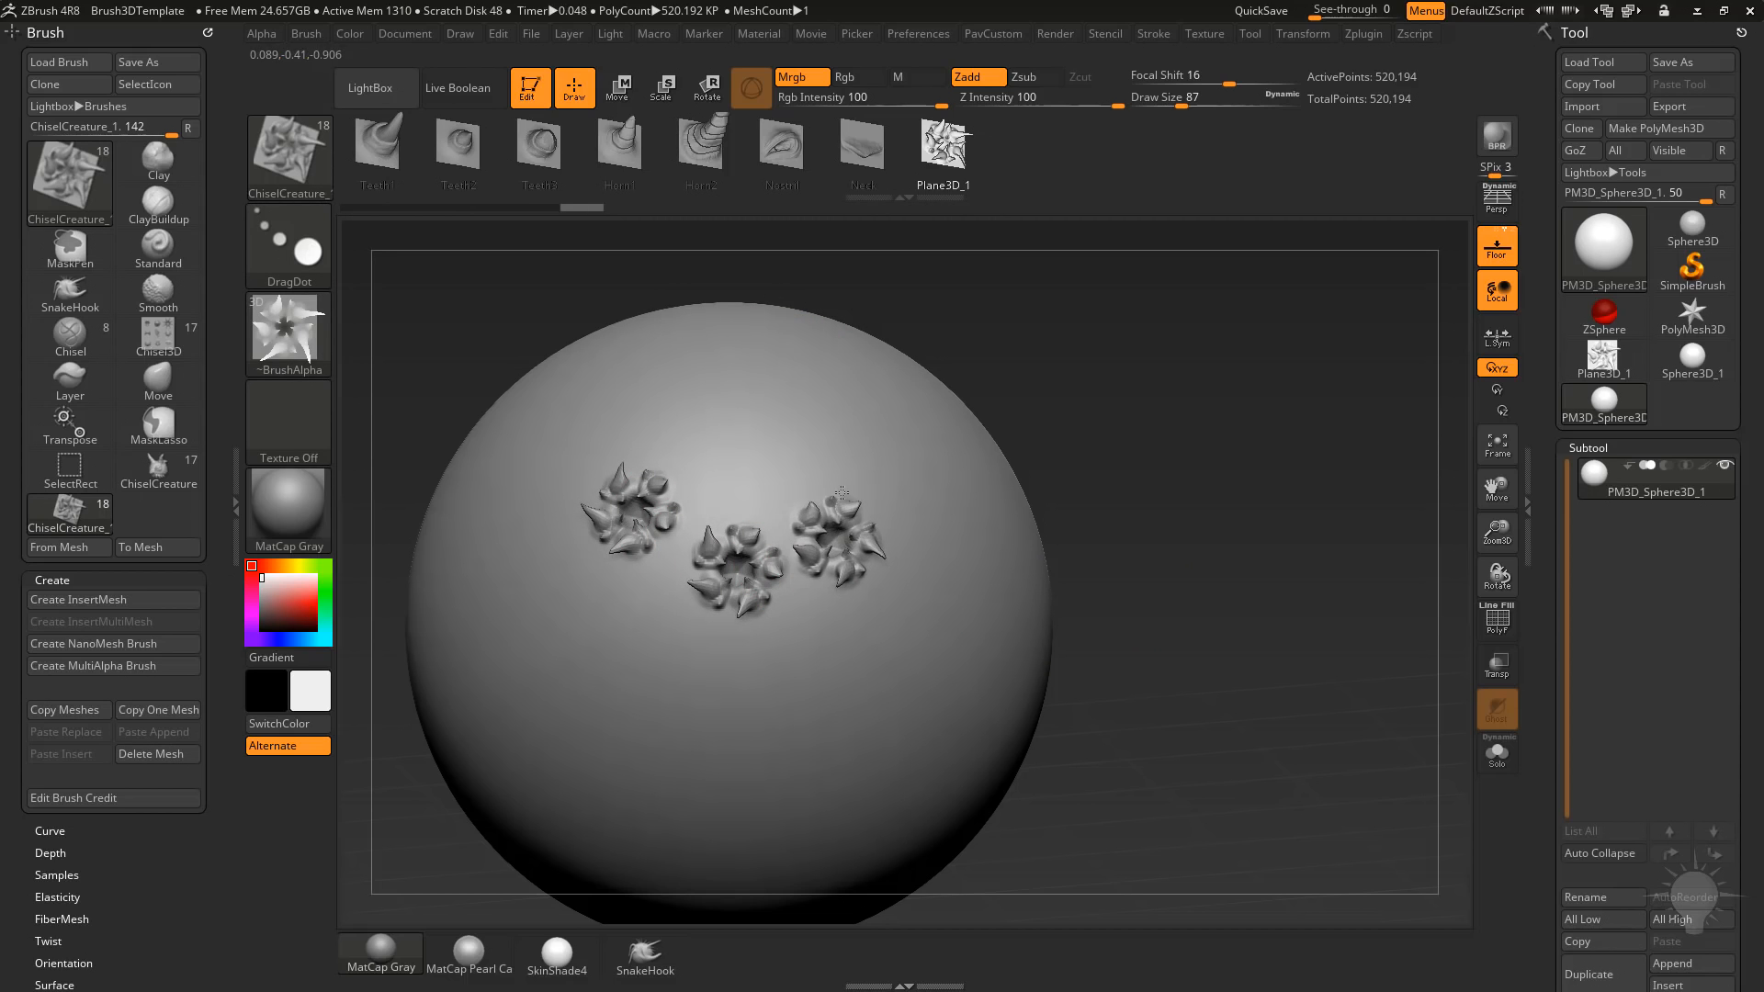
left_click(828, 436)
left_click(741, 386)
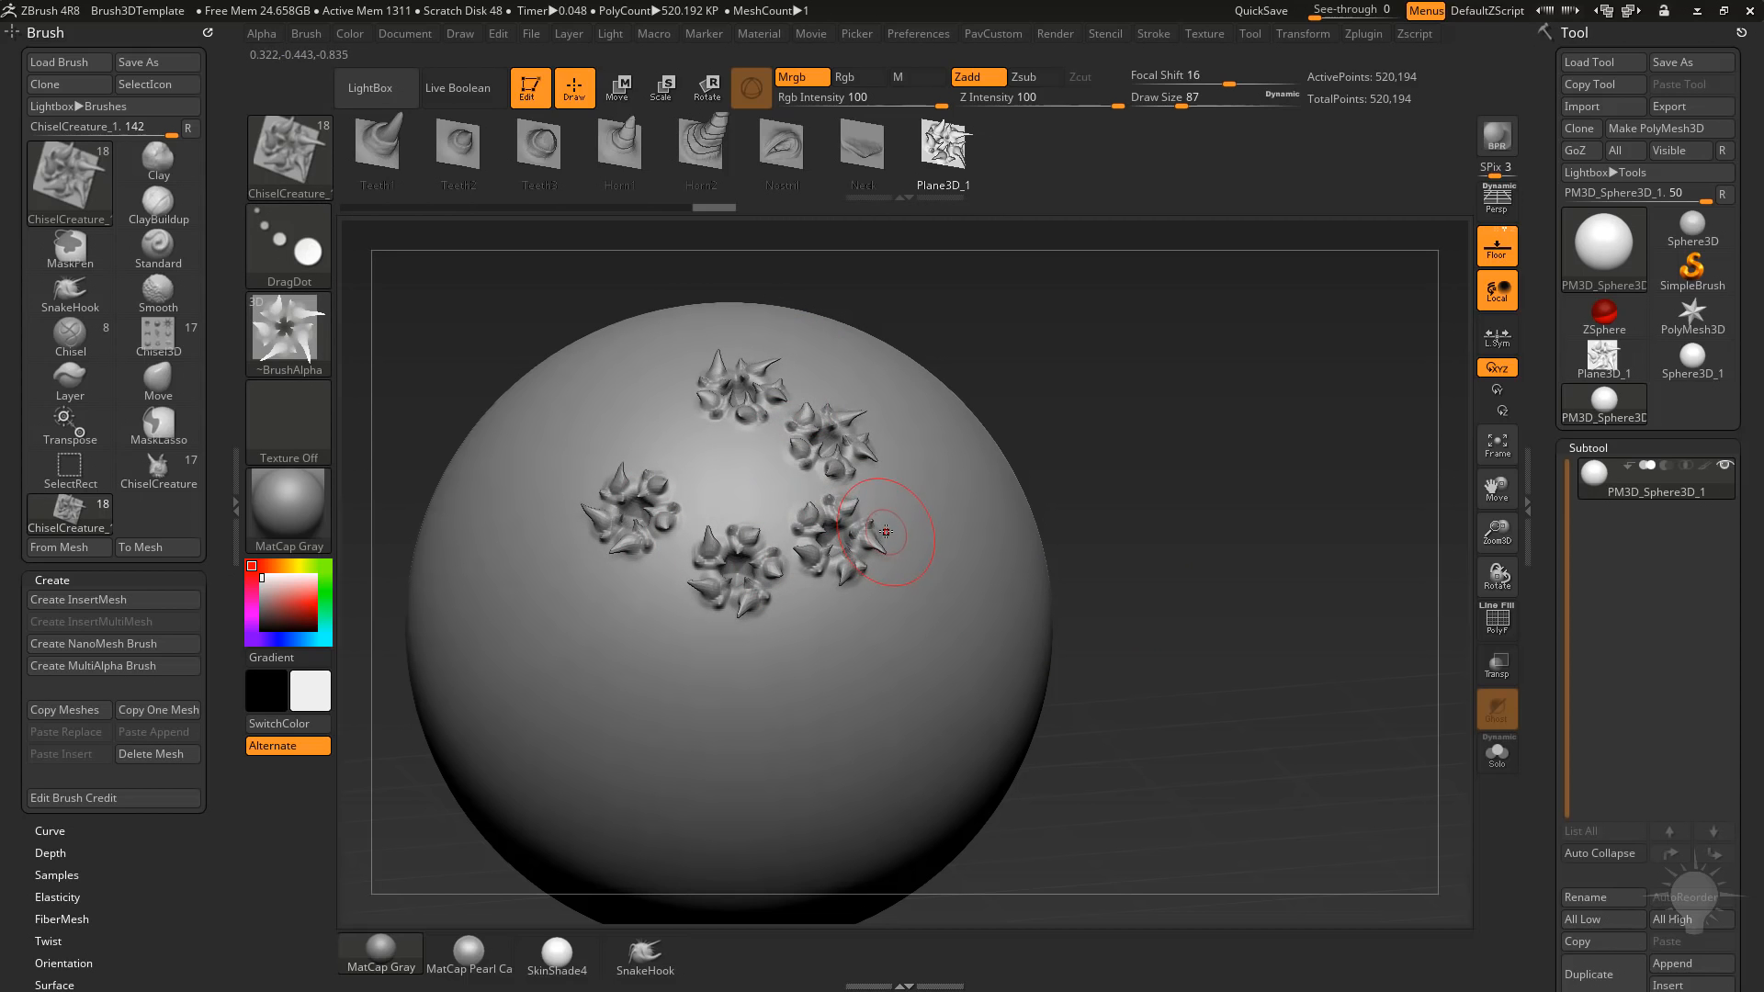
Undo the DragDot stamps to return the sphere to its smooth surface.
key("ctrl+z")
key("ctrl+z")
key("ctrl+z")
key("ctrl+z")
key("ctrl+z")
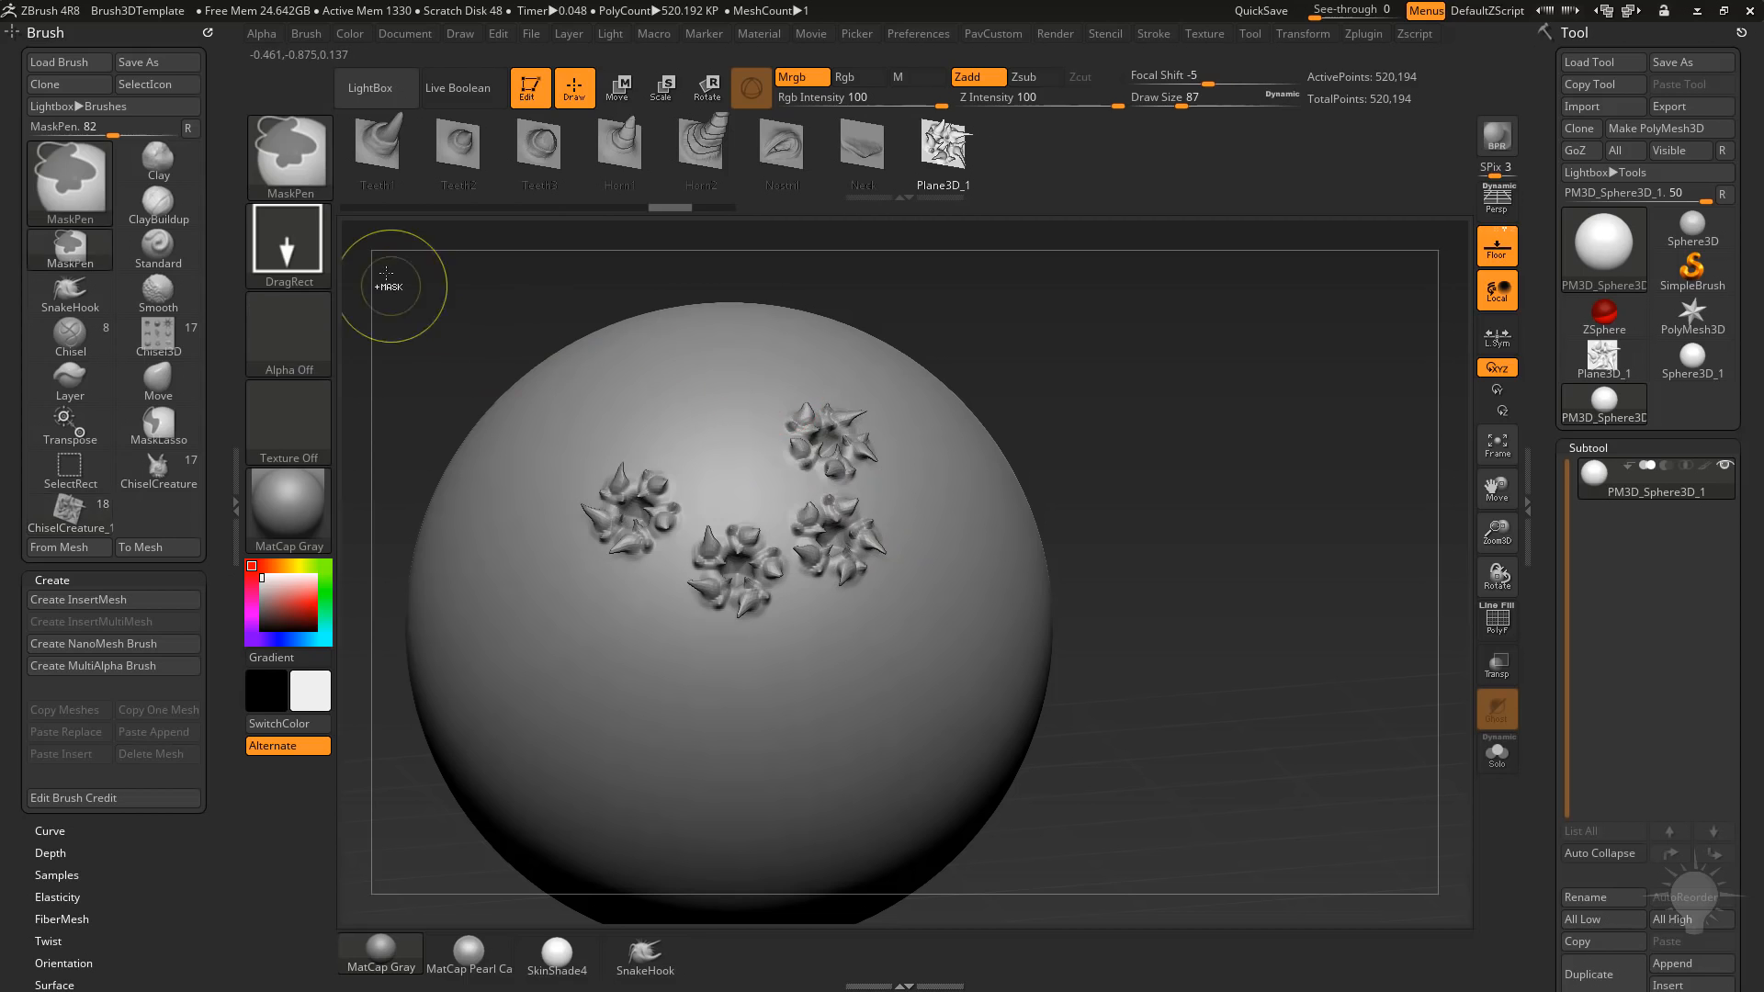
Switch the brush stroke to Dots and test one long curved stroke across the sphere, undoing the stroke.
left_click(289, 244)
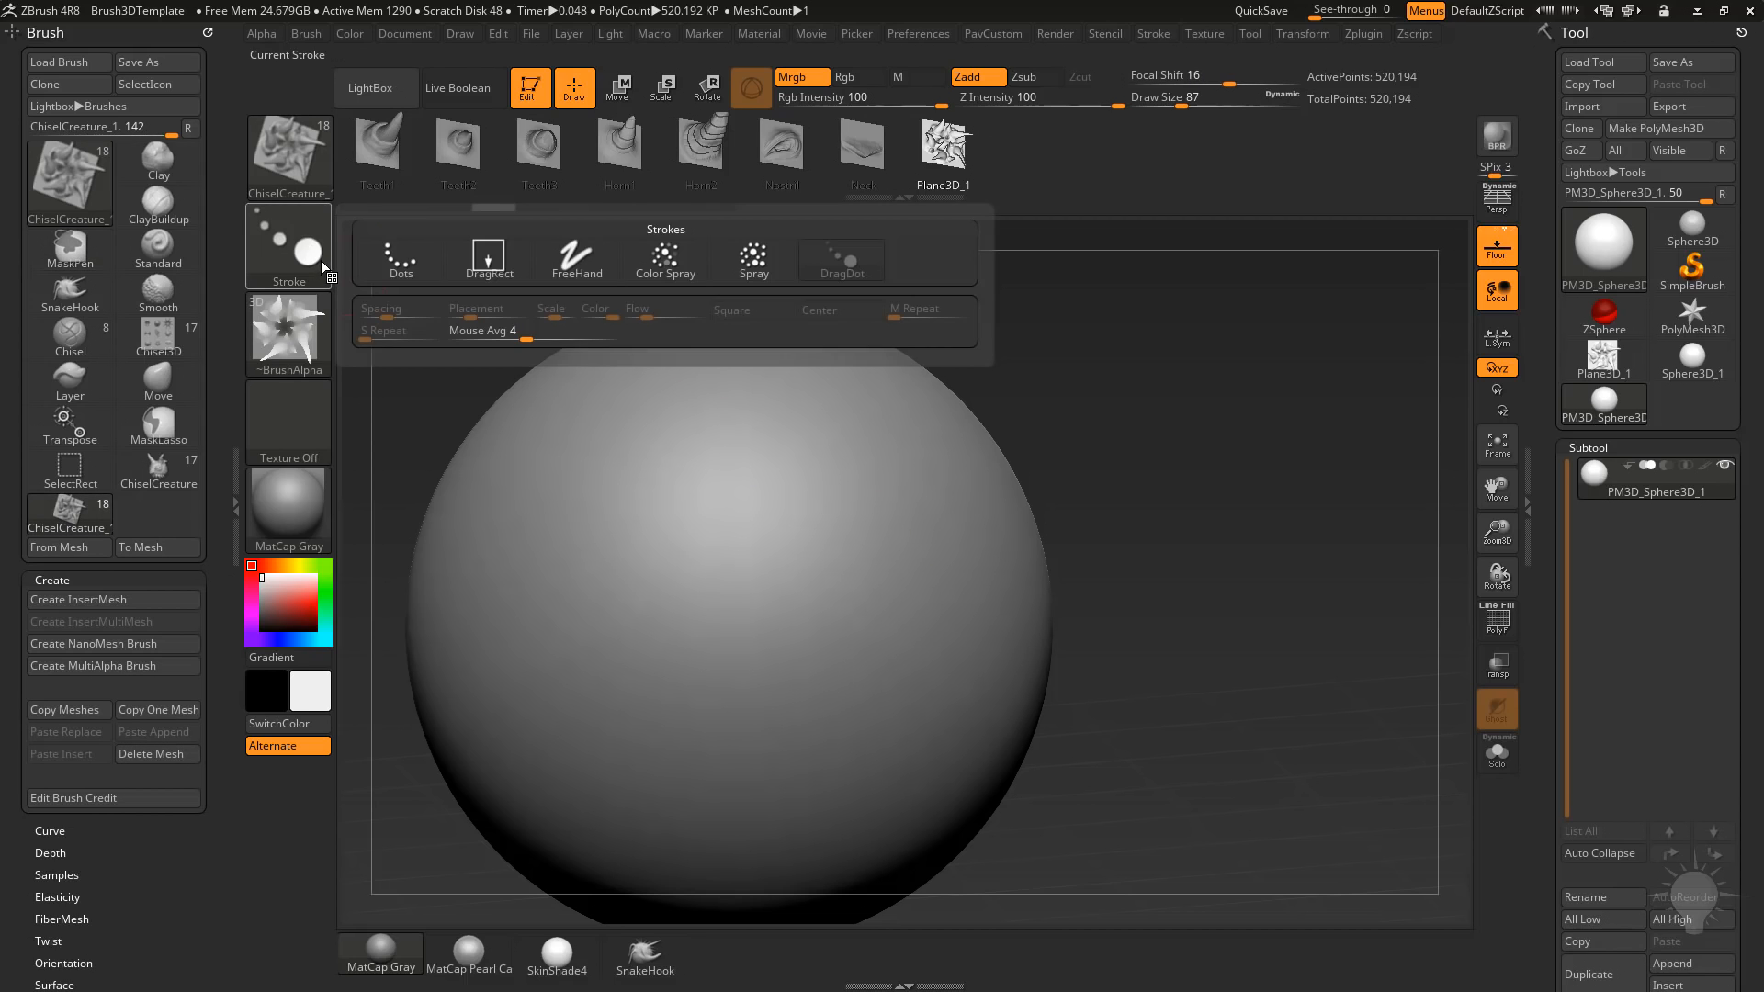
left_click(411, 259)
mouse_move(523, 524)
left_mouse_down()
mouse_move(786, 689)
mouse_move(868, 487)
mouse_move(698, 427)
left_mouse_up()
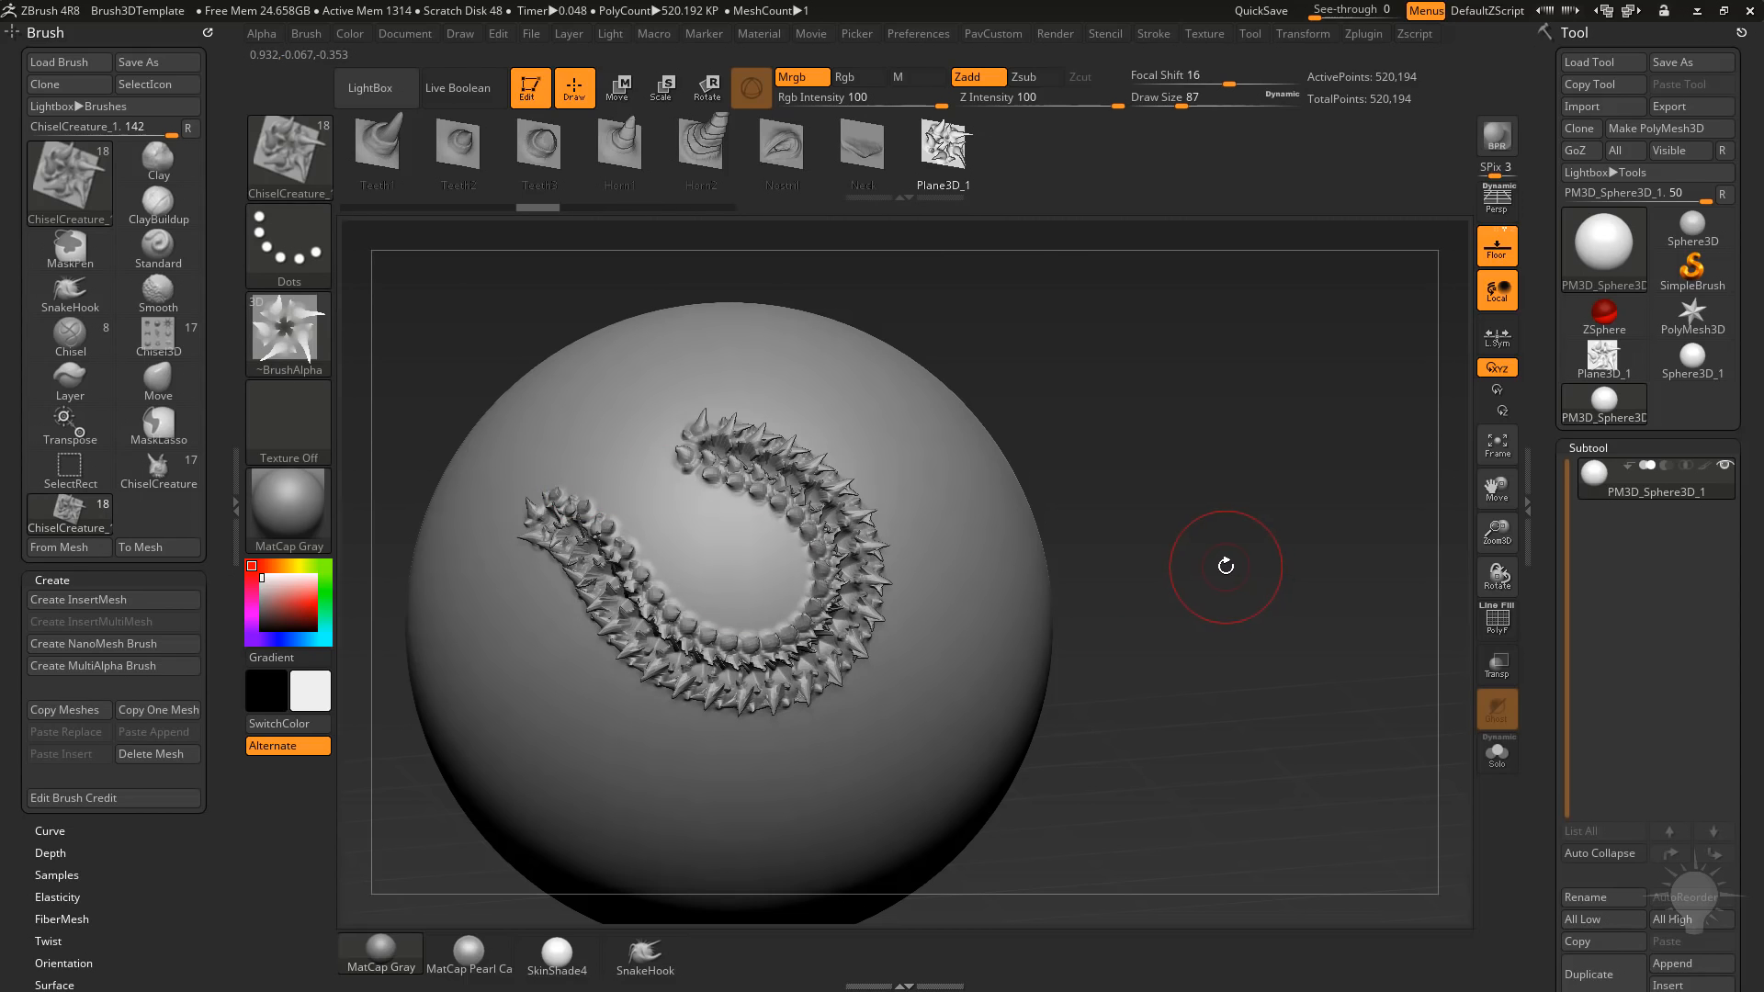
key("ctrl+z")
Set LazyStep to about 2.01 and try a curved Dots stroke on the sphere, undoing the stroke.
left_click(1154, 33)
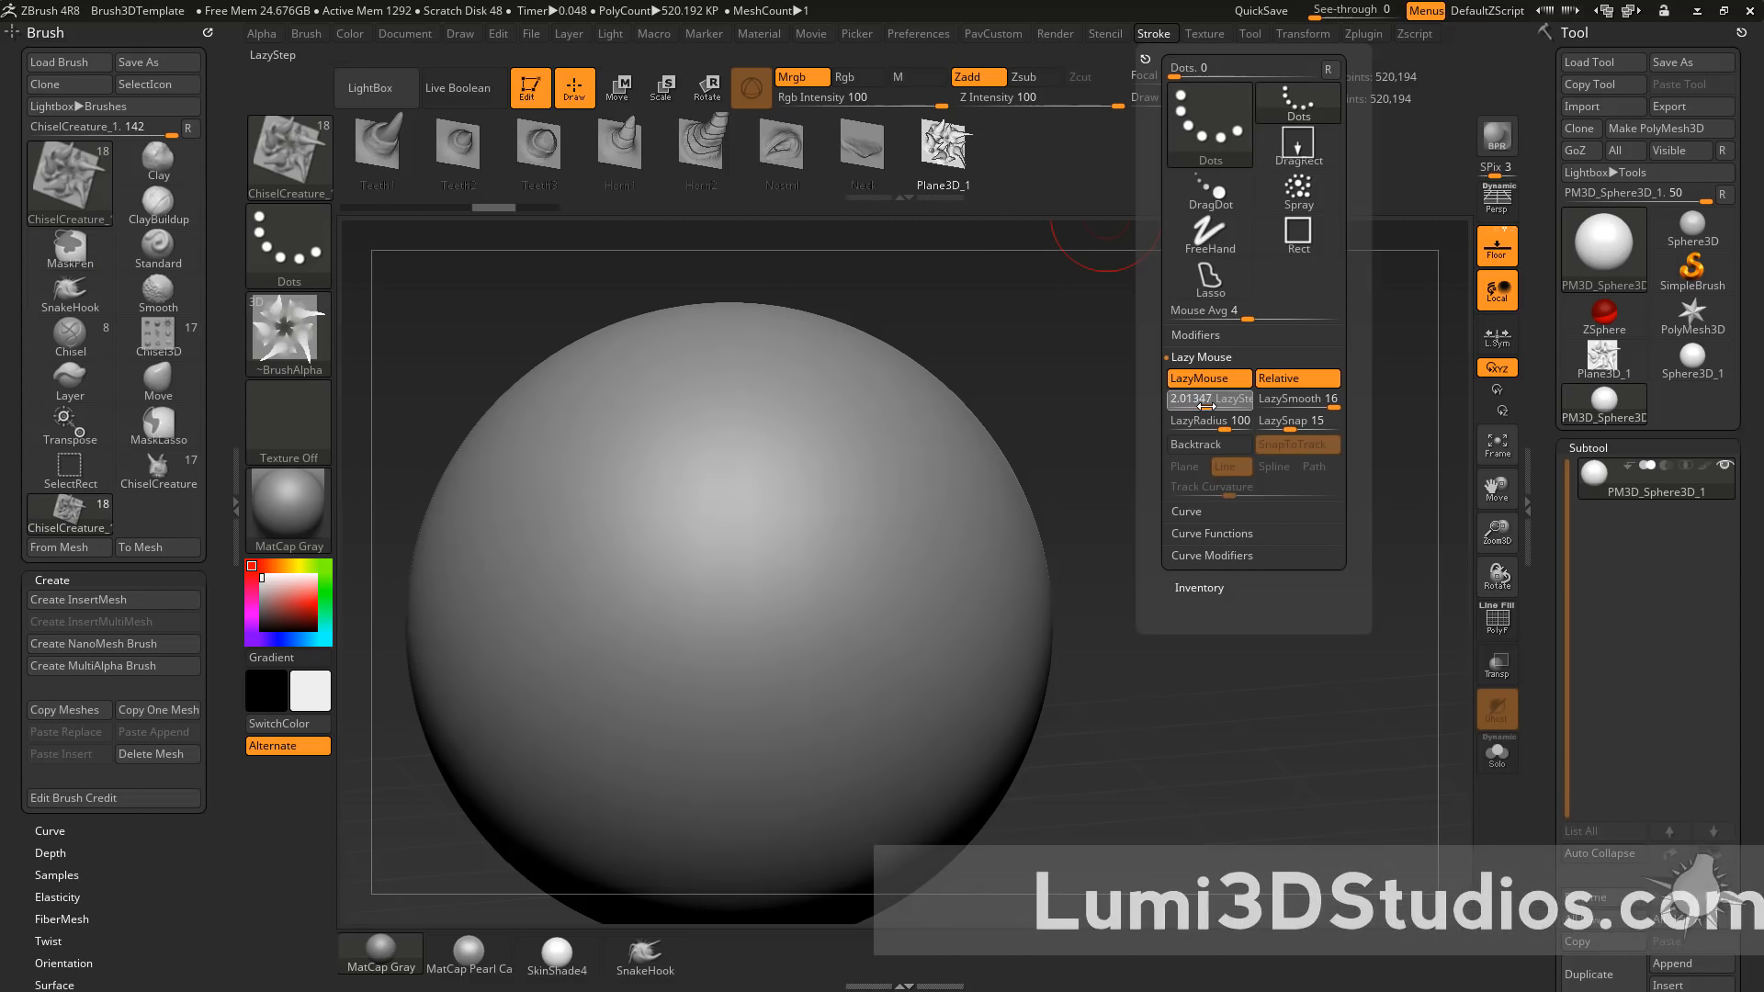
mouse_move(575, 493)
left_mouse_down()
mouse_move(838, 658)
mouse_move(815, 388)
mouse_move(790, 359)
left_mouse_up()
key("ctrl+z")
Set the Dots stroke's LazyStep to about 0.66.
left_click(1154, 33)
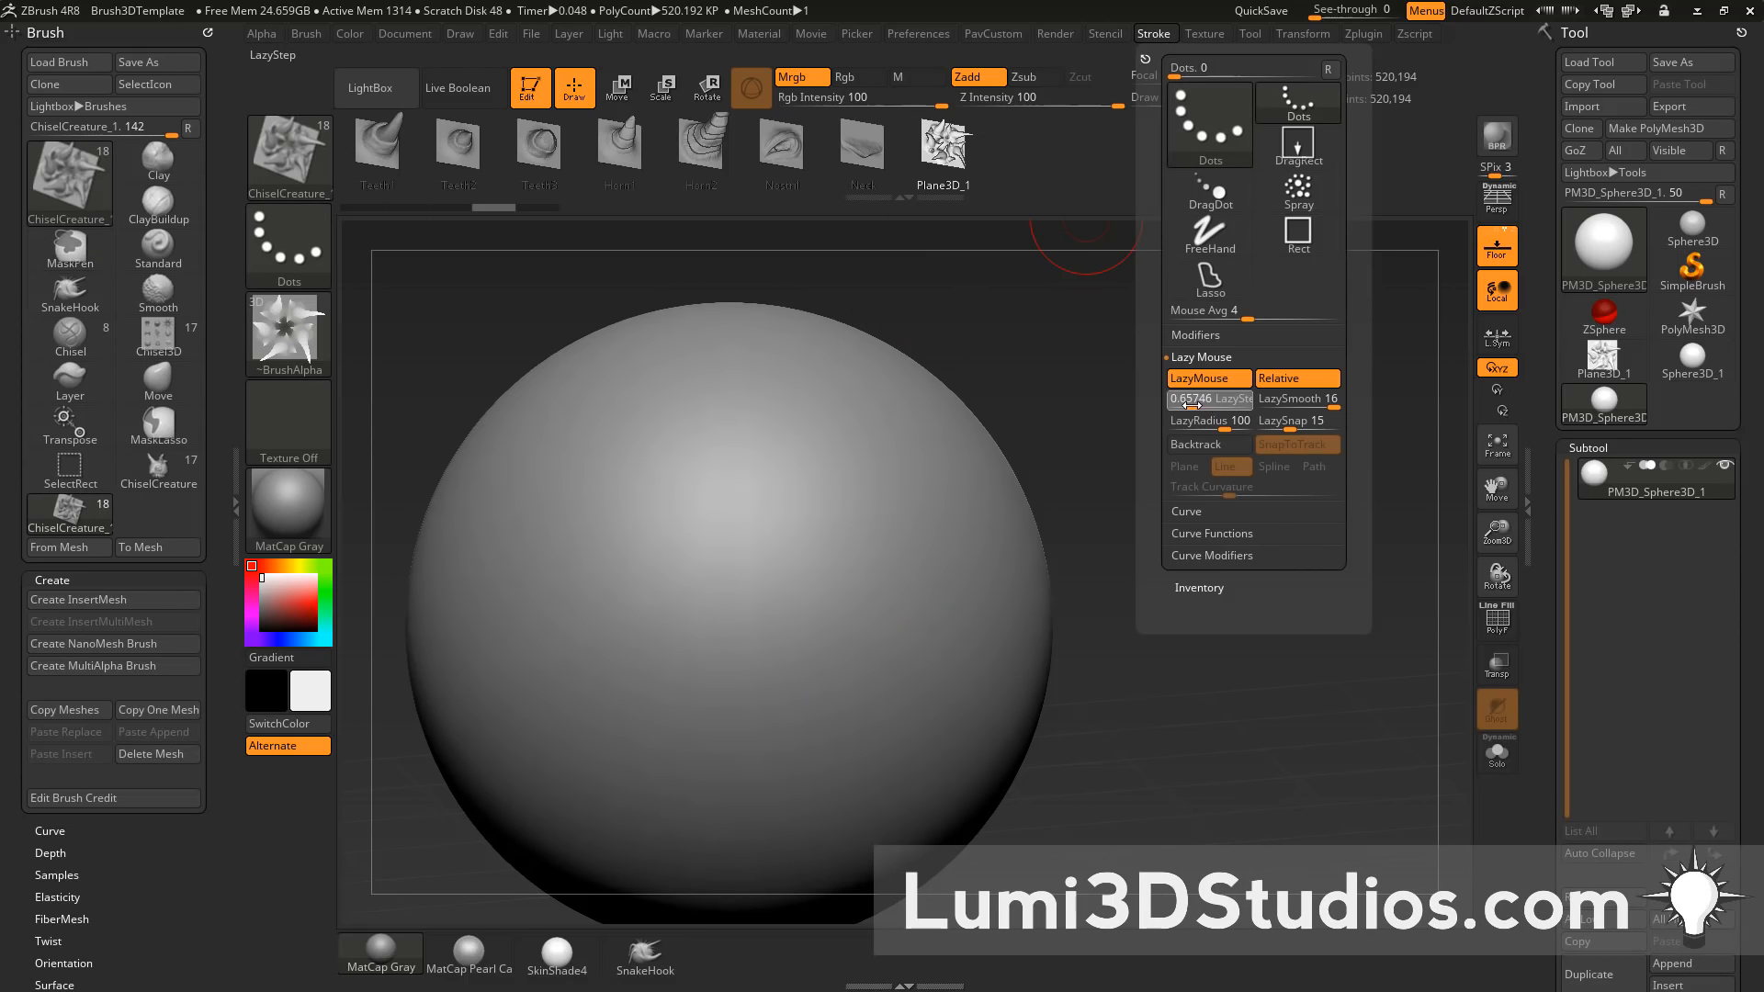